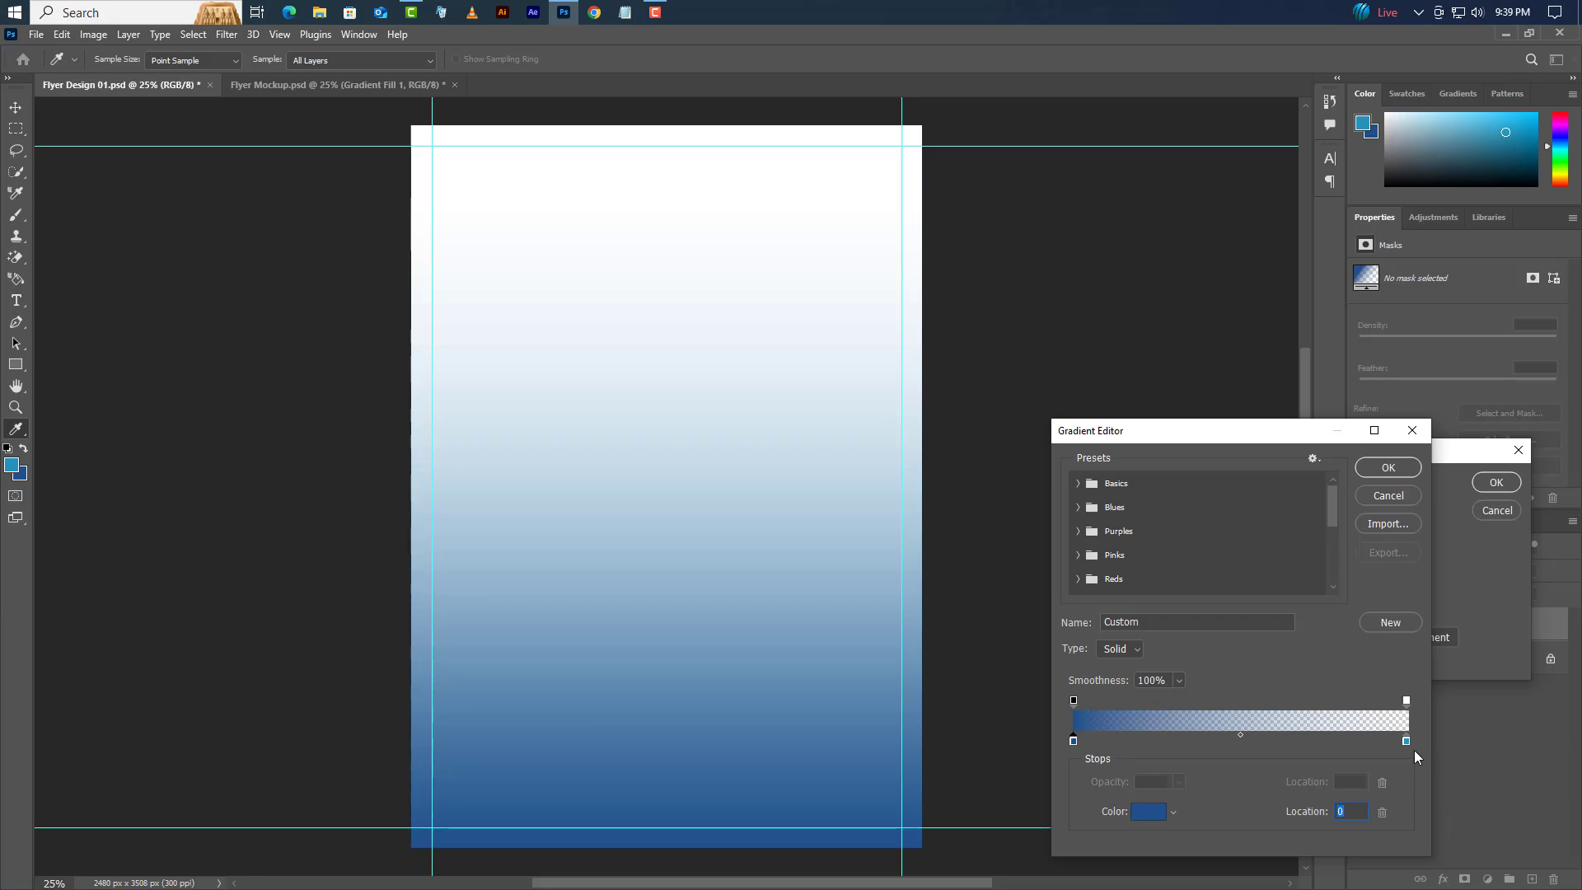
- Make the gradient's right stop blue and fully opaque at 100% opacity
double_click(1407, 741)
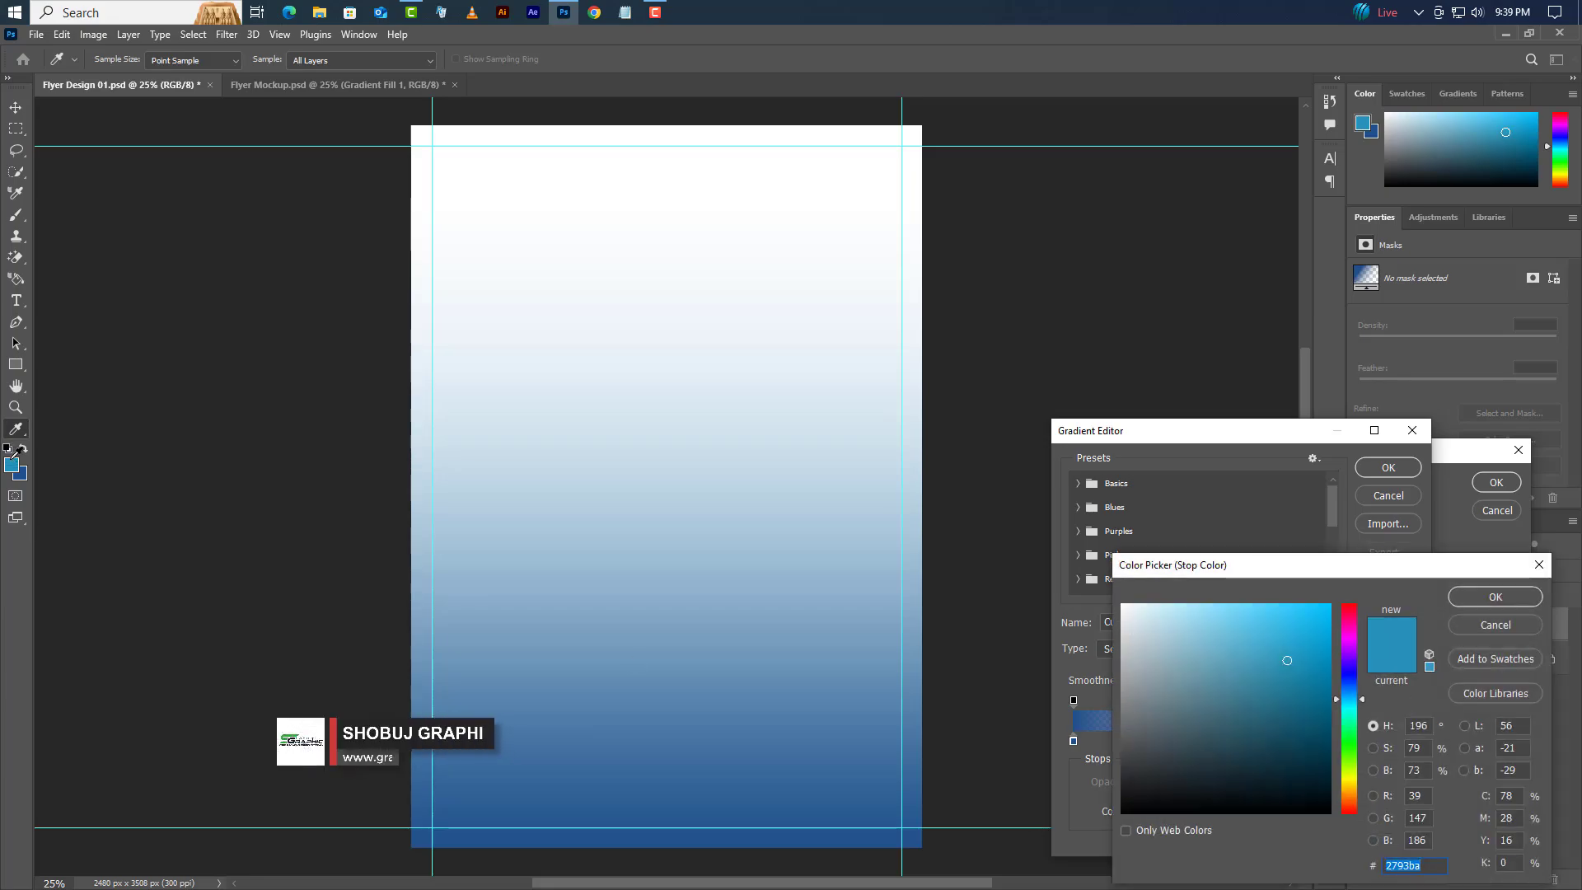
left_click(1496, 597)
left_click(1407, 700)
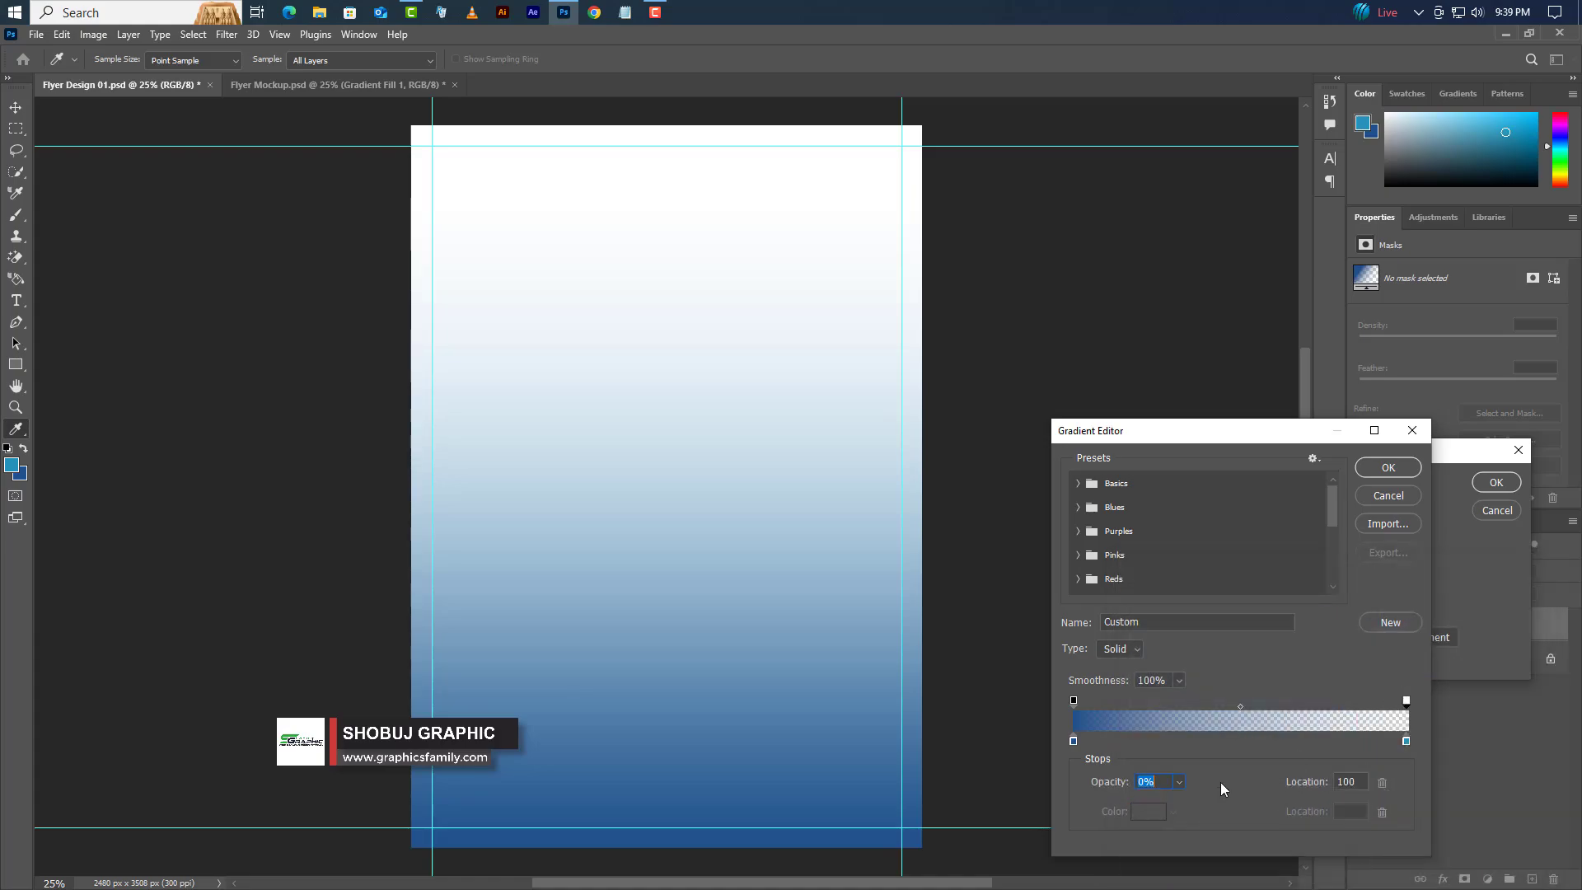
left_click_drag(1177, 803, 1393, 808)
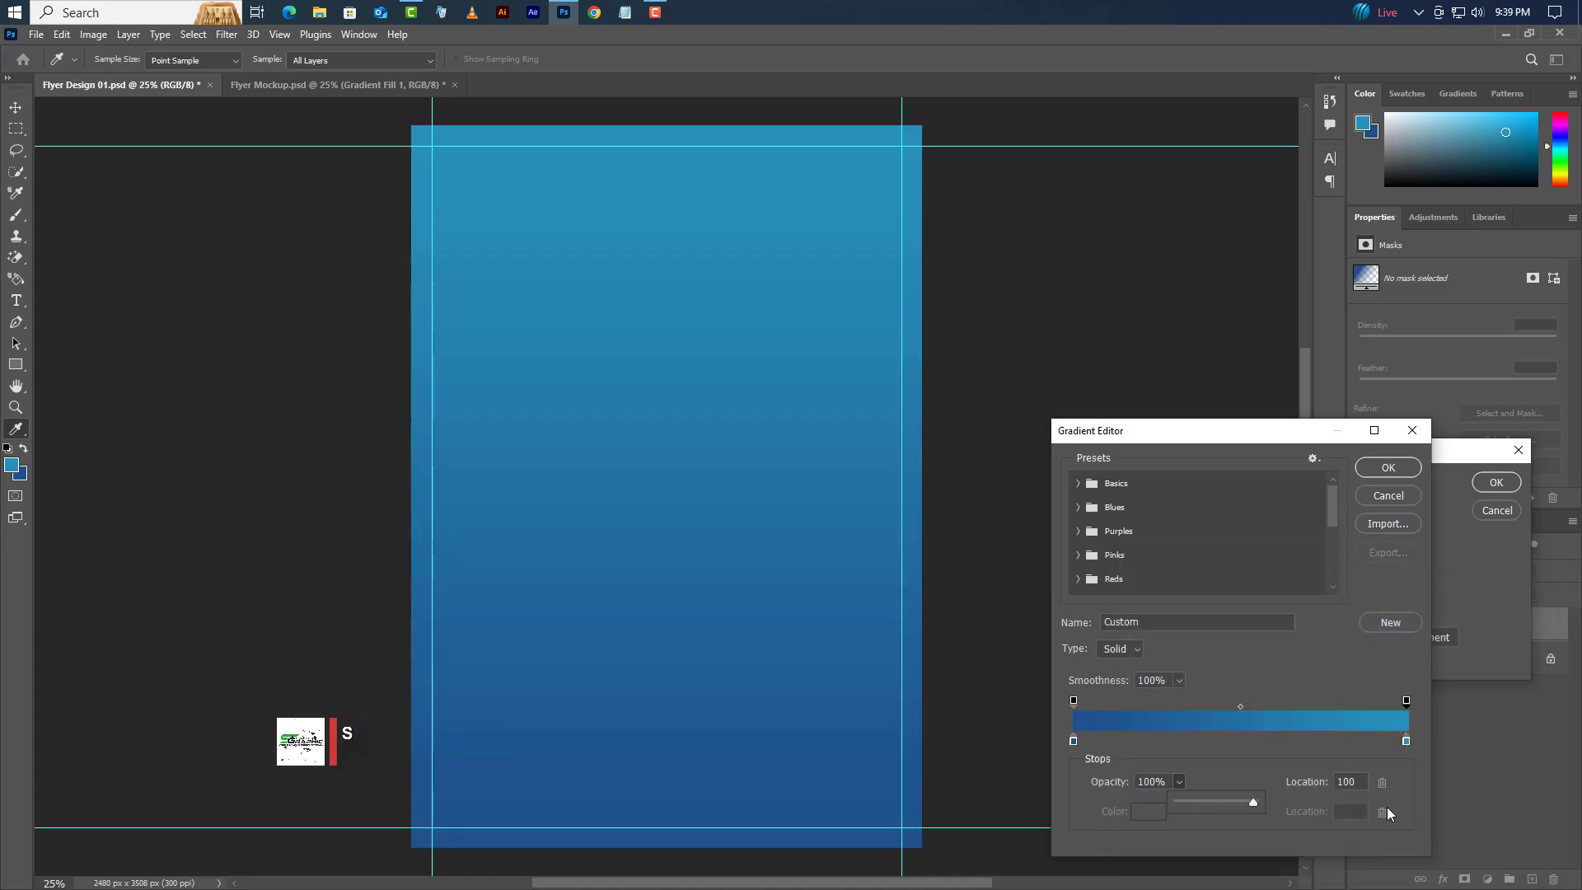
left_click(1387, 469)
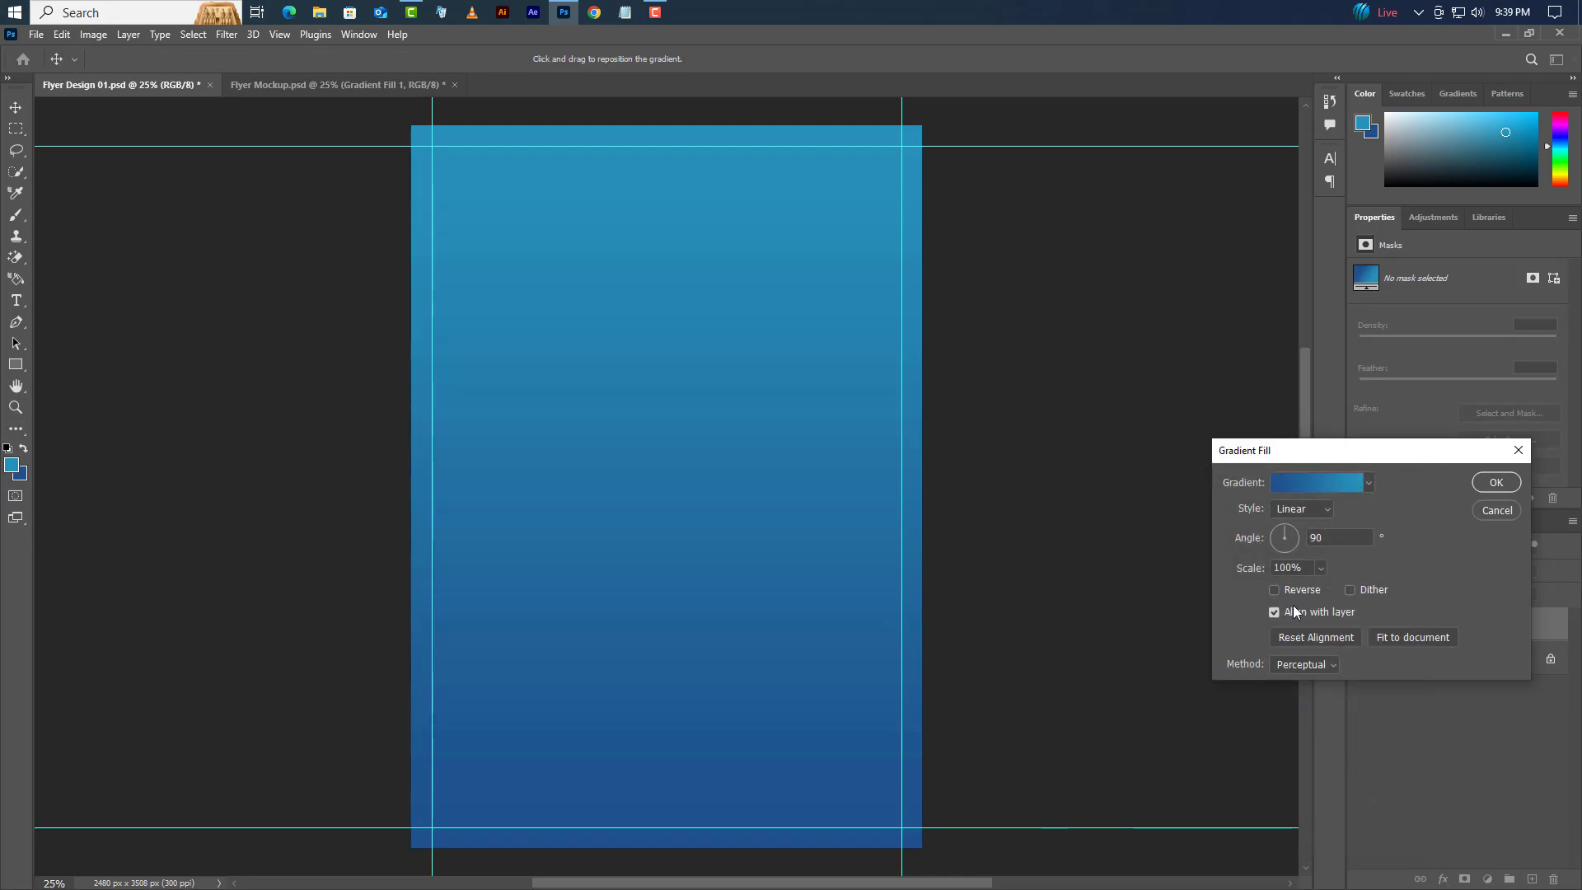
- Reset the gradient alignment and set its scale to 75%
left_click(1299, 642)
left_click_drag(1304, 568, 1264, 569)
type("75")
- Apply the gradient fill, then draw a tall rectangle on the flyer's left side
left_click(1513, 484)
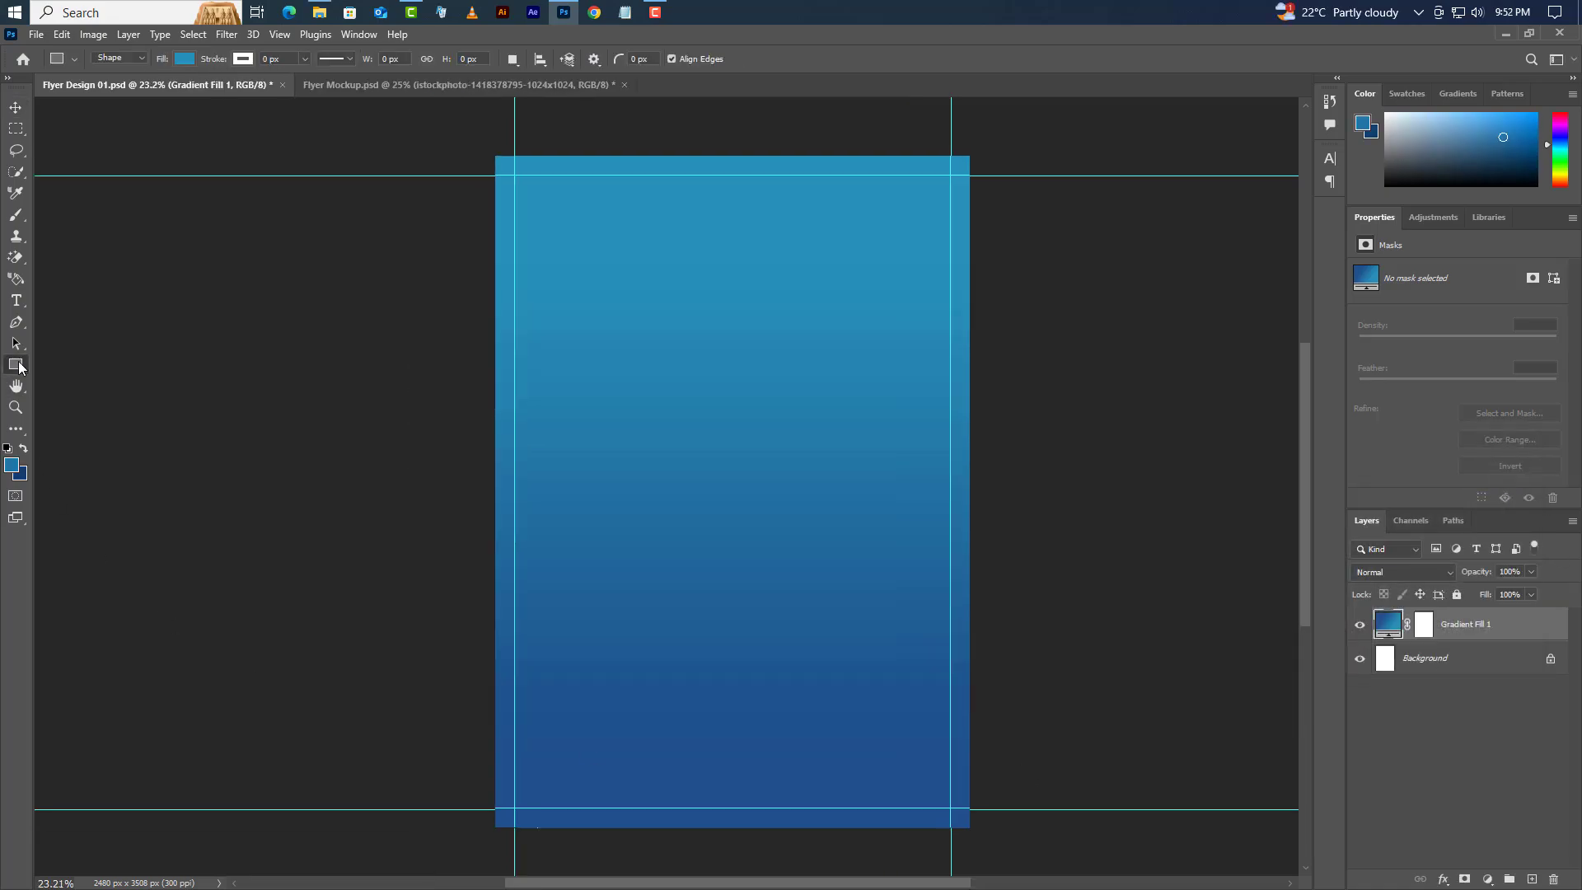
right_click(16, 365)
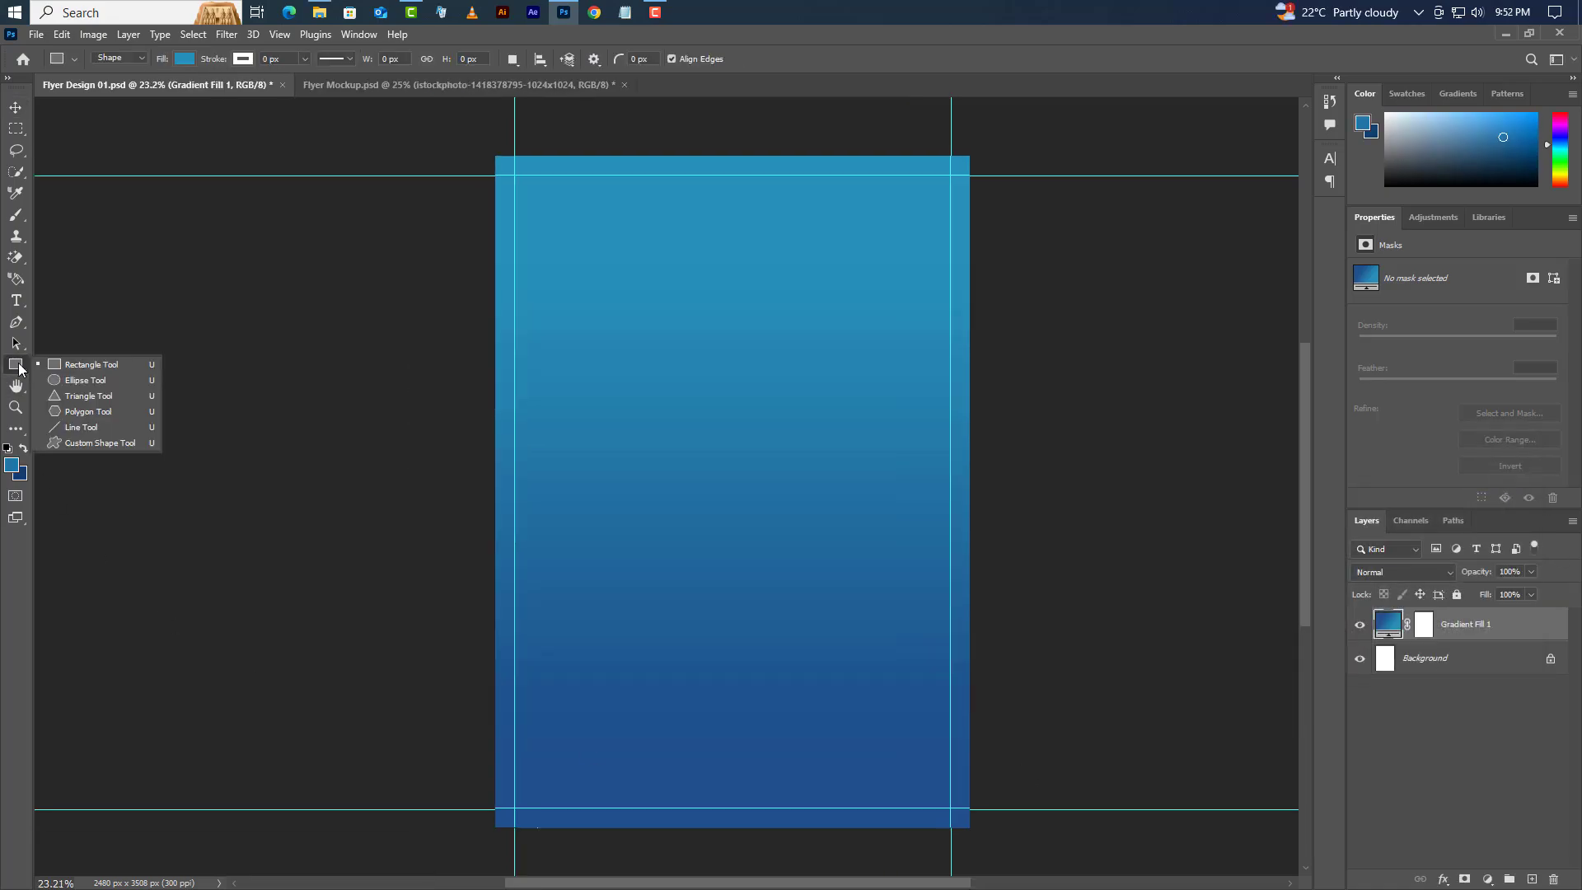
left_click(65, 365)
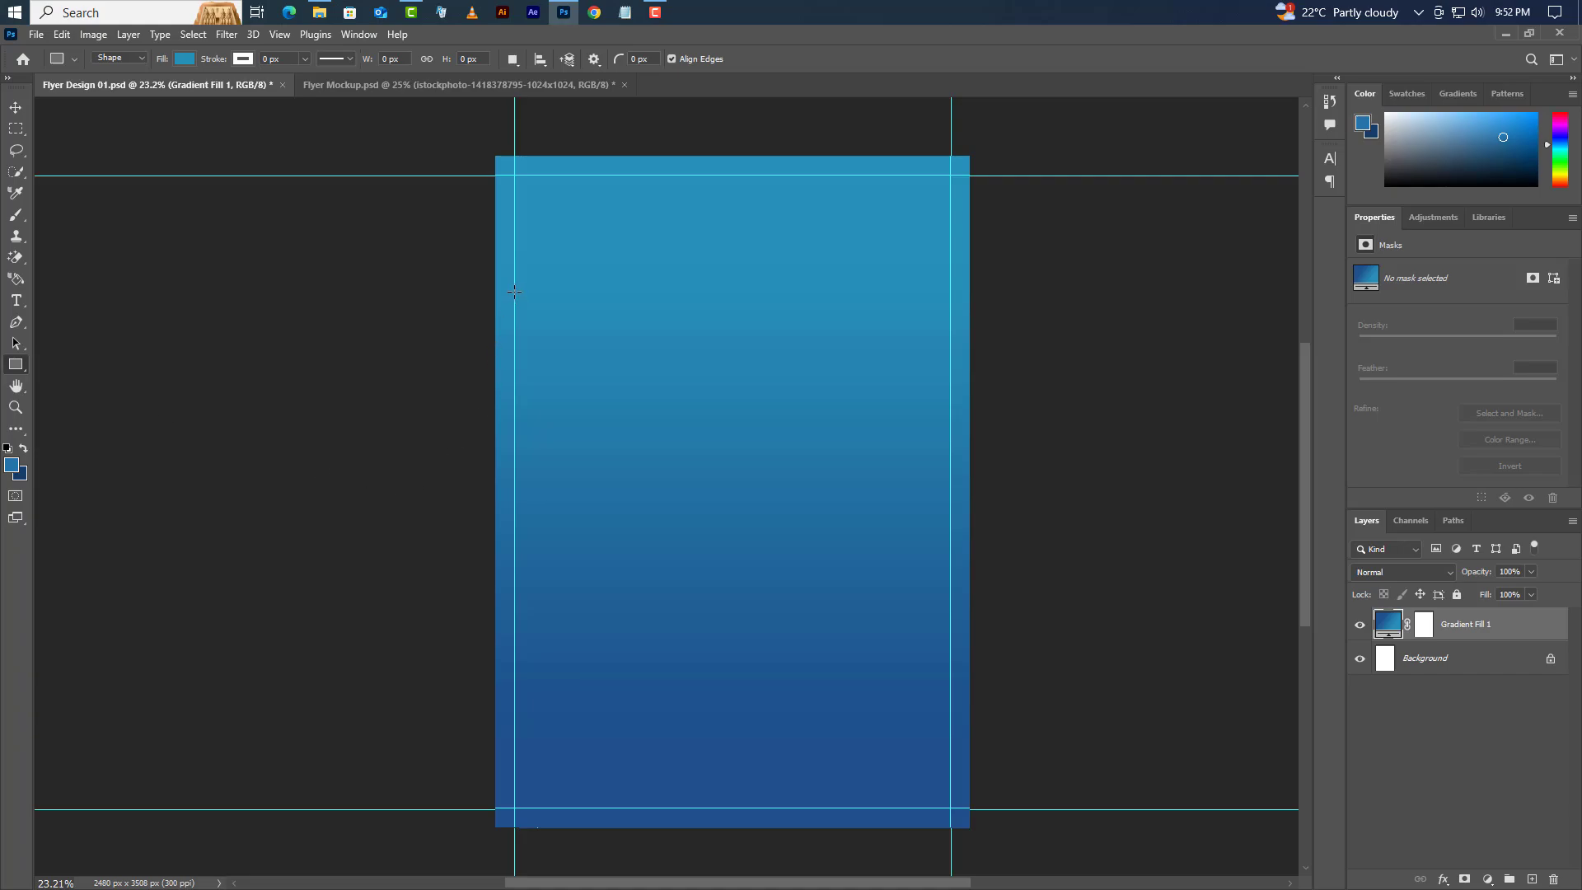
left_click_drag(514, 292, 725, 693)
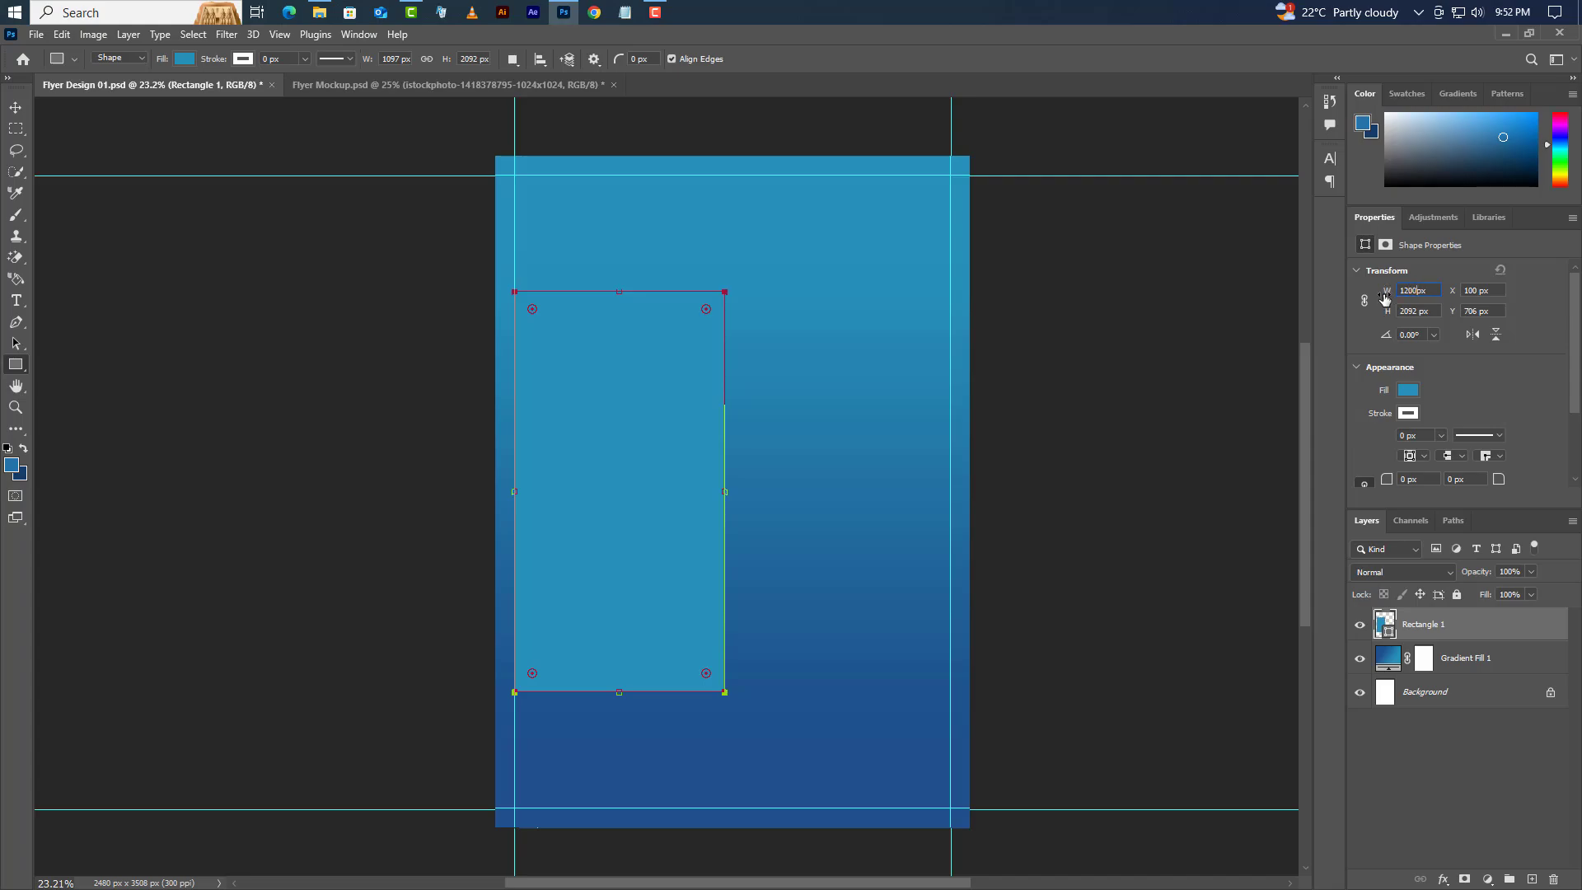
- Size the rectangle to 1200 × 2200 px with a 75 px corner radius
key("Return")
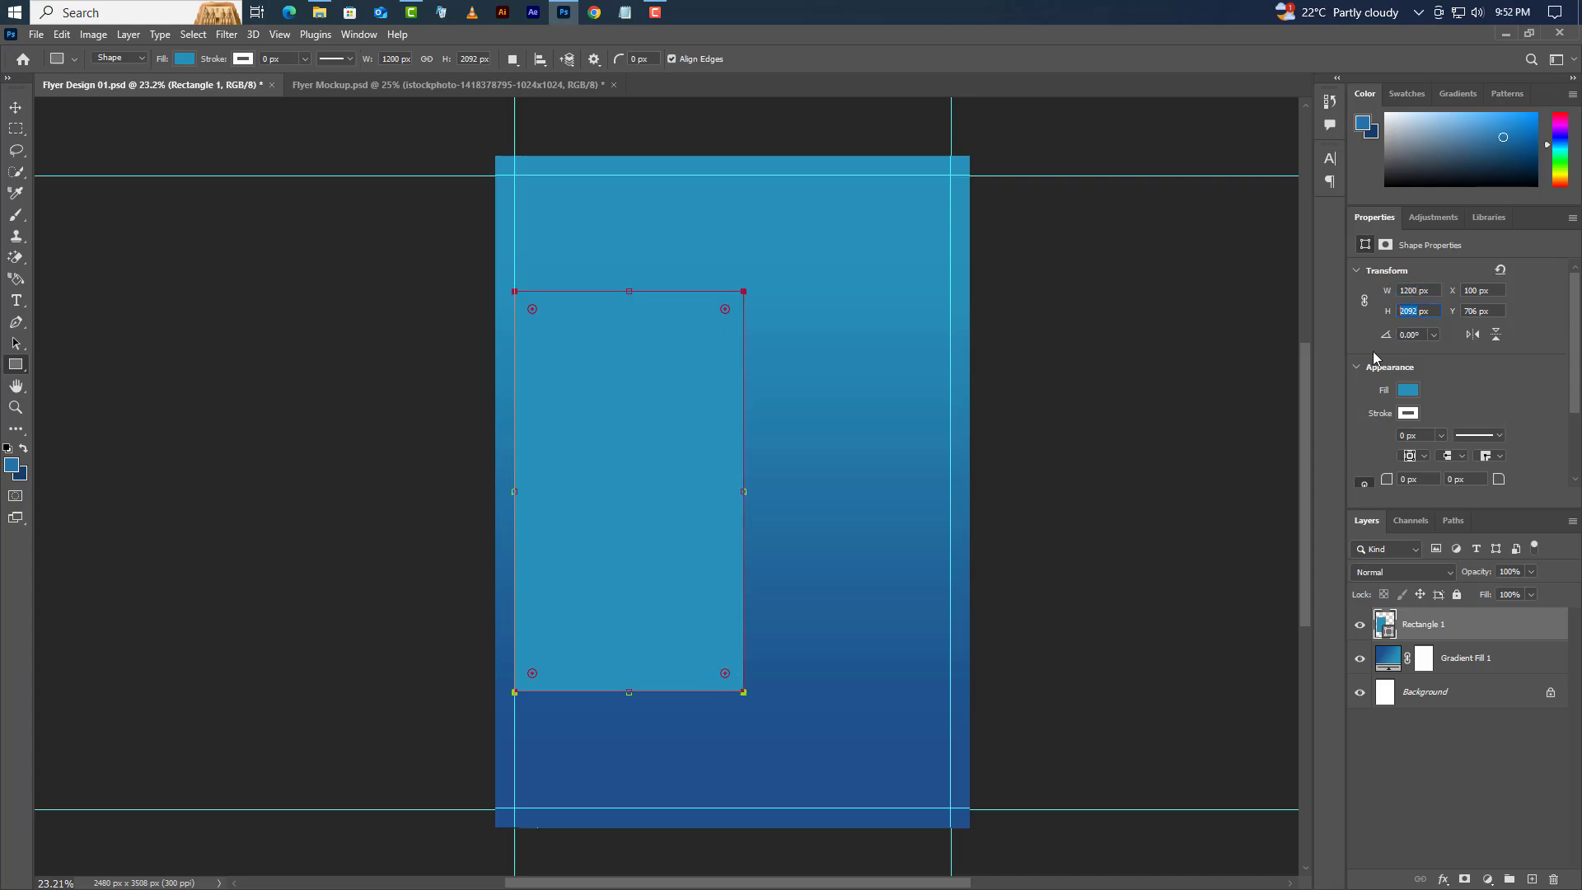
type("2200")
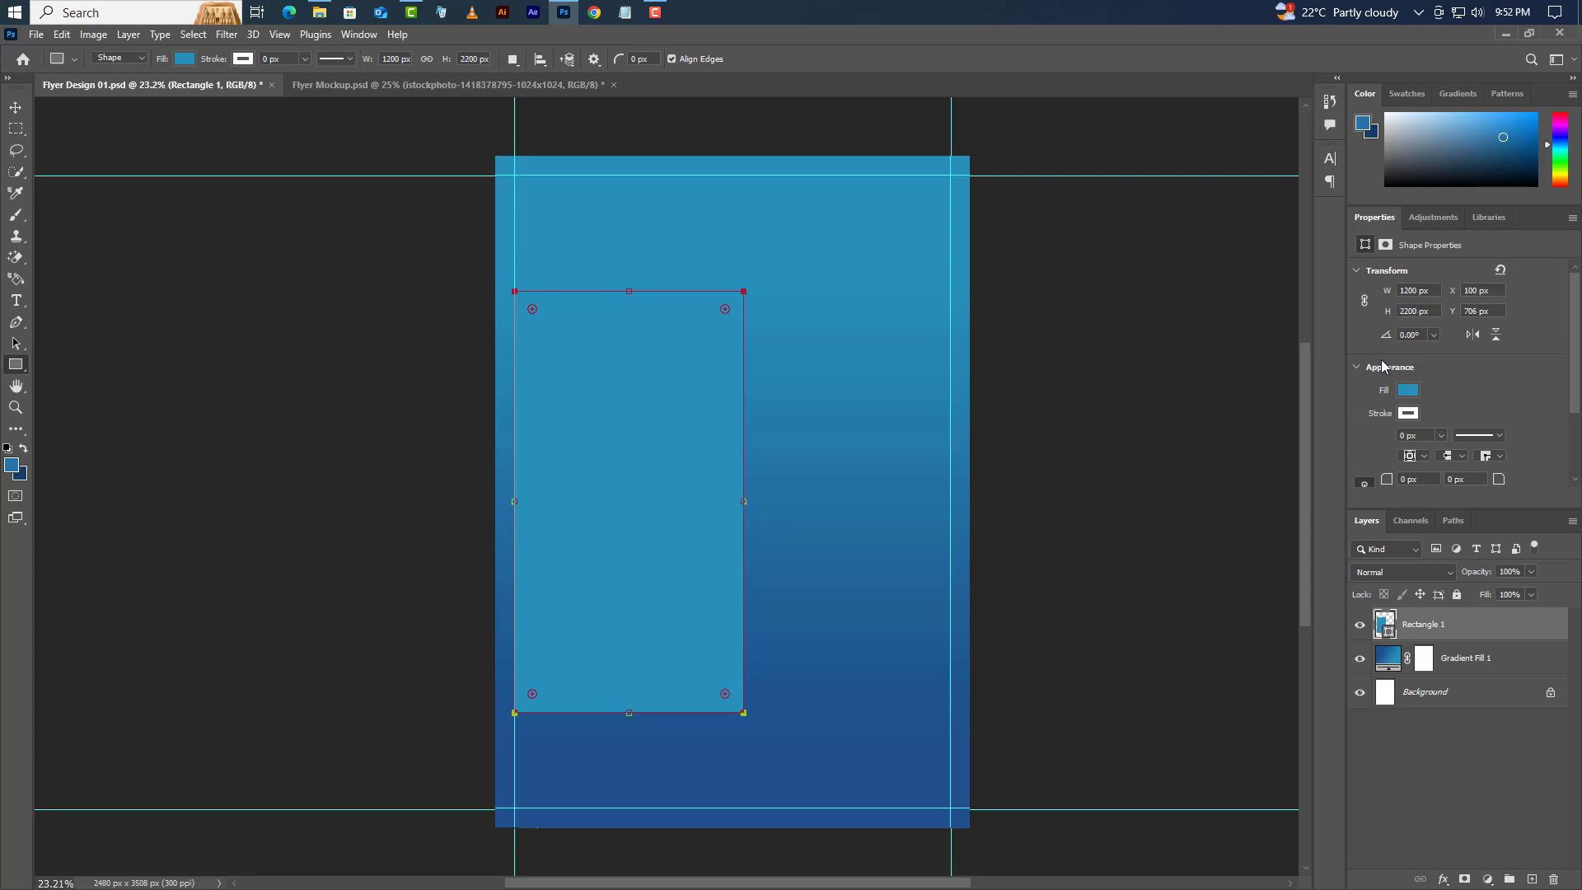
scroll(1409, 395, "down", 2)
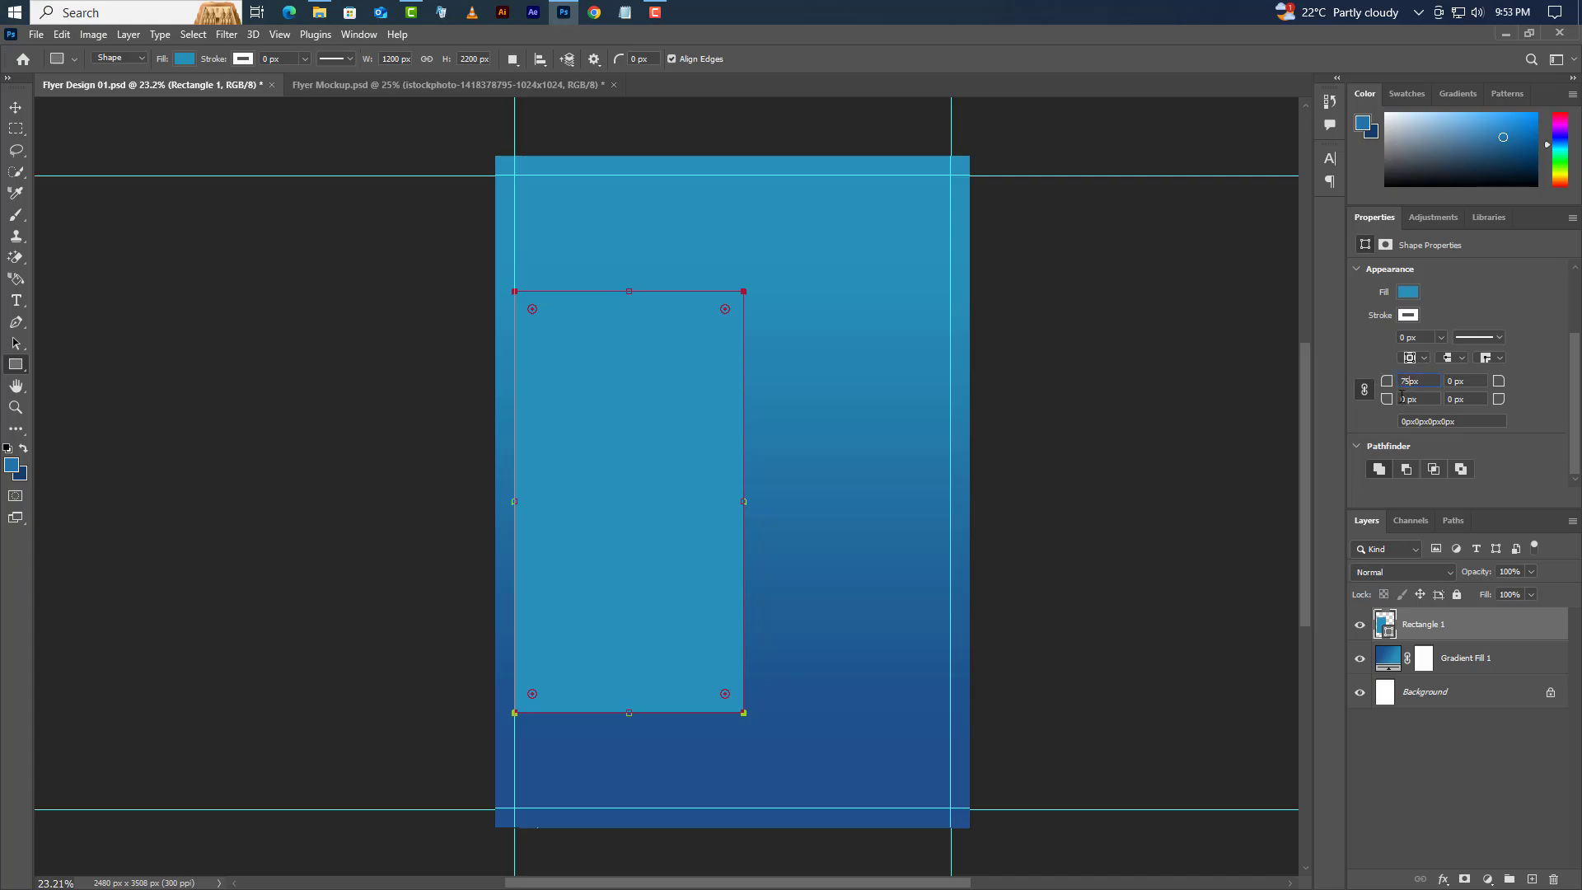
type("75px")
key("Return")
- Fill the rounded rectangle with dark navy 163c67
double_click(1388, 632)
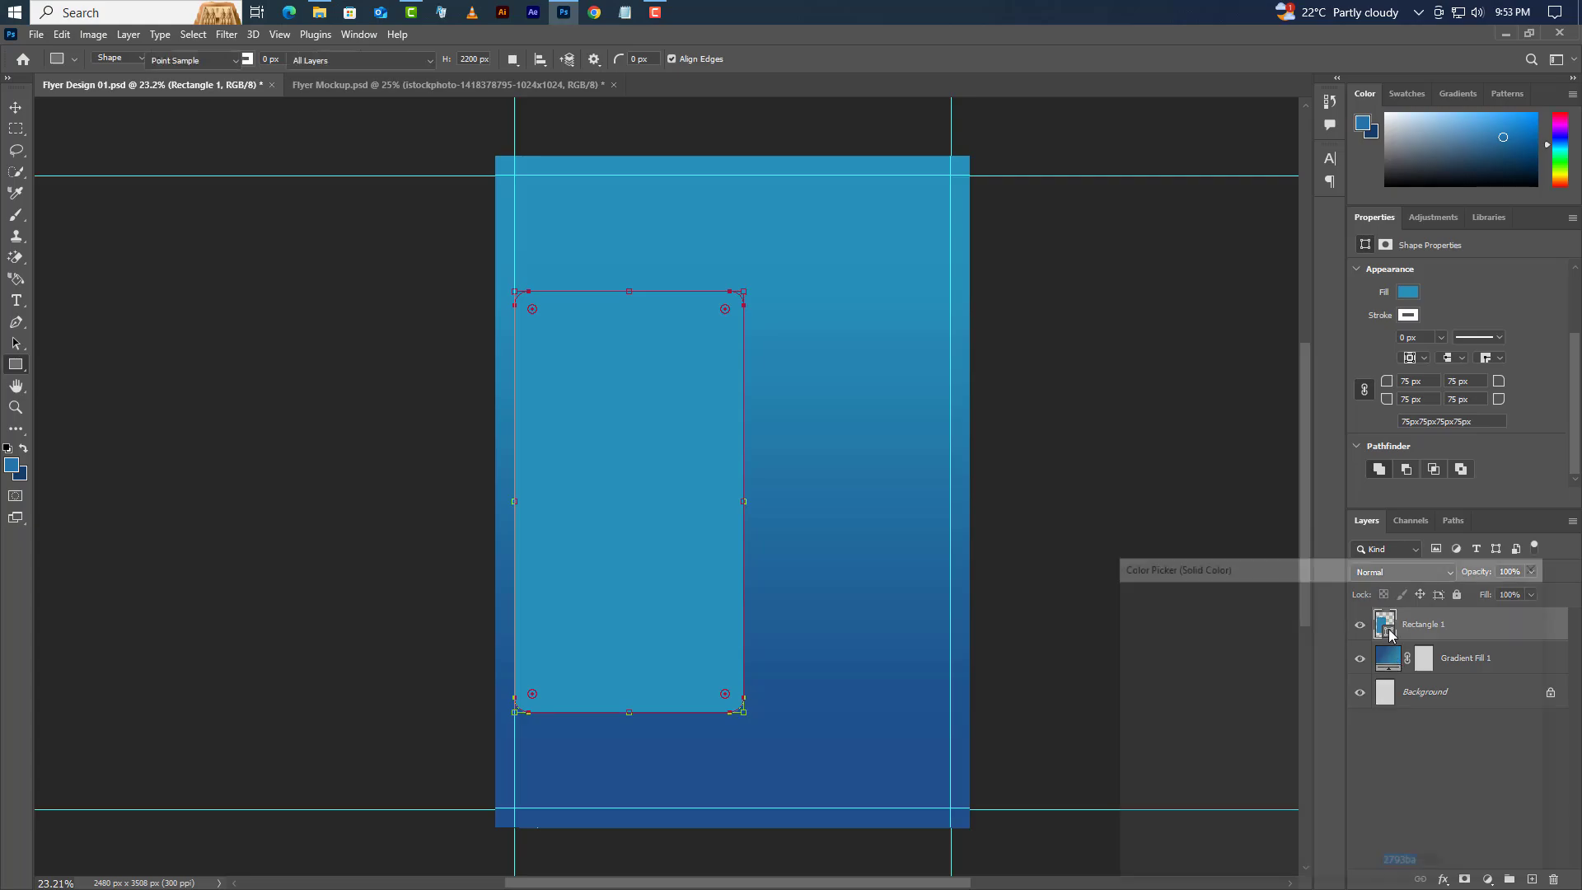
left_click(25, 476)
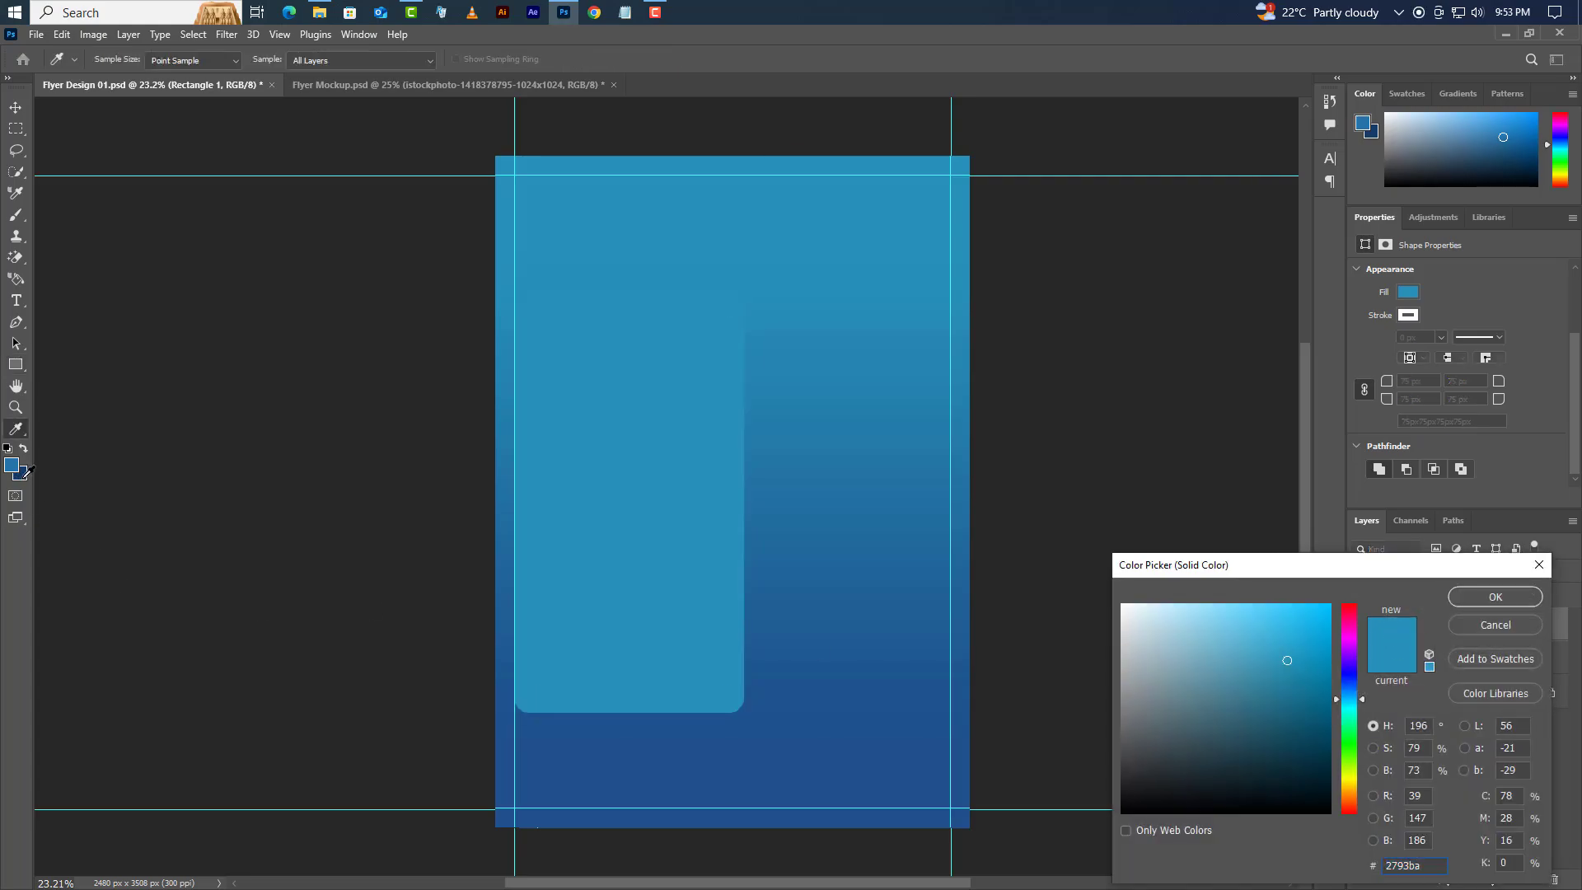
left_click(1493, 598)
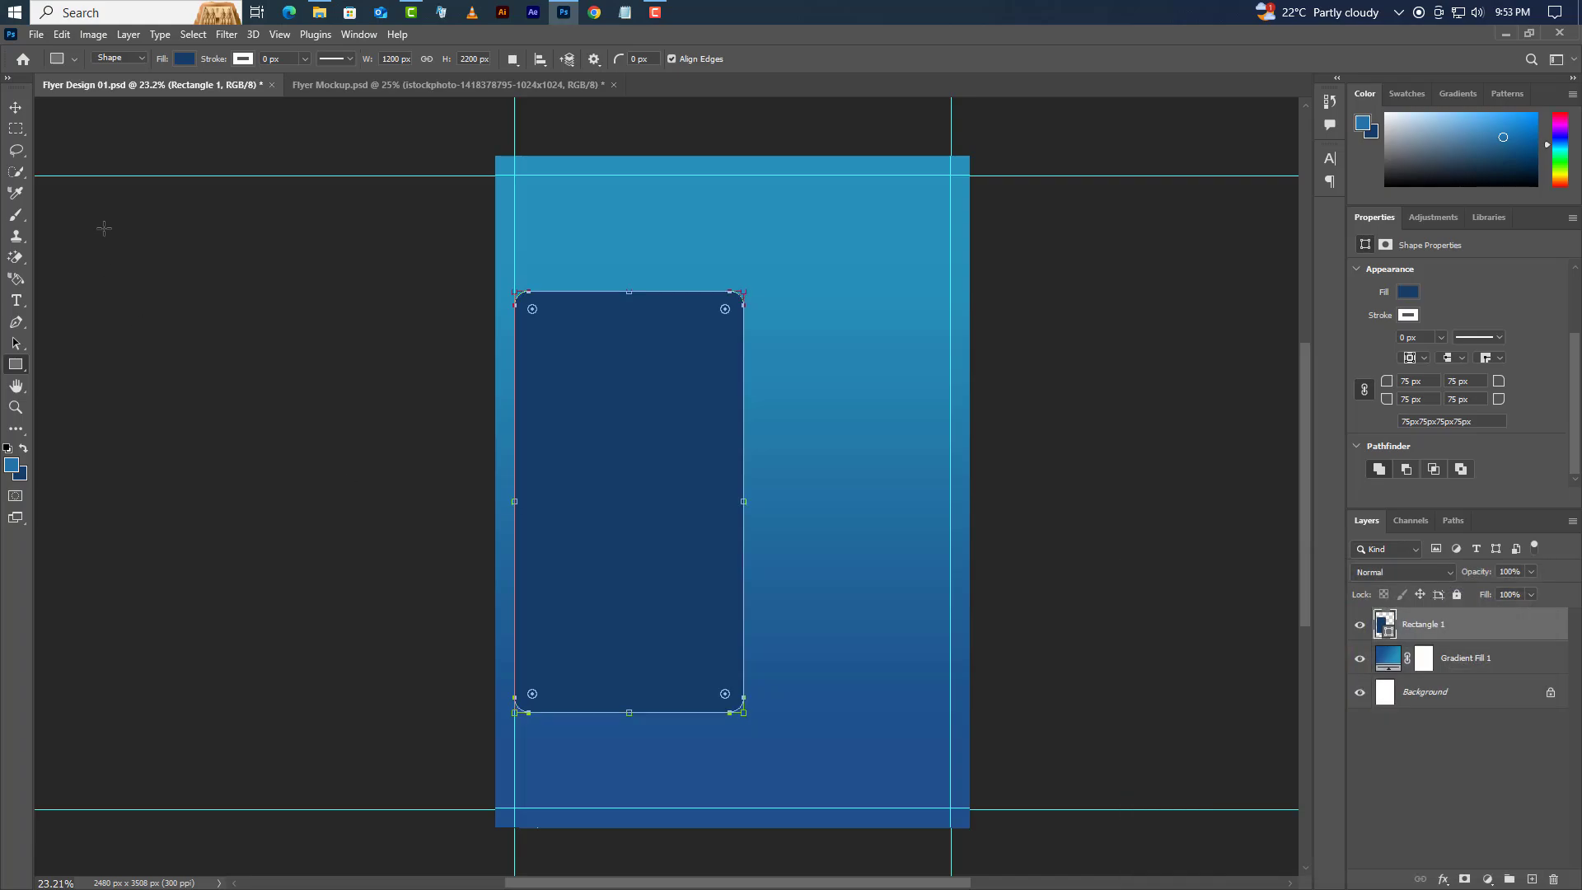
- Apply a perspective transform shortening the rectangle's right side, converting it to a path
left_click(62, 34)
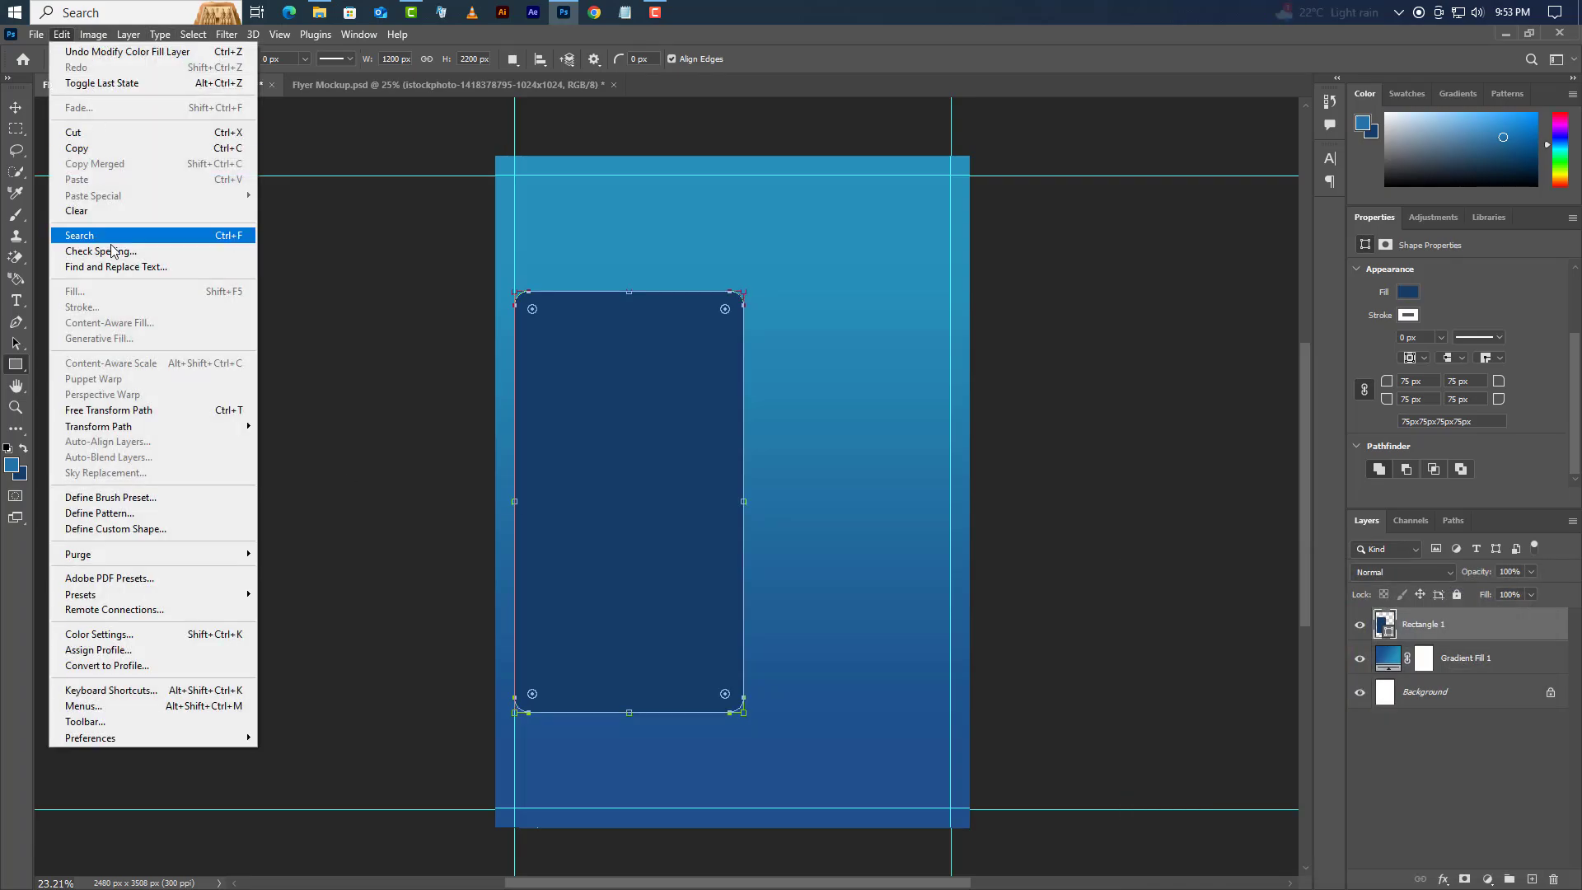
left_click(123, 411)
right_click(685, 432)
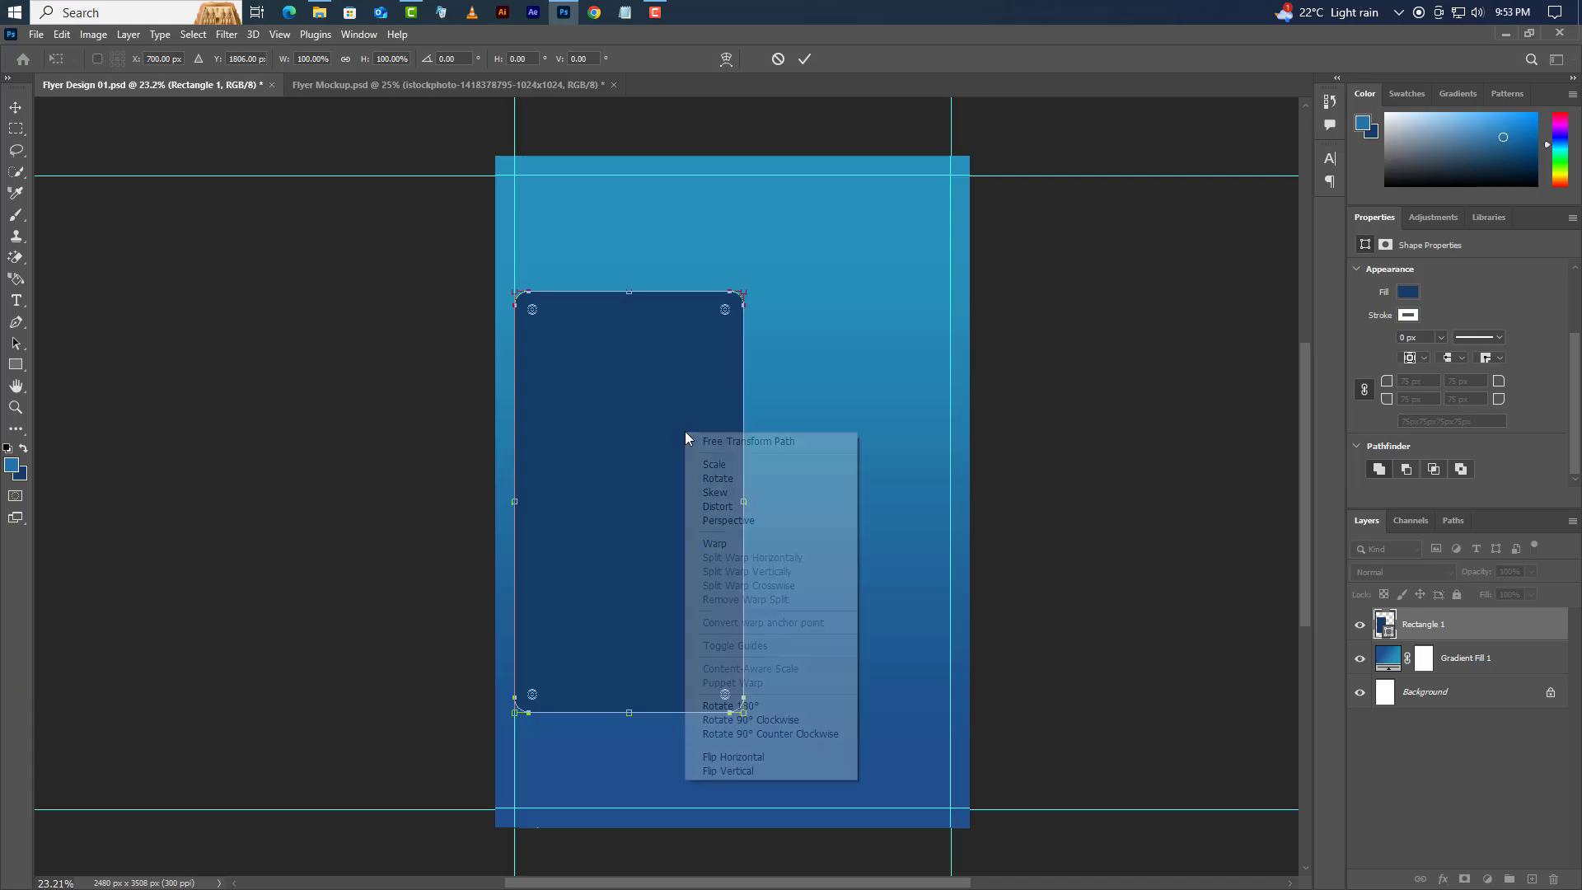
left_click(750, 521)
left_click_drag(746, 297, 743, 315)
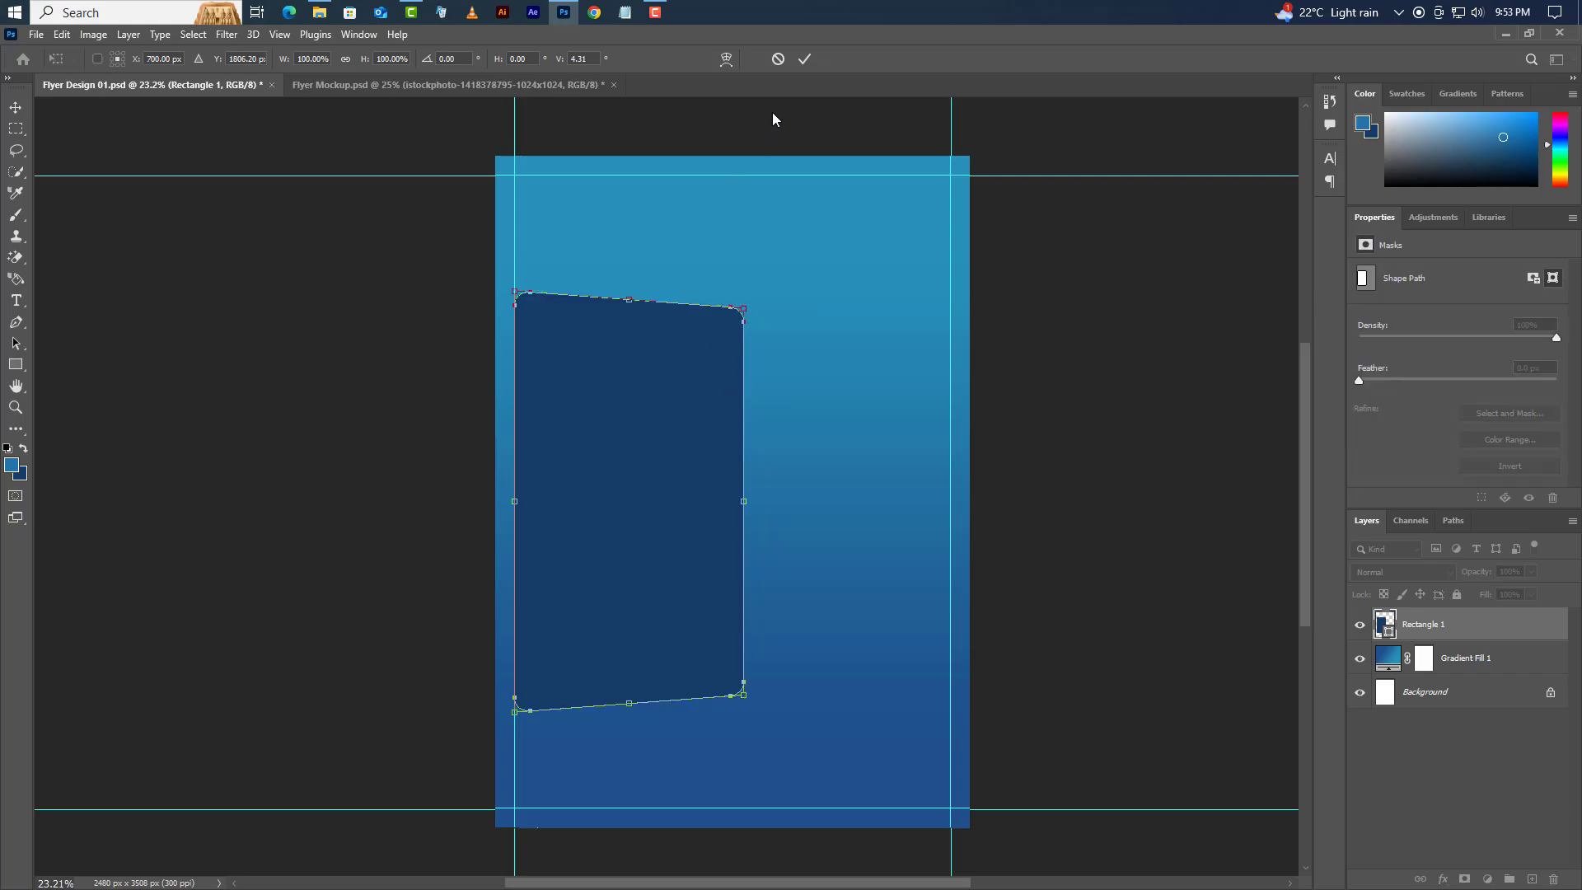
left_click(807, 59)
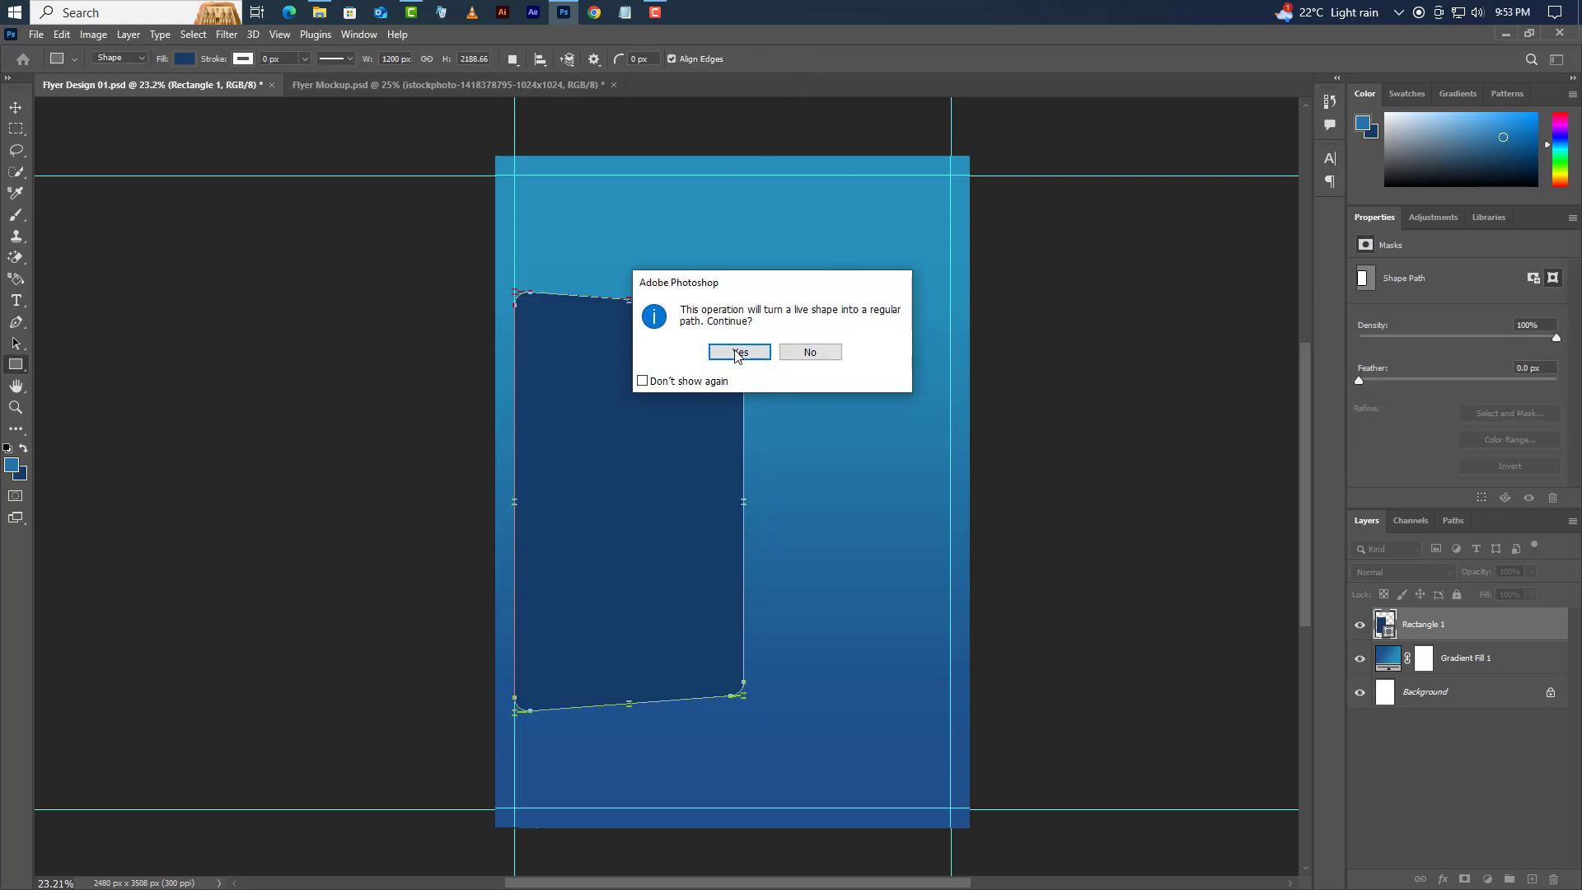
left_click(736, 349)
- Create Rectangle 1 copy and copy 2, each stacked below and nudged left
right_click(1490, 633)
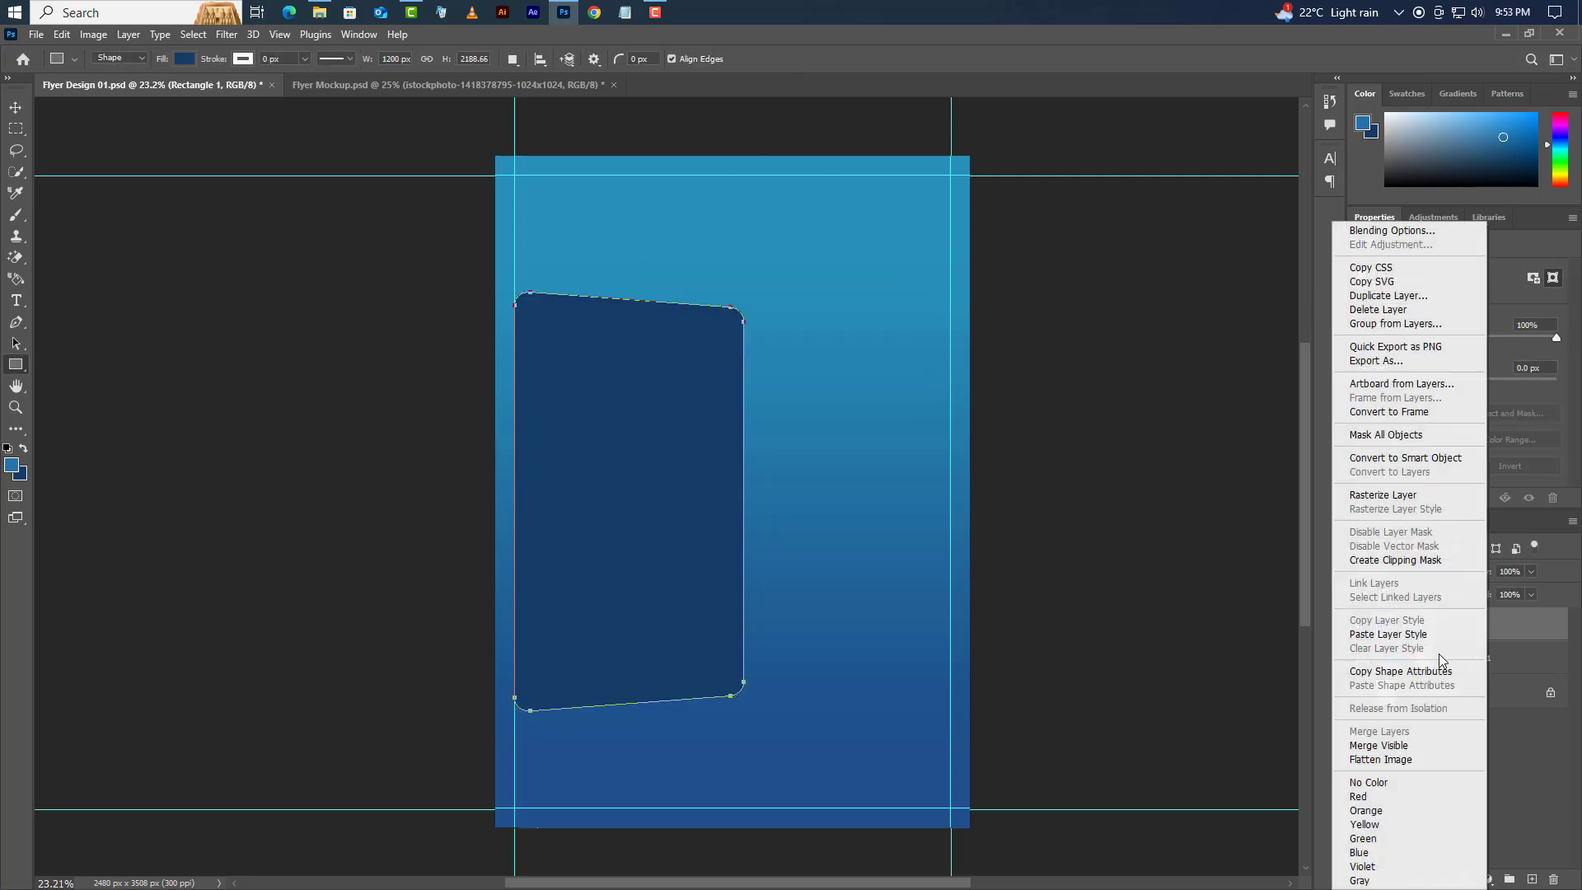
left_click(1390, 296)
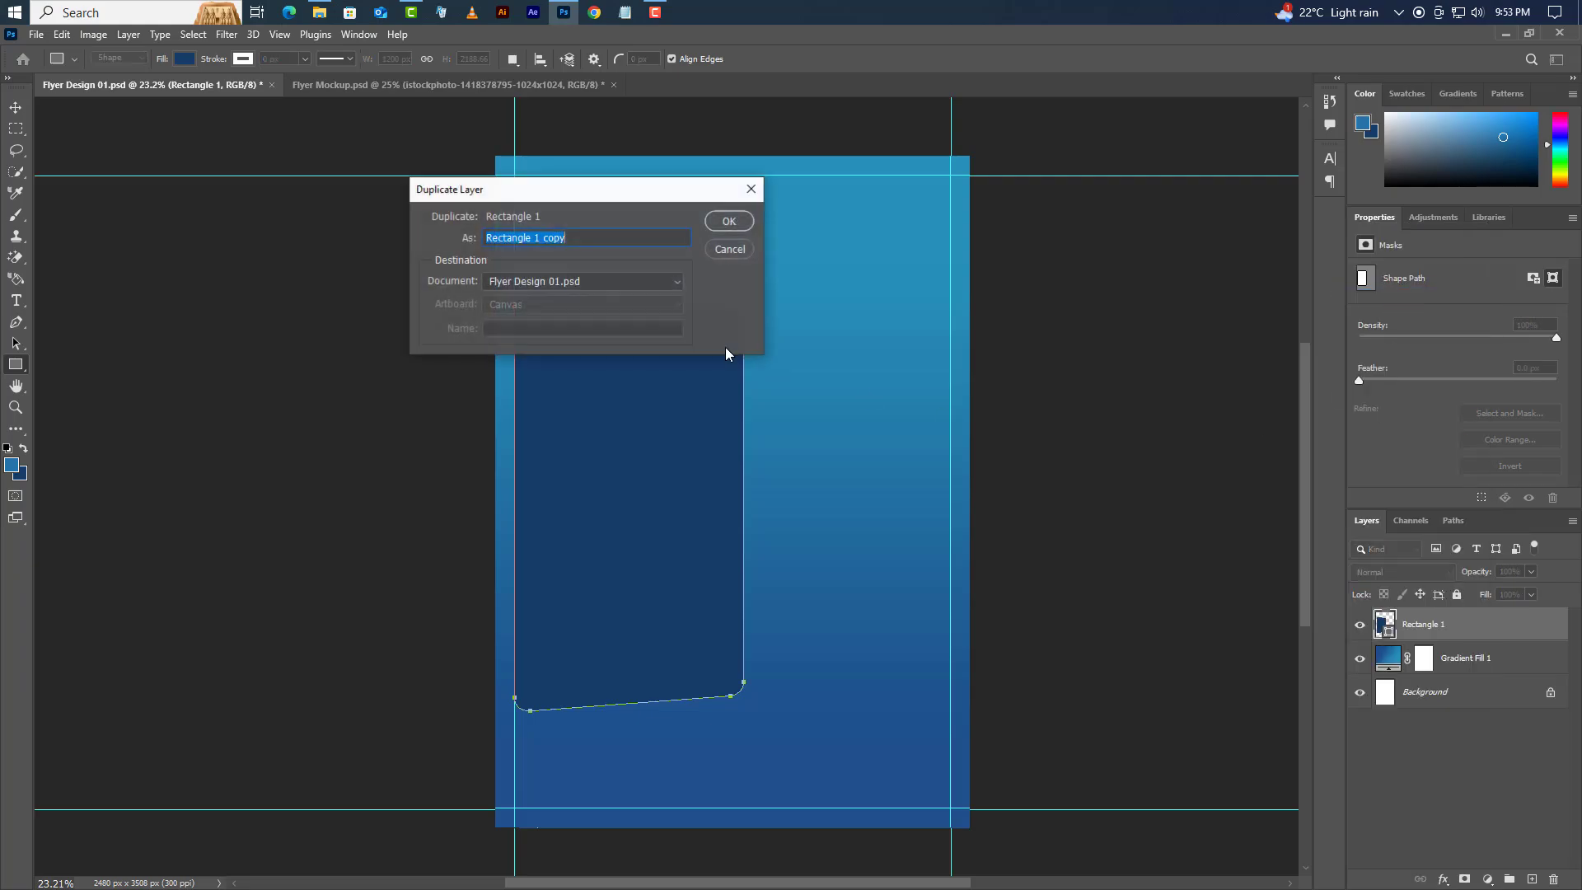
left_click(740, 221)
left_click_drag(1499, 633, 1501, 669)
left_click(16, 107)
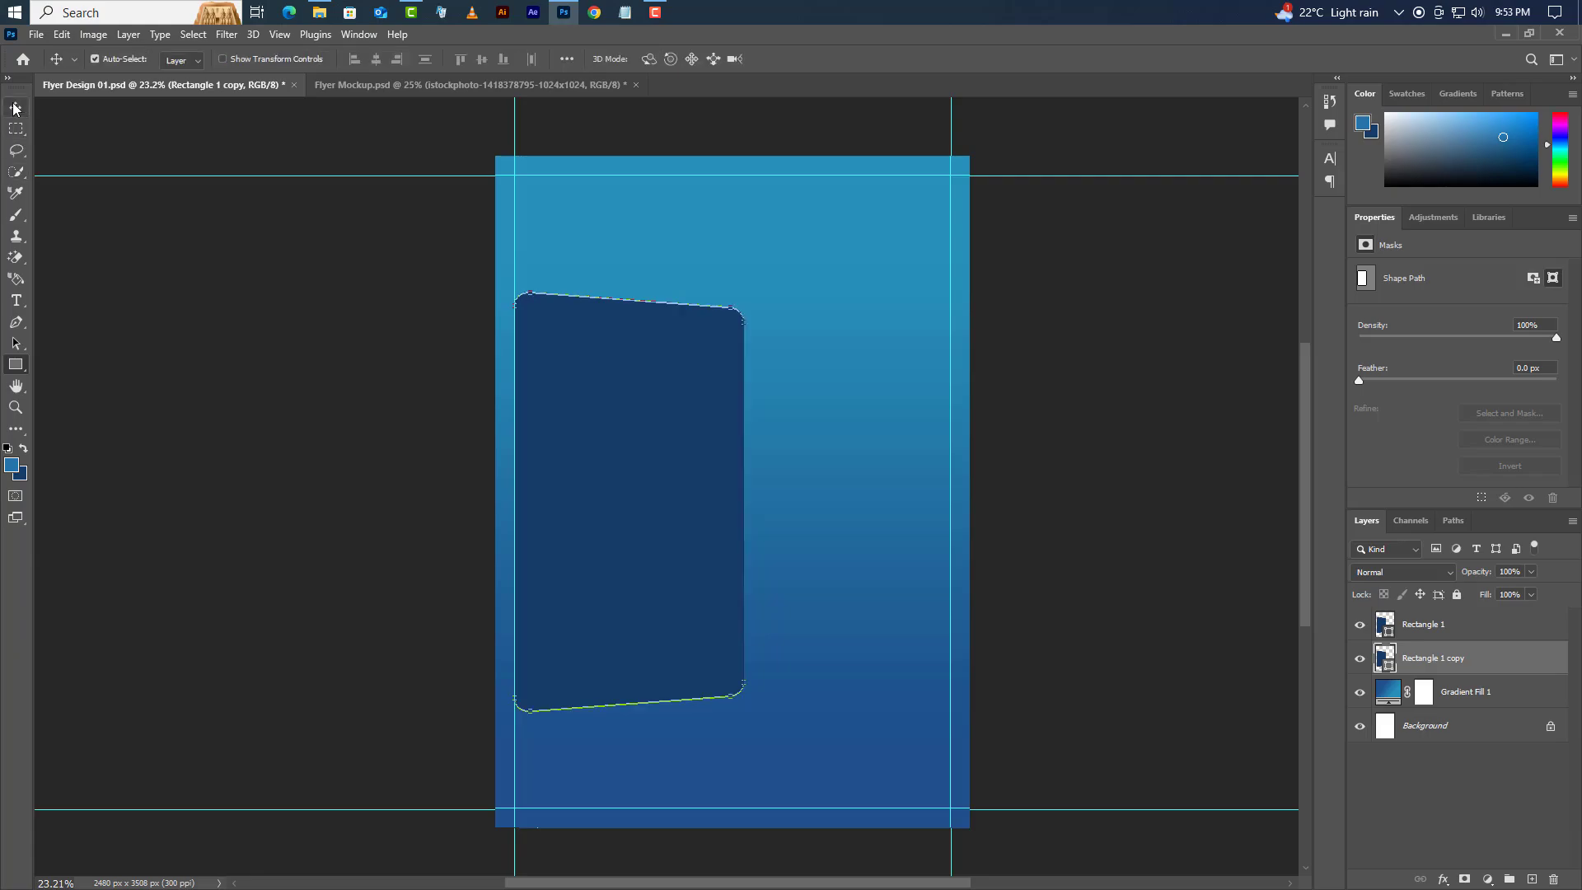
key("Left")
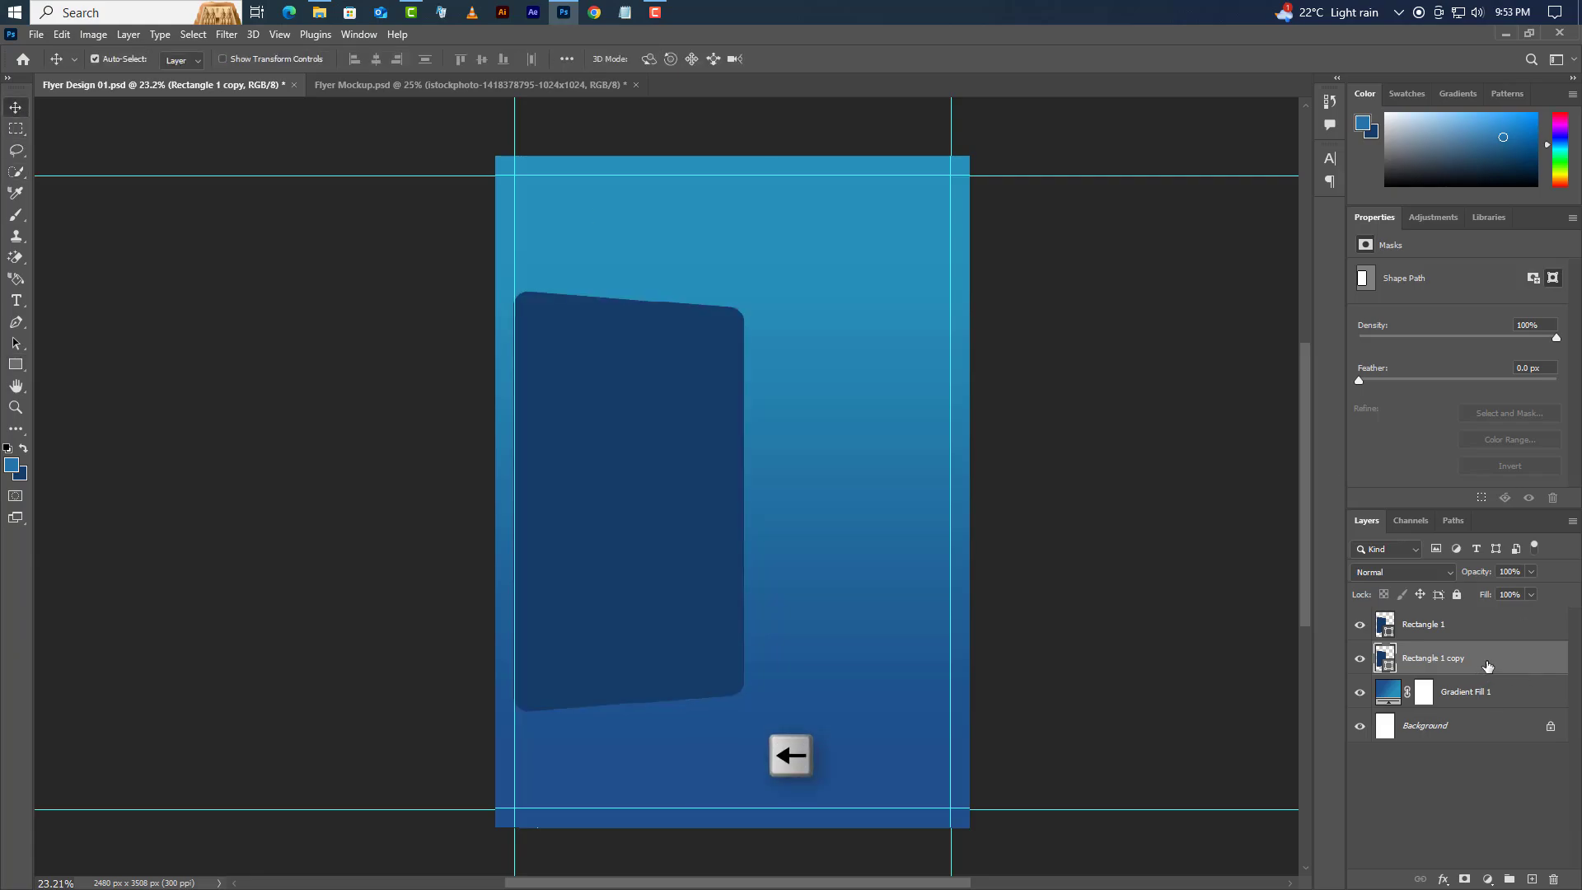
right_click(1488, 660)
left_click(1395, 296)
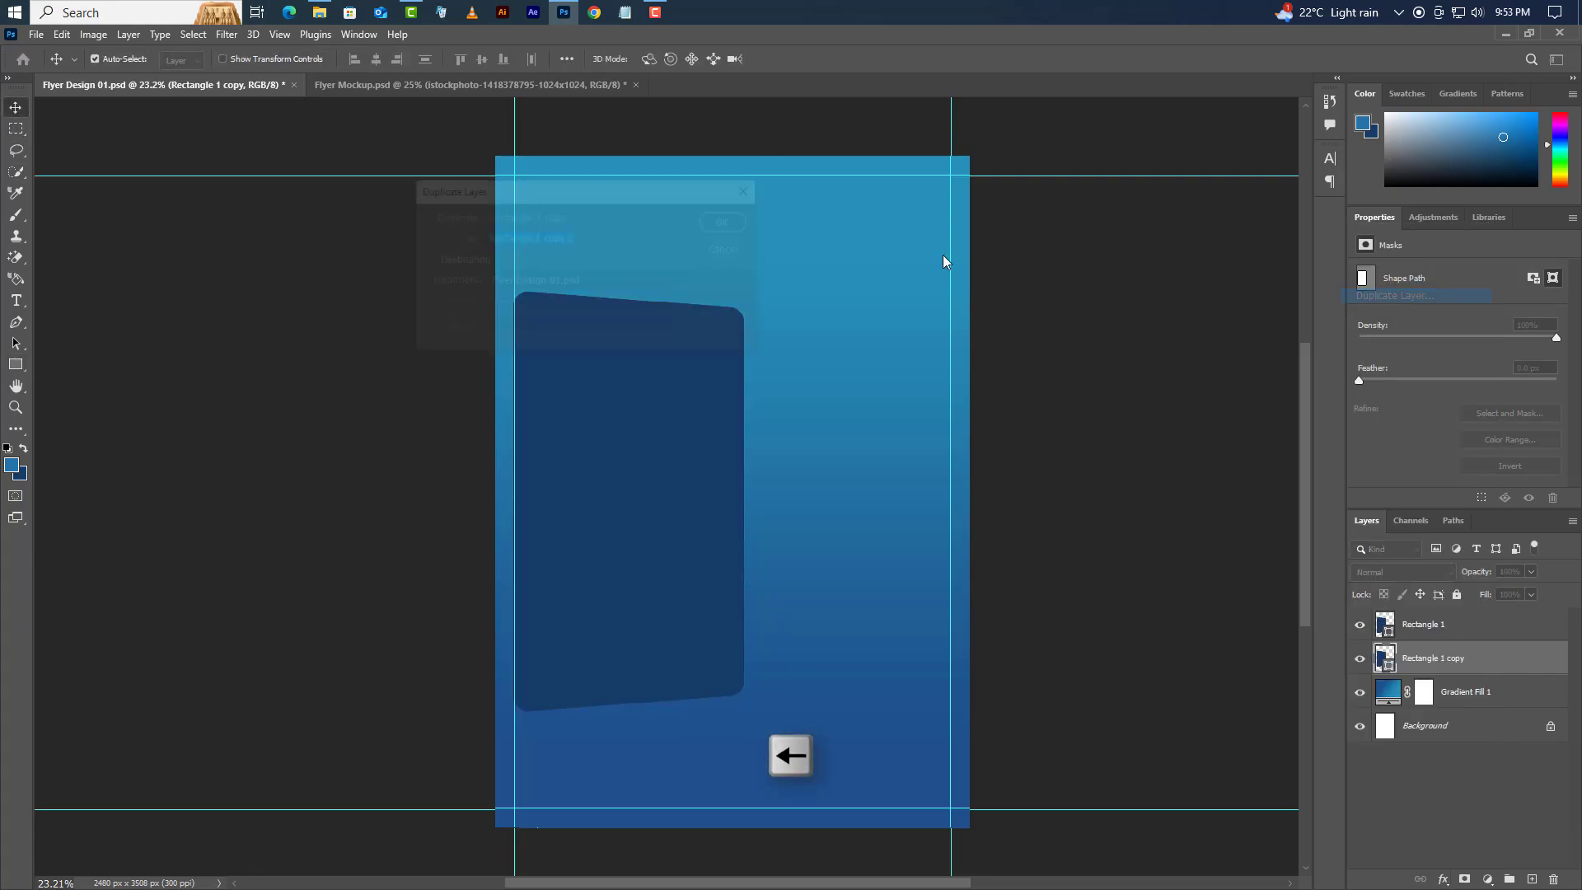
left_click(741, 224)
left_click_drag(1509, 664, 1509, 709)
key("Left")
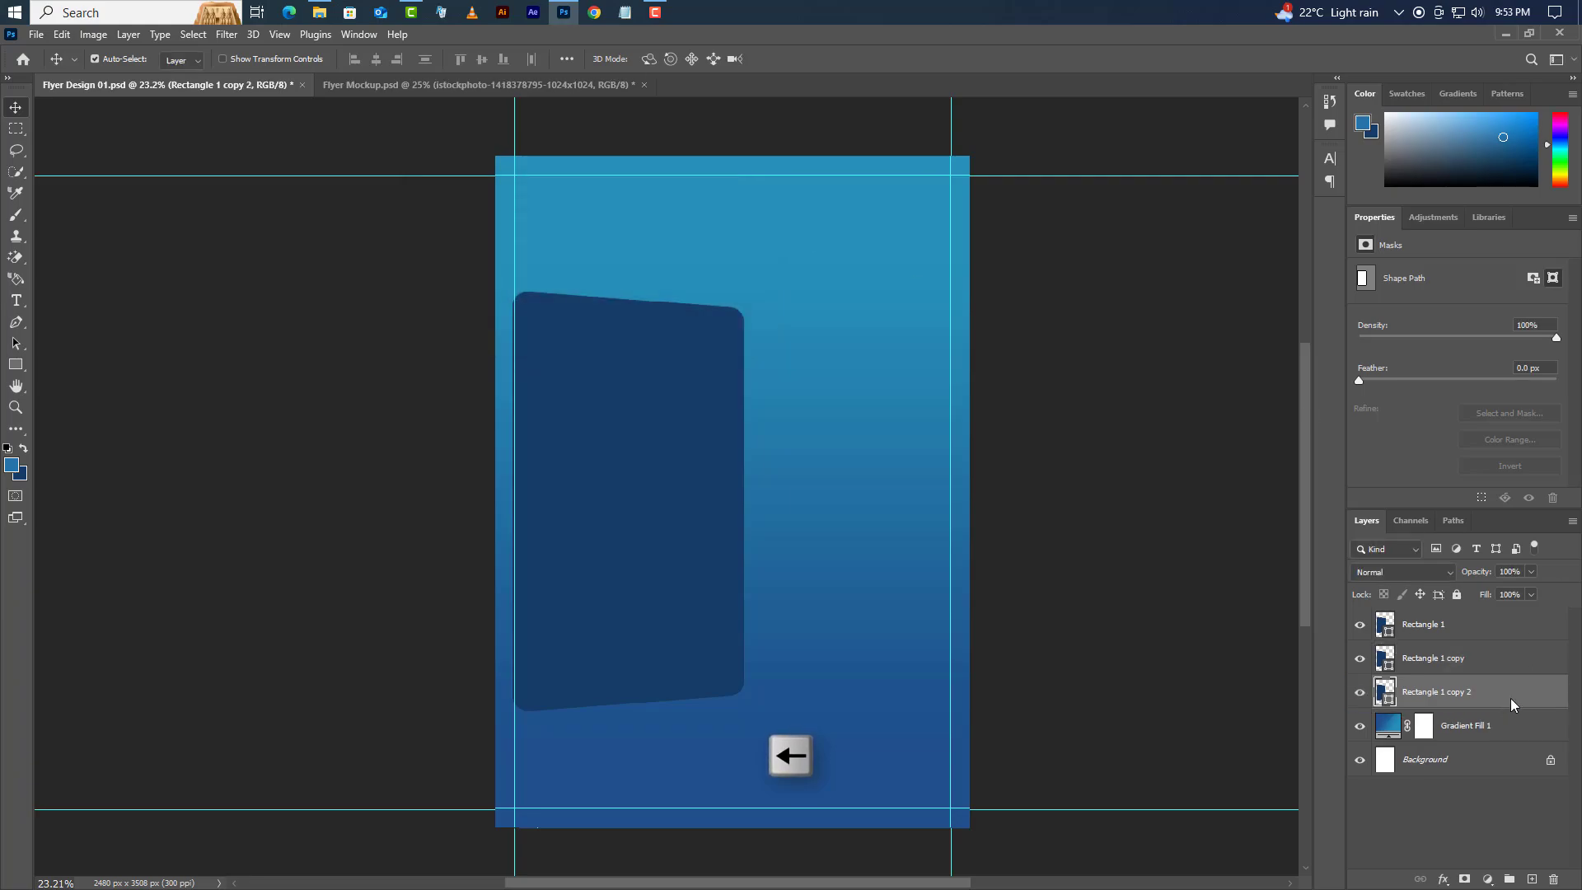
- Create Rectangle 1 copies 3, 4 and 5, each placed below the previous one
right_click(1513, 705)
left_click(1464, 104)
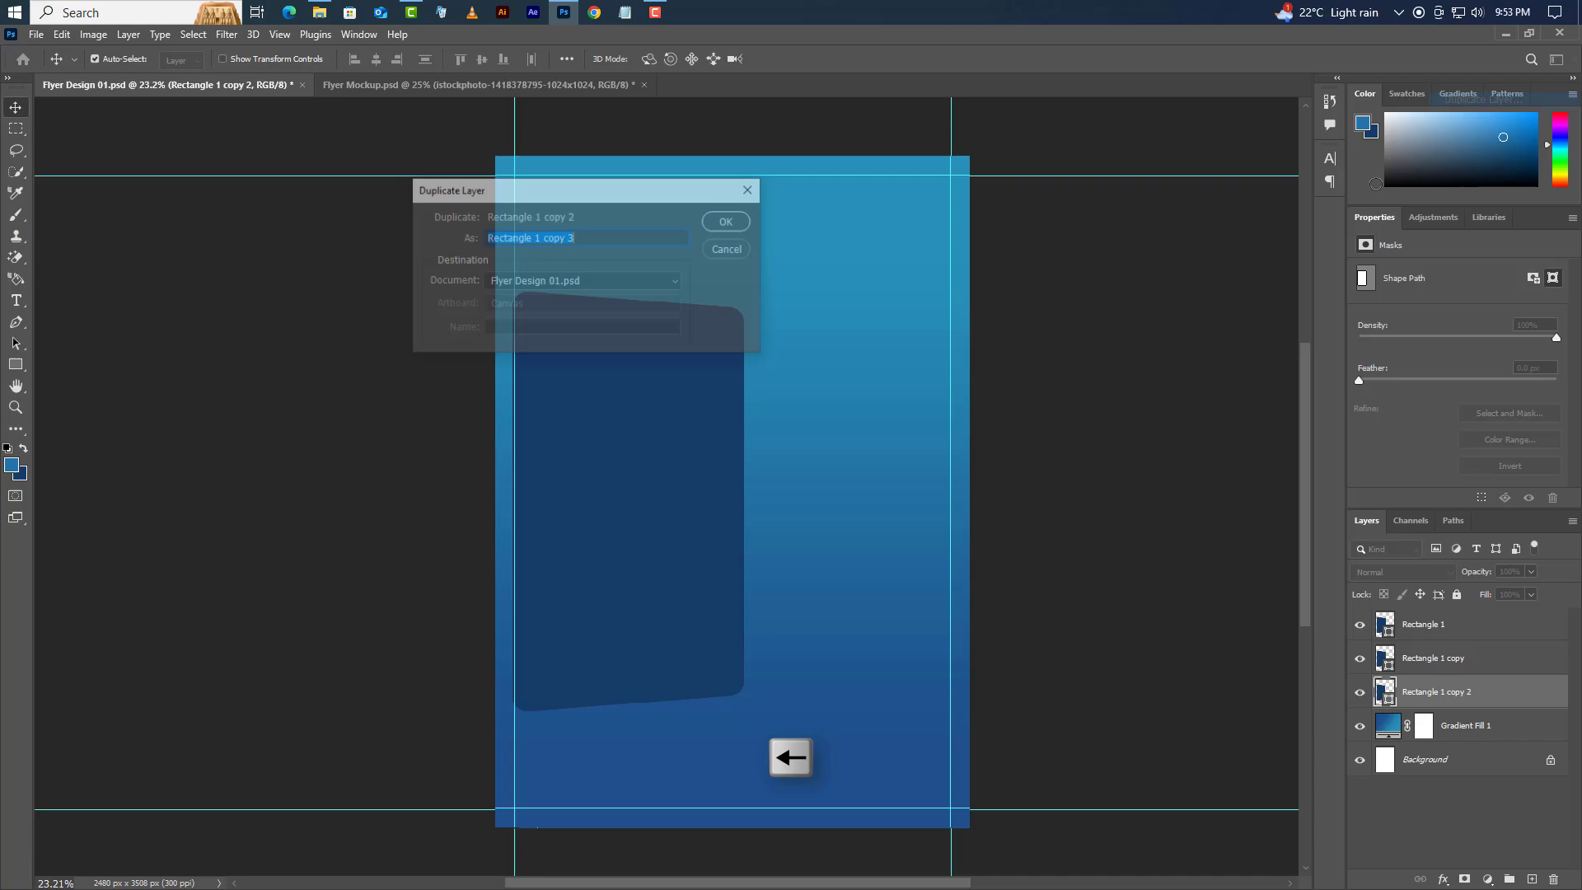
left_click(727, 222)
left_click_drag(1501, 705, 1501, 734)
right_click(1508, 734)
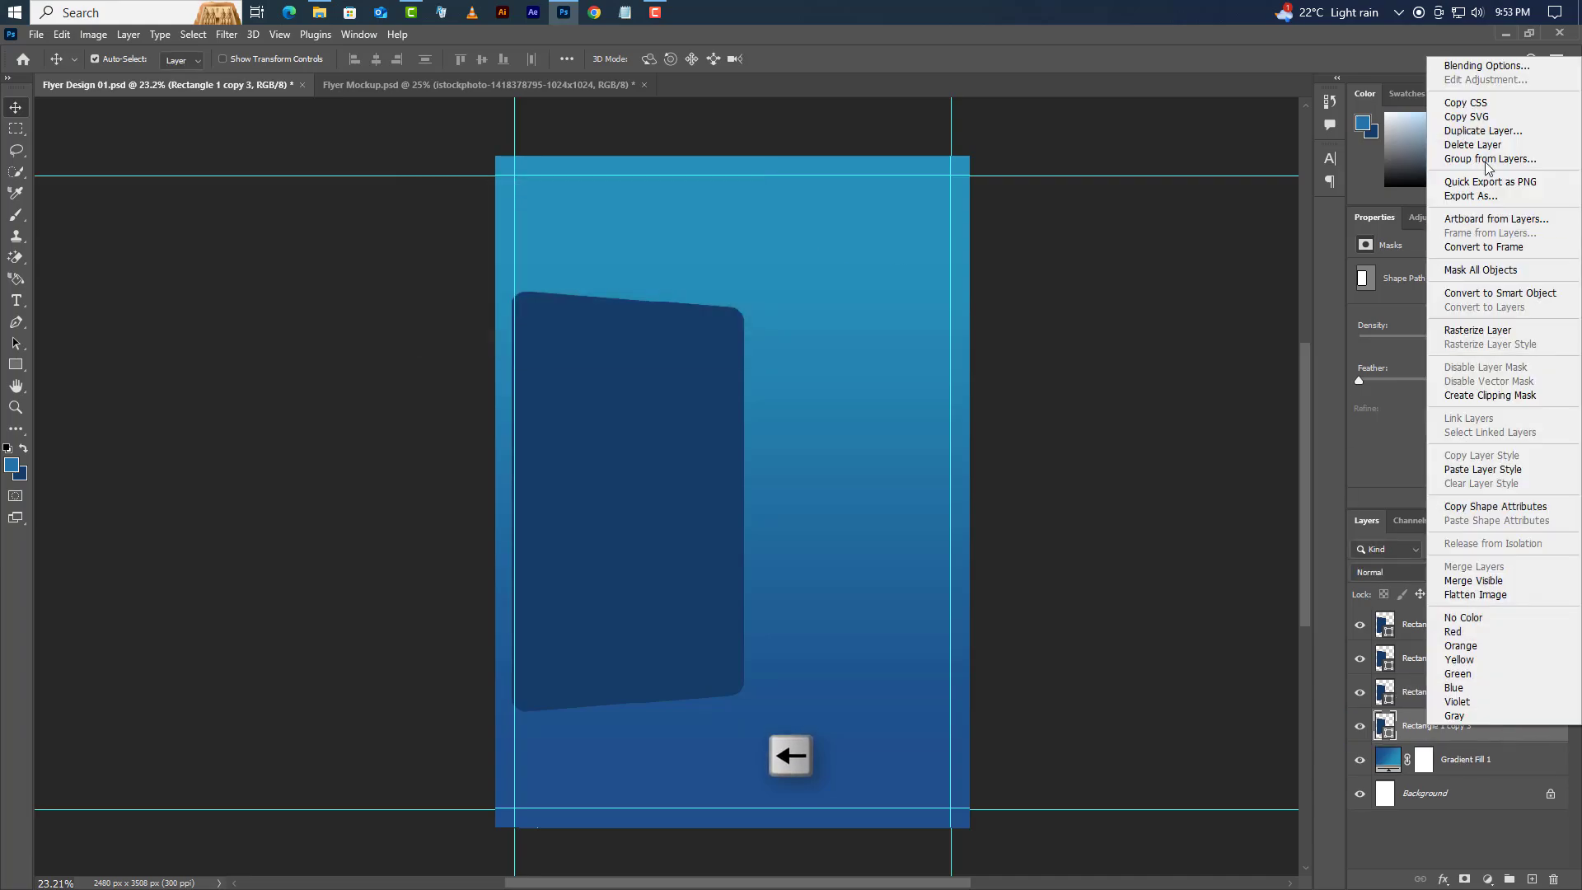
left_click(1483, 130)
left_click(728, 221)
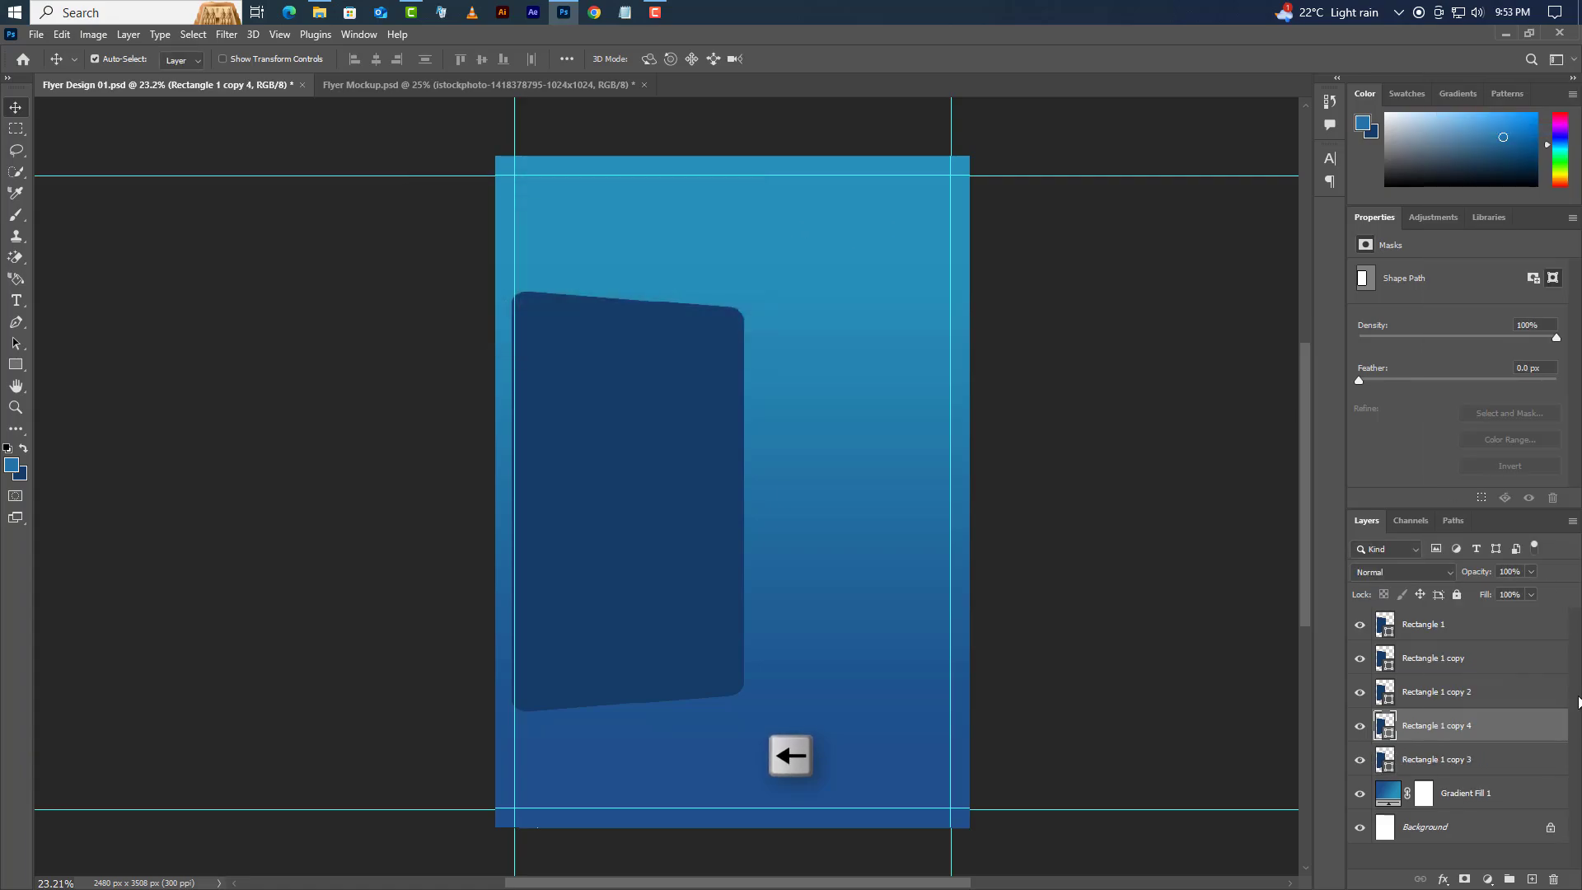
left_click_drag(1509, 734, 1505, 770)
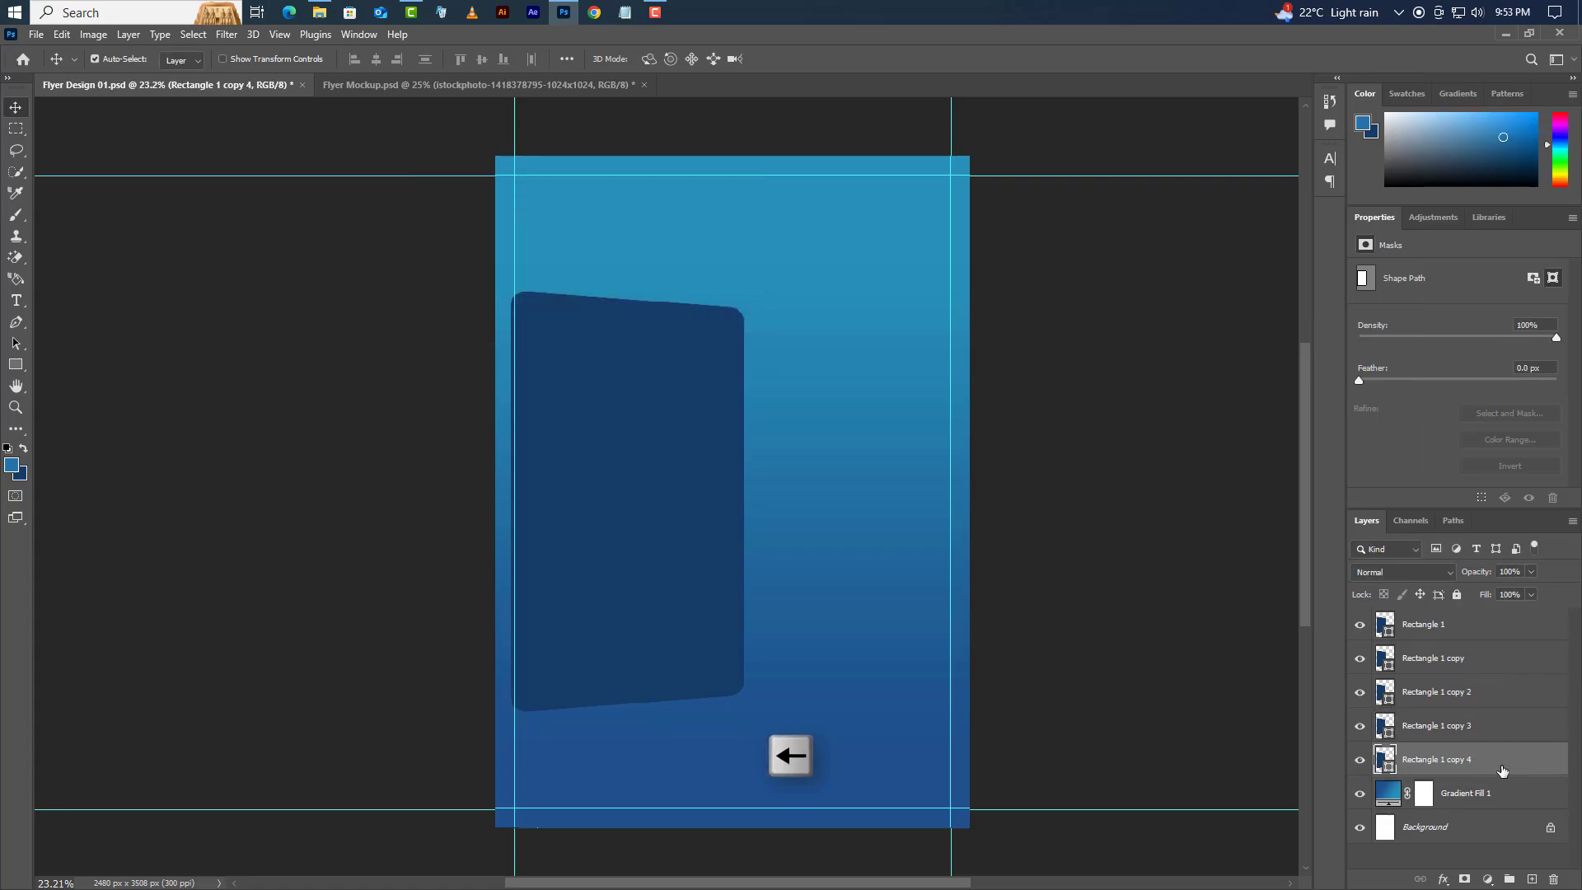
right_click(1505, 774)
left_click(1483, 170)
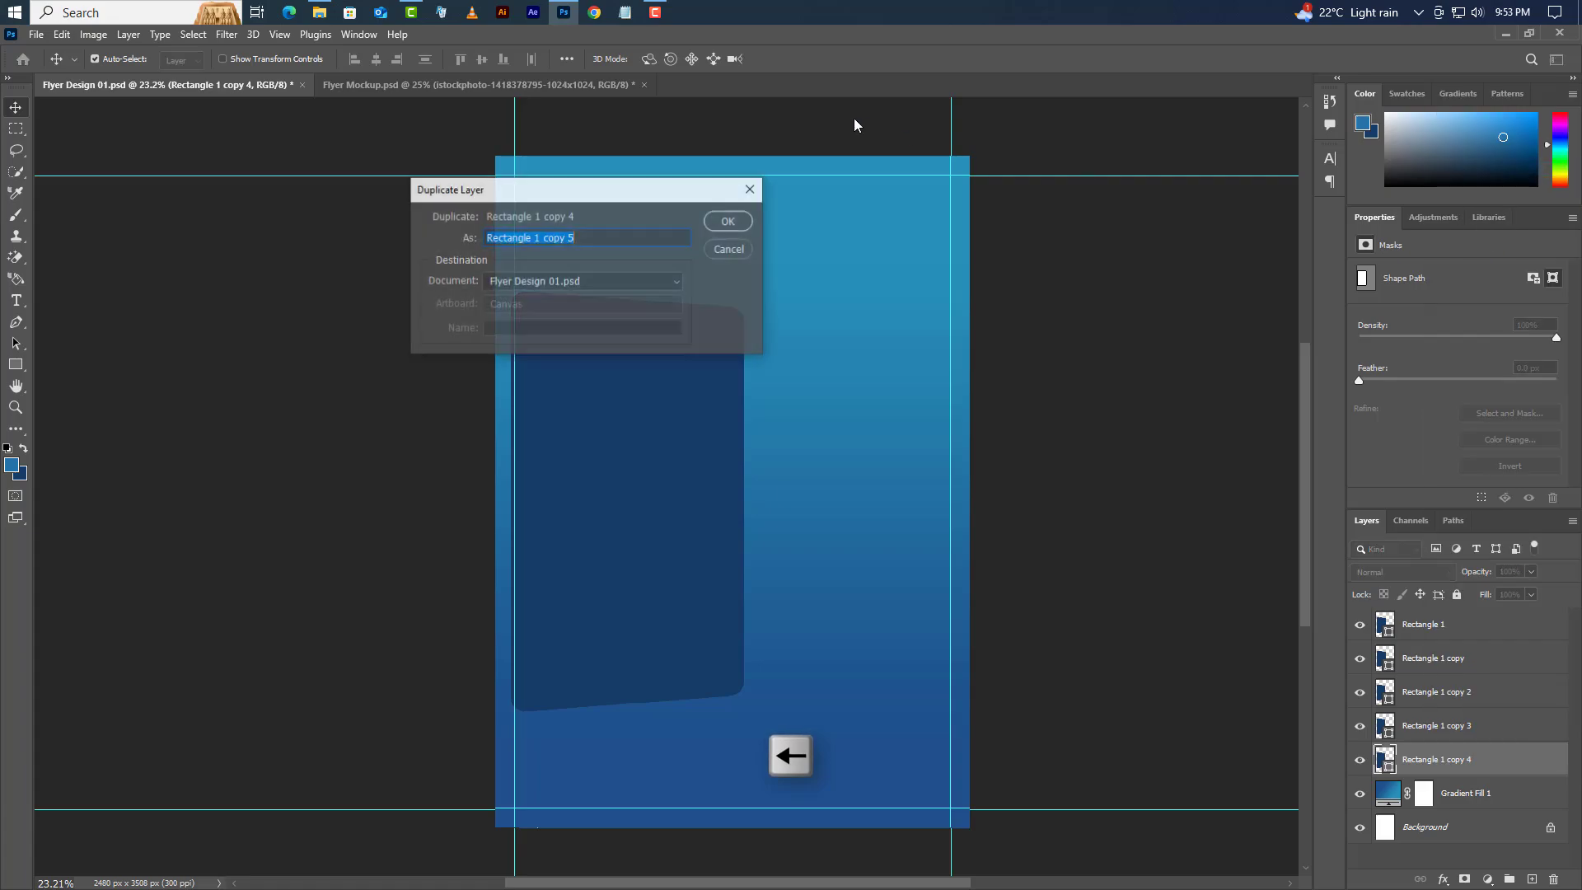
left_click(725, 224)
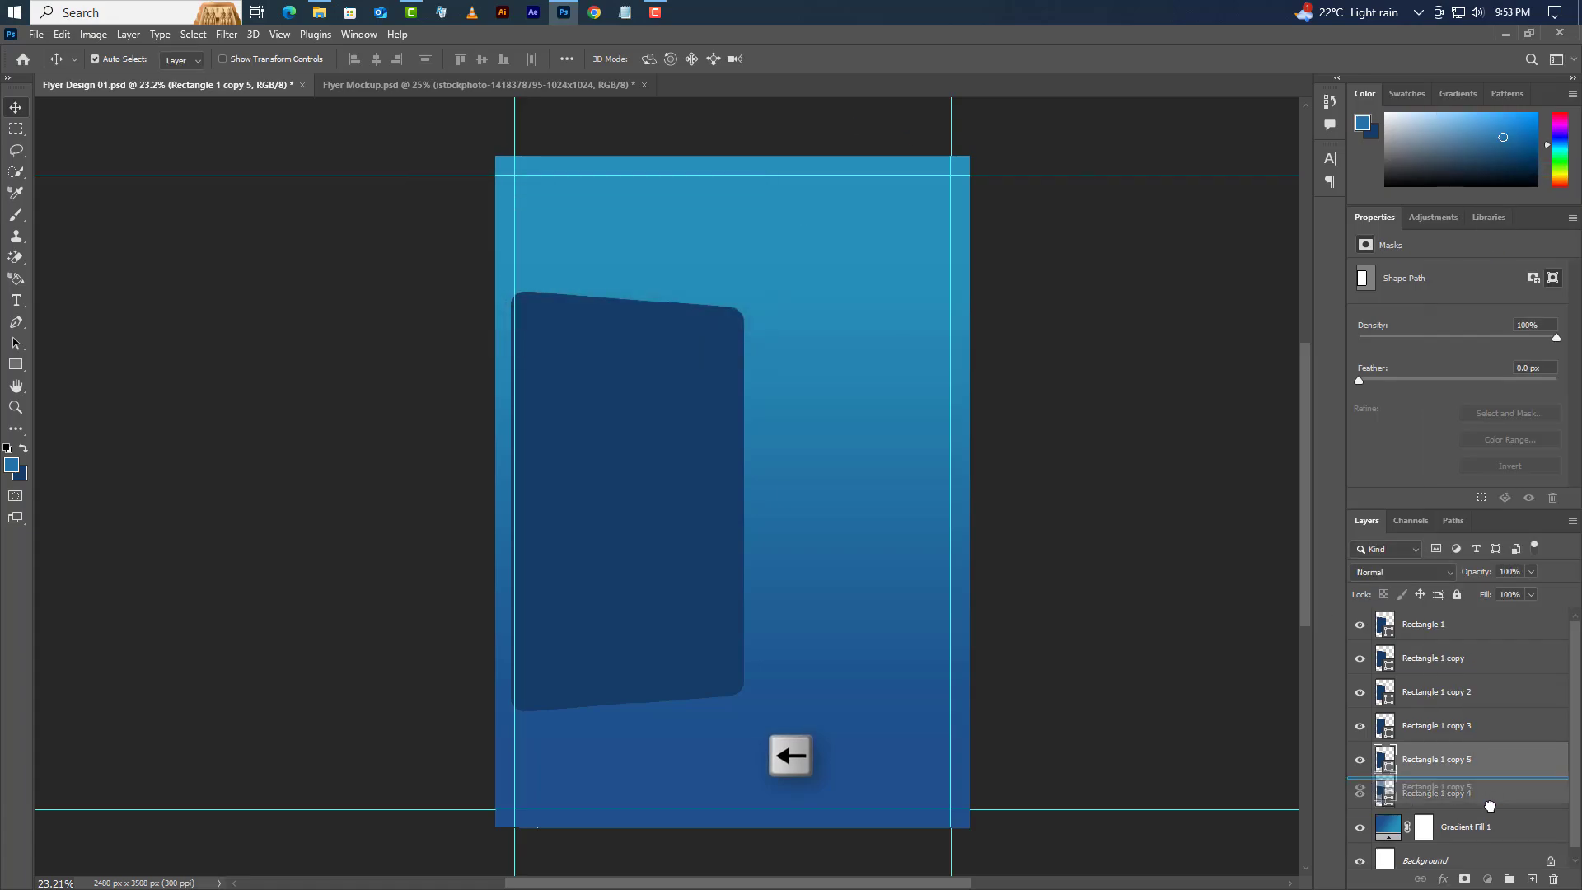
left_click_drag(1493, 811, 1495, 816)
- Create copies 6 and 7 below copy 5, then reselect Rectangle 1
right_click(1498, 806)
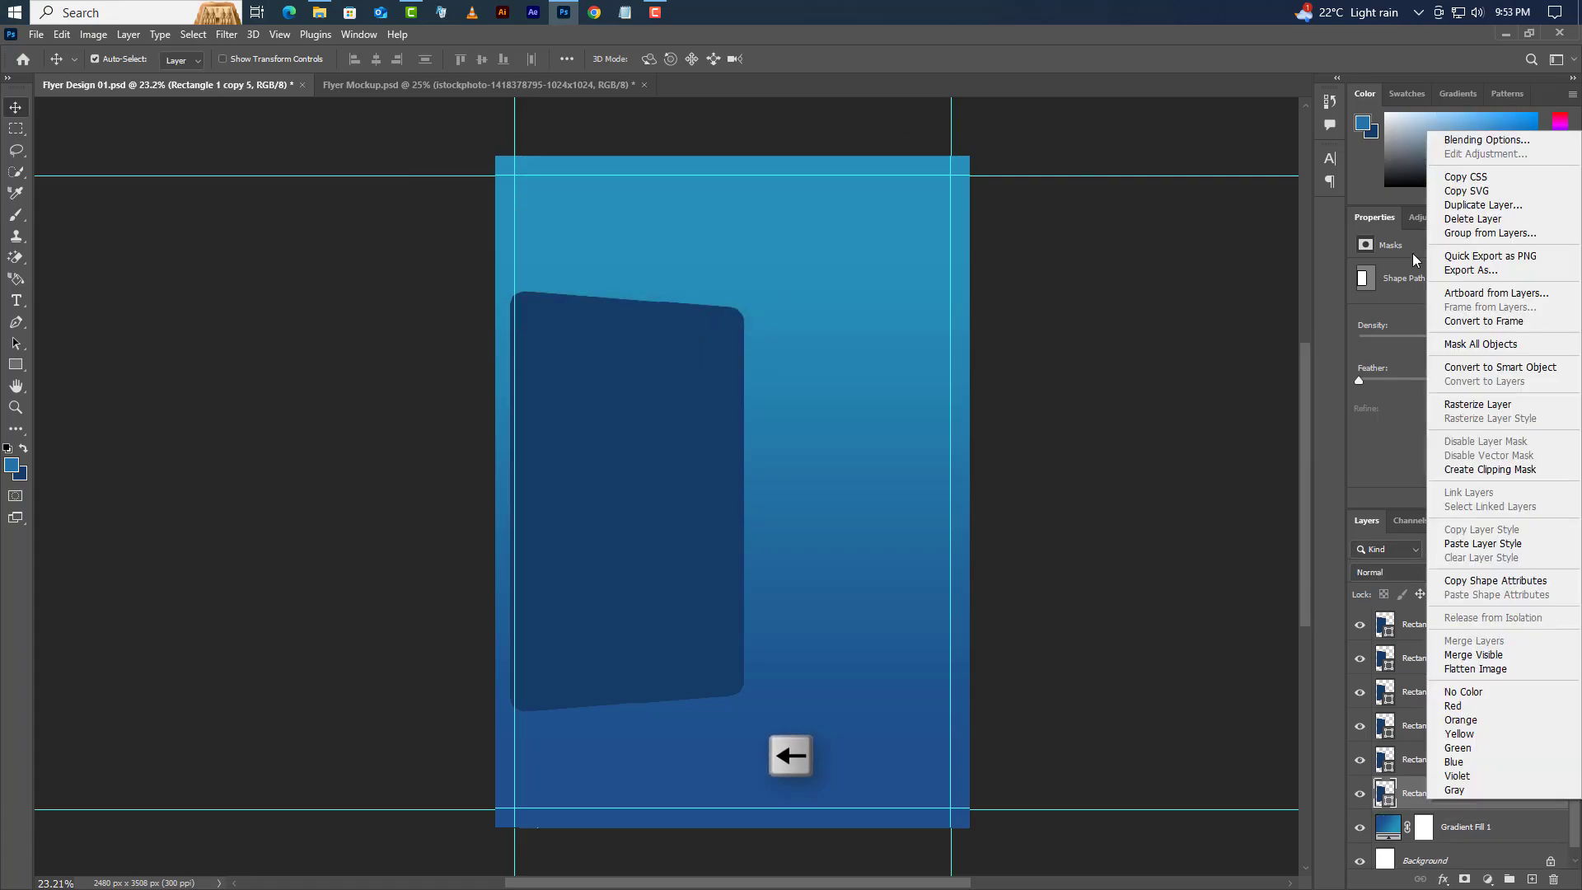
left_click(1483, 206)
left_click(742, 227)
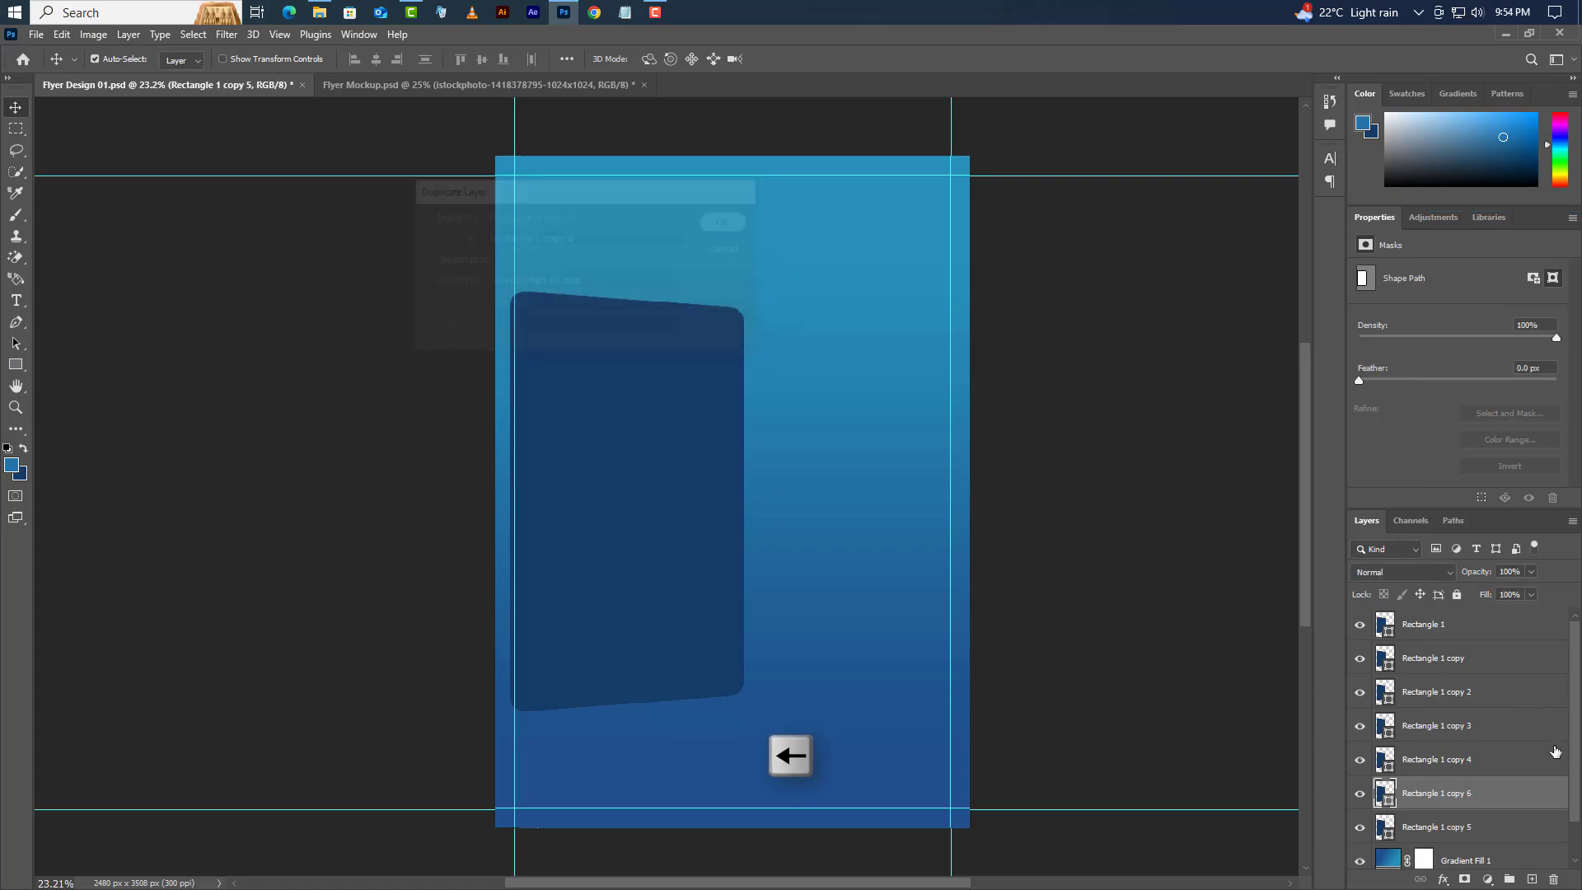
left_click_drag(1525, 796, 1522, 849)
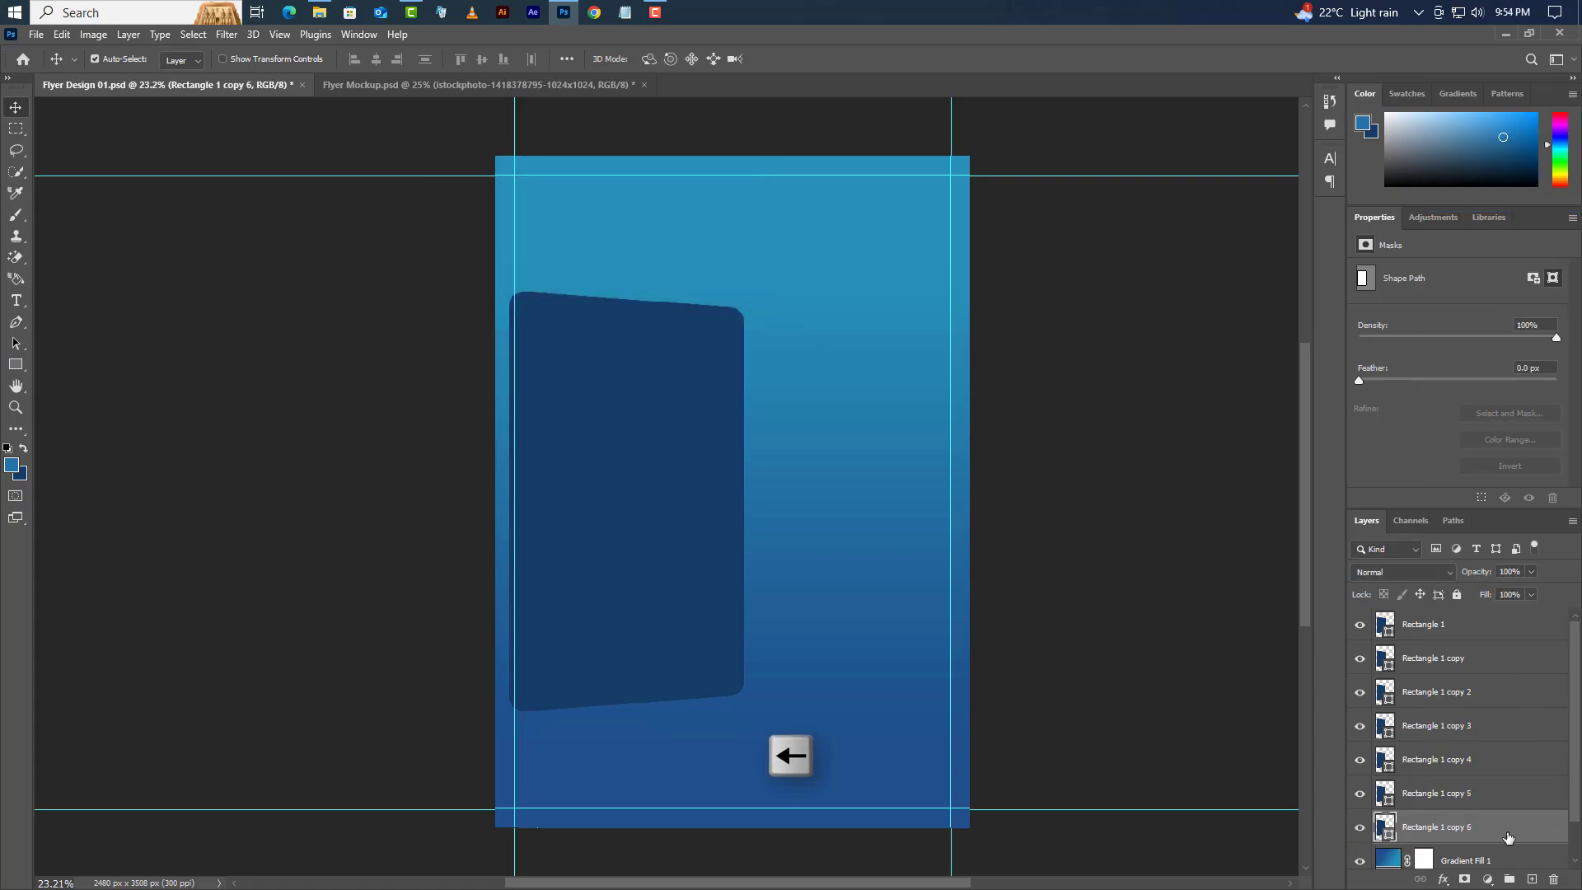
right_click(1509, 831)
left_click(1443, 234)
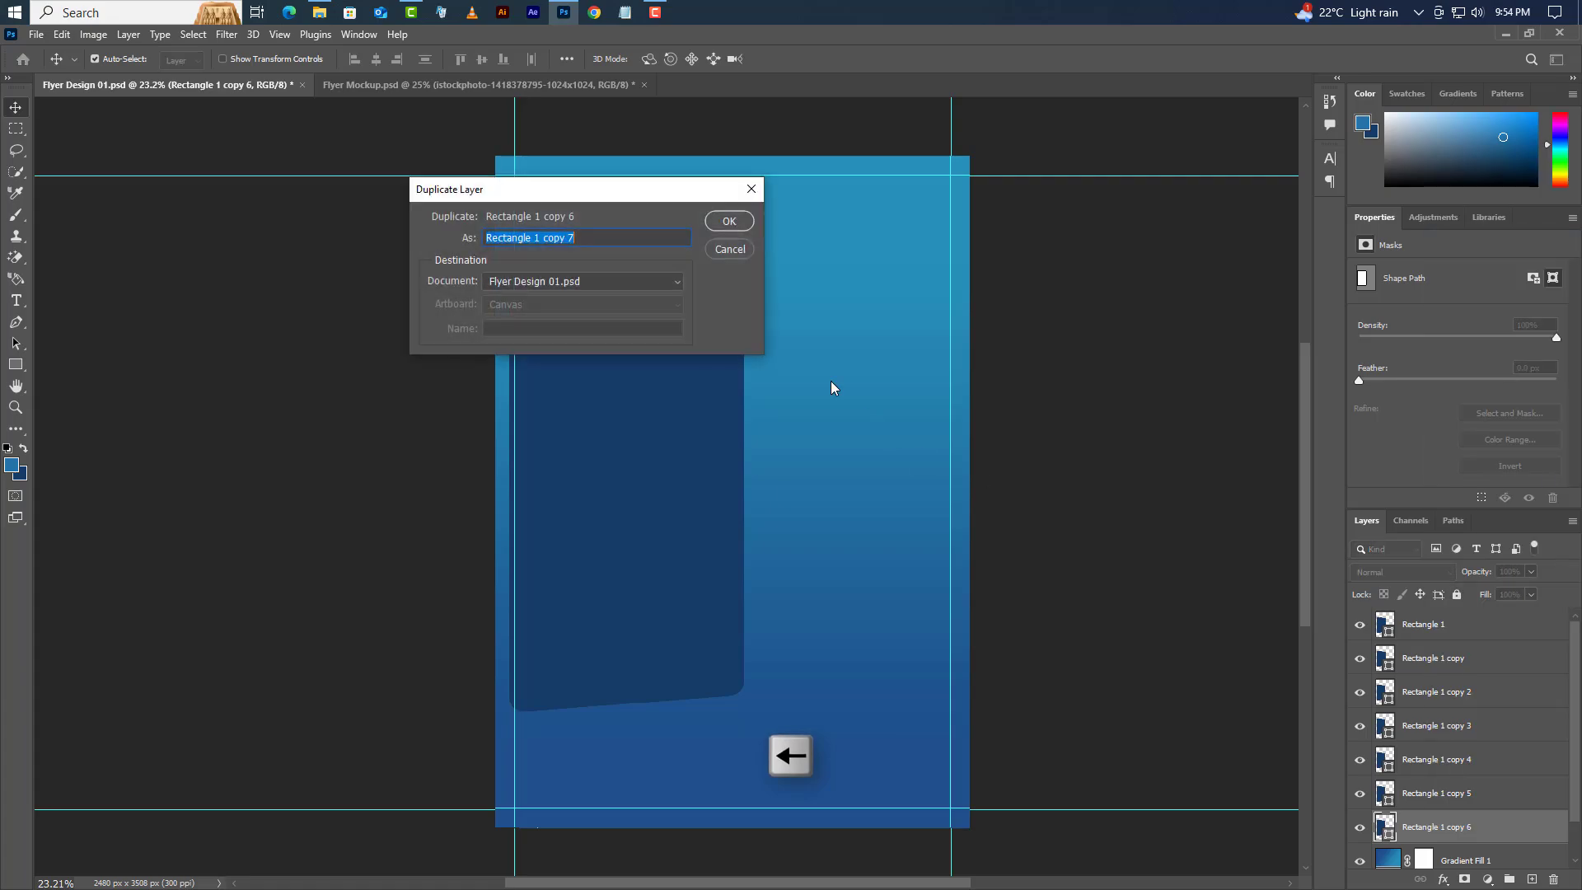
left_click(729, 222)
mouse_move(1499, 833)
left_mouse_down()
mouse_move(1500, 885)
mouse_move(1498, 839)
left_mouse_up()
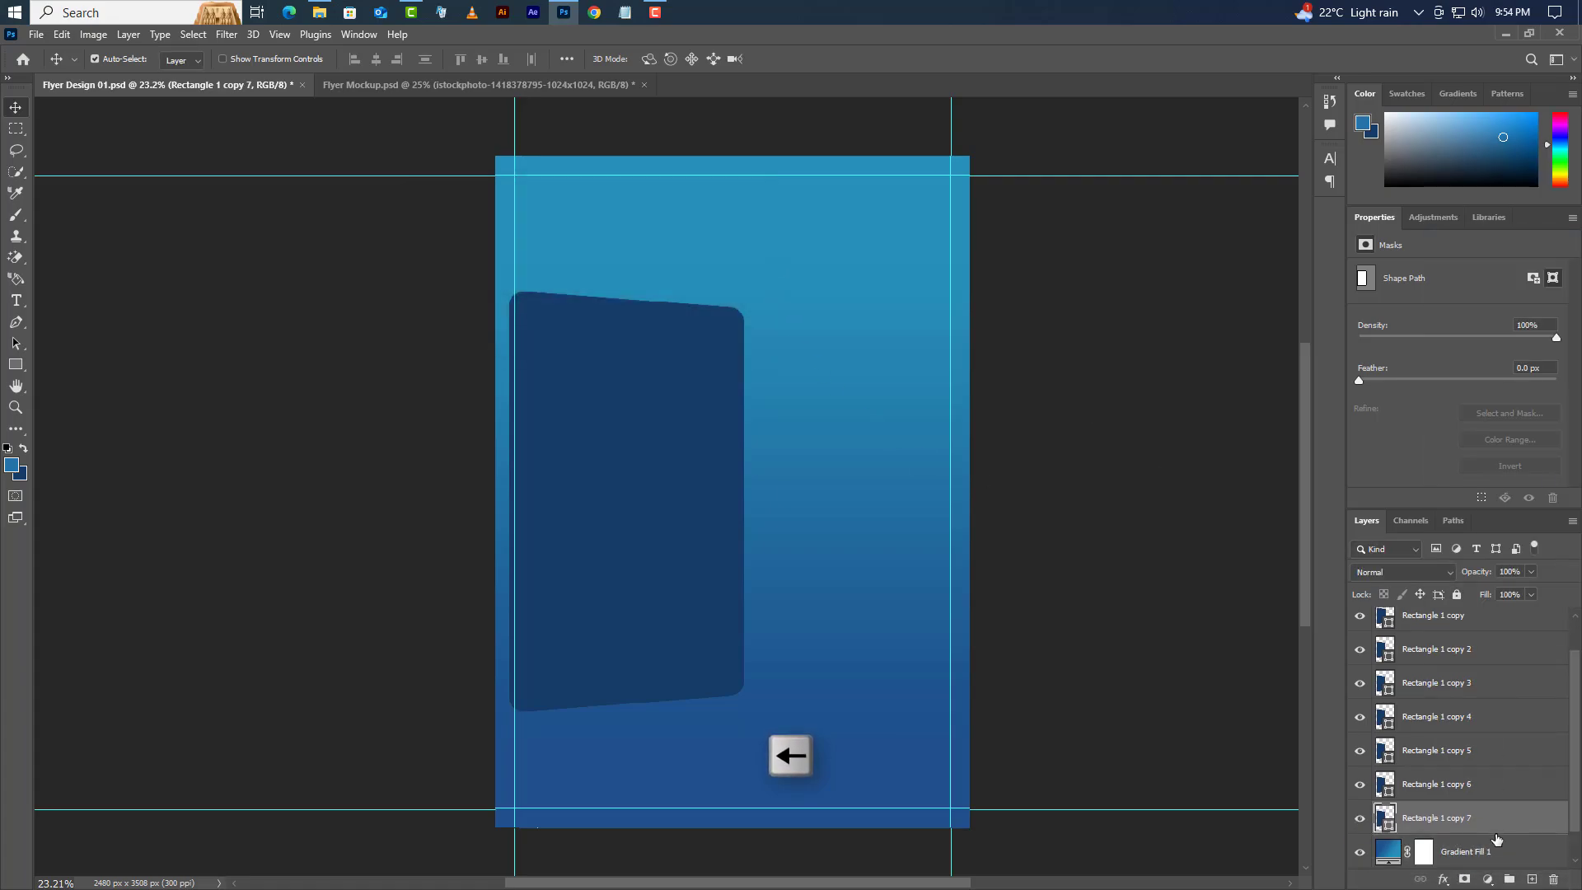
scroll(1480, 663, "up", 2)
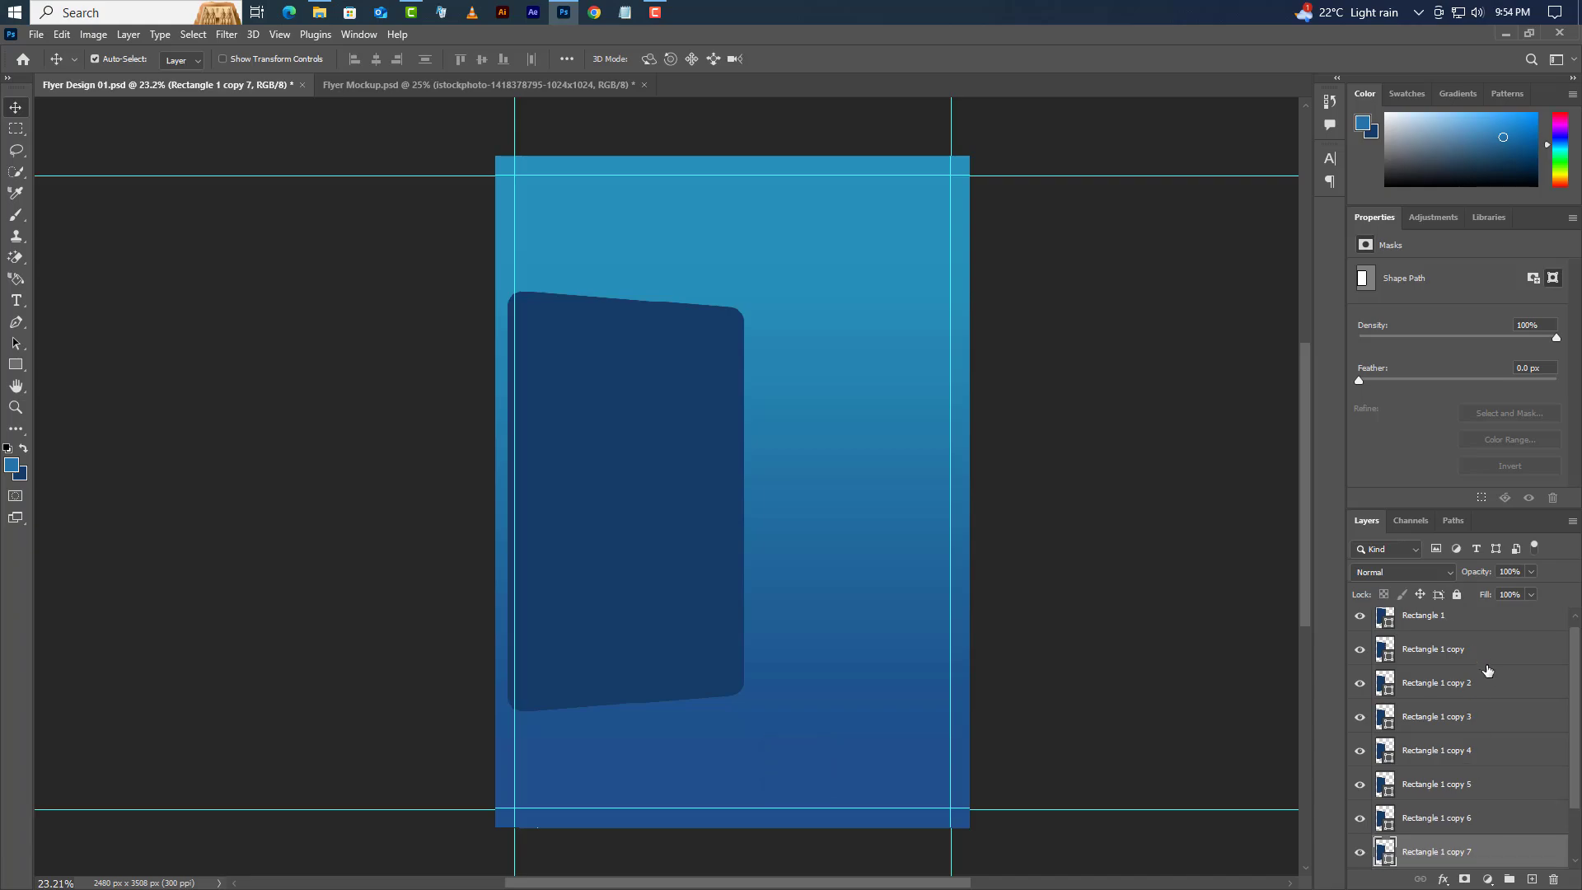
left_click(1488, 631)
- Add an inner shadow to Rectangle 1 coloured dark navy #0f2d41
right_click(1487, 631)
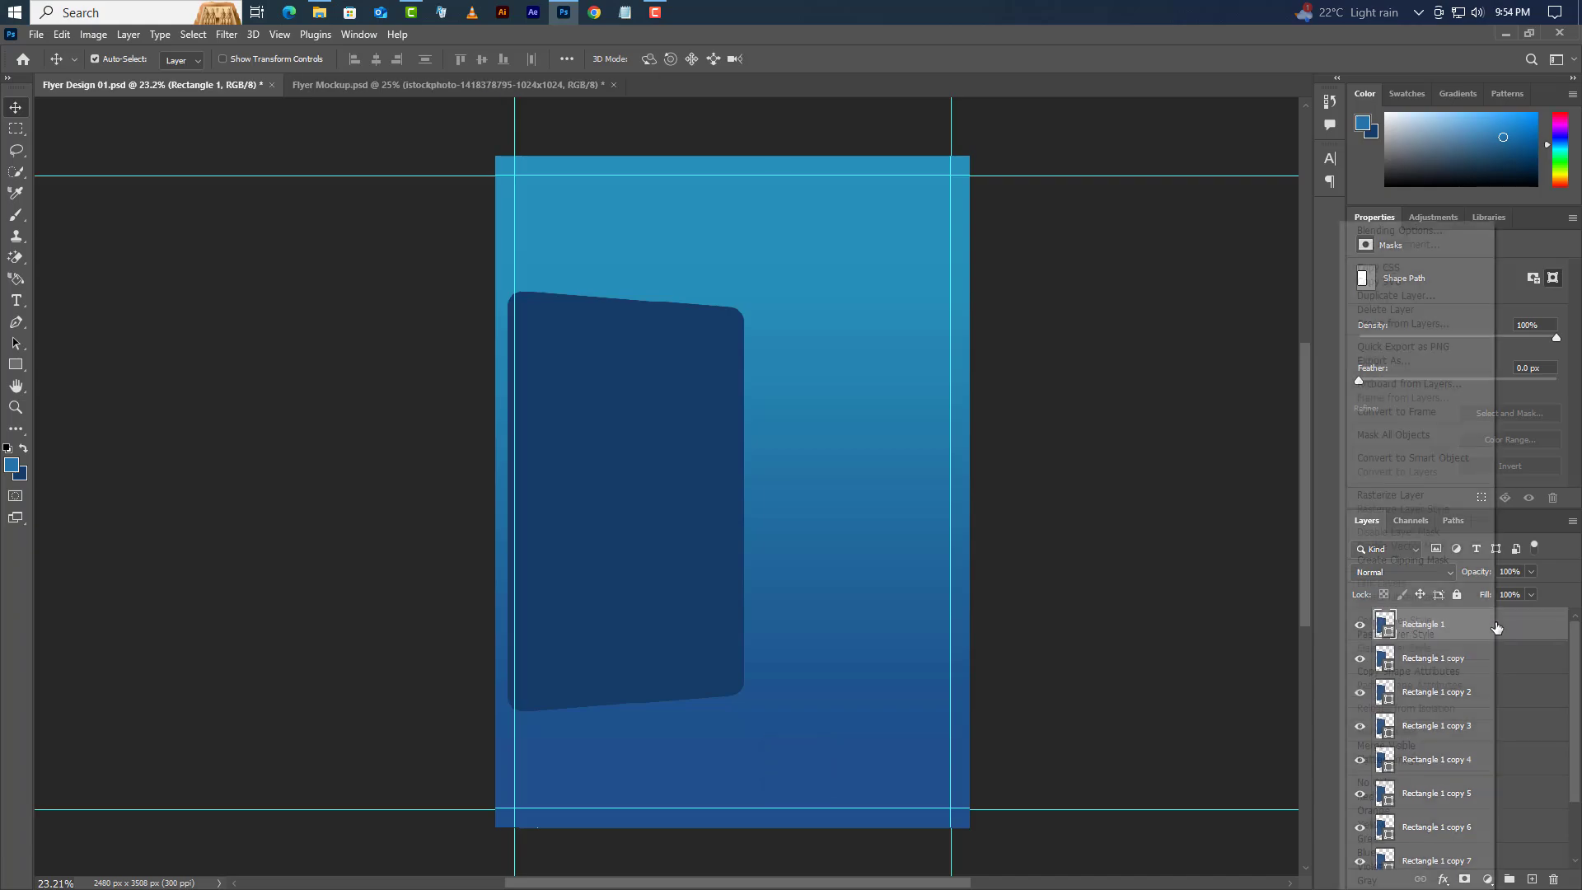
left_click(1405, 232)
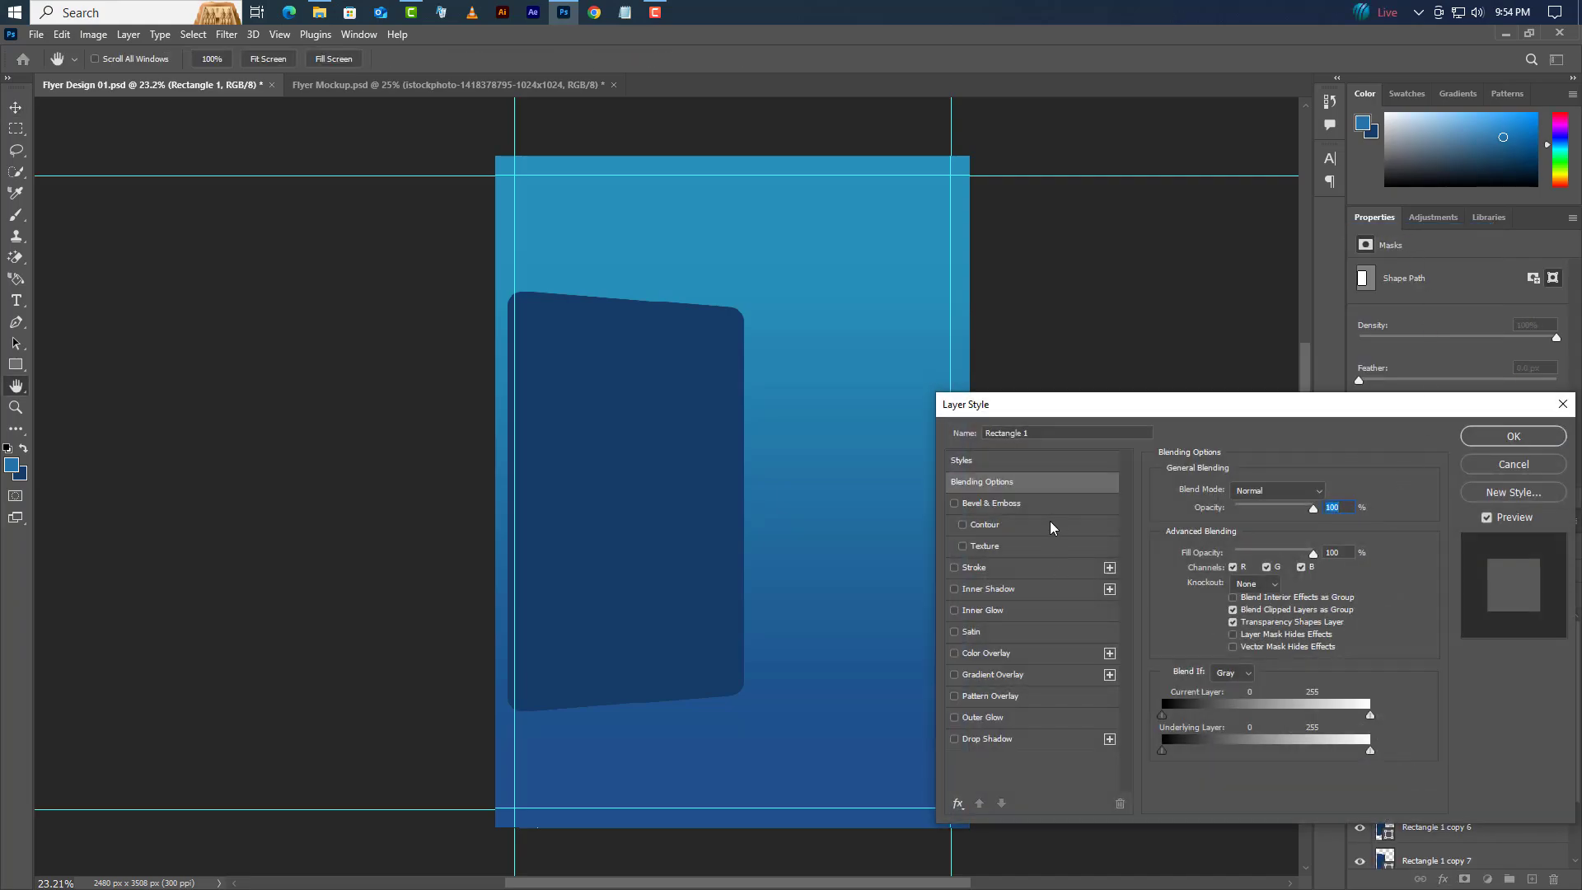
left_click(1041, 590)
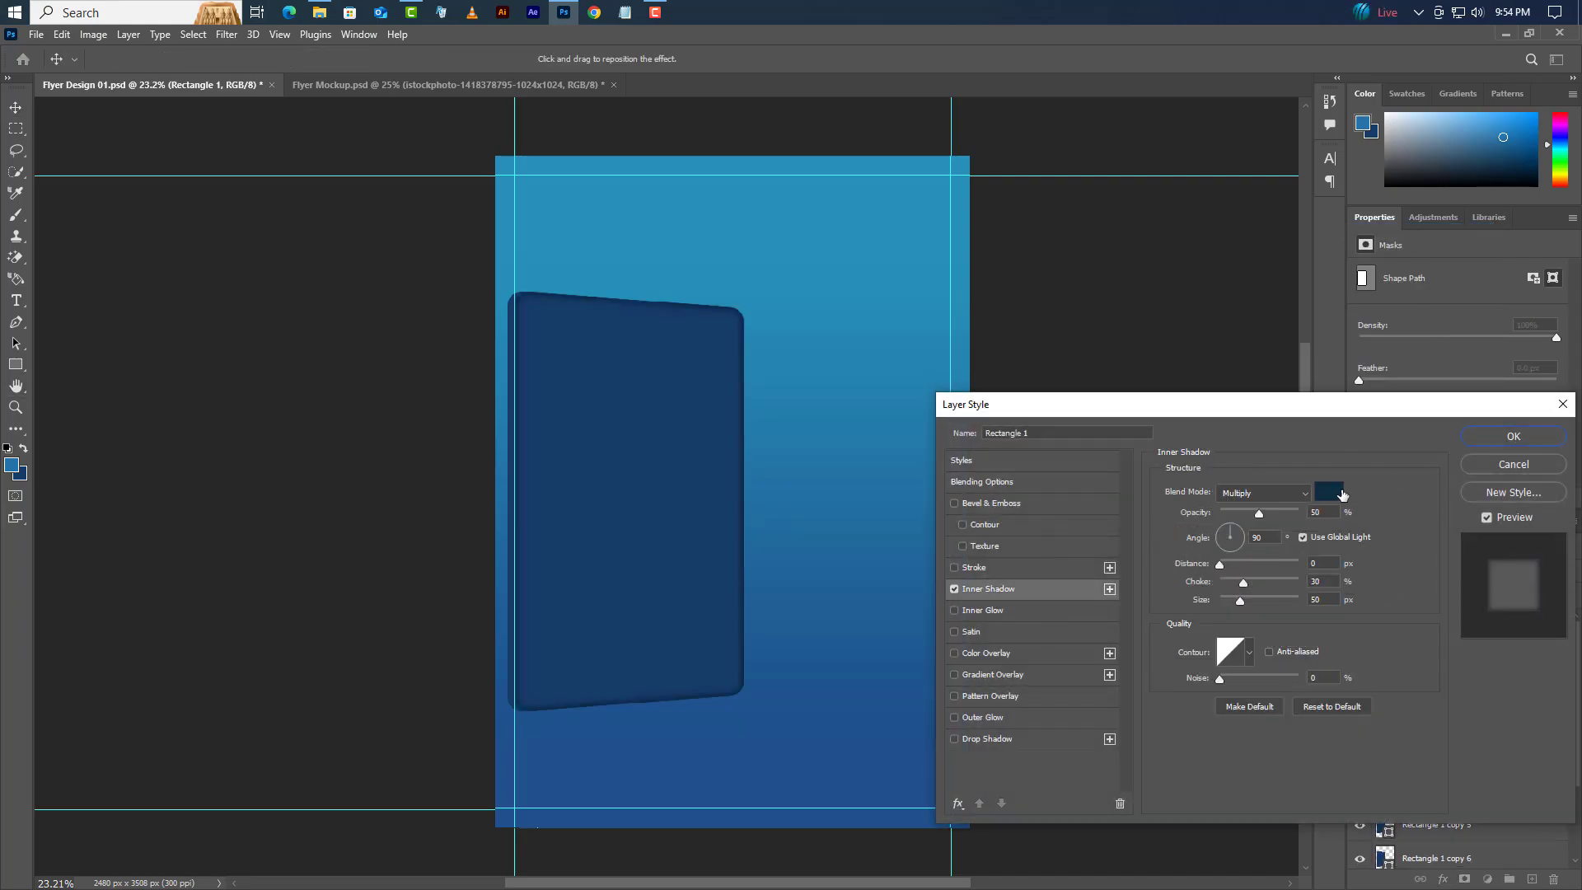
left_click(1328, 492)
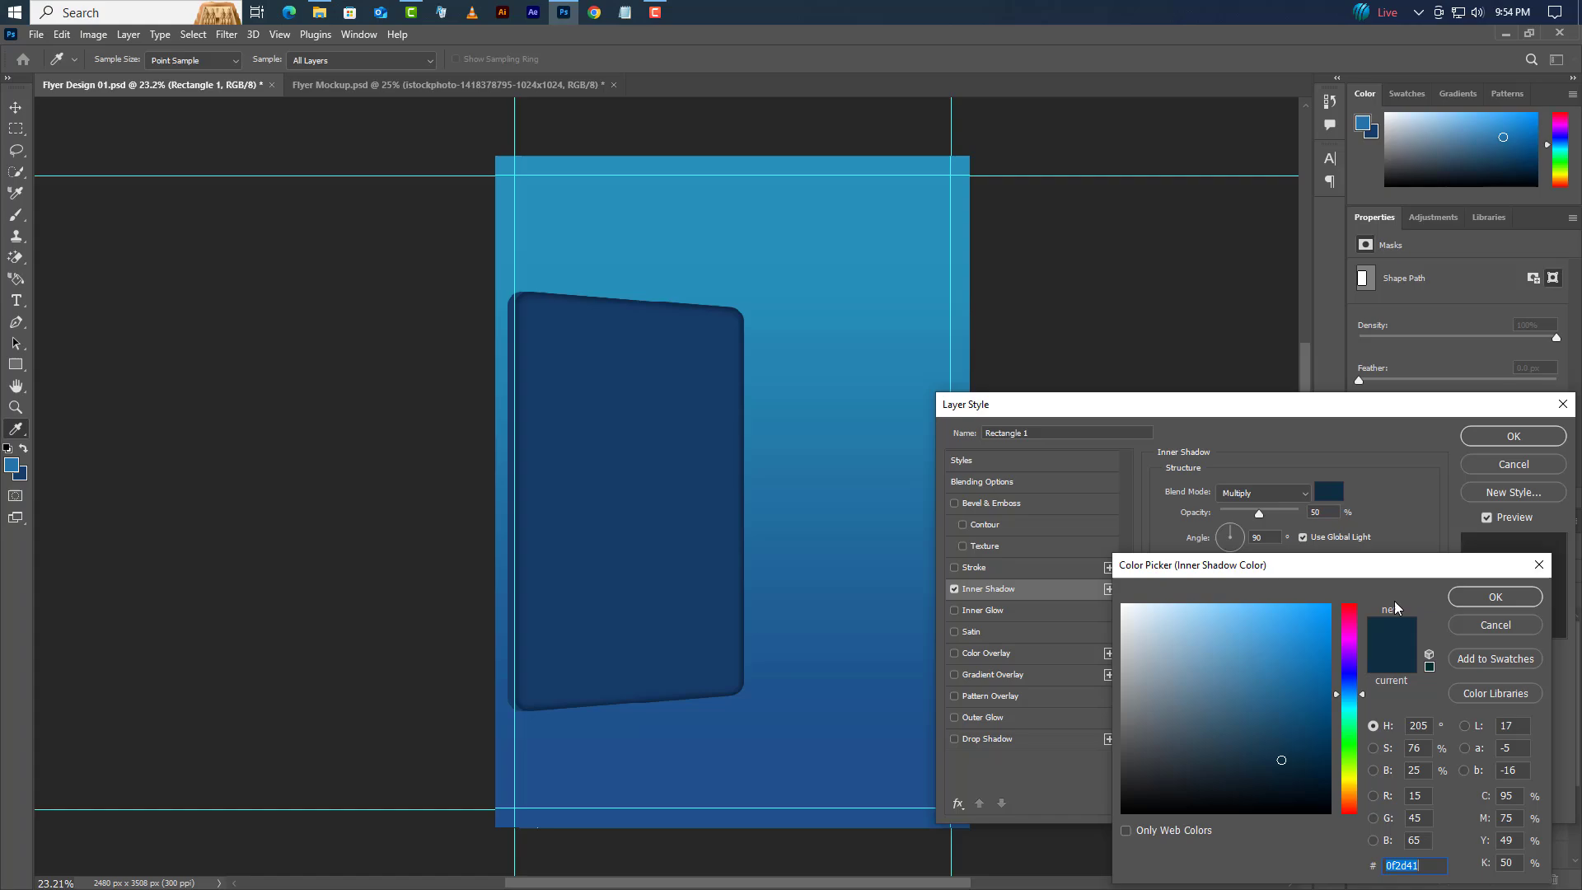
left_click(1495, 596)
- Apply the 50 px Multiply inner shadow, then bring Road Image 01 into the flyer
left_click(1264, 493)
left_click(1269, 497)
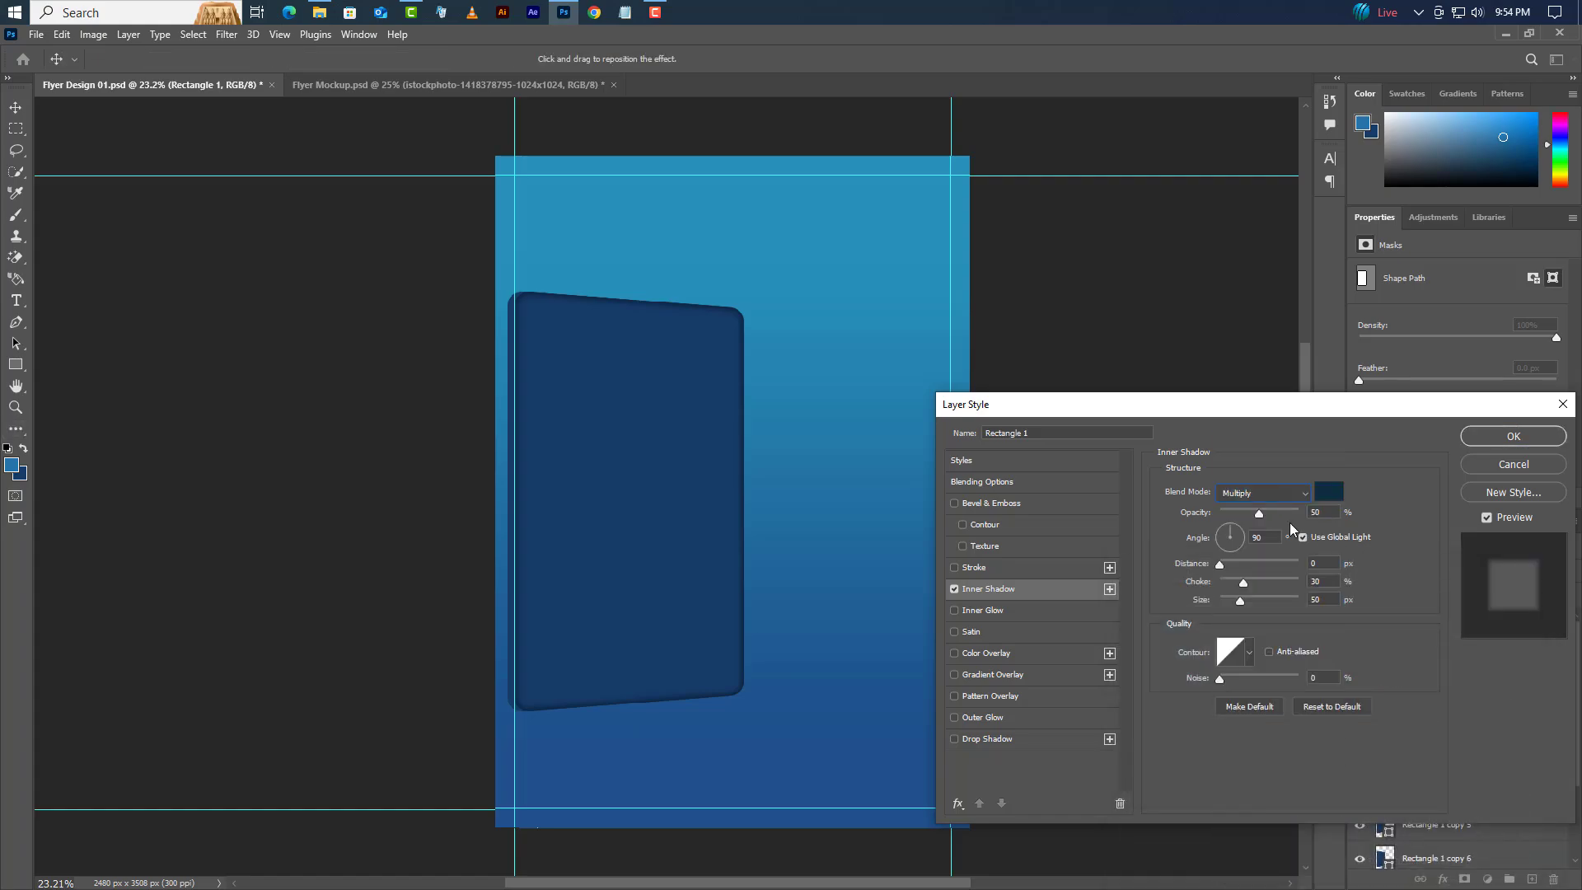
double_click(1317, 513)
left_click(1515, 436)
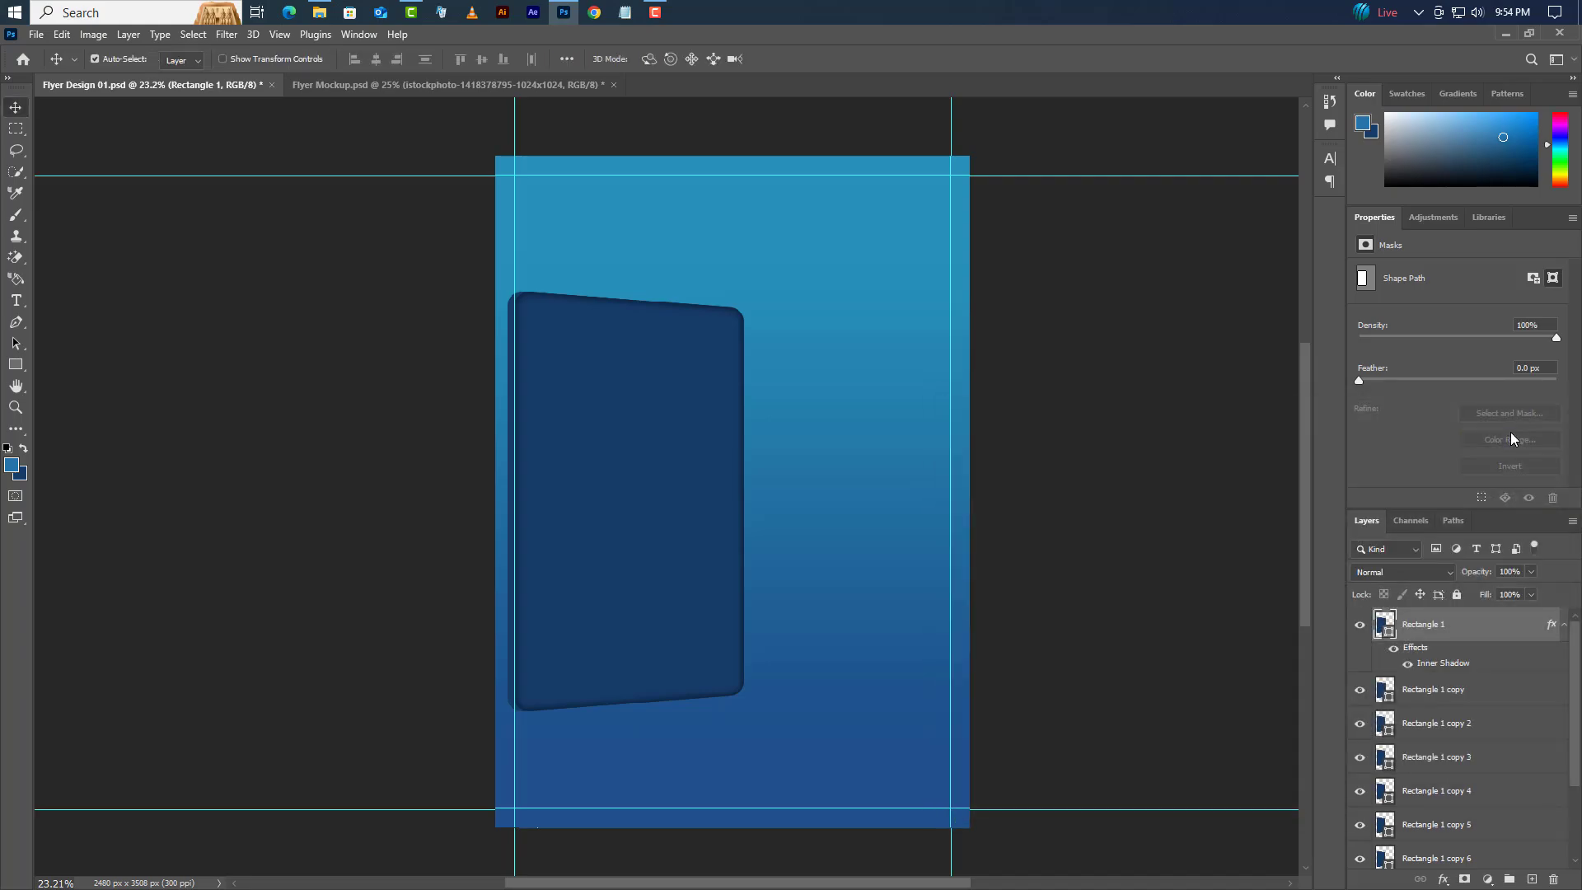
left_click(1507, 34)
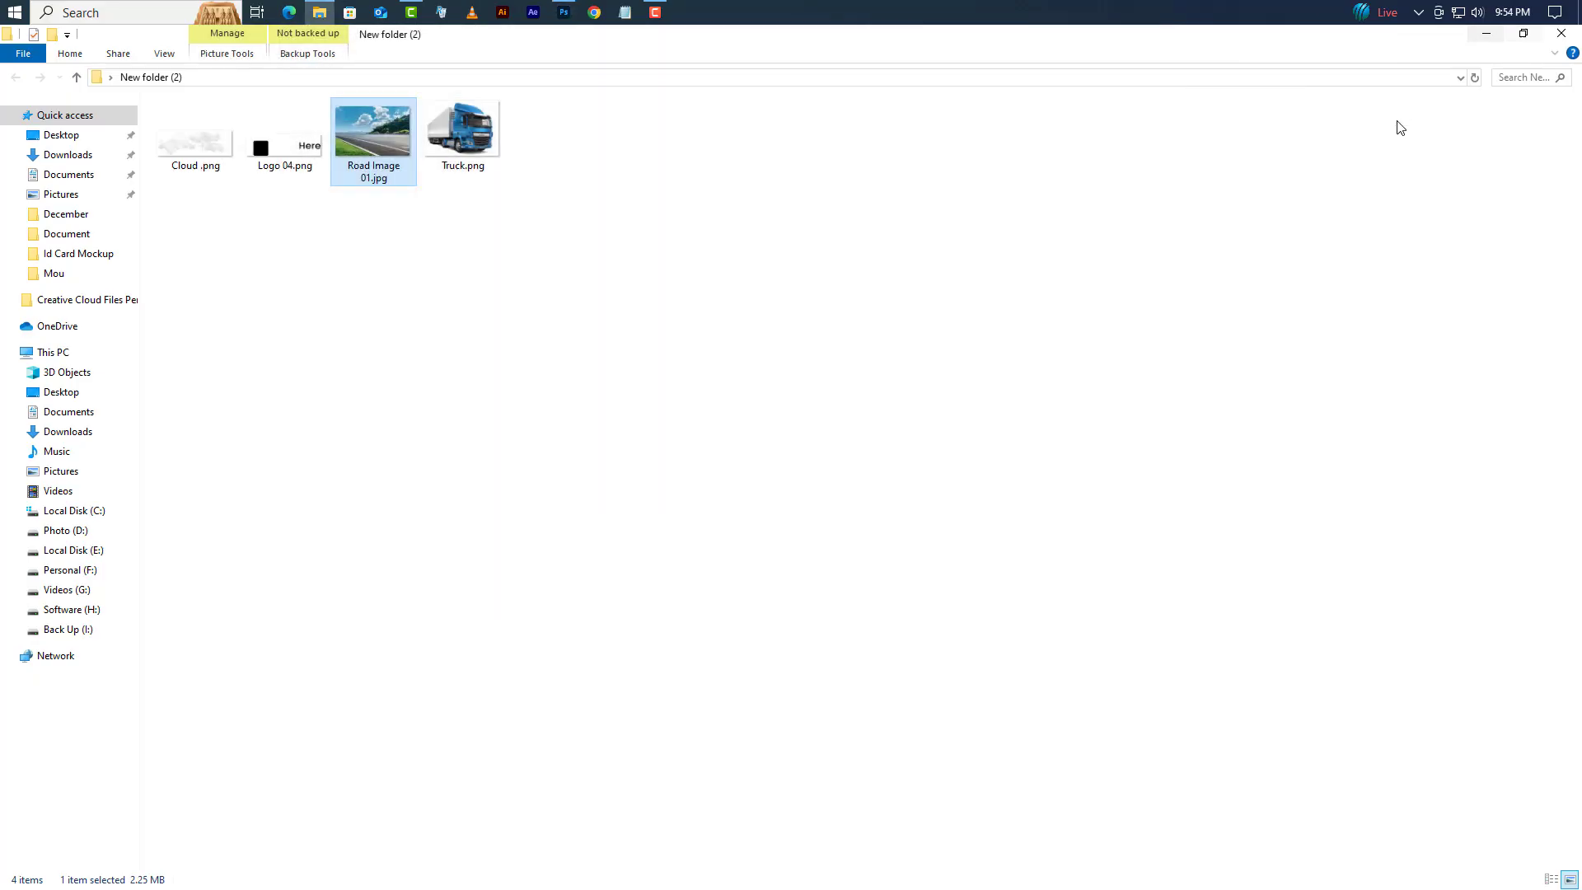
left_click_drag(363, 149, 655, 519)
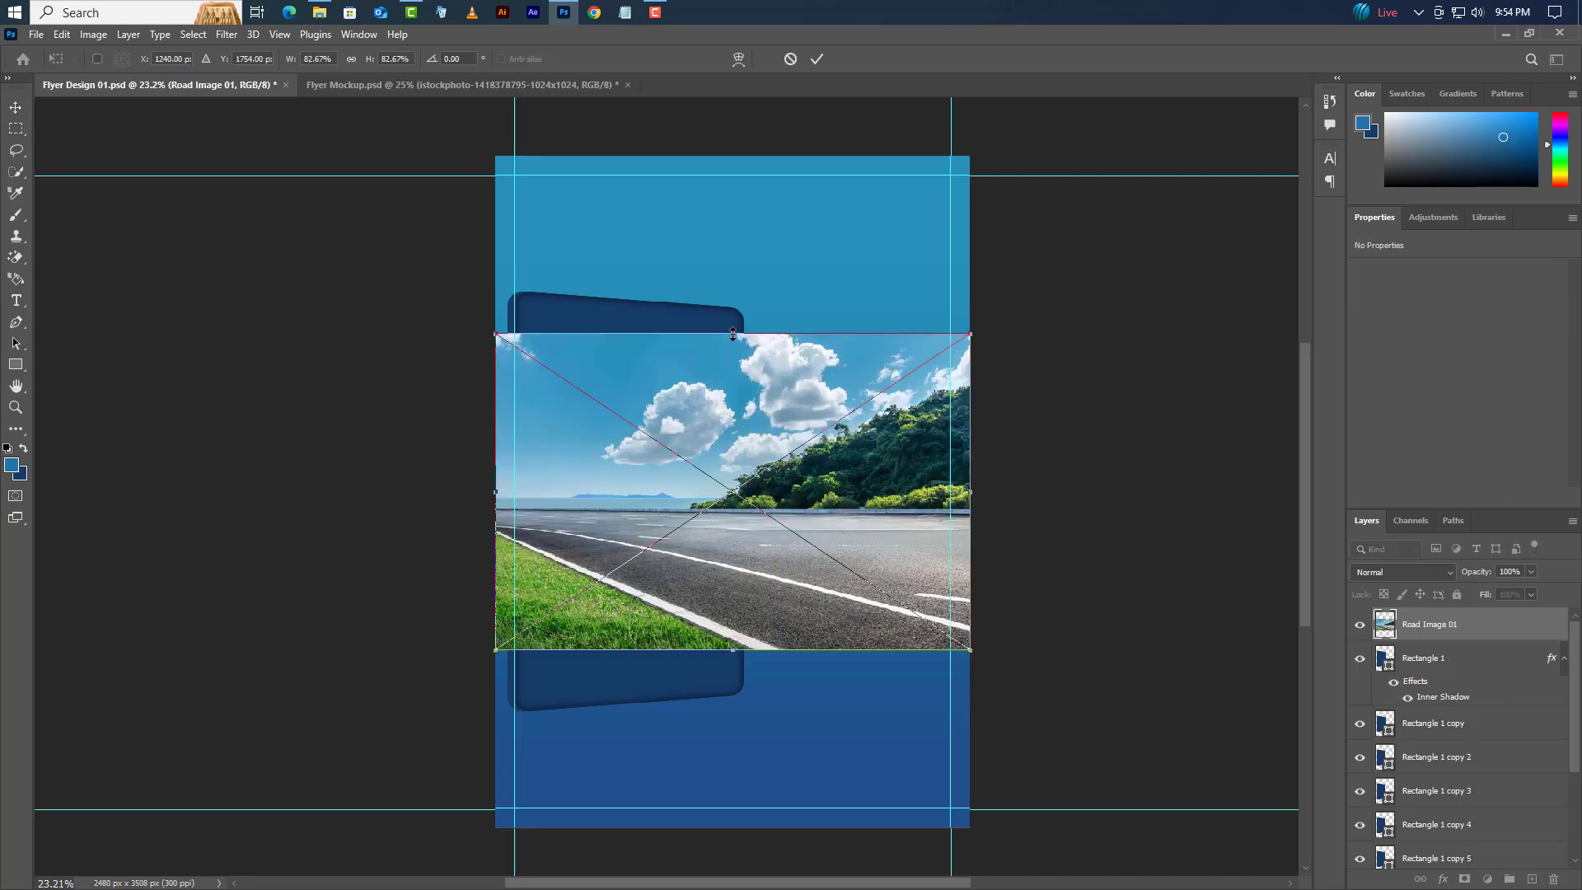
- Enlarge the road photo, clip it inside the rounded rectangle, and shift it left
left_click_drag(733, 334, 732, 293)
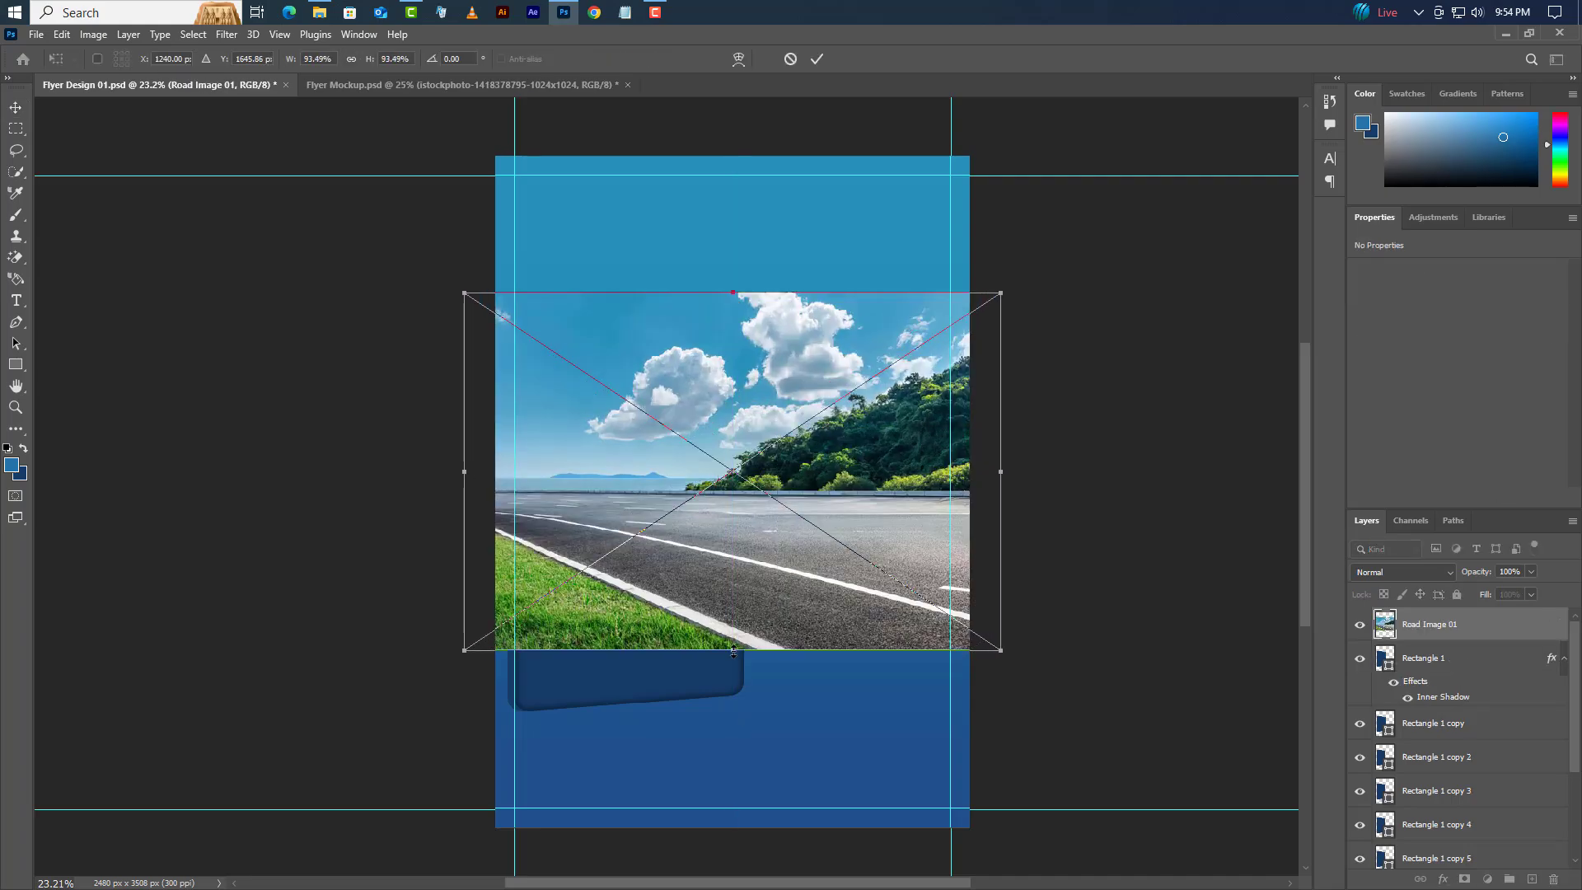
left_click_drag(733, 651, 732, 711)
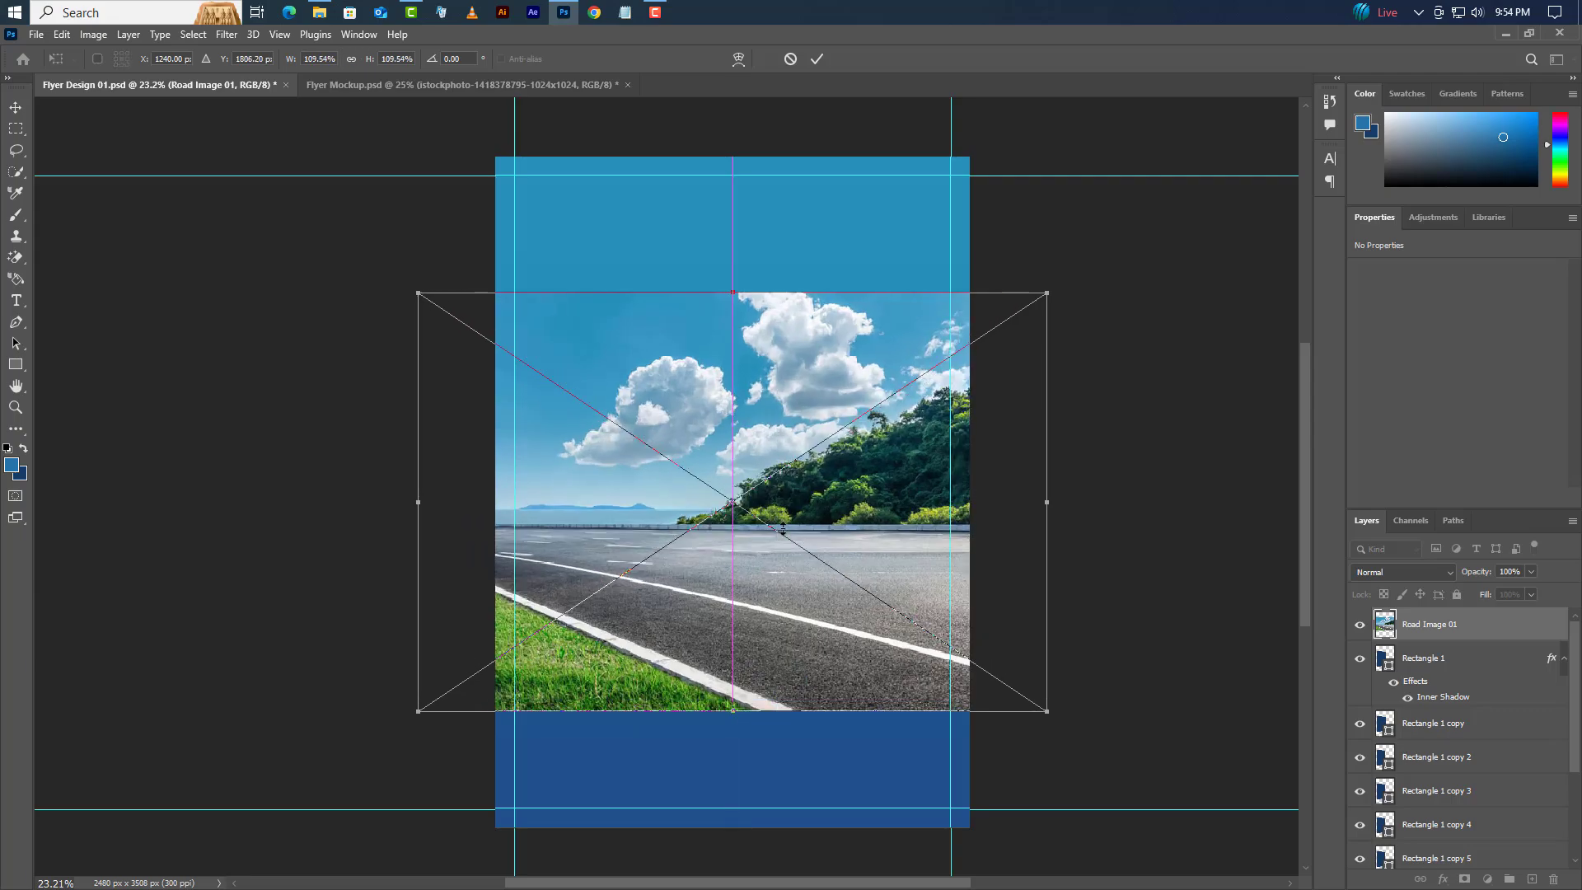
left_click(817, 58)
right_click(1497, 625)
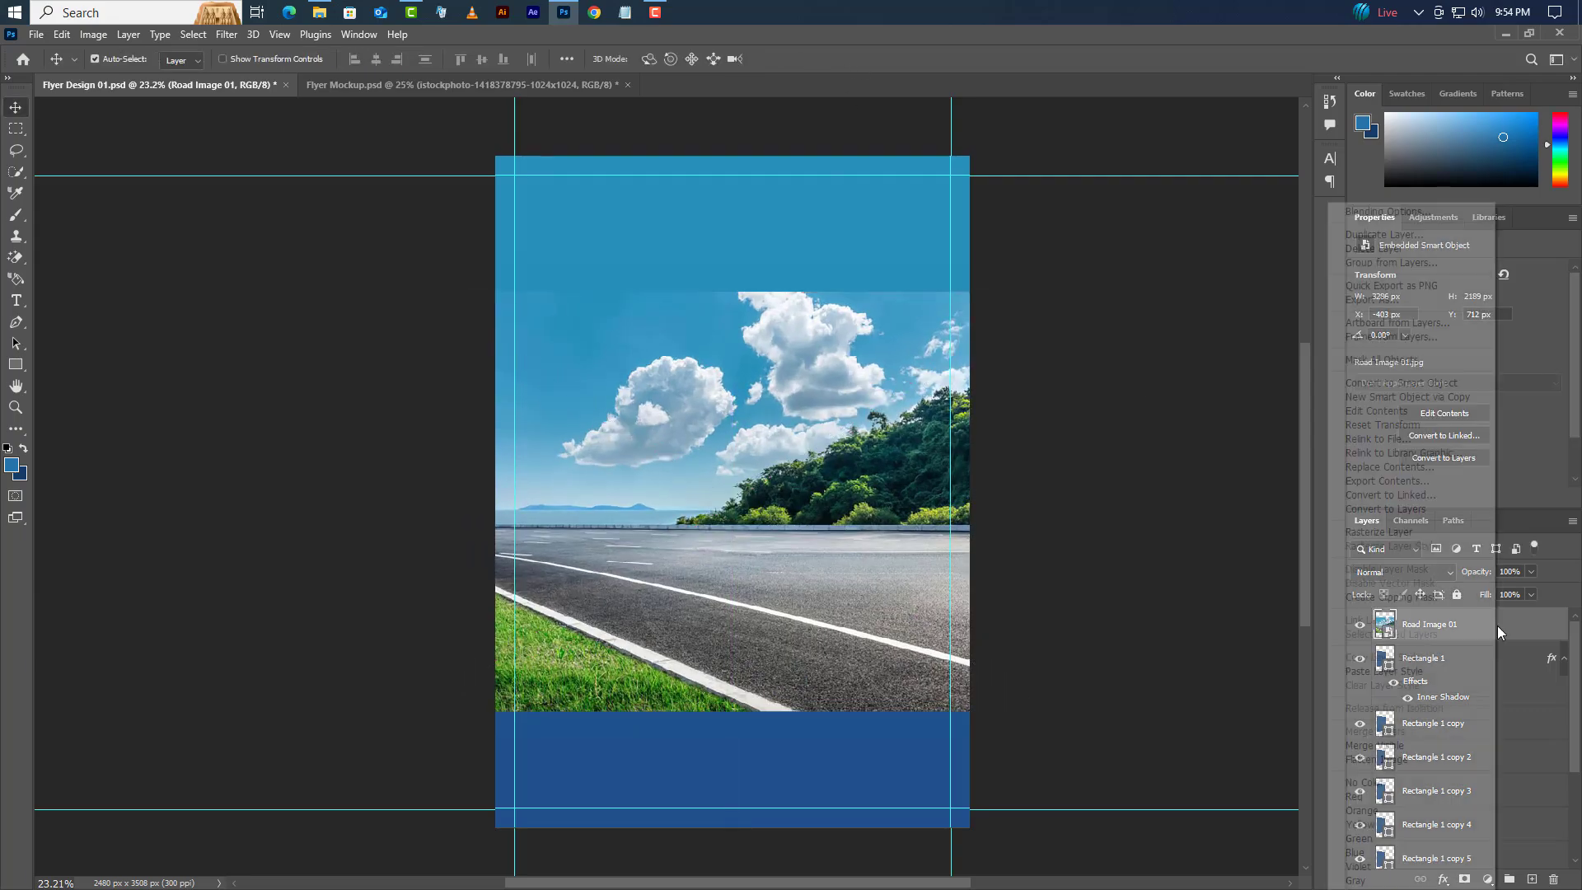
left_click(1463, 597)
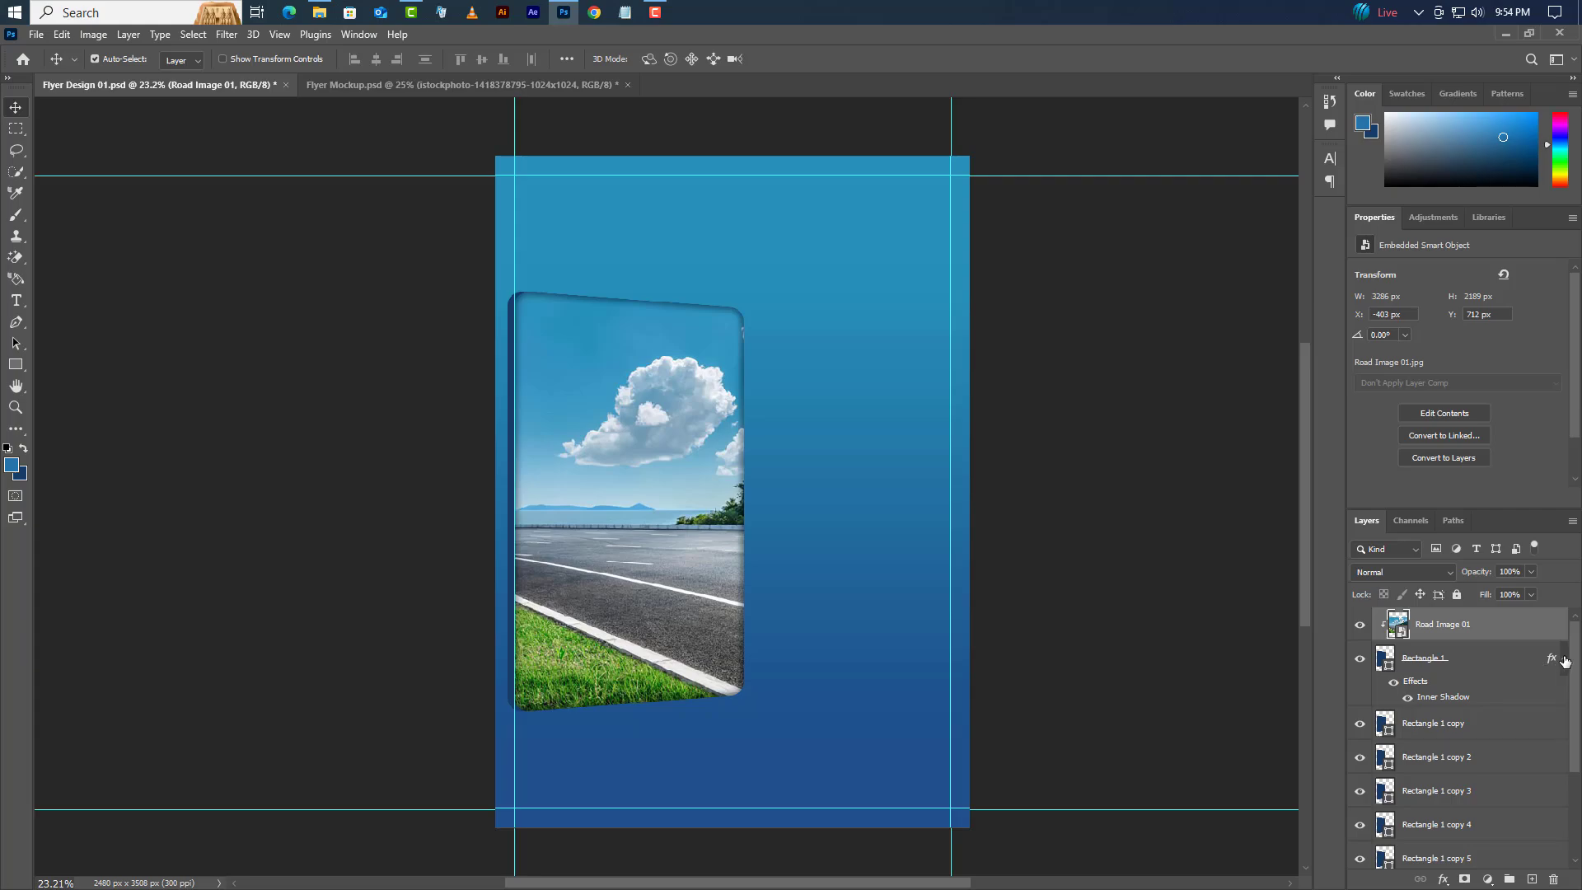
left_click(1565, 661)
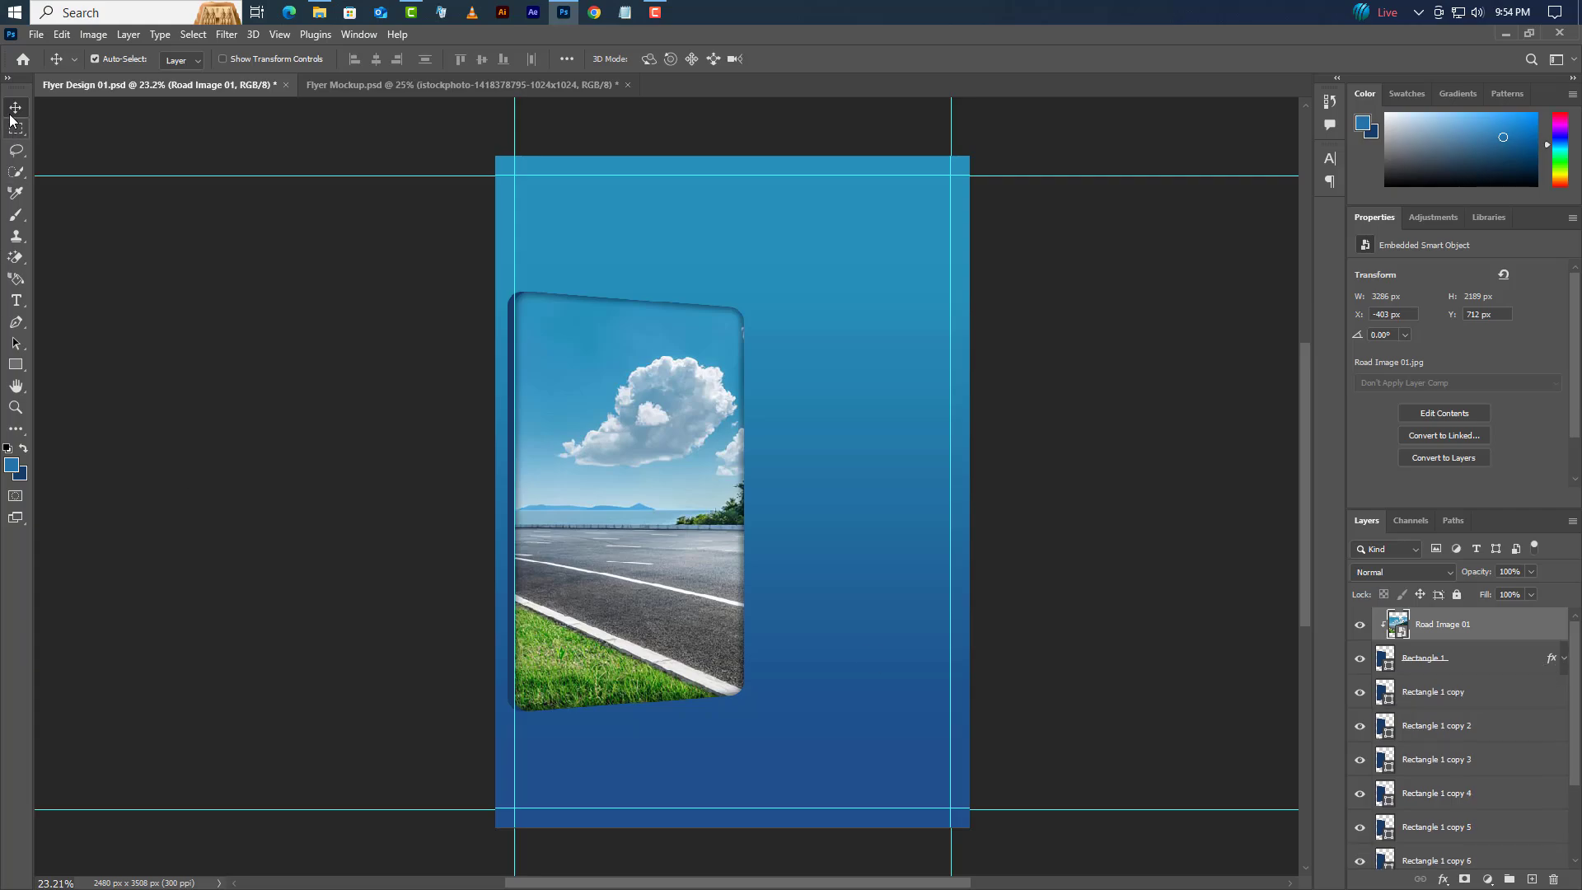
key("Left")
key("Left")
key("Left")
key("Left")
key("Left")
key("shift+Left")
key("shift+Left")
key("shift+Left")
key("shift+Left")
key("shift+Left")
key("shift+Left")
key("shift+Left")
key("shift+Left")
key("shift+Left")
key("shift+Left")
key("shift+Left")
key("shift+Left")
key("shift+Left")
key("shift+Left")
key("shift+Left")
key("shift+Left")
key("shift+Left")
key("shift+Left")
key("shift+Left")
key("shift+Left")
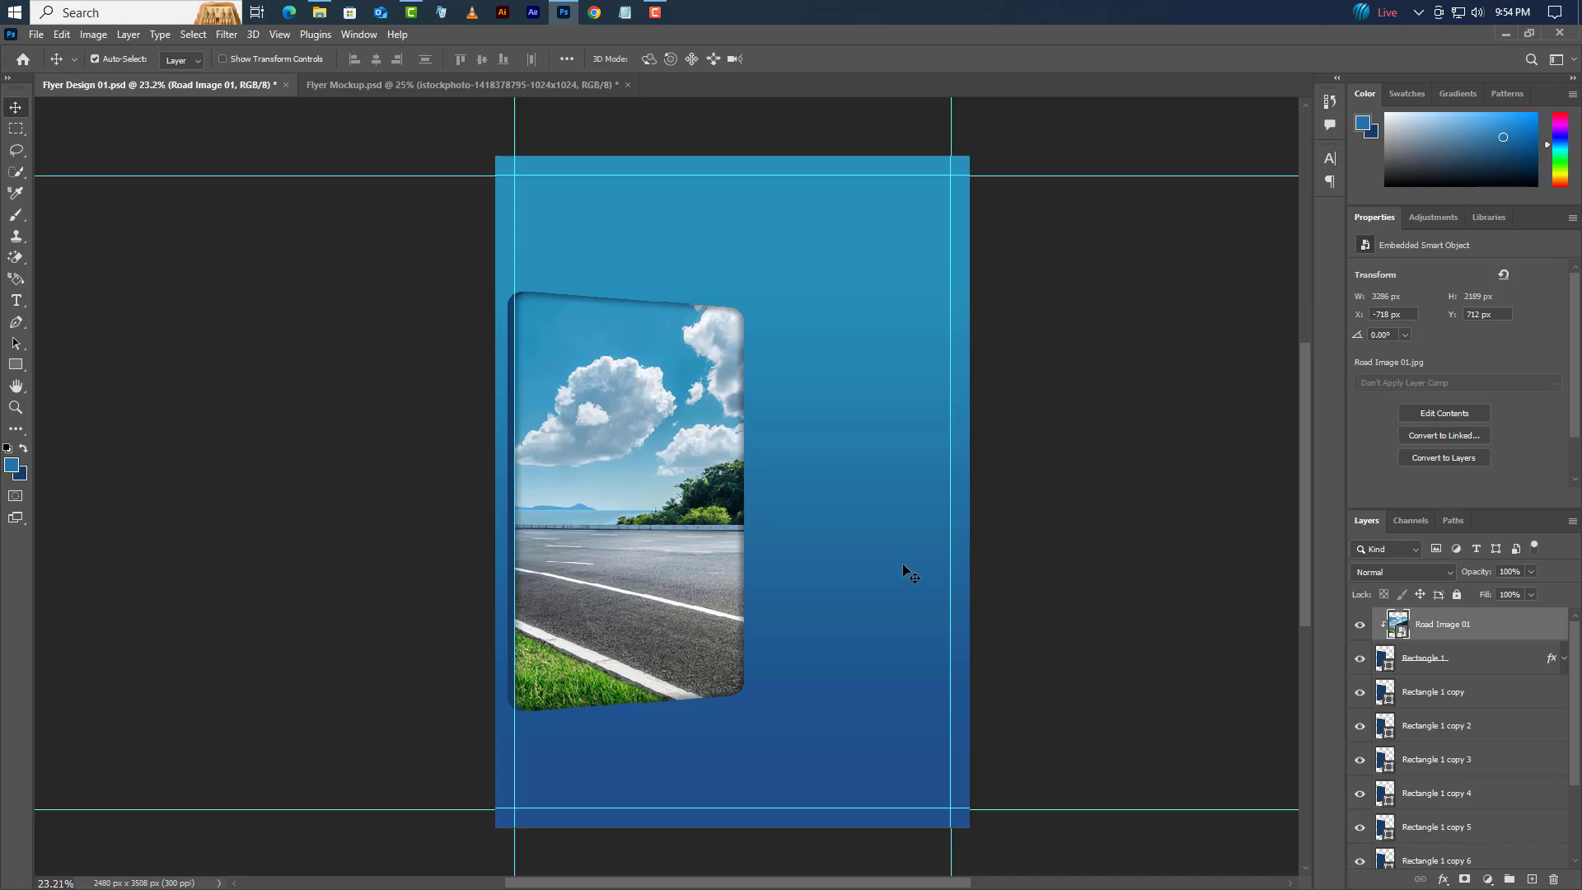
- Group Rectangle 1 and its copies 1–7 into Group 1
scroll(953, 541, "up", 1)
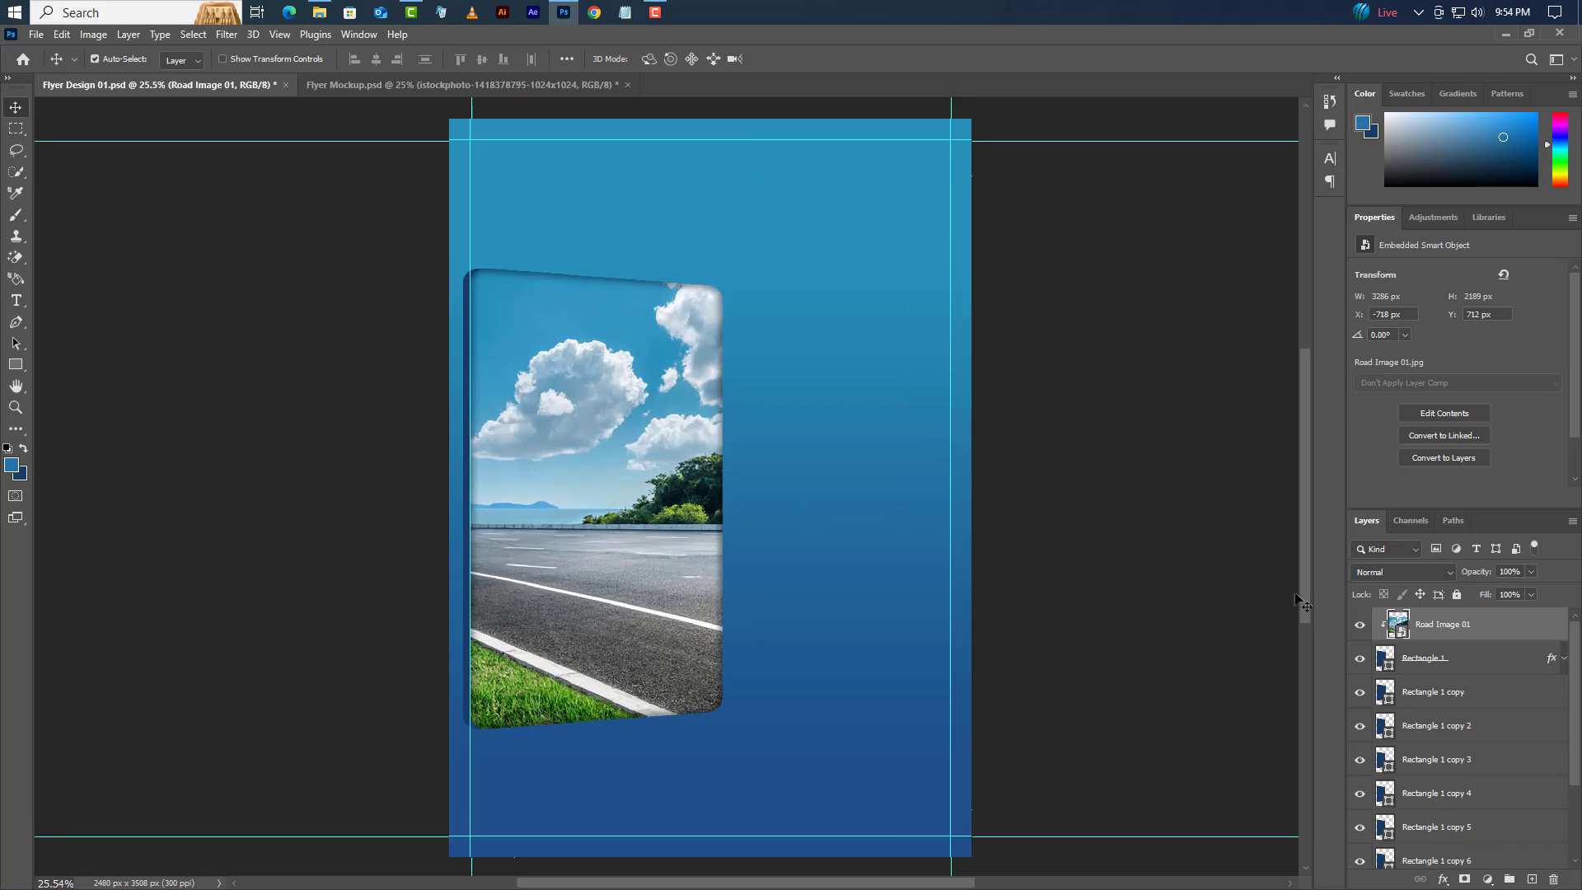
left_click(1500, 665, "ctrl")
left_click(1496, 697, "ctrl")
left_click(1494, 732, "ctrl")
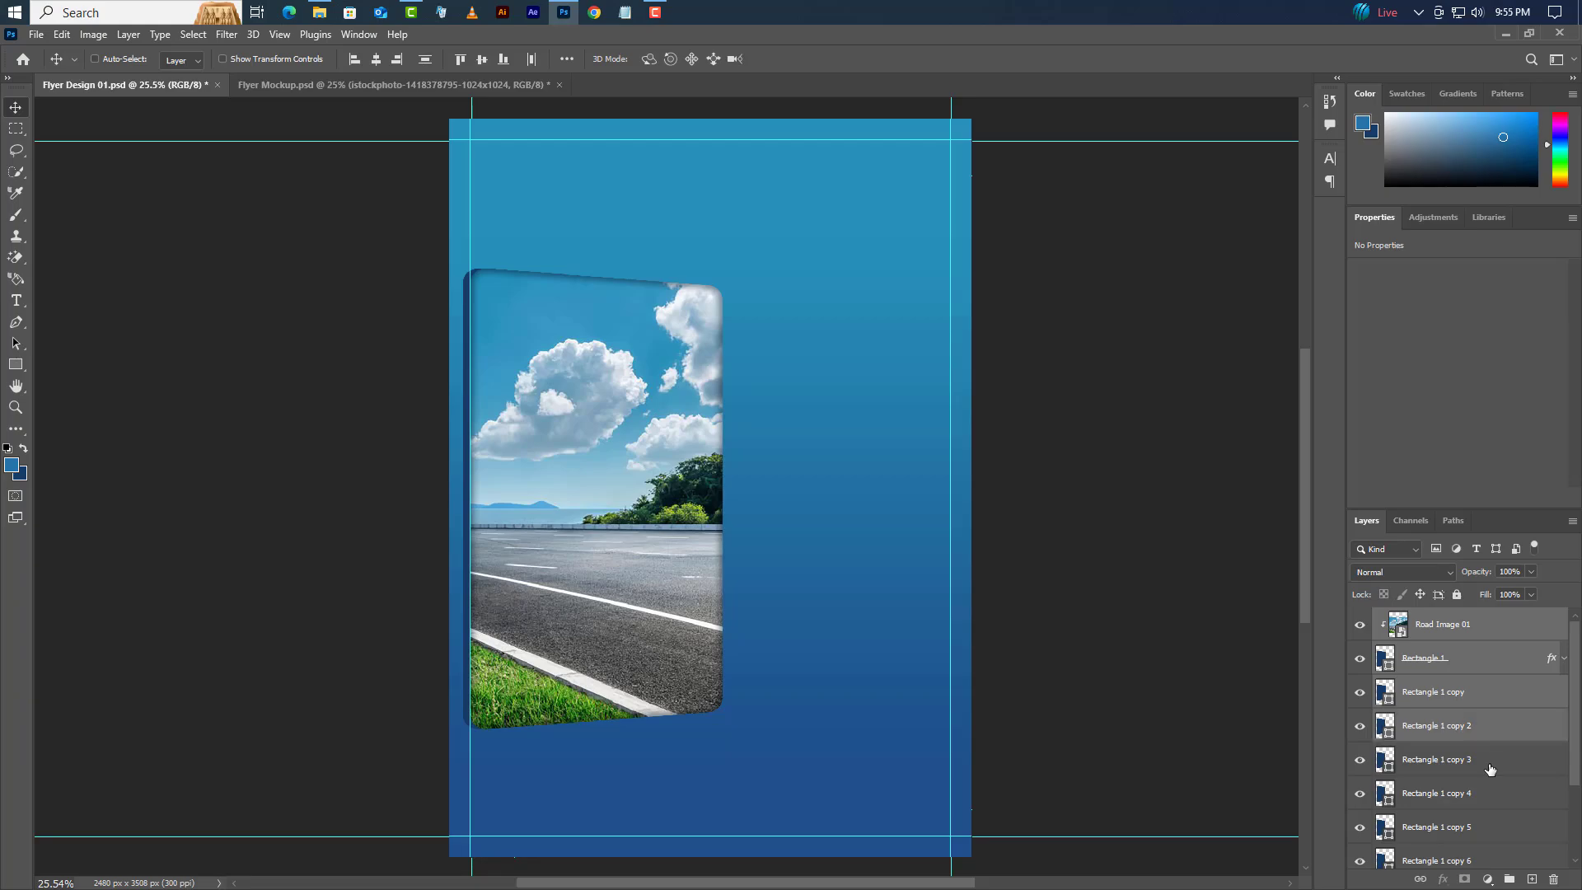
left_click(1491, 766, "ctrl")
left_click(1491, 795, "ctrl")
left_click(1492, 829, "ctrl")
scroll(1494, 811, "down", 3)
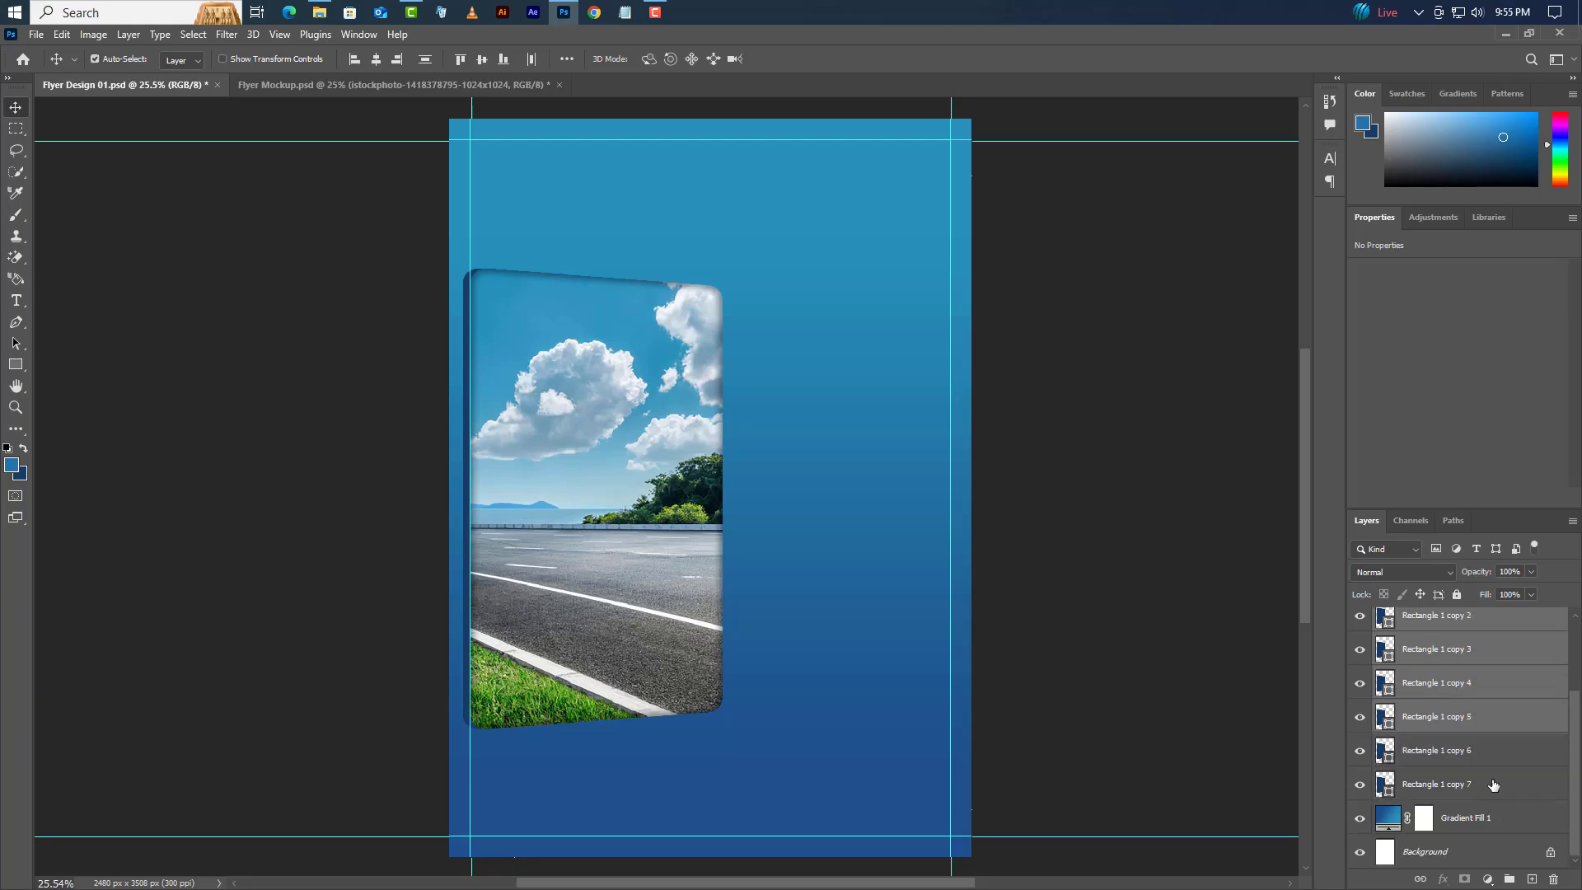
left_click(1493, 759, "ctrl")
left_click(1494, 775, "ctrl")
left_click(1510, 880)
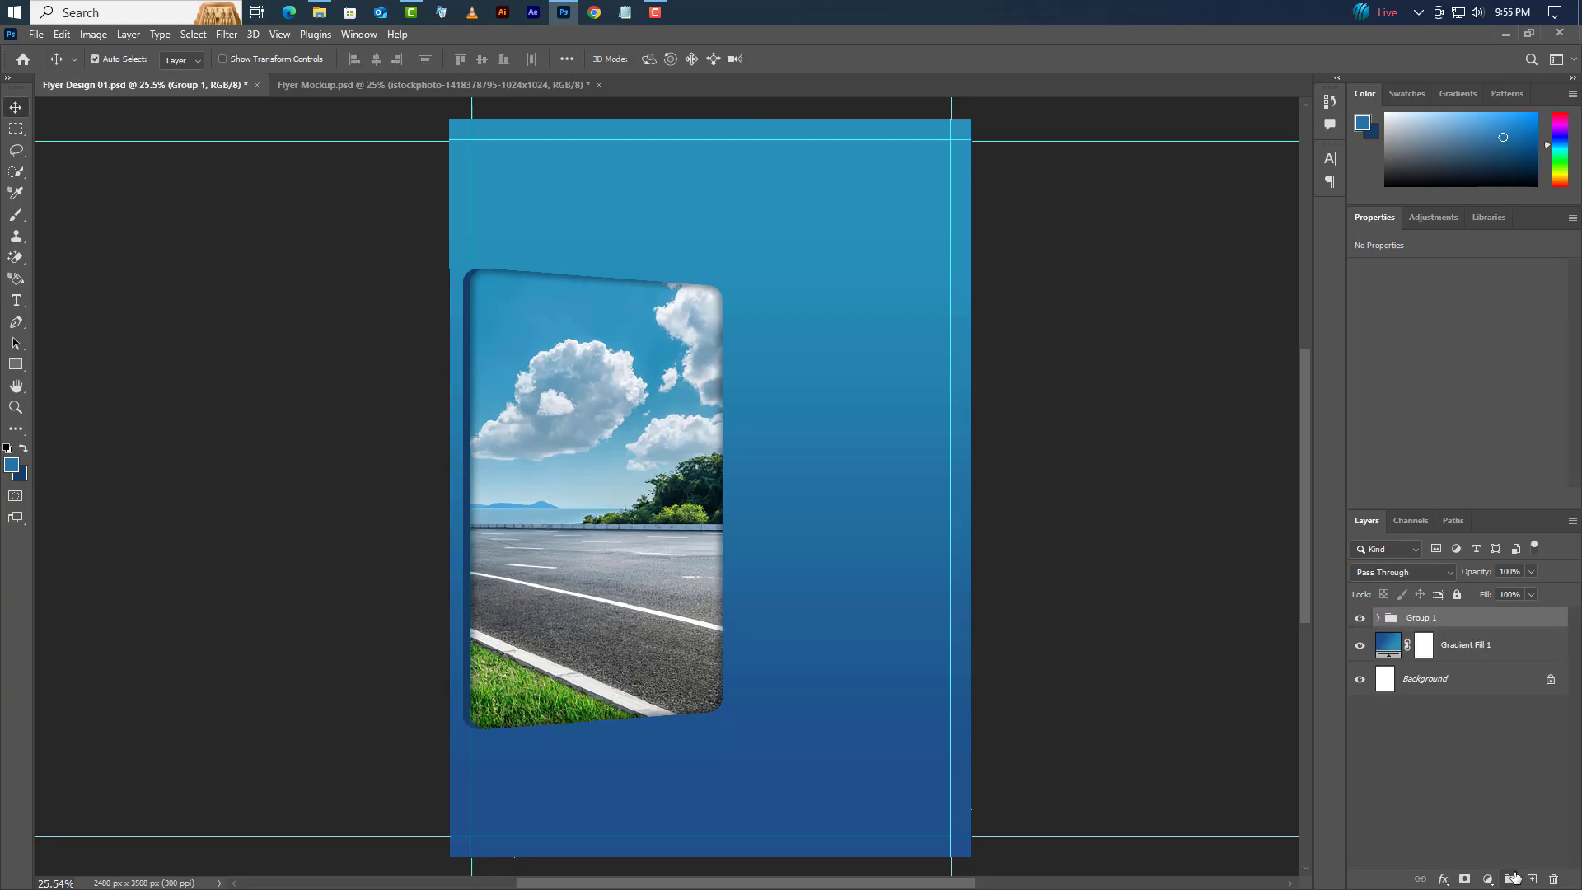
left_click(1503, 30)
- Place Truck.png over the road panel, moved down and slightly enlarged
left_click_drag(465, 166, 695, 620)
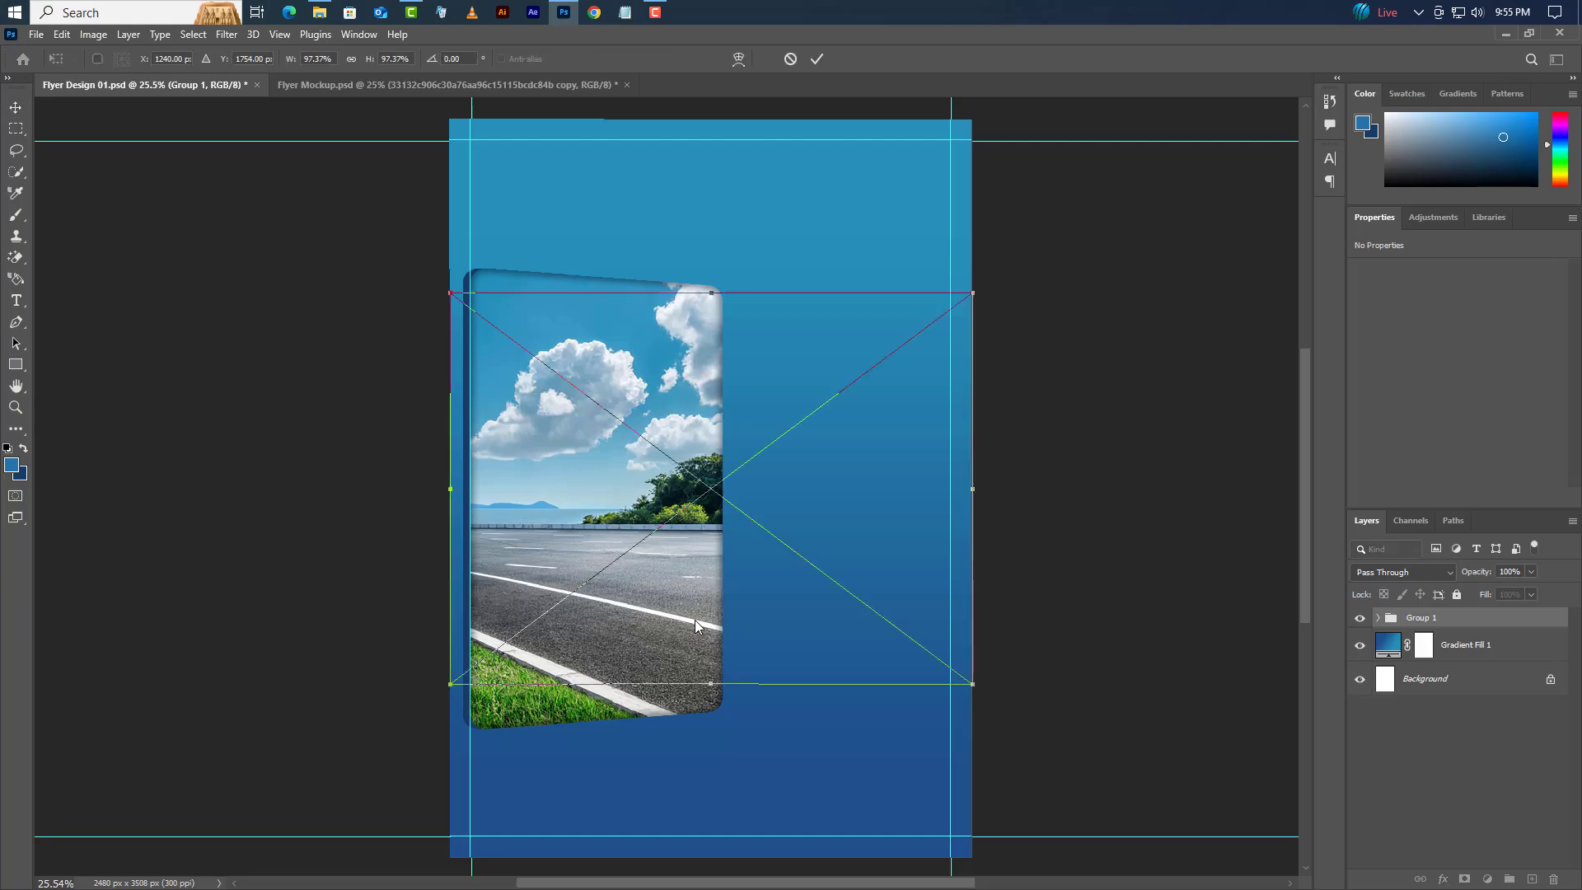
left_click_drag(758, 561, 771, 603)
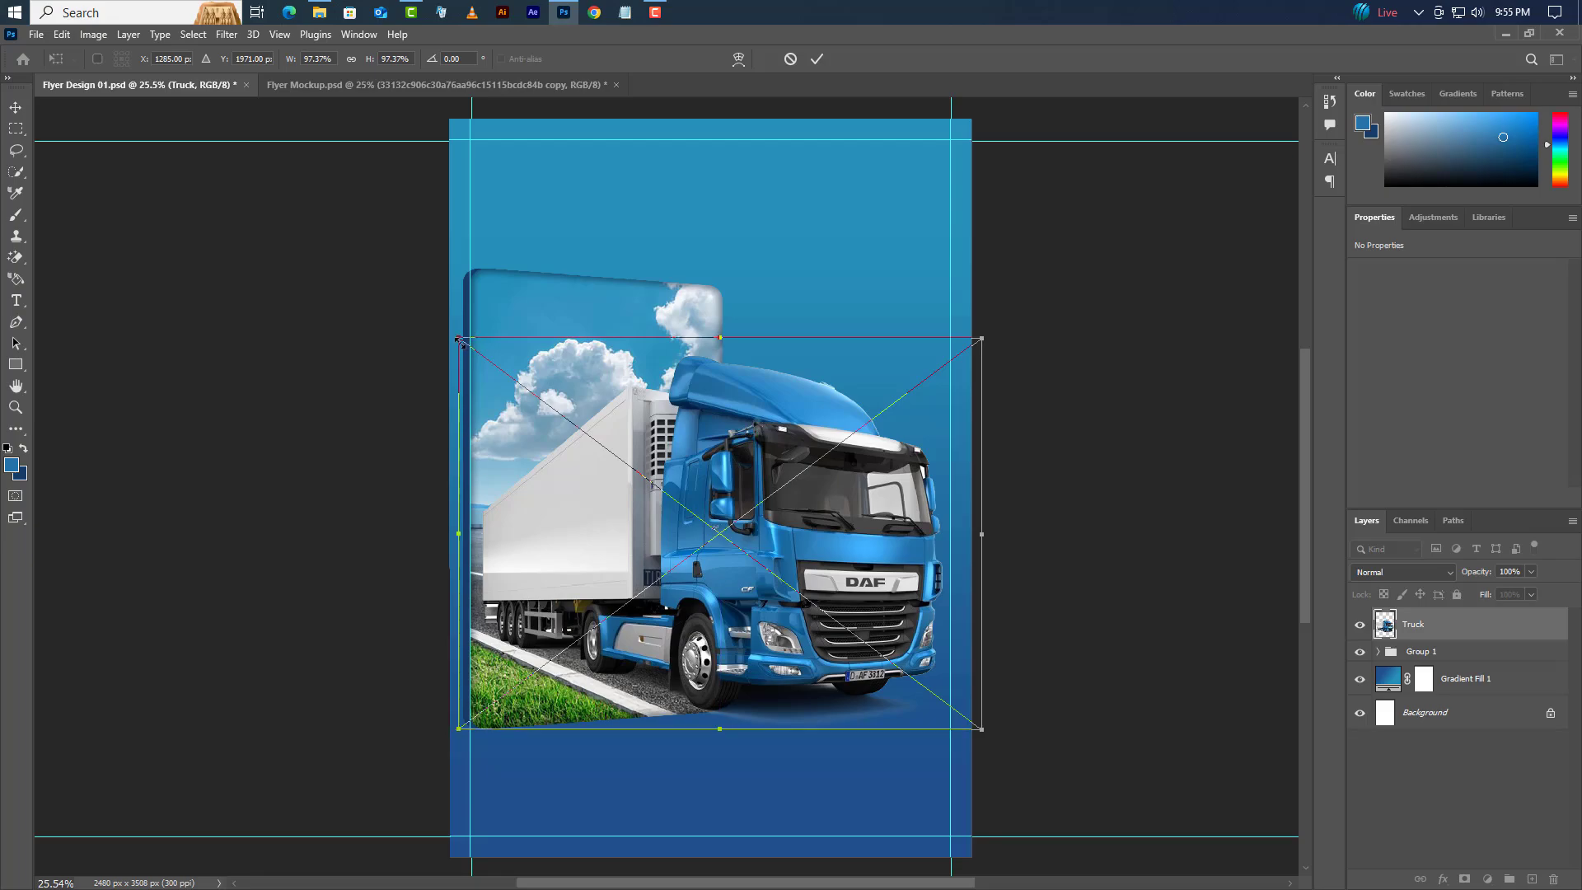
left_click_drag(459, 339, 449, 335)
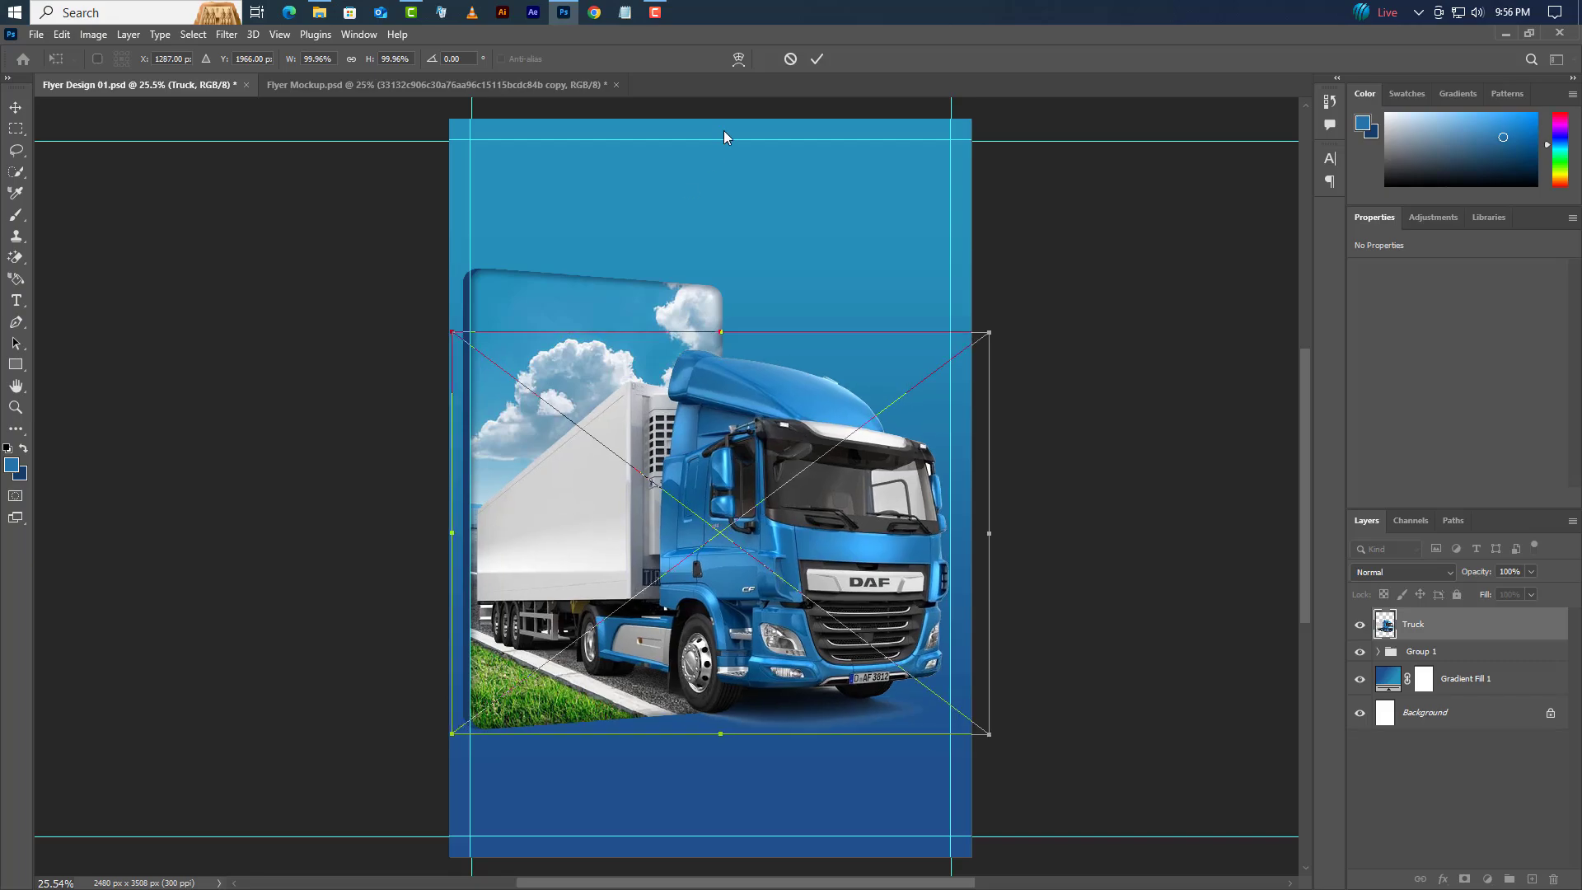
left_click(817, 59)
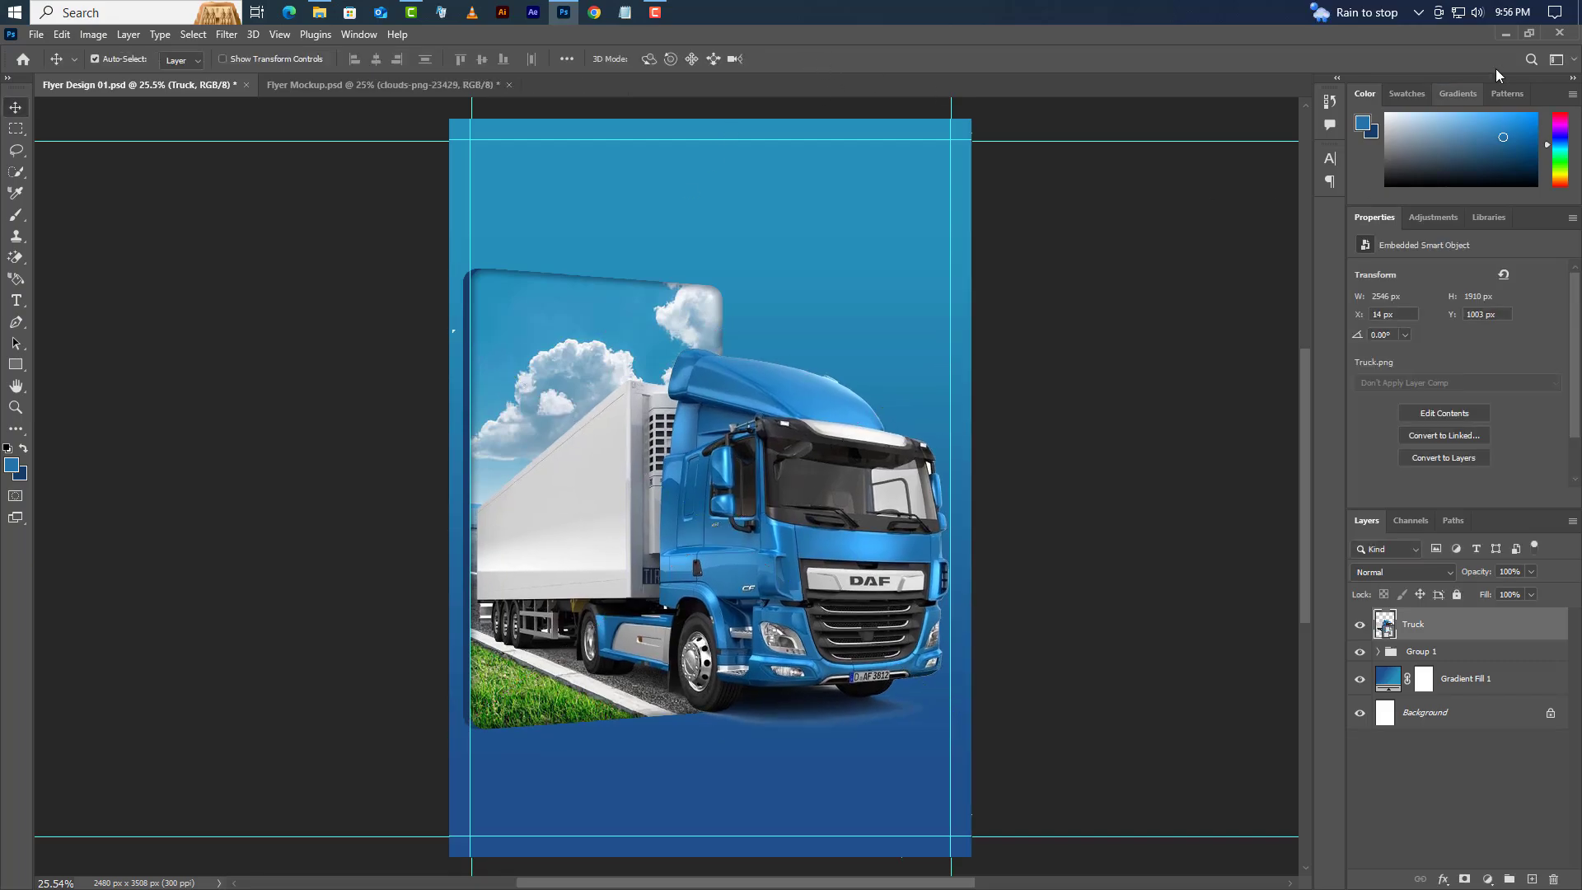
- Place Logo 04 at the flyer's top-left corner, then carry Cloud.png into Photoshop
left_click(1506, 34)
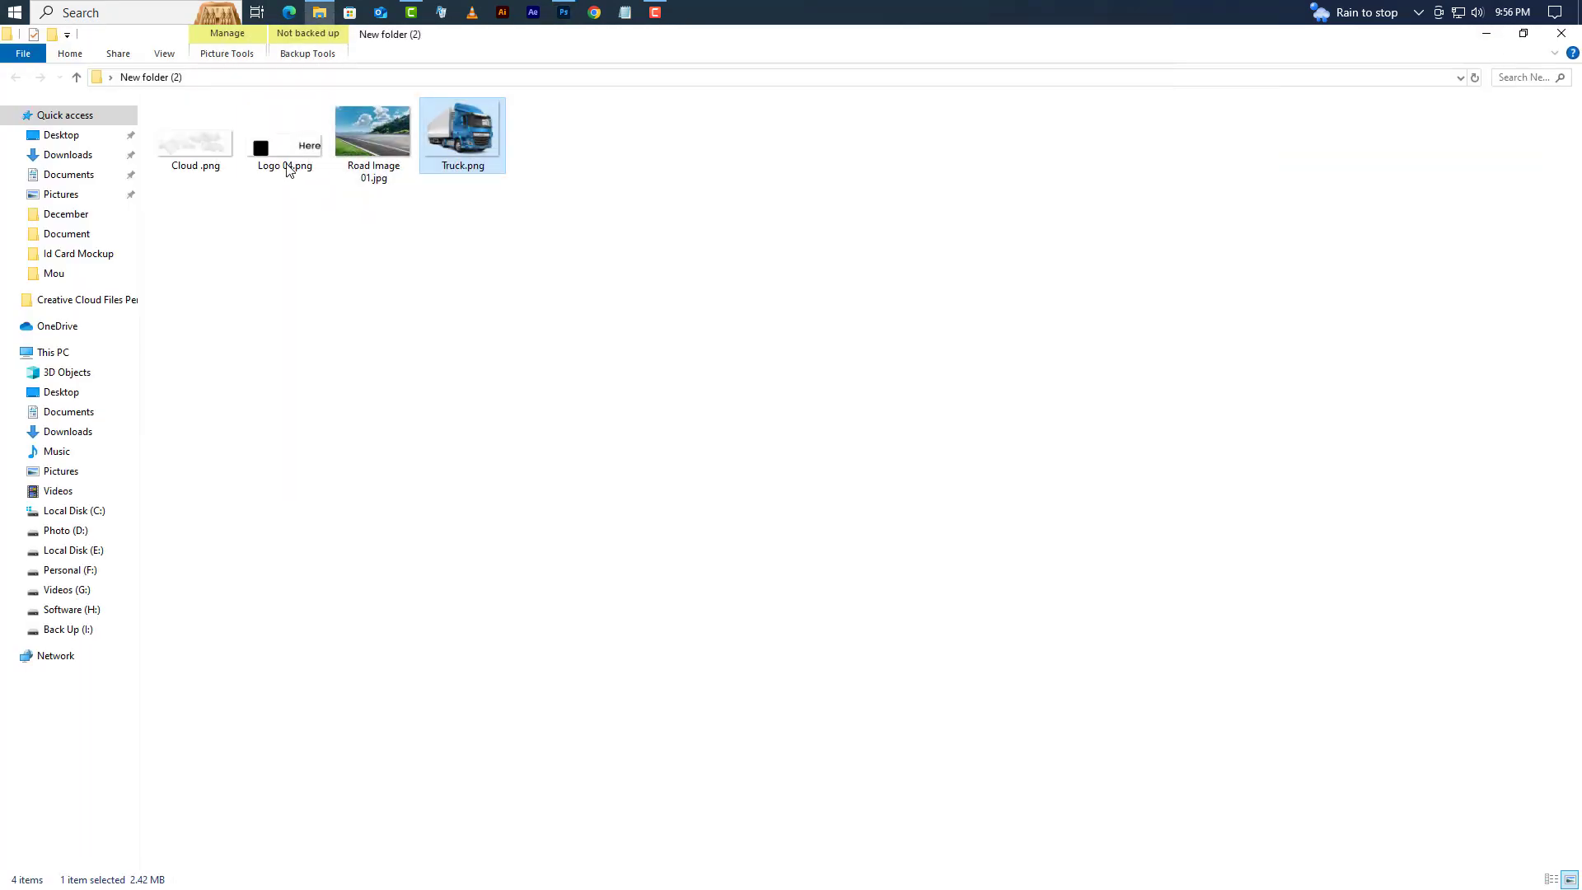
left_click_drag(285, 144, 453, 331)
left_click_drag(706, 495, 525, 163)
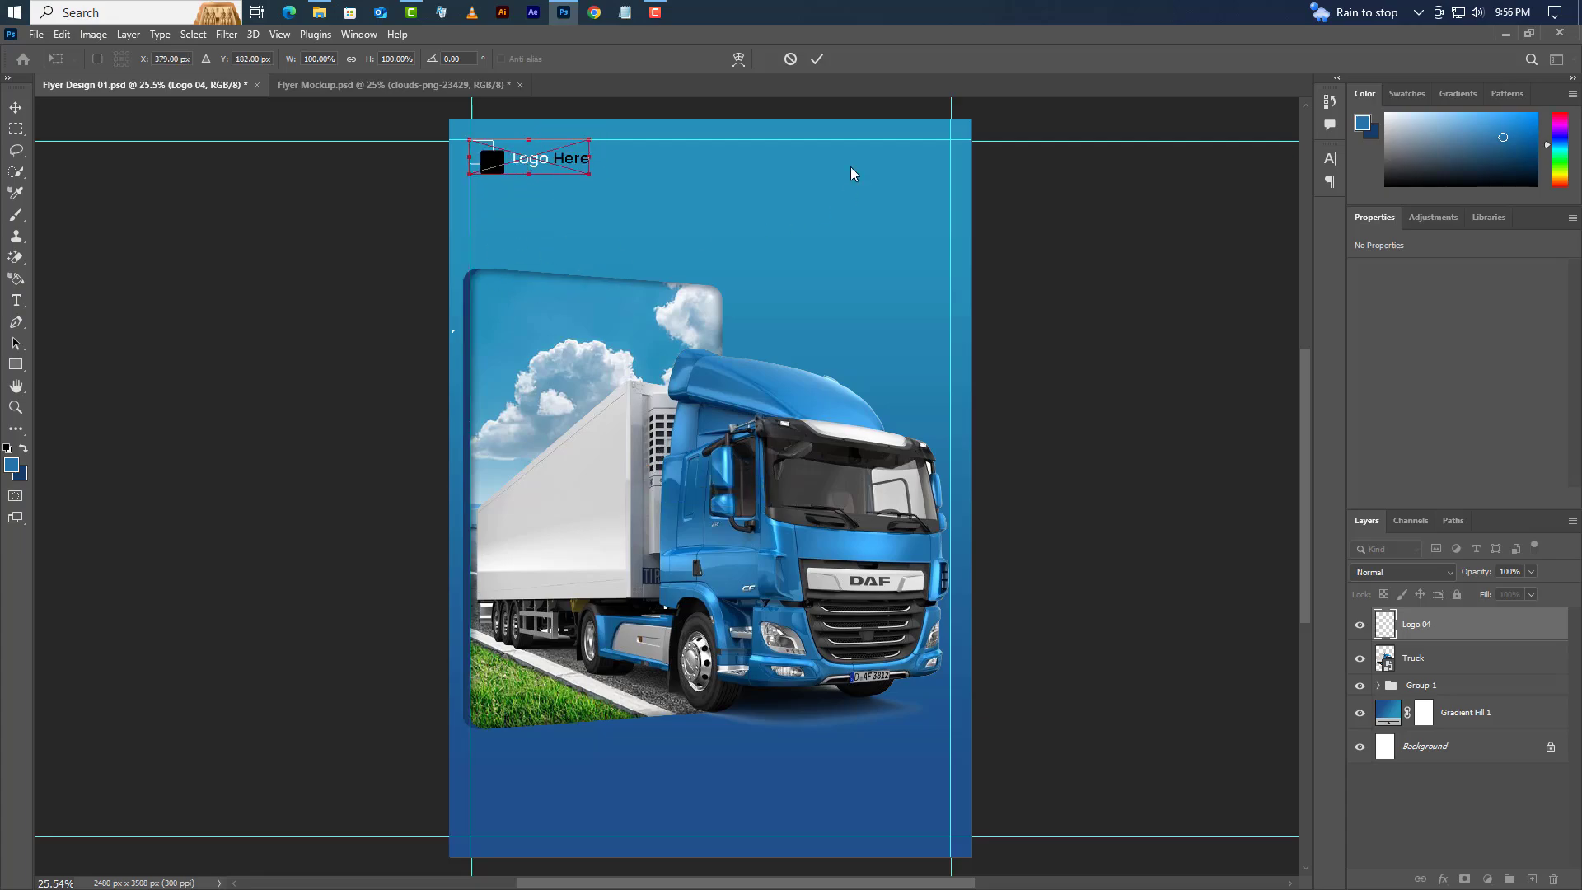
left_click(817, 59)
left_click(1505, 34)
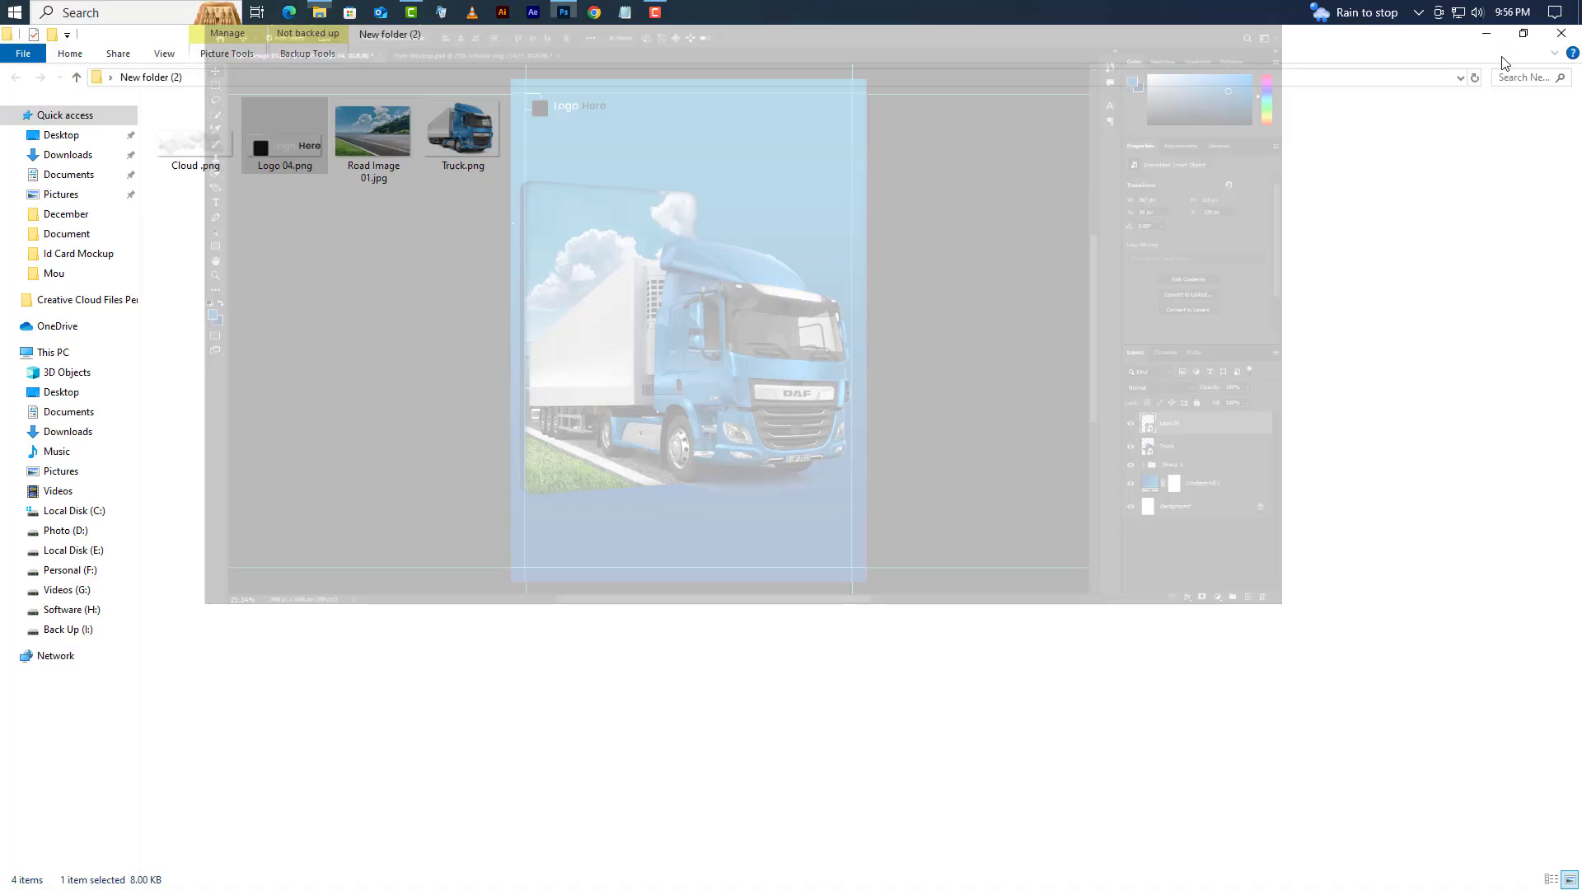
left_click_drag(196, 136, 720, 251)
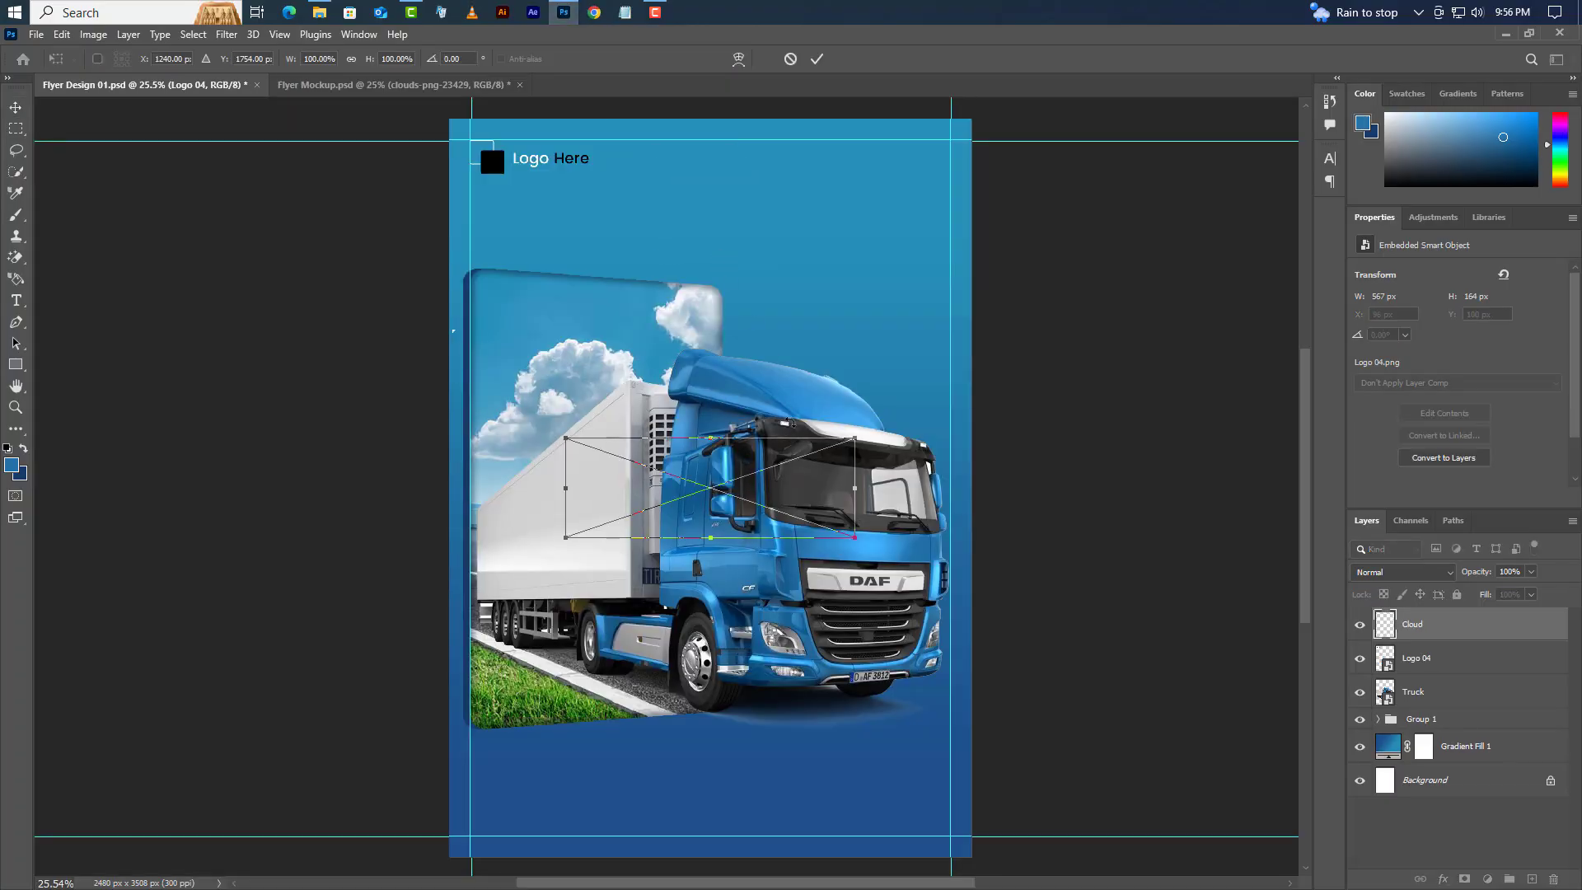
- Place the cloud at the top-right corner and a Cloud copy on the right edge
left_click_drag(778, 480, 971, 132)
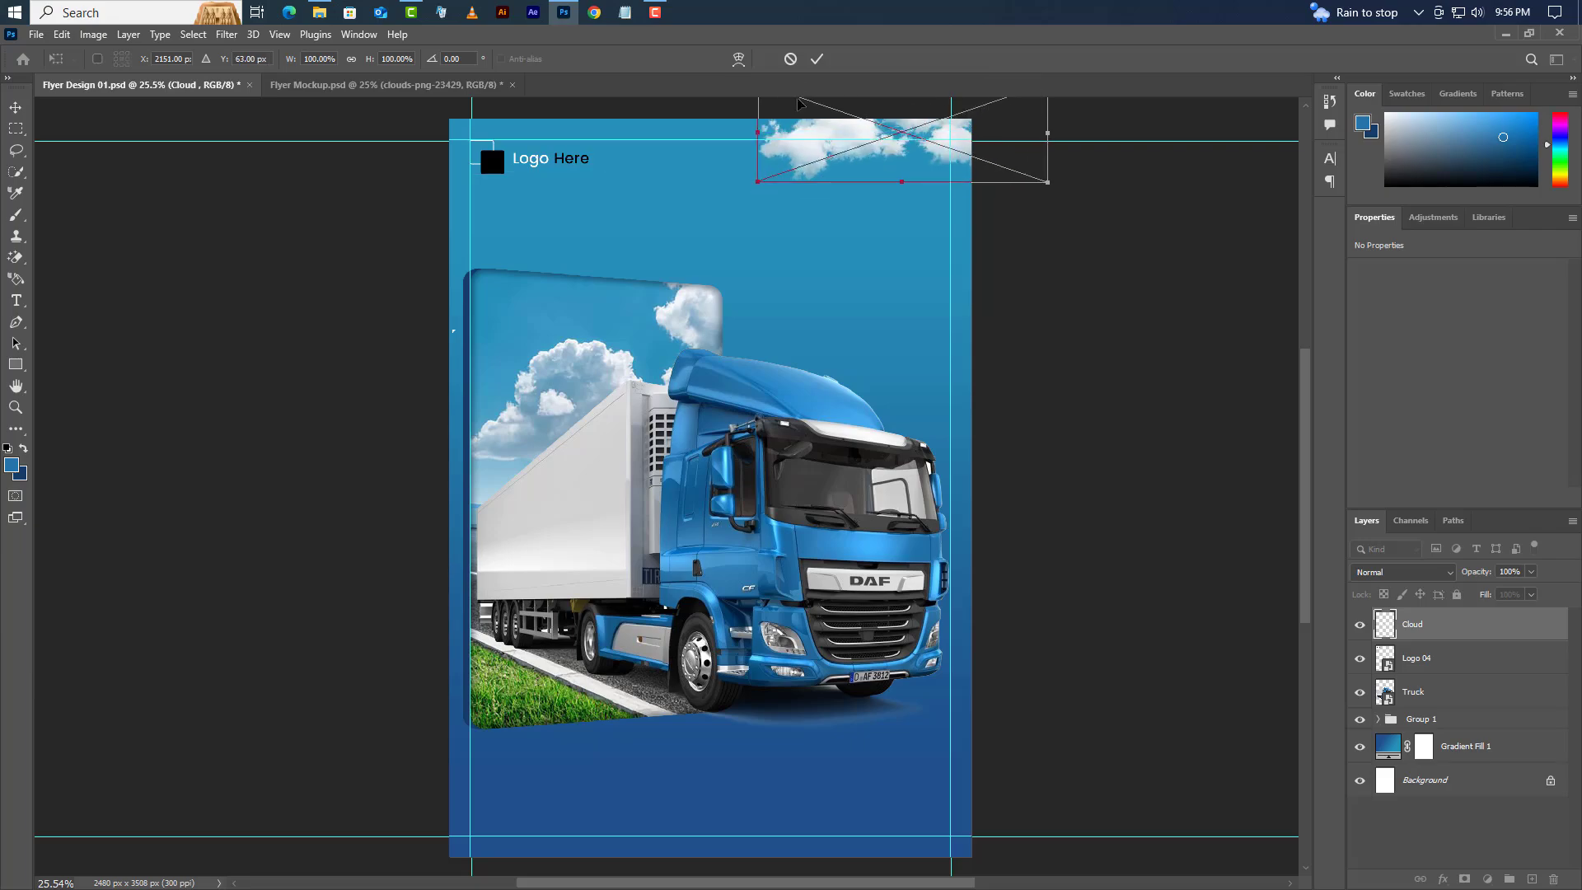
left_click(817, 59)
right_click(1443, 632)
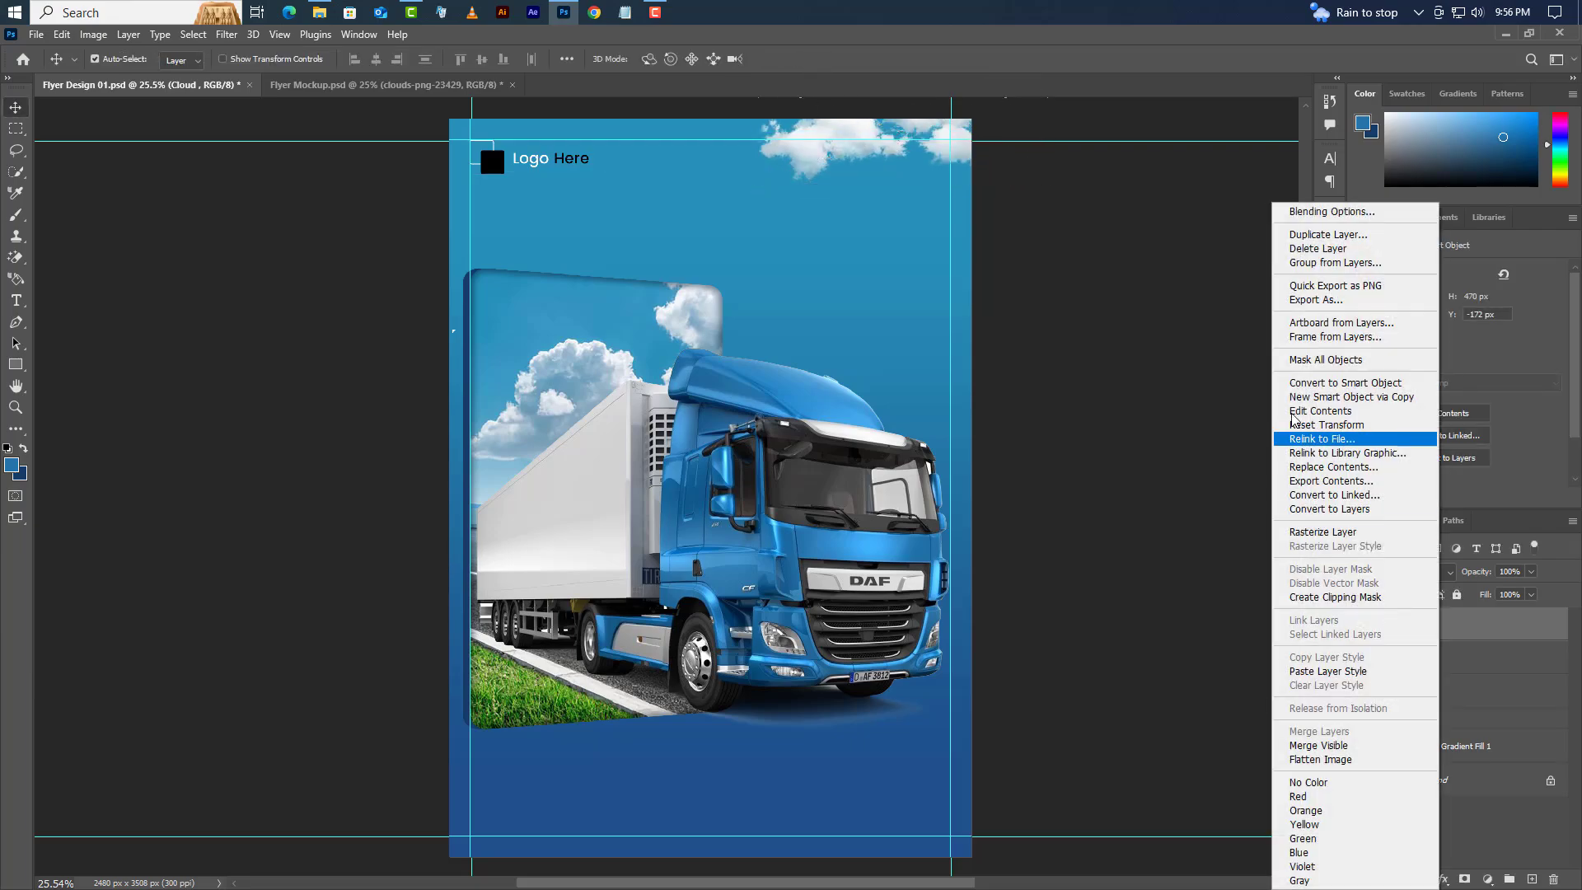
left_click(1393, 235)
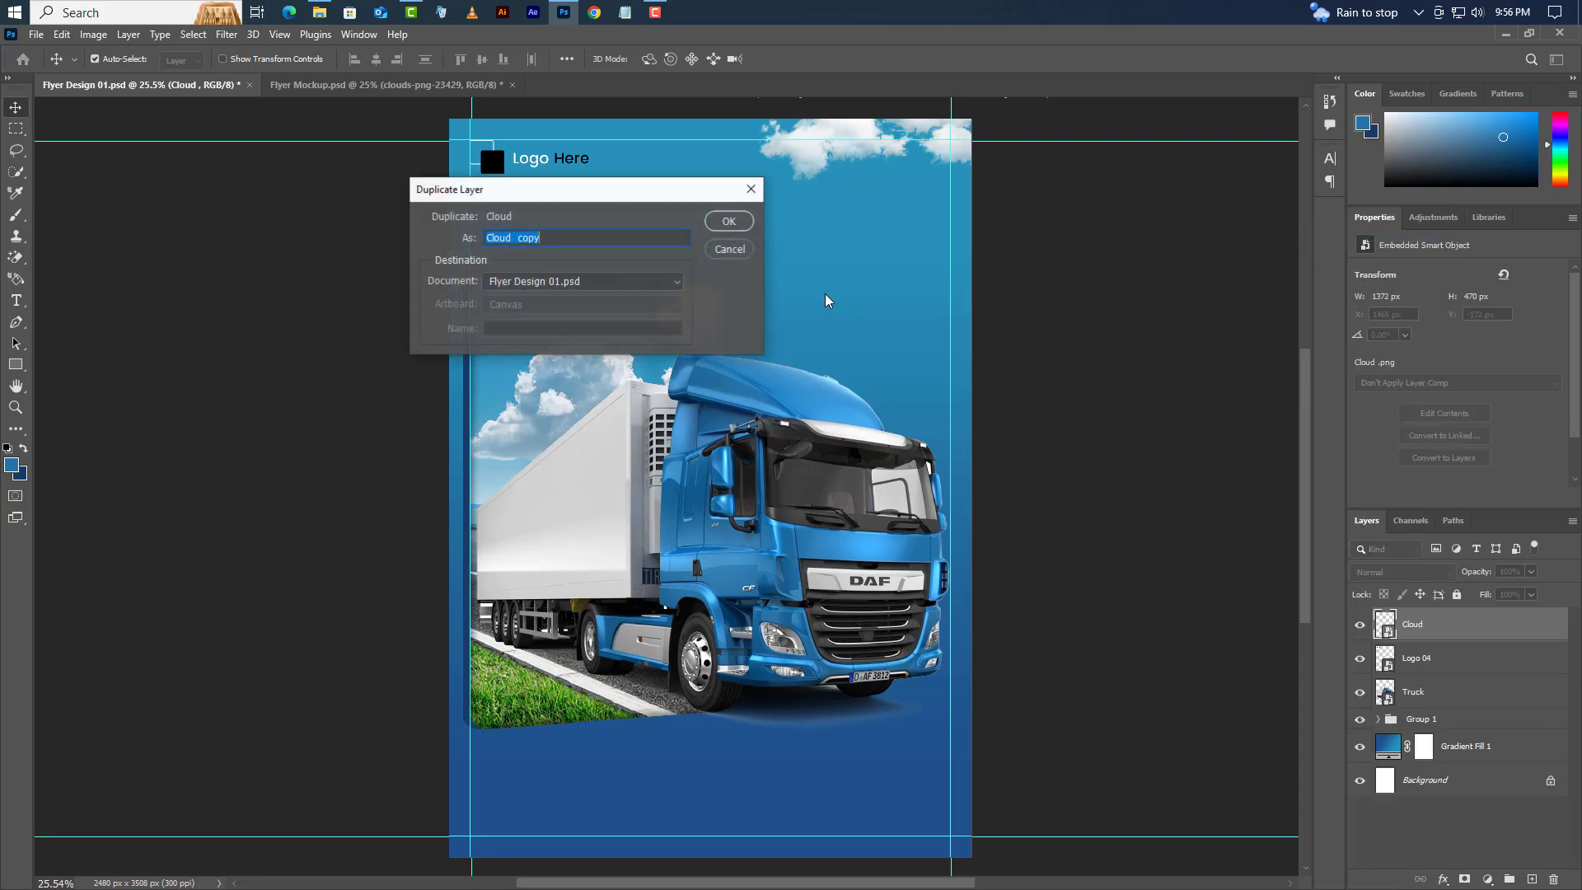
left_click(729, 221)
left_click_drag(808, 165, 925, 350)
left_click_drag(921, 357, 921, 357)
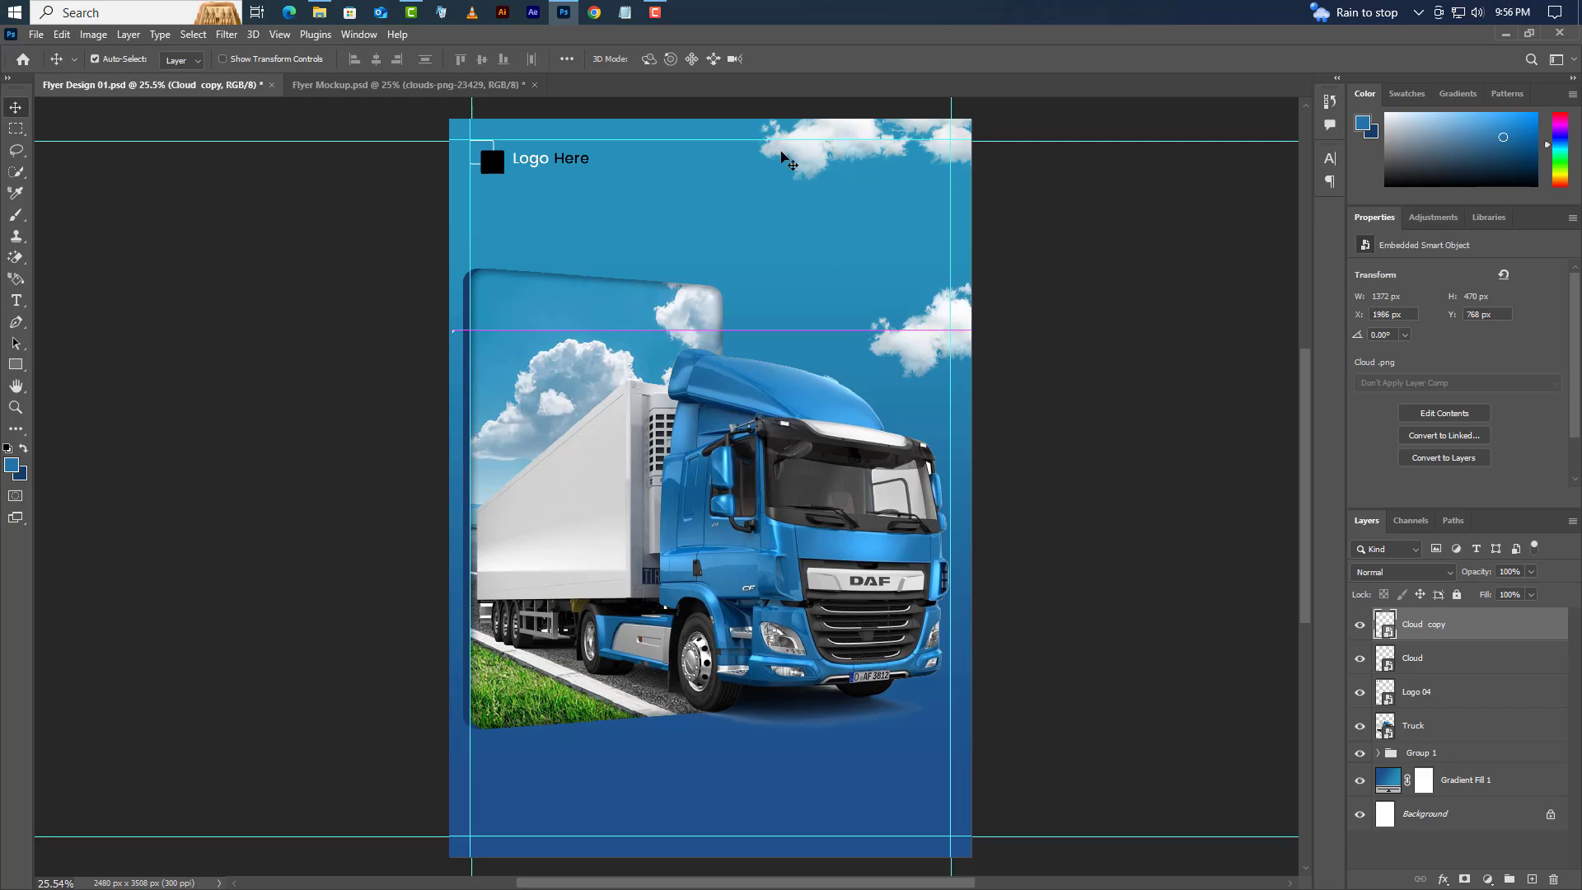
- Create Cloud copy 2 below Group 1 and move it to the flyer's left edge
right_click(1504, 651)
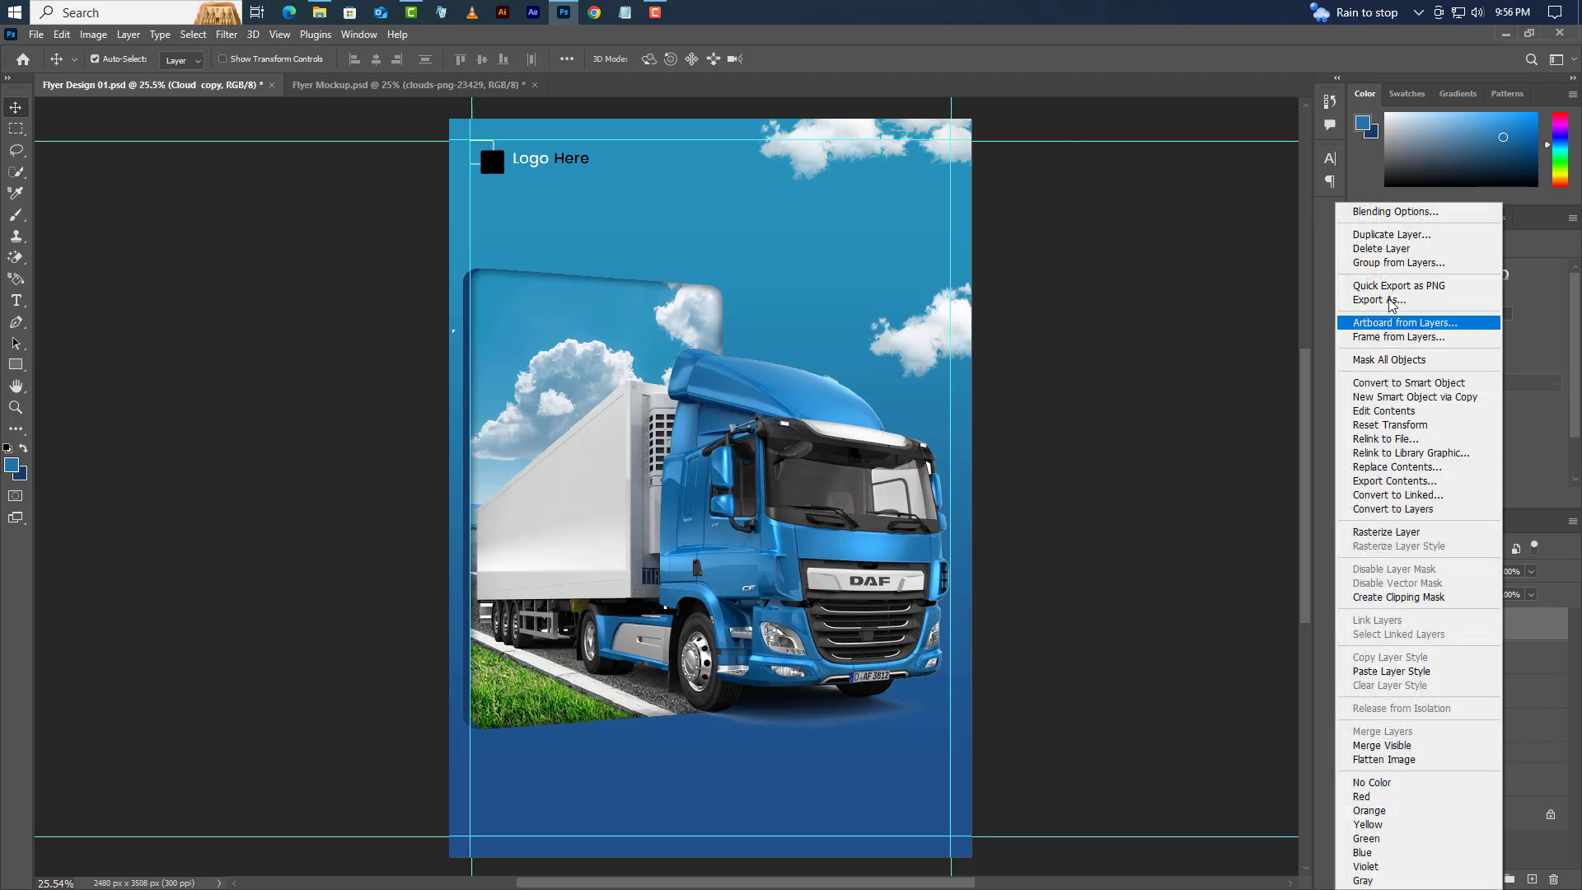
left_click(1417, 241)
key("Return")
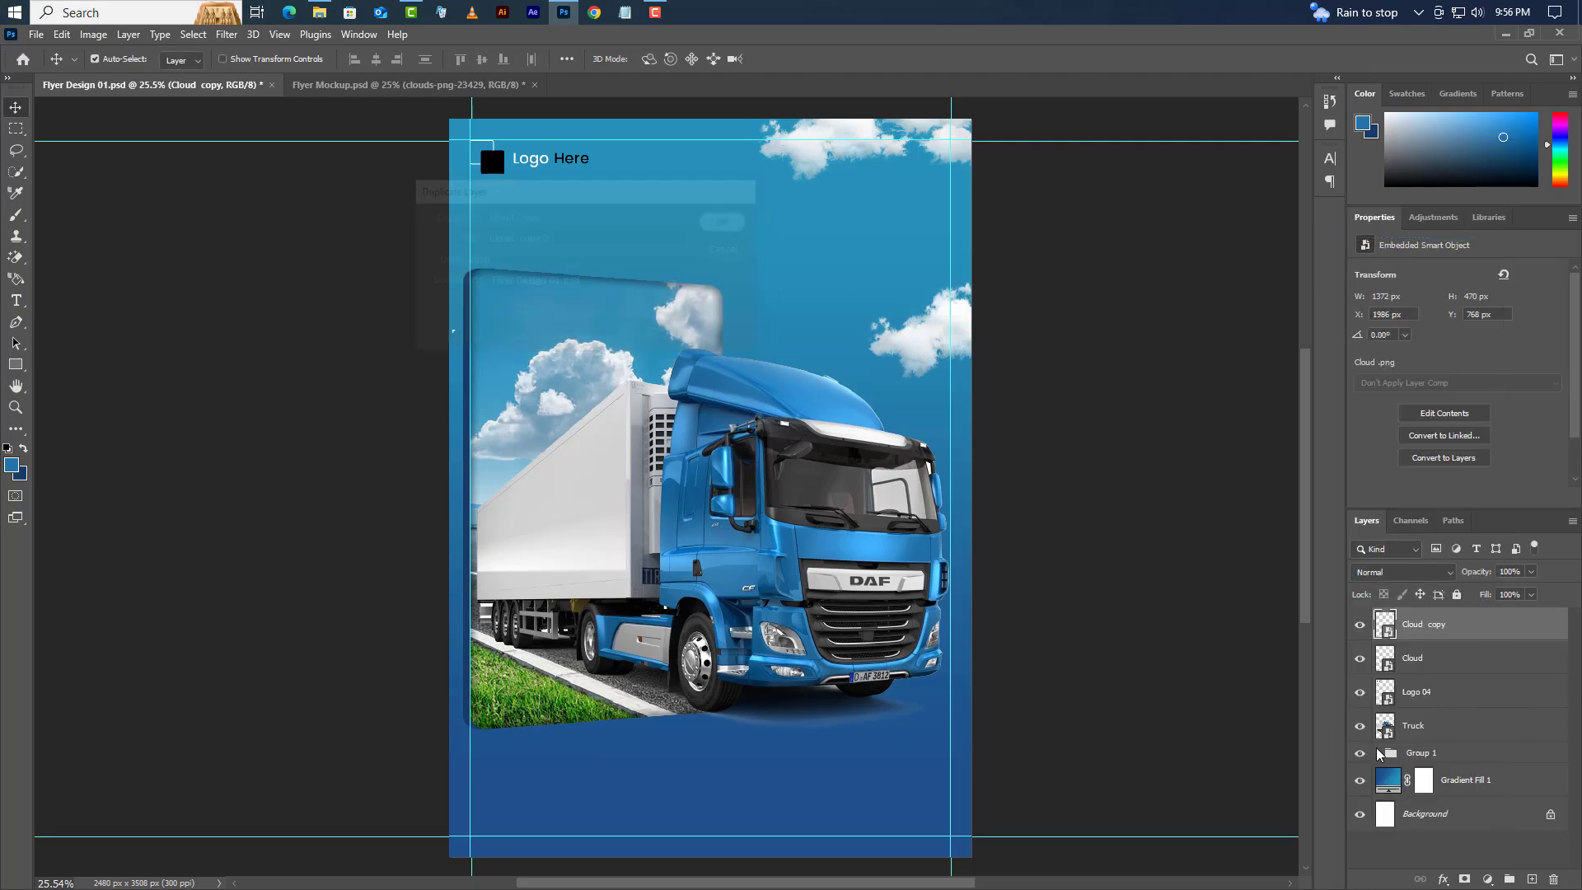
left_click_drag(1495, 639, 1494, 800)
left_click(62, 35)
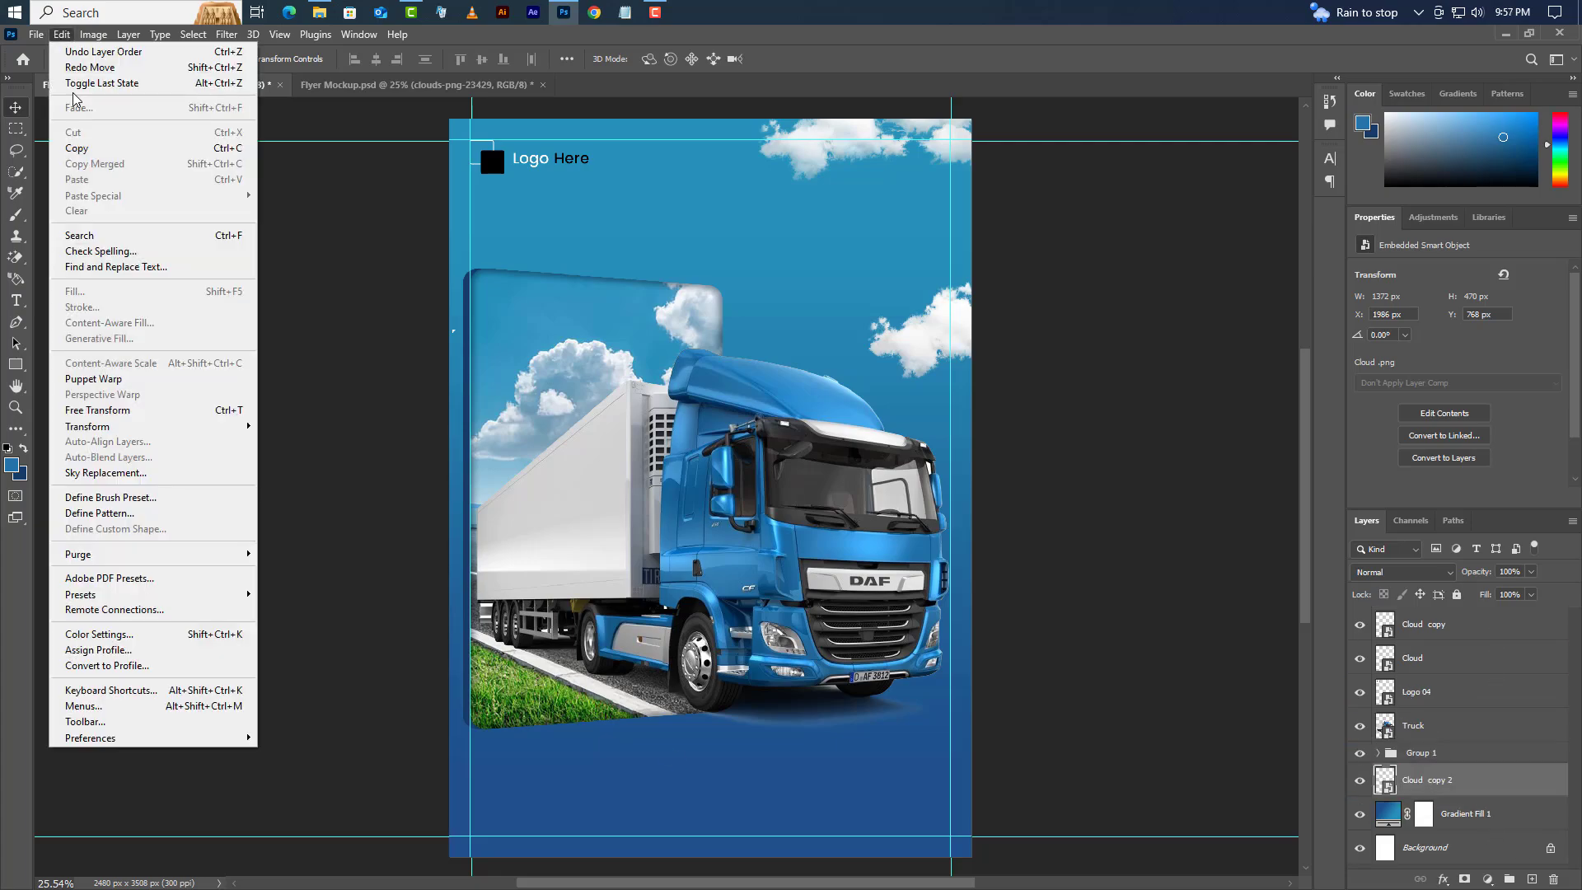
left_click(97, 410)
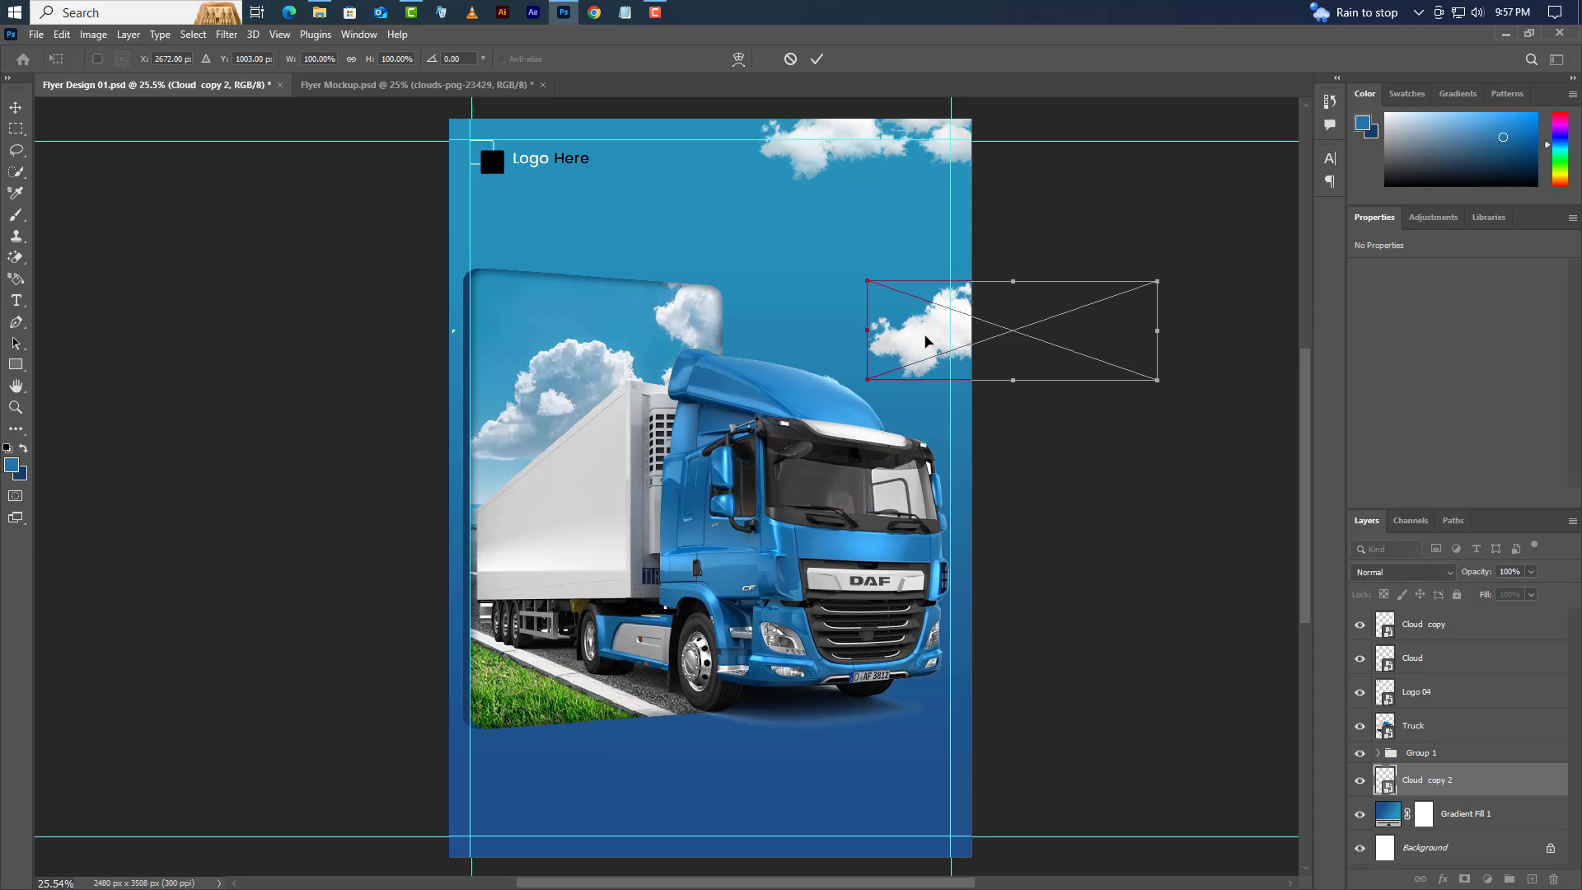
left_click_drag(923, 338, 369, 284)
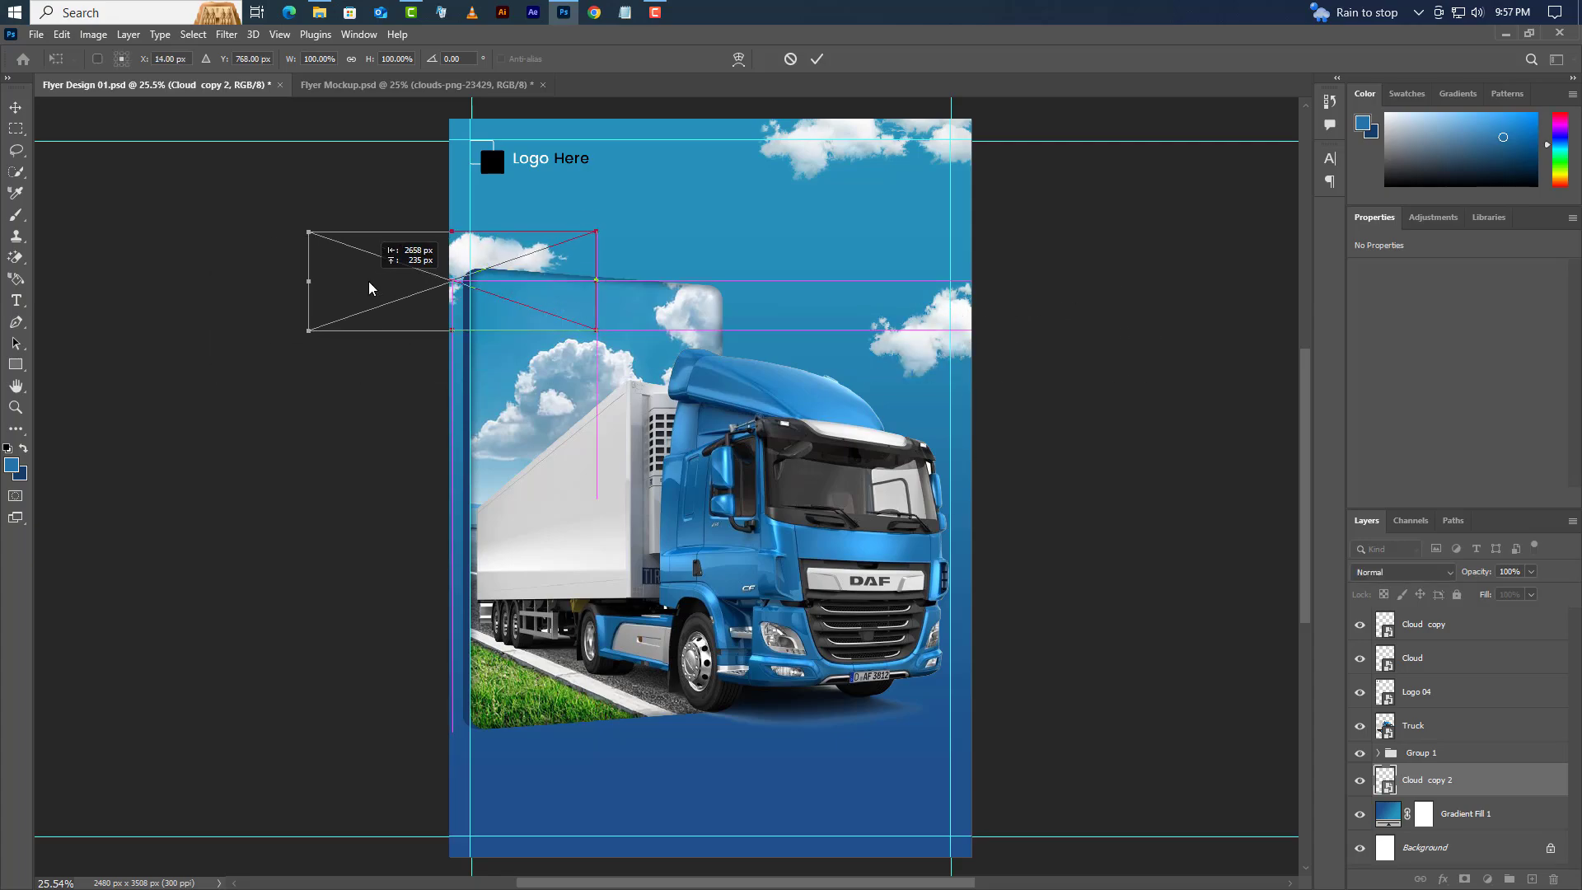
left_click(818, 58)
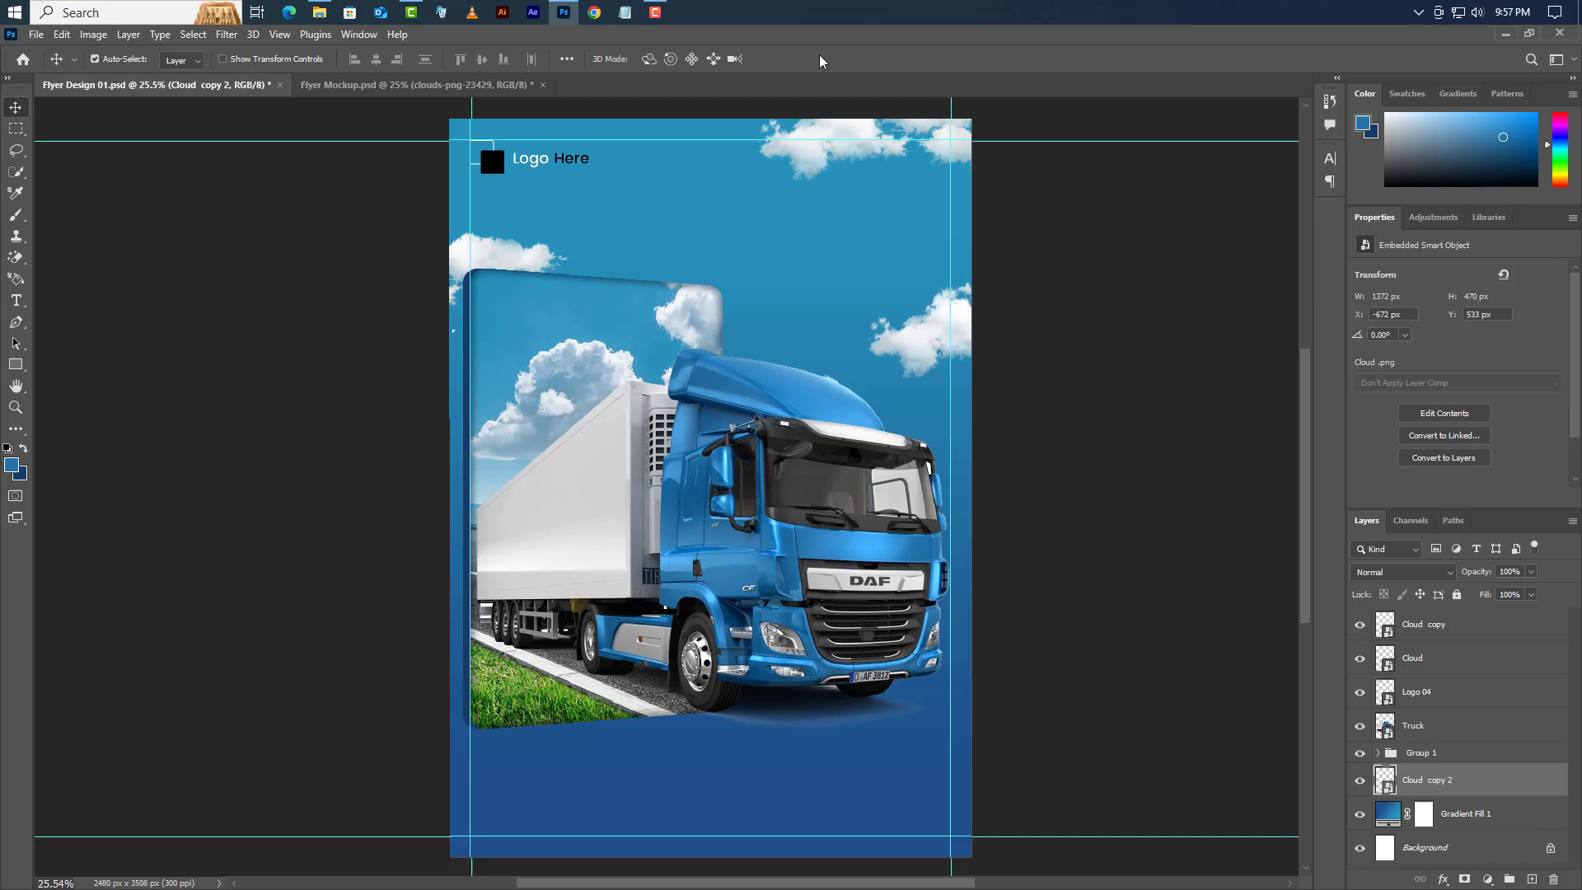
- Group the Cloud and Cloud copy layers and add a new empty layer
left_click(15, 302)
scroll(1506, 683, "up", 1)
left_click(1519, 640)
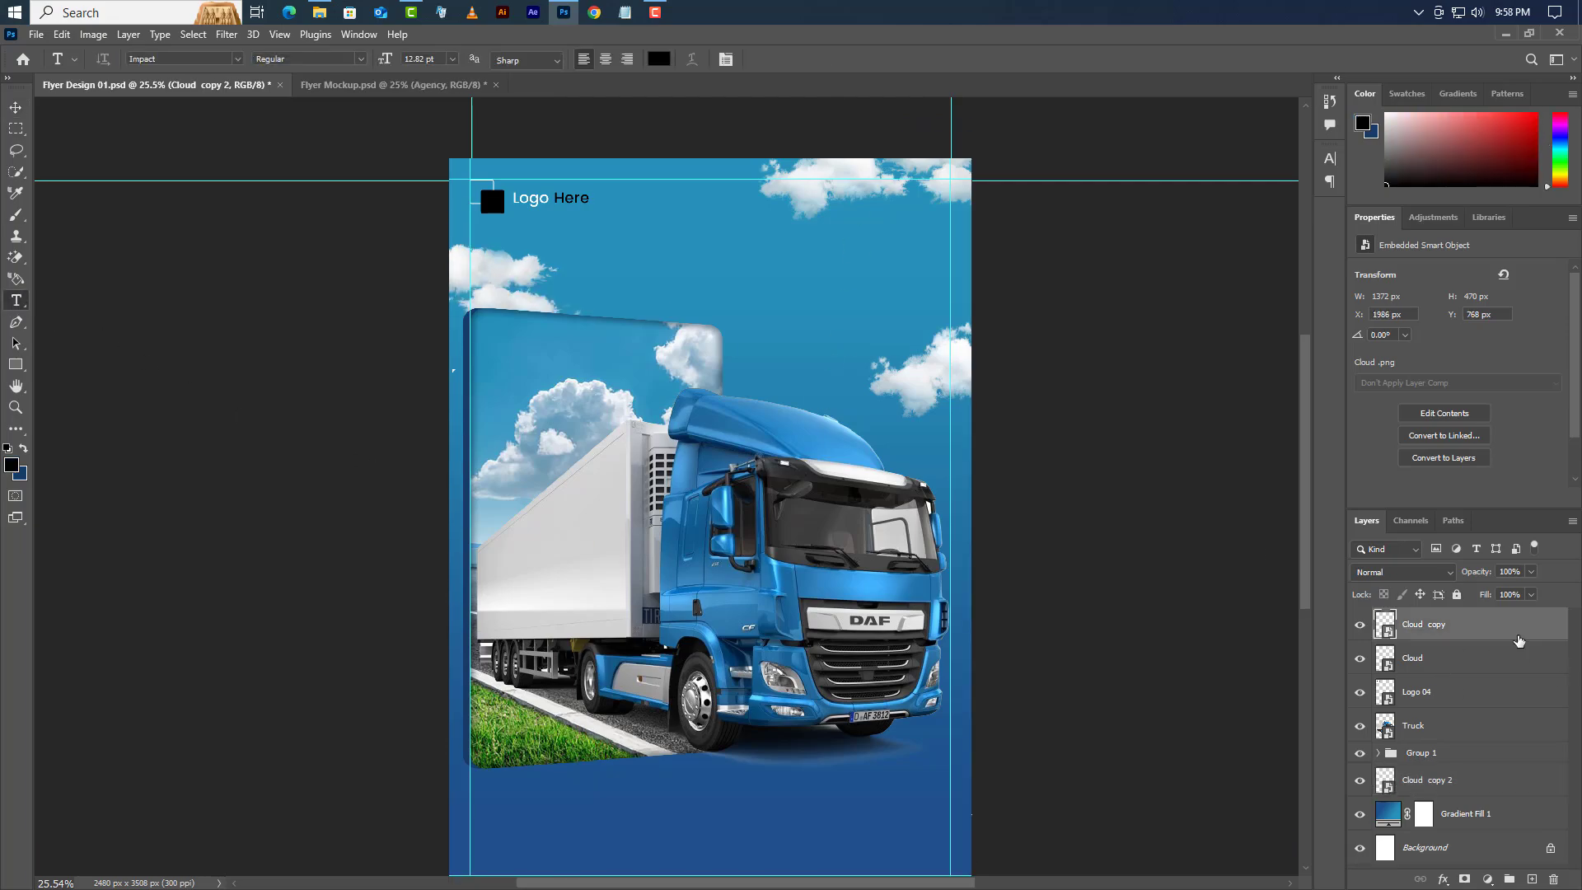
left_click(1464, 672, "shift")
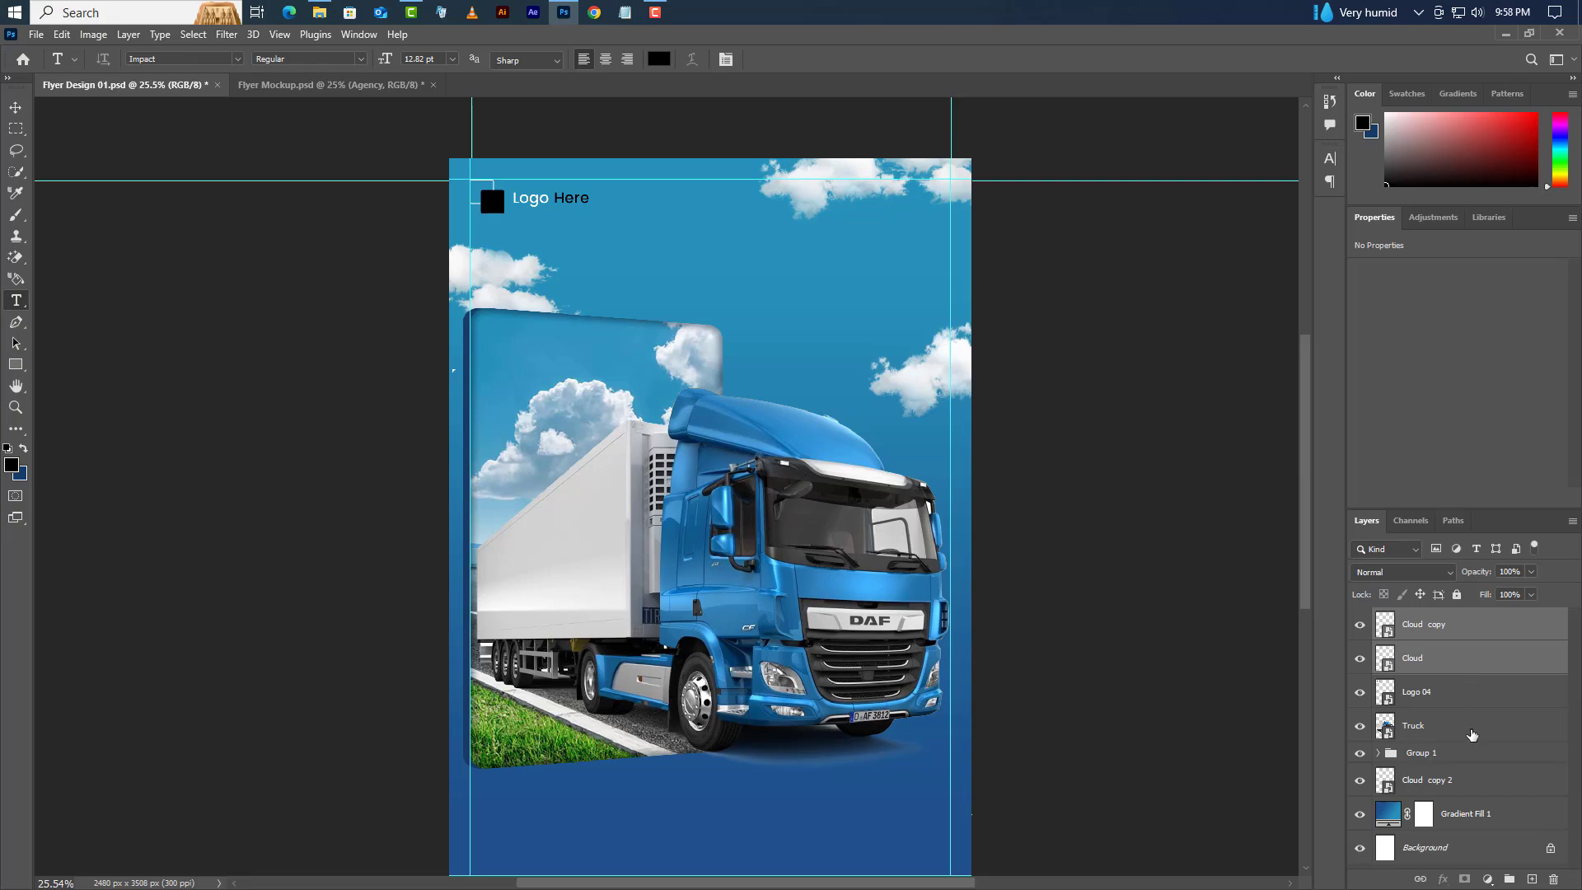
left_click(1509, 878)
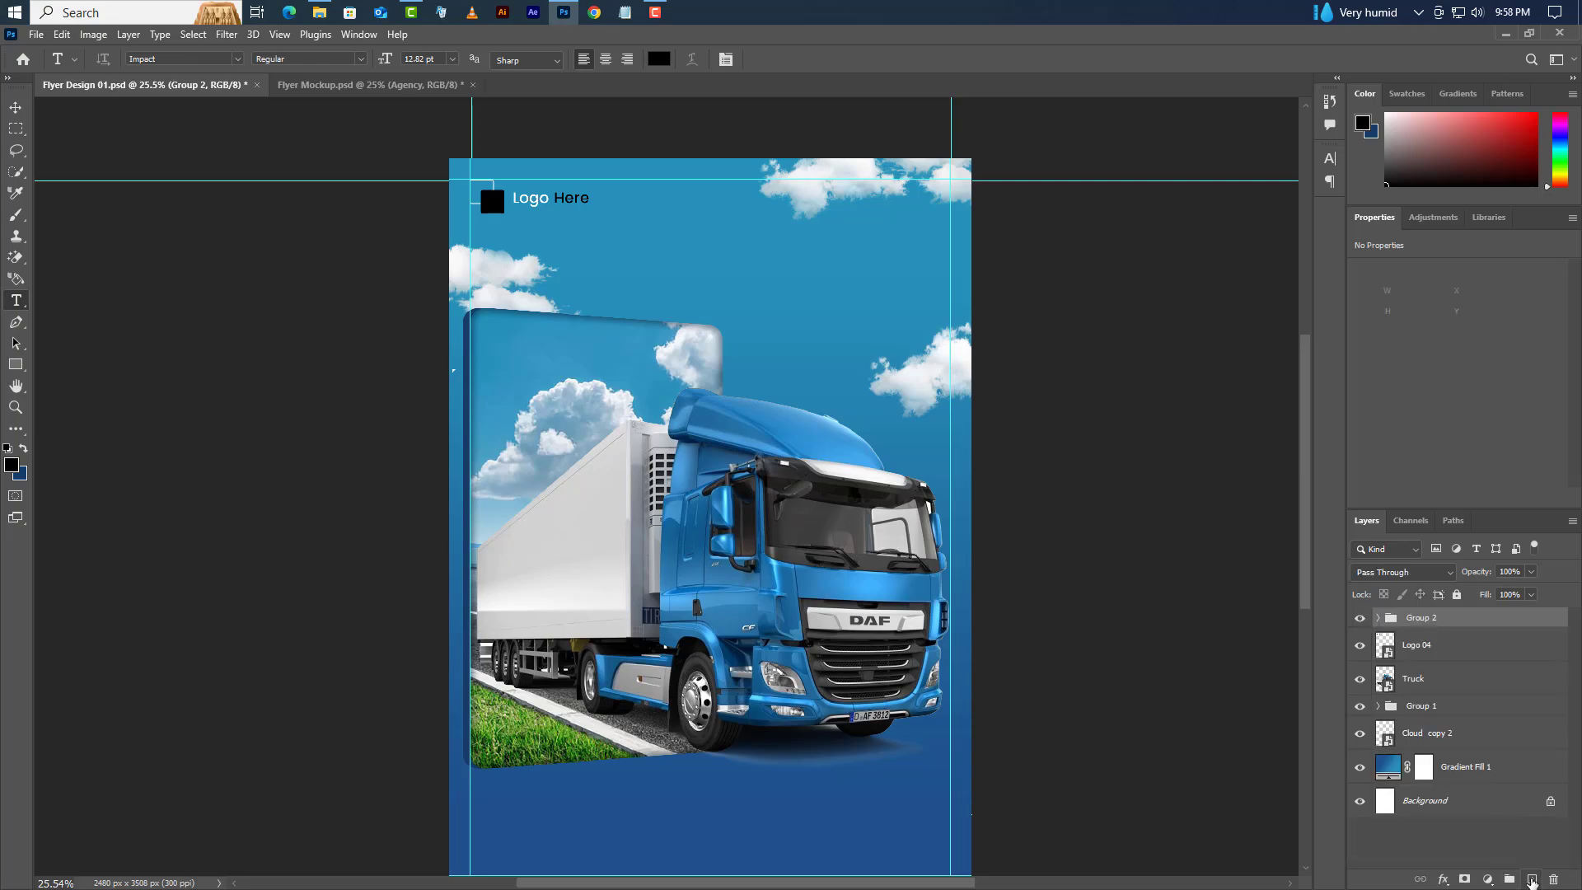
left_click(1532, 879)
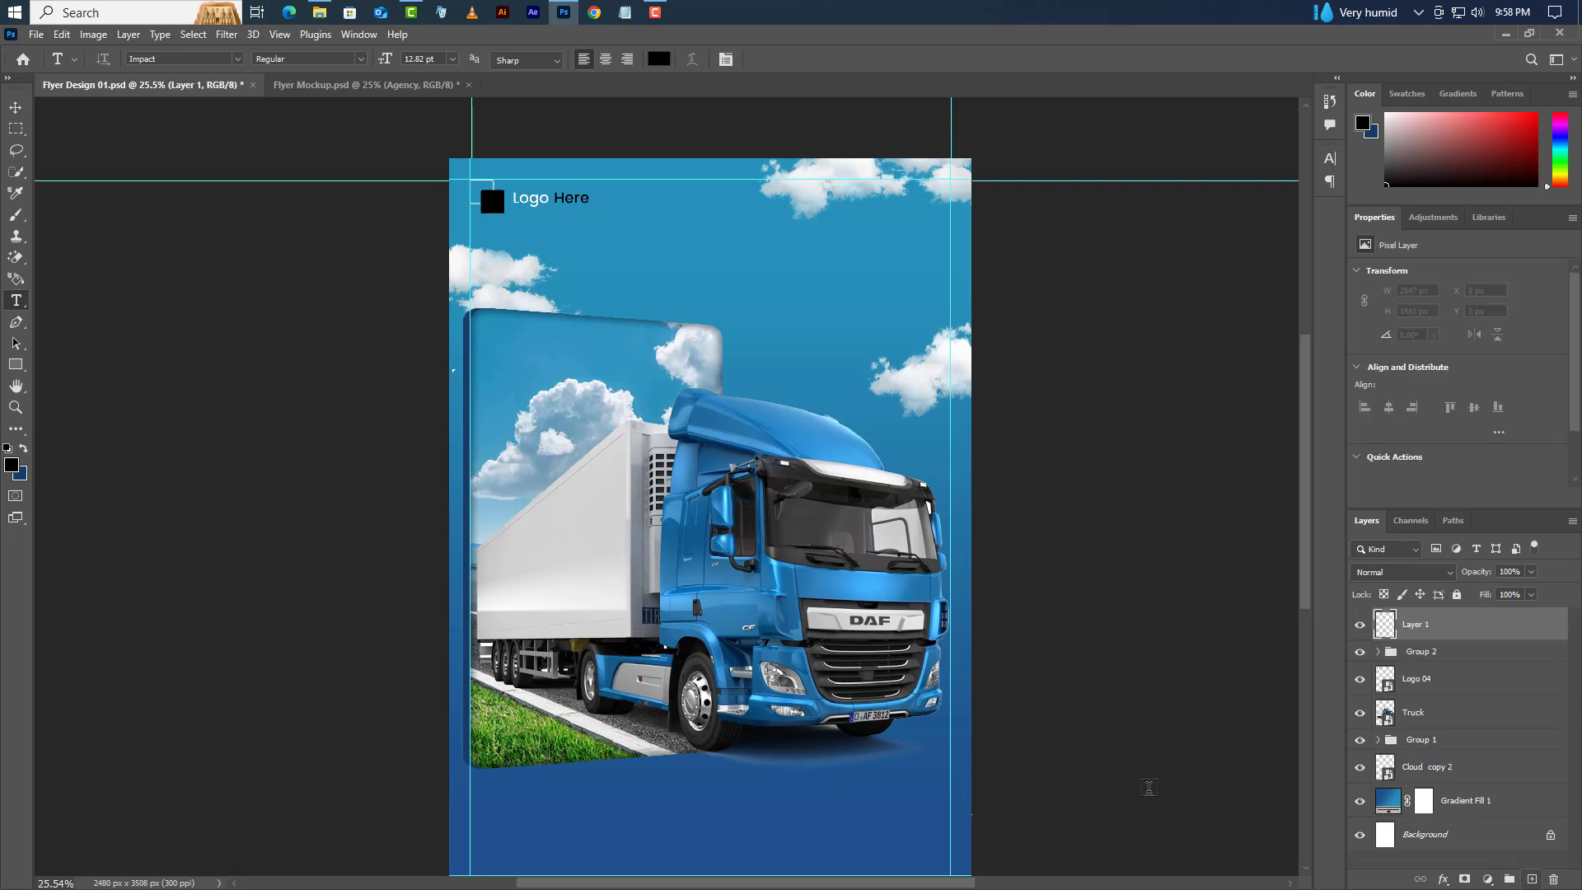
- Type the heading 'The Best' in Poppins with All Caps turned off
left_click(822, 281)
key("BackSpace")
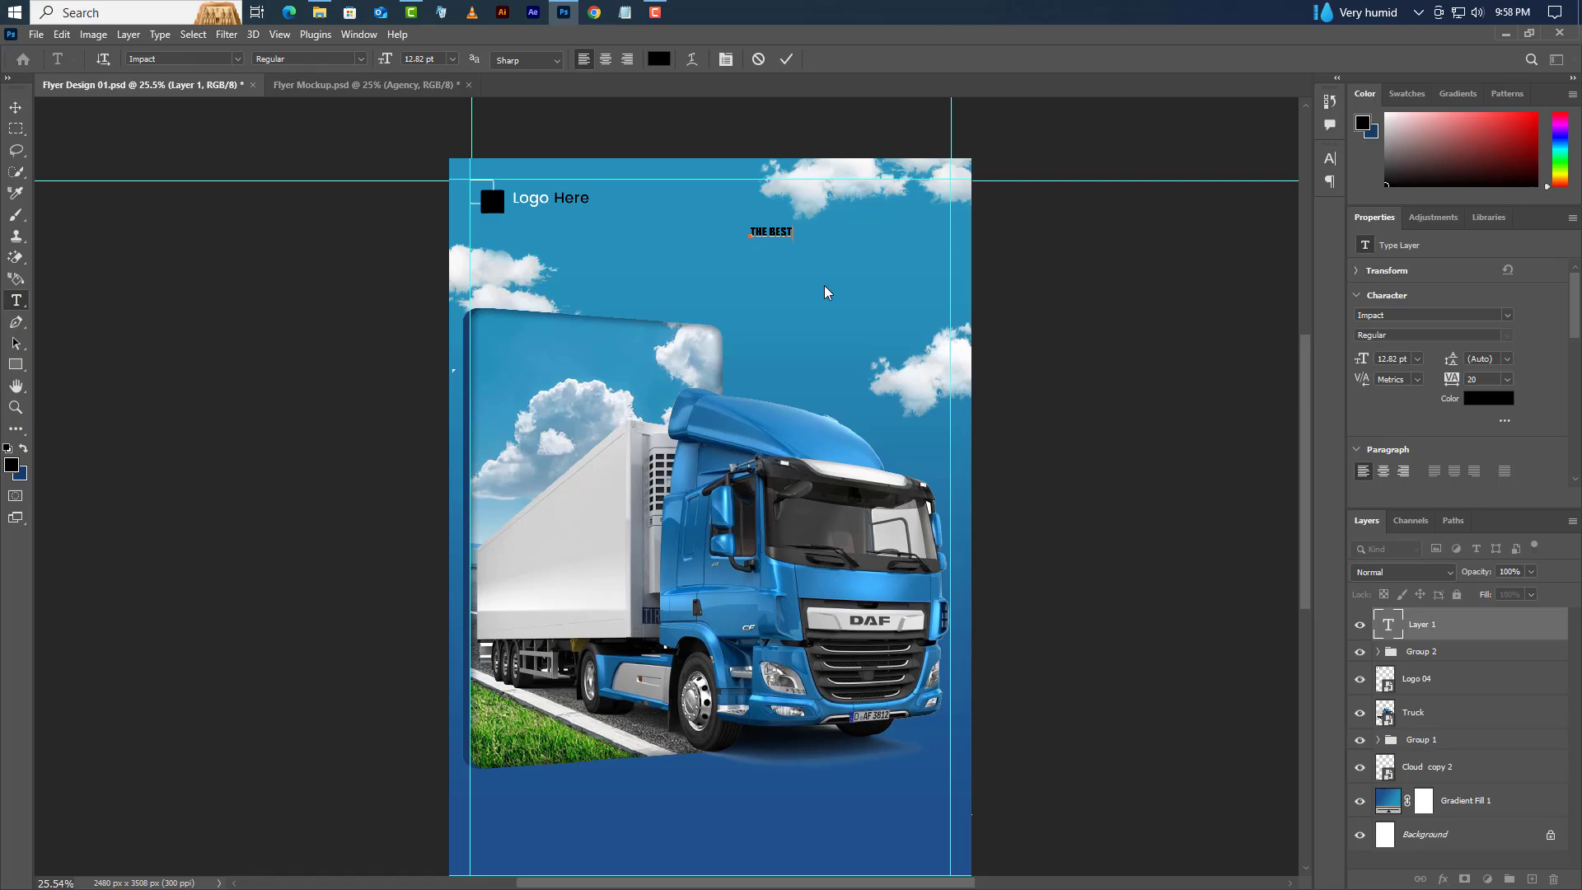
left_click(787, 58)
left_click(1509, 315)
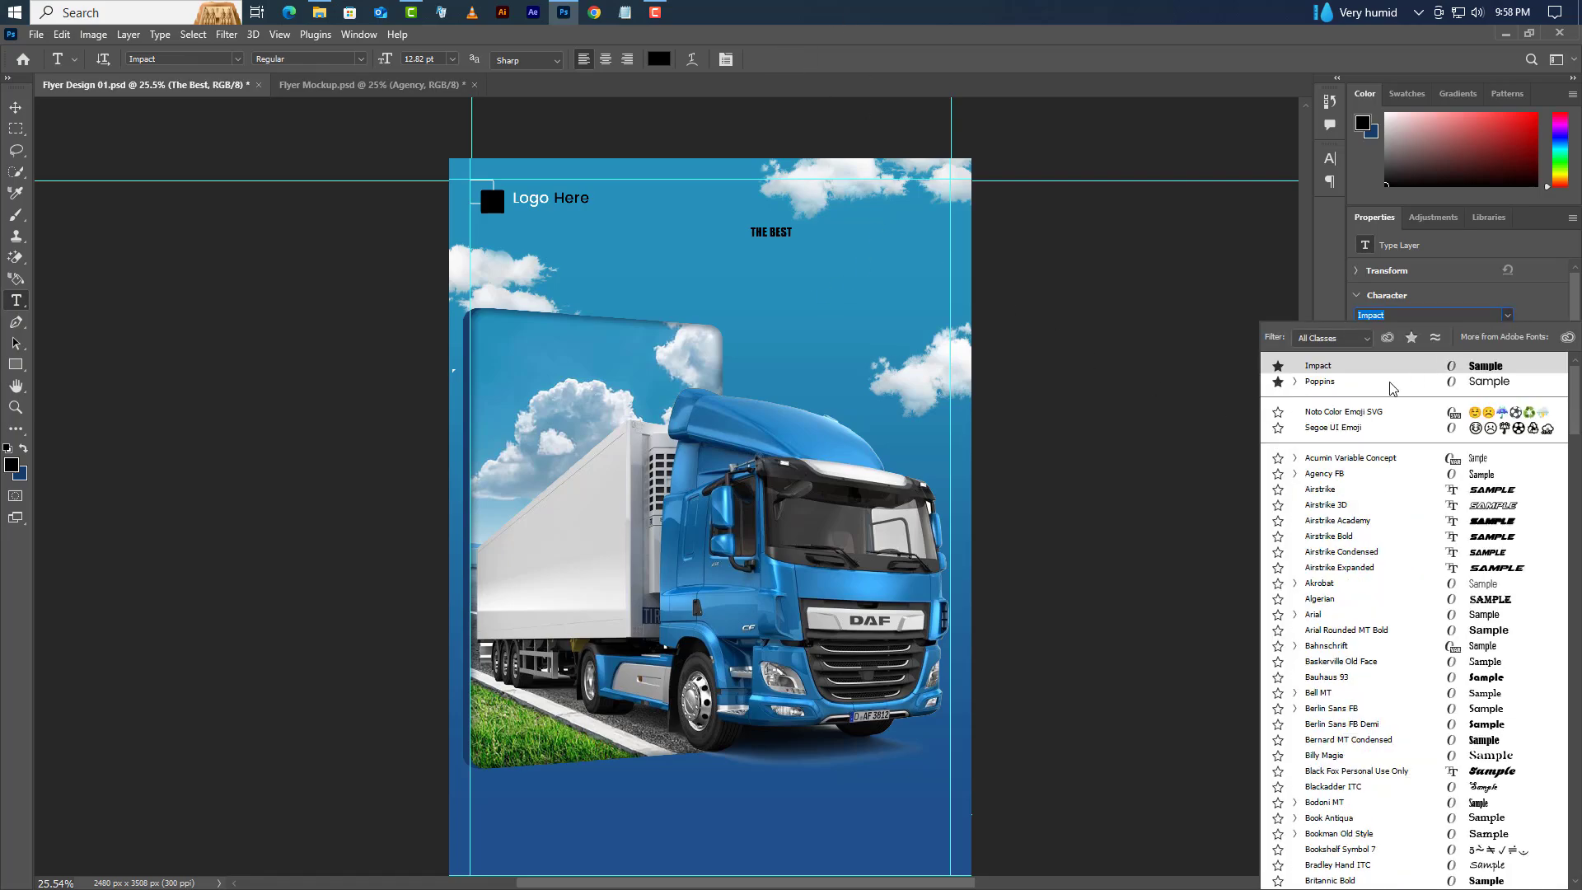
left_click(1350, 388)
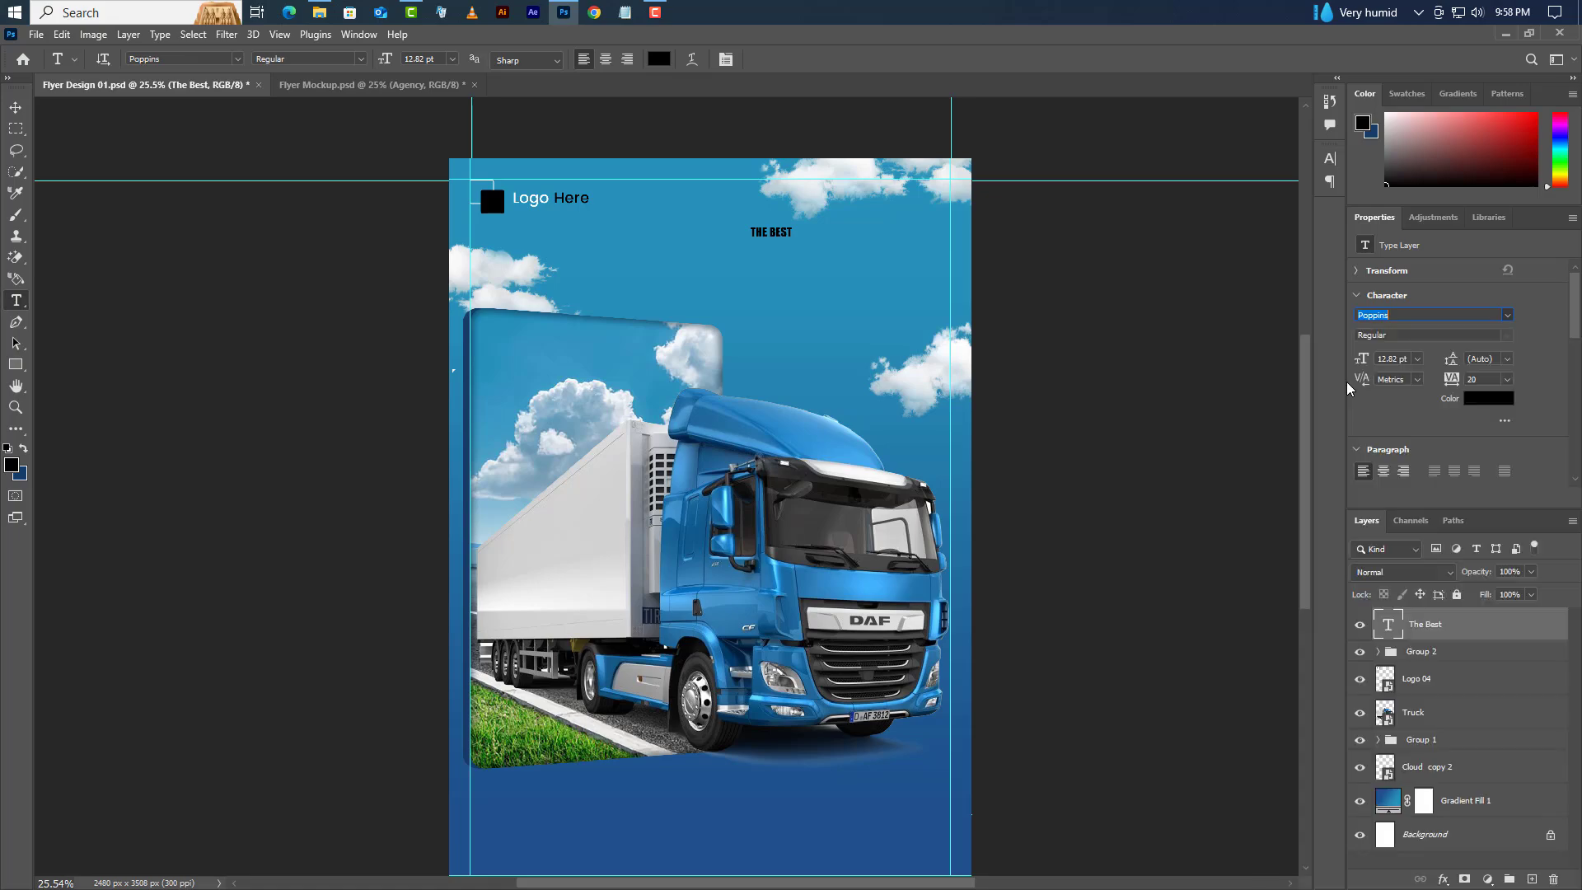
left_click(1330, 158)
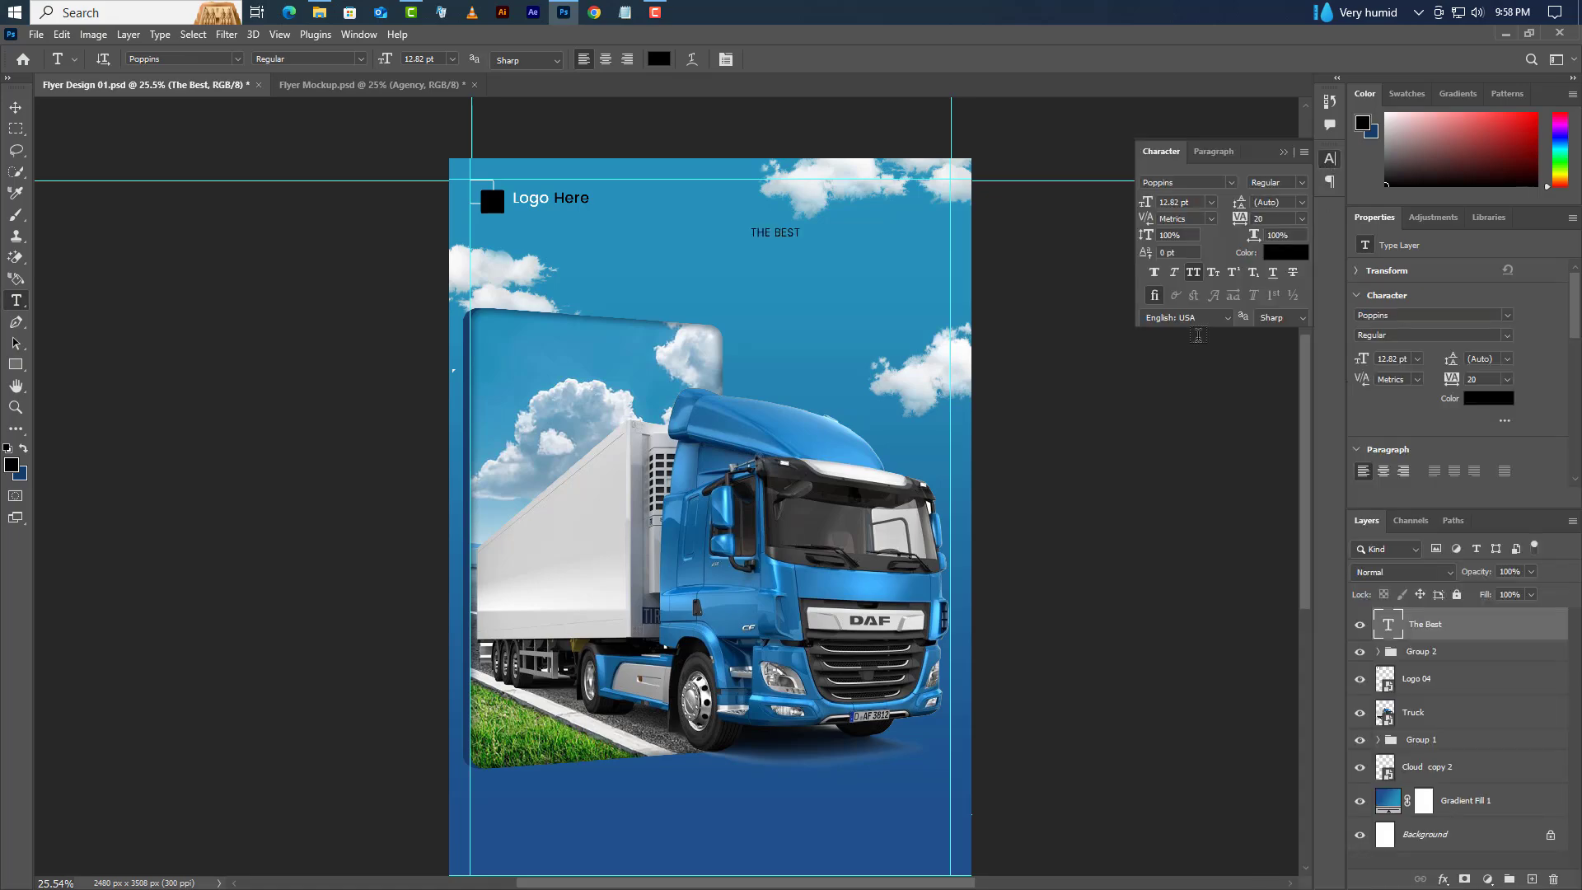
left_click(1193, 272)
- Set the heading to 44 pt with 250 tracking and move it to the top right
left_click(1170, 202)
type("44")
key("Return")
left_click(1243, 220)
type("2")
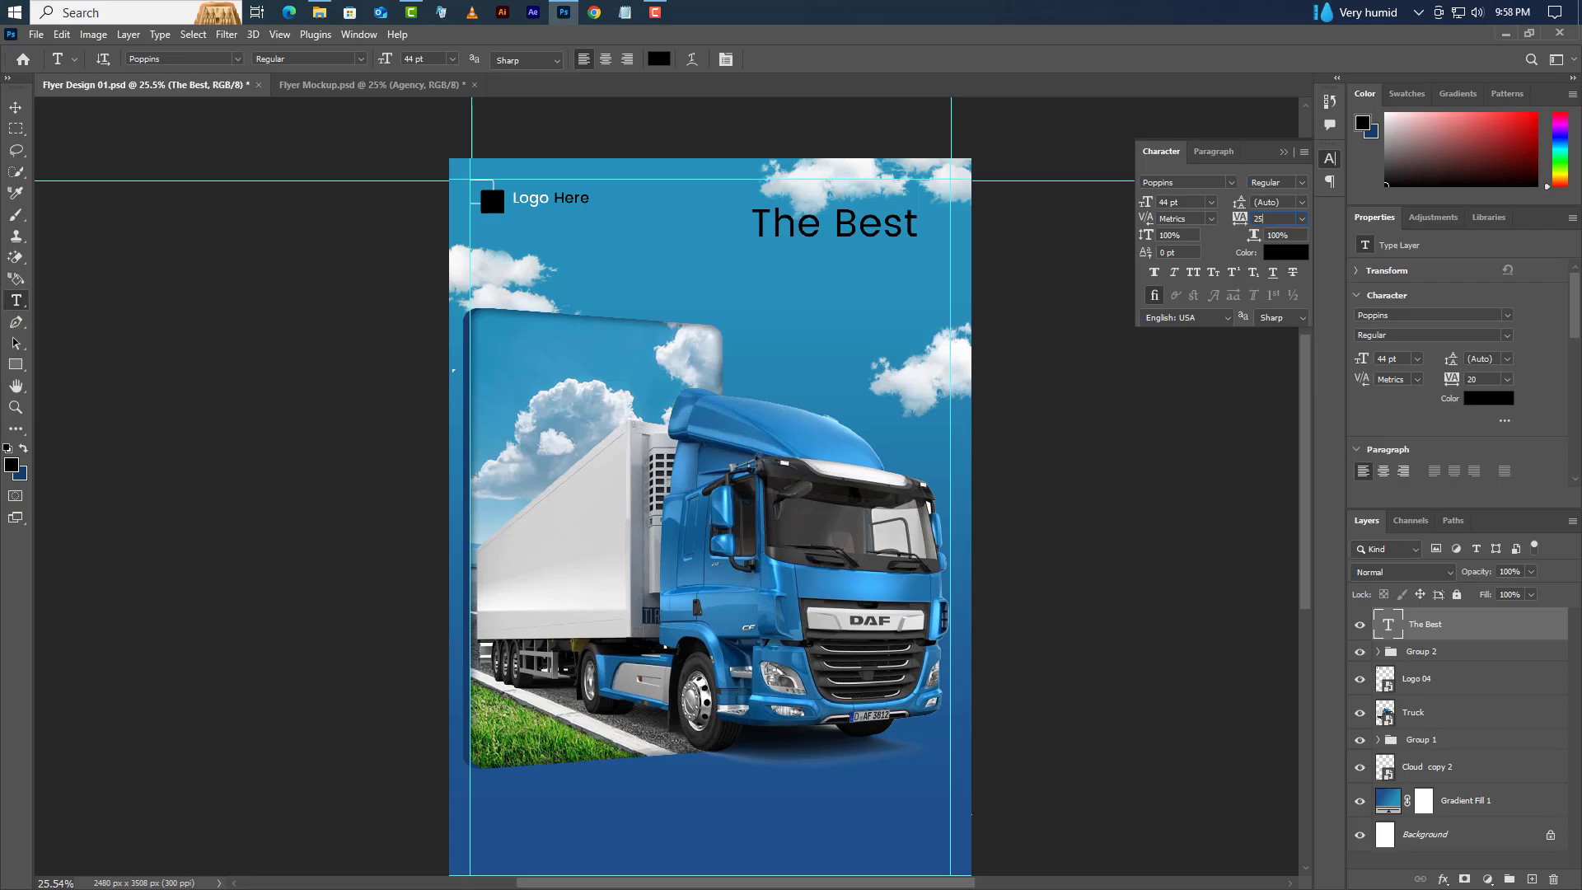
type("50")
key("Return")
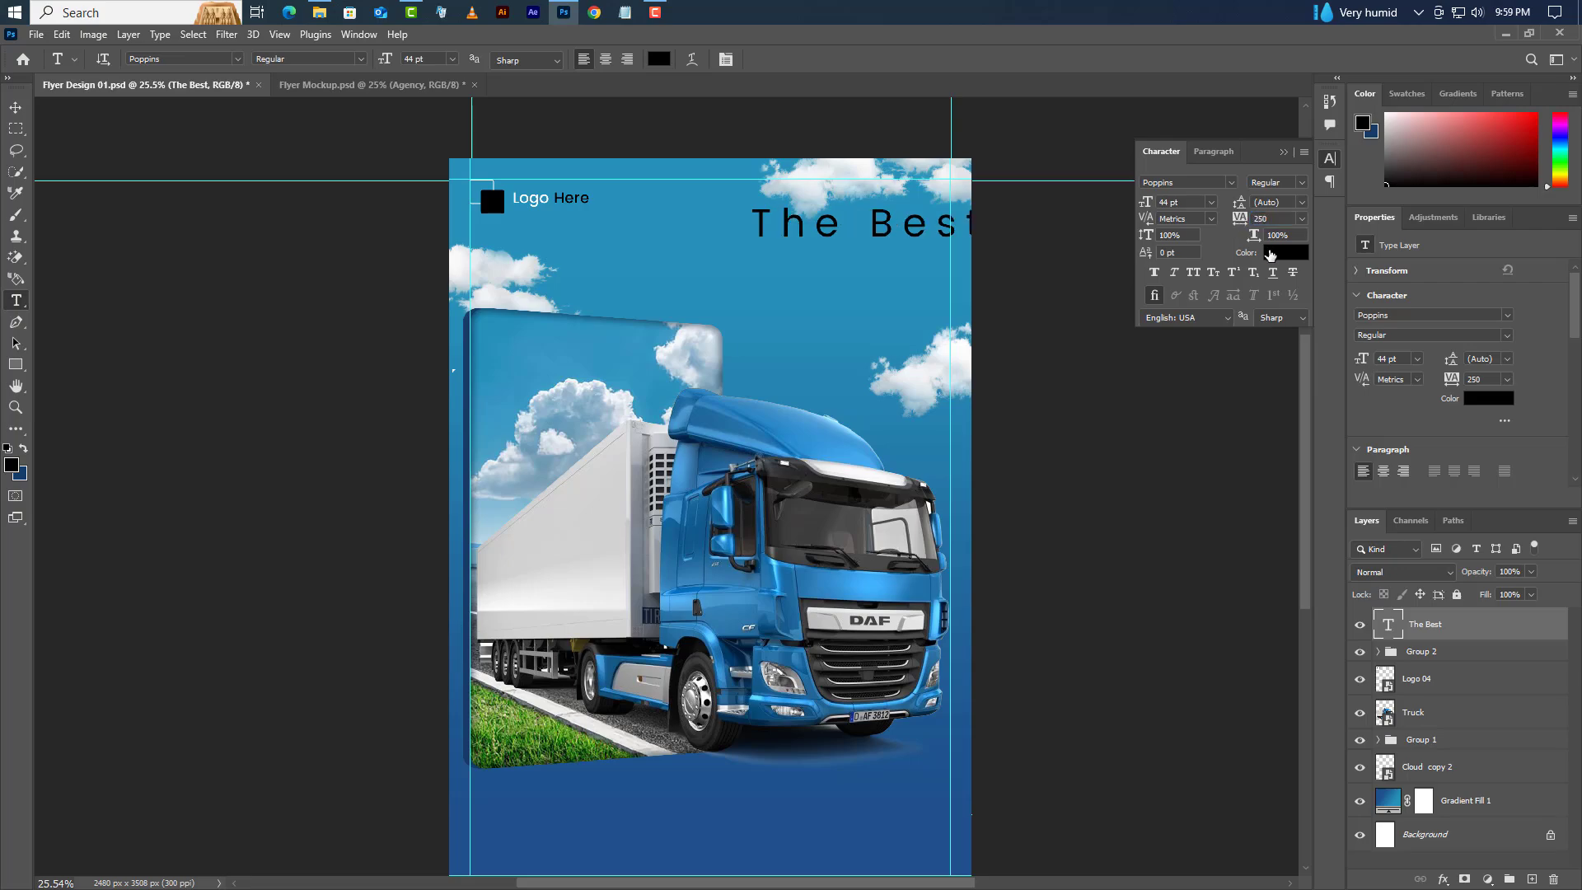
left_click(1283, 152)
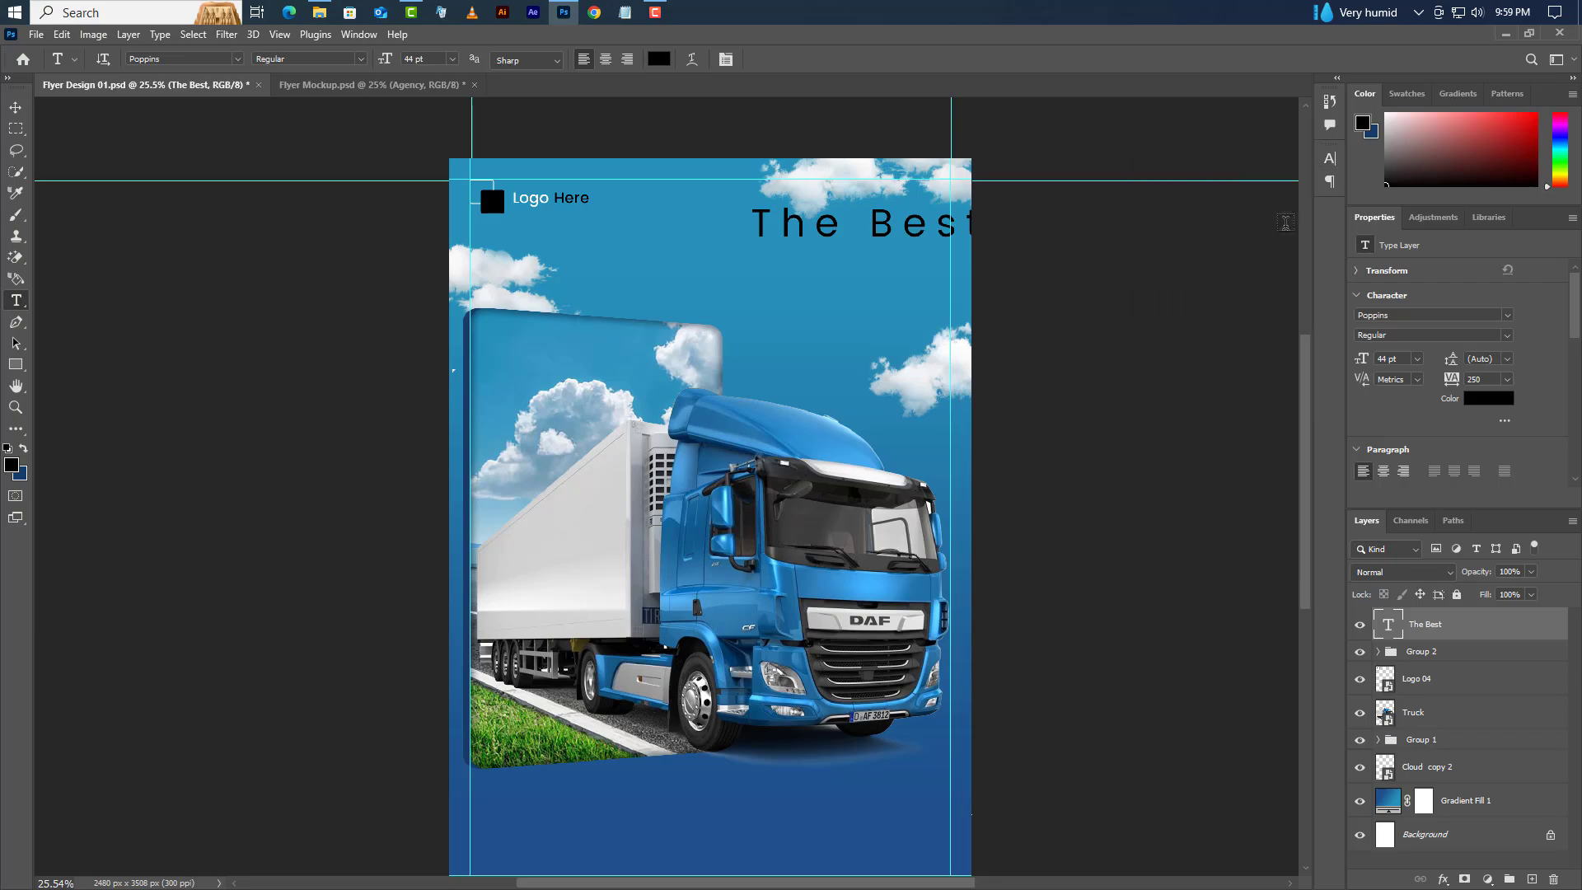
left_click(16, 108)
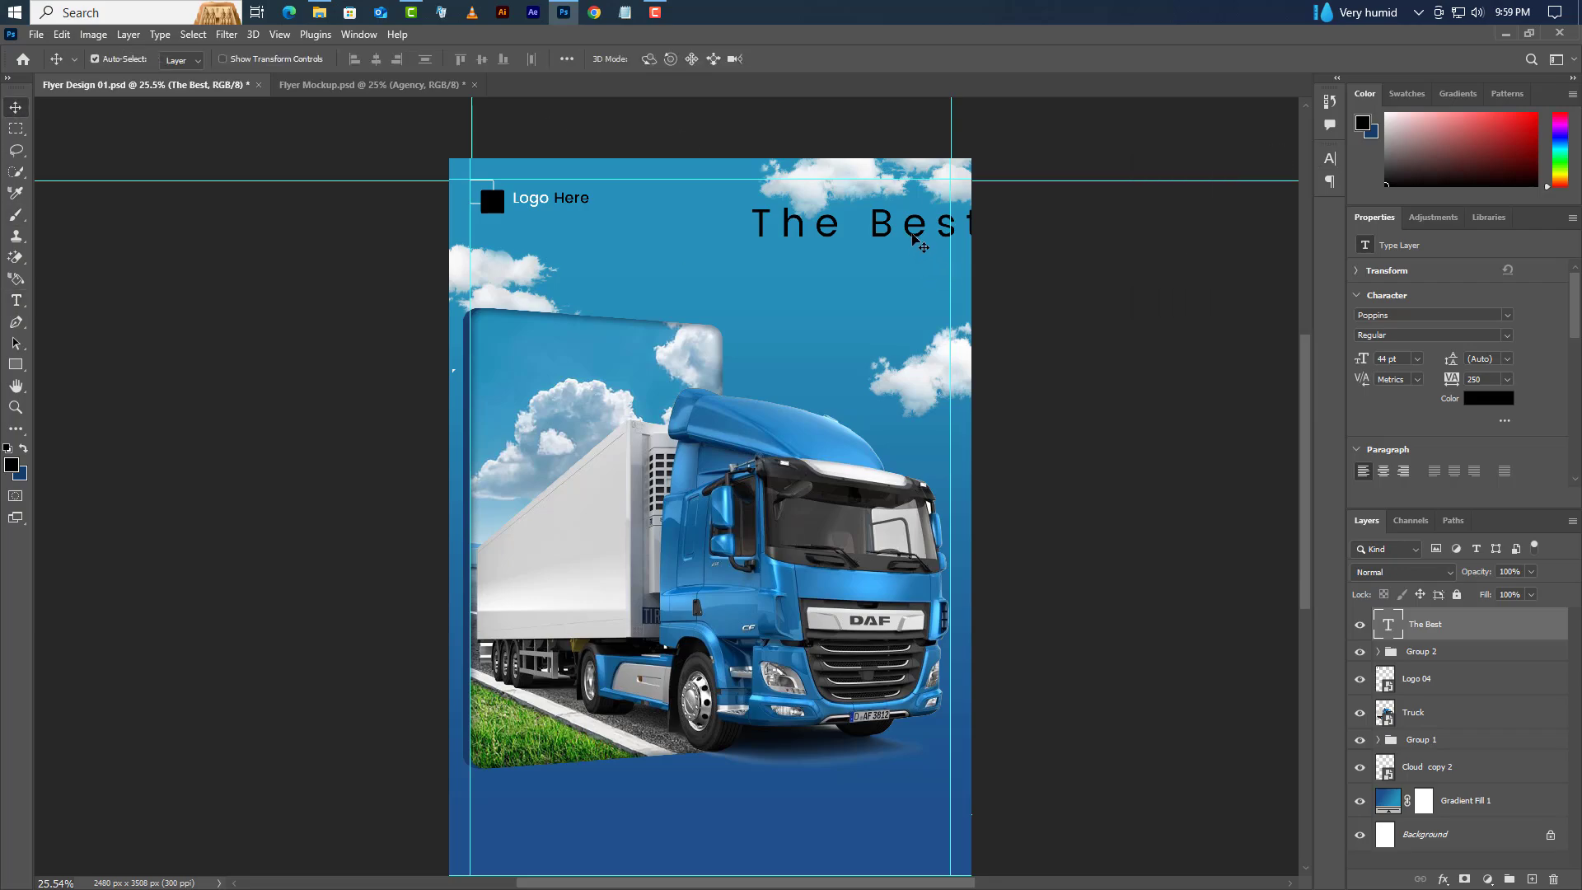
left_click_drag(914, 236, 885, 213)
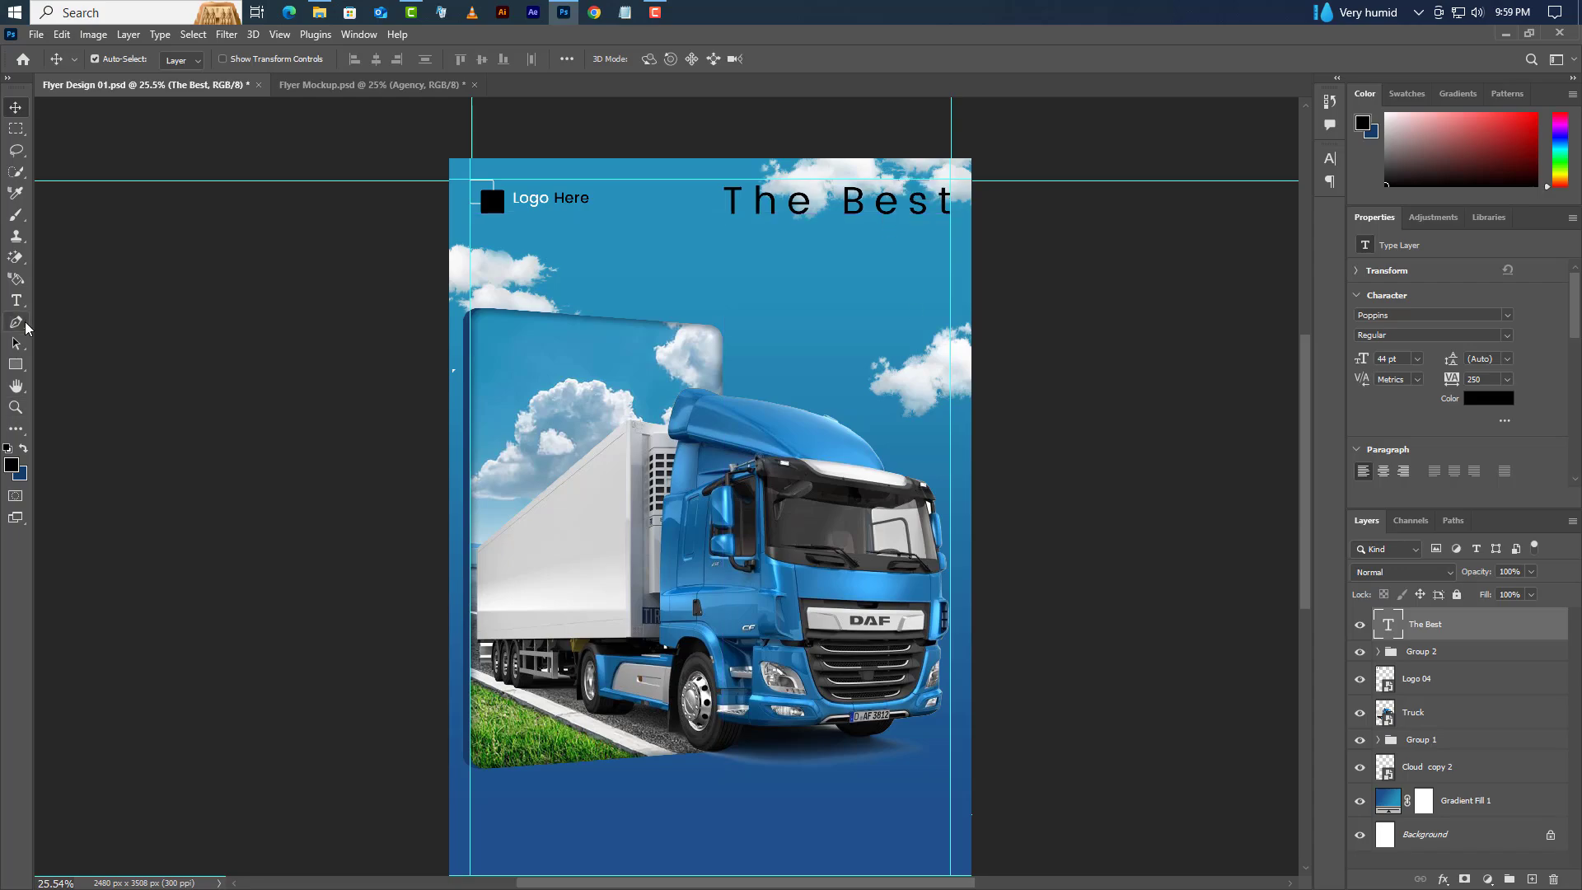
left_click(17, 302)
- Add the word 'Transport' beneath The Best and reset its tracking to 0
left_click(718, 268)
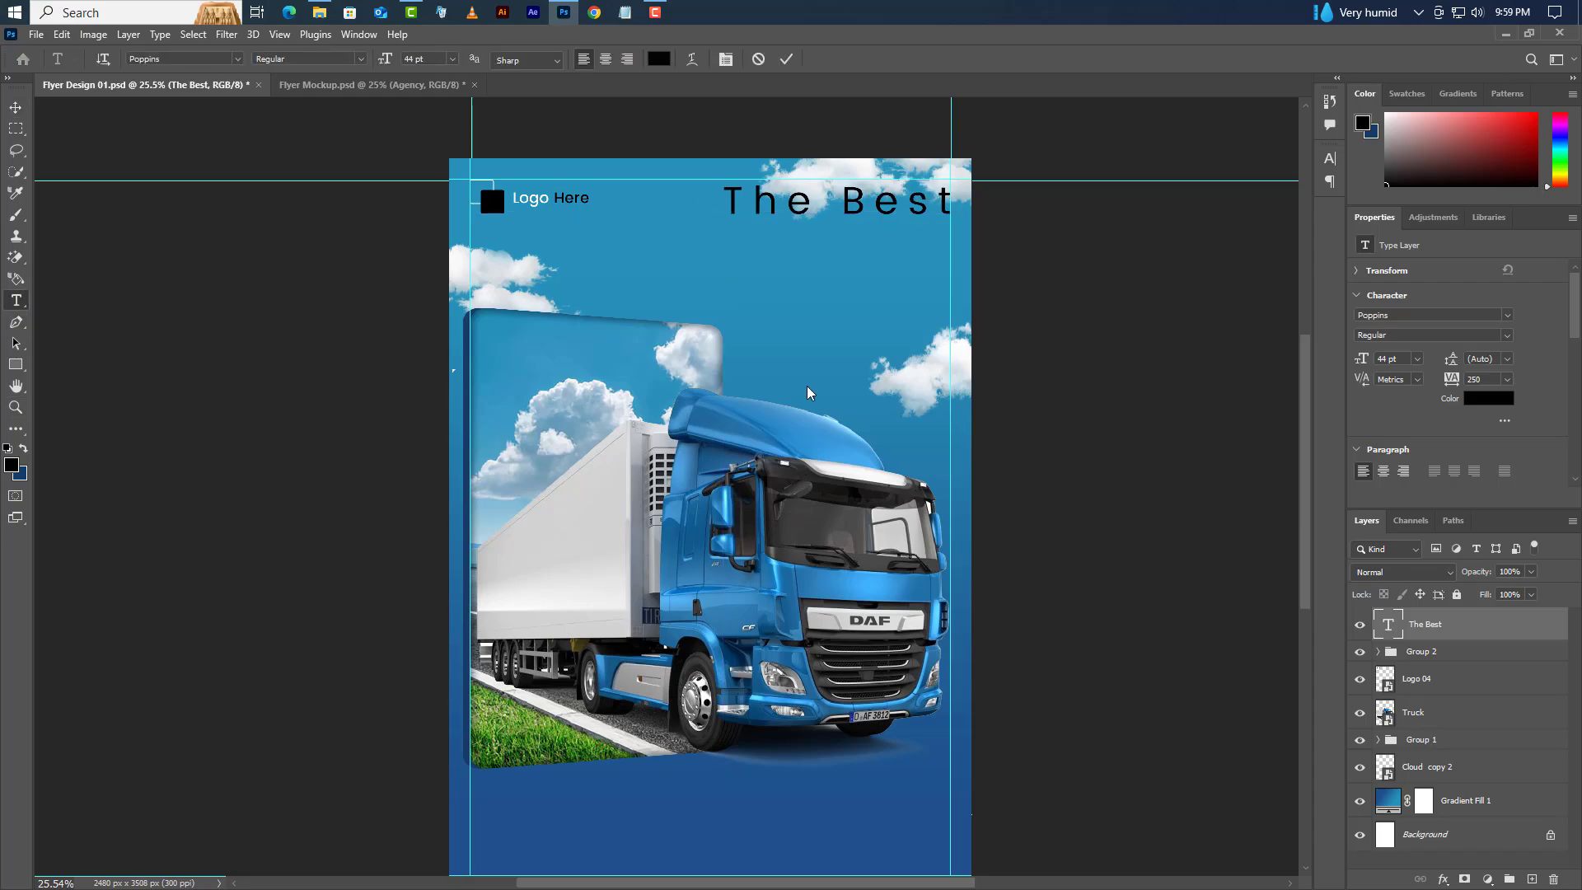
type("Tra")
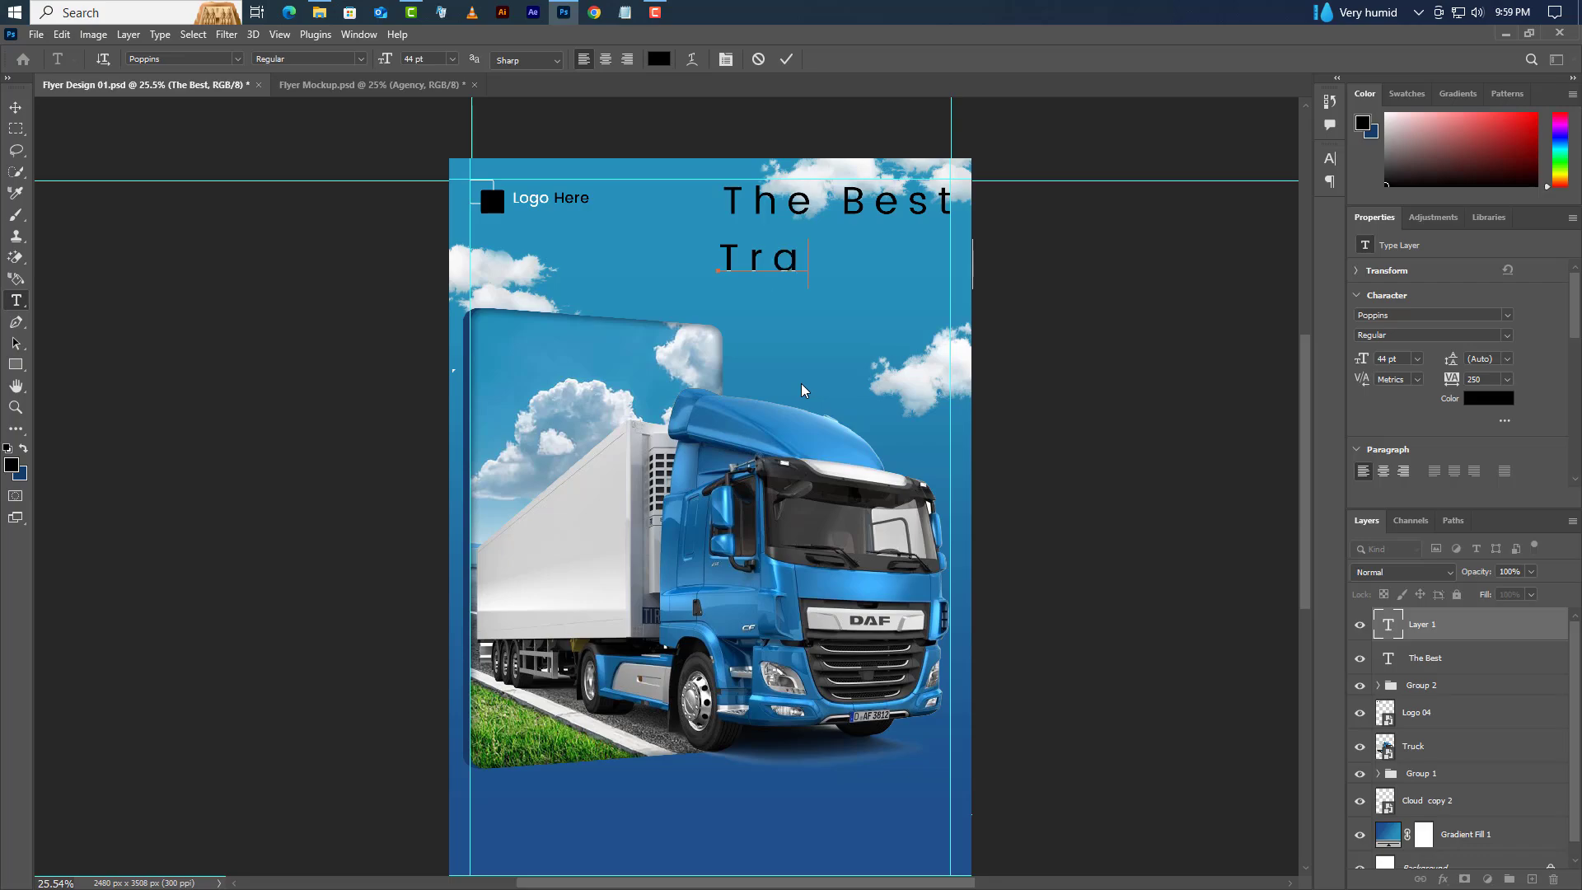
type("nsport")
left_click(787, 58)
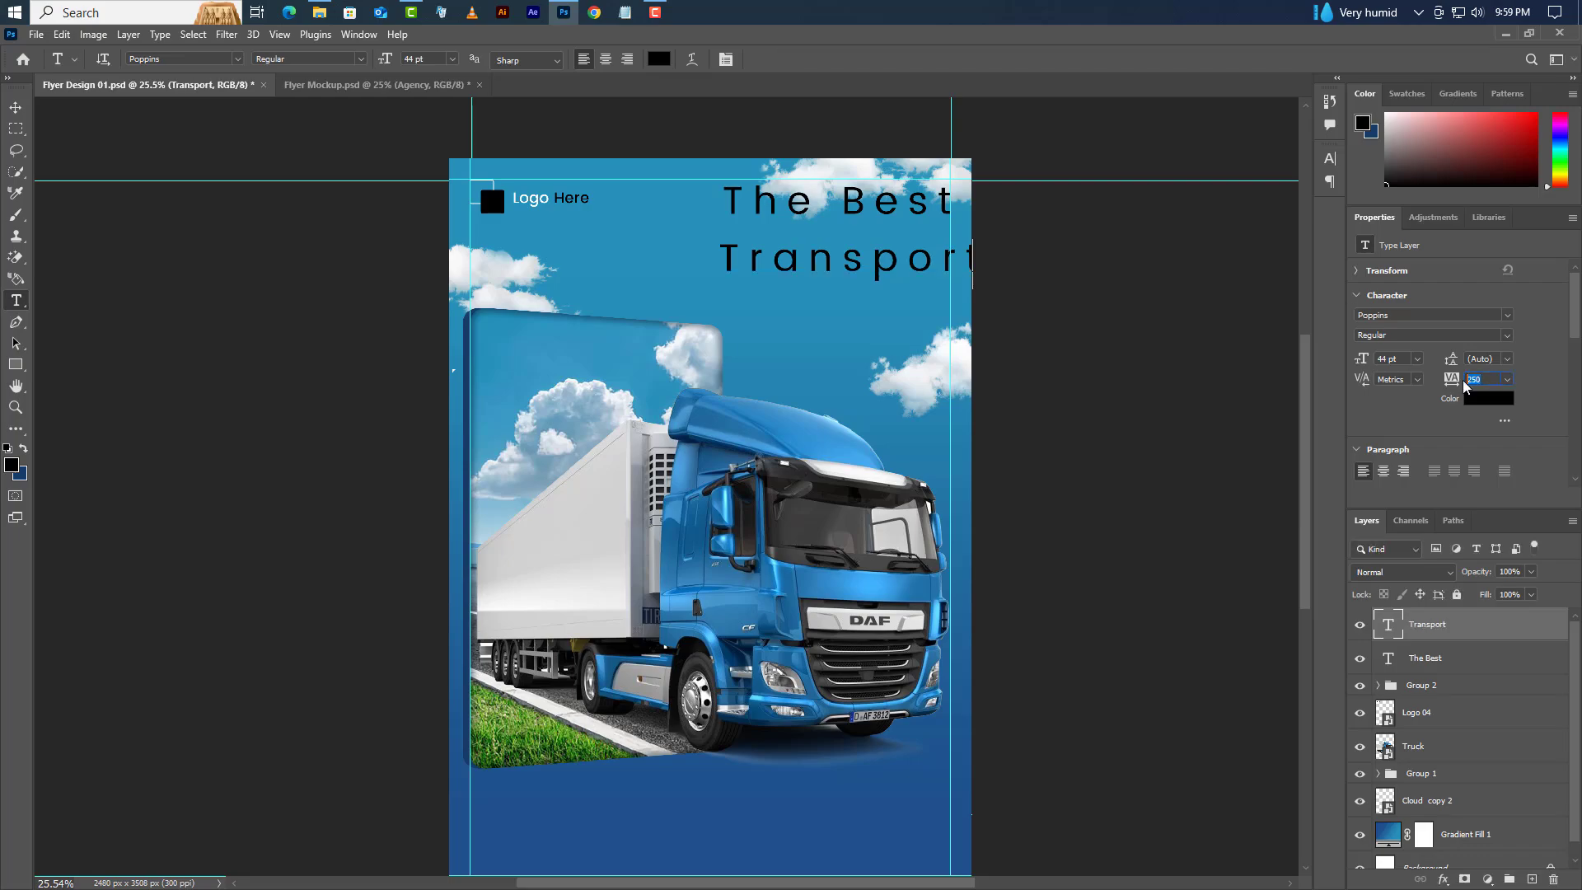
type("0")
key("Return")
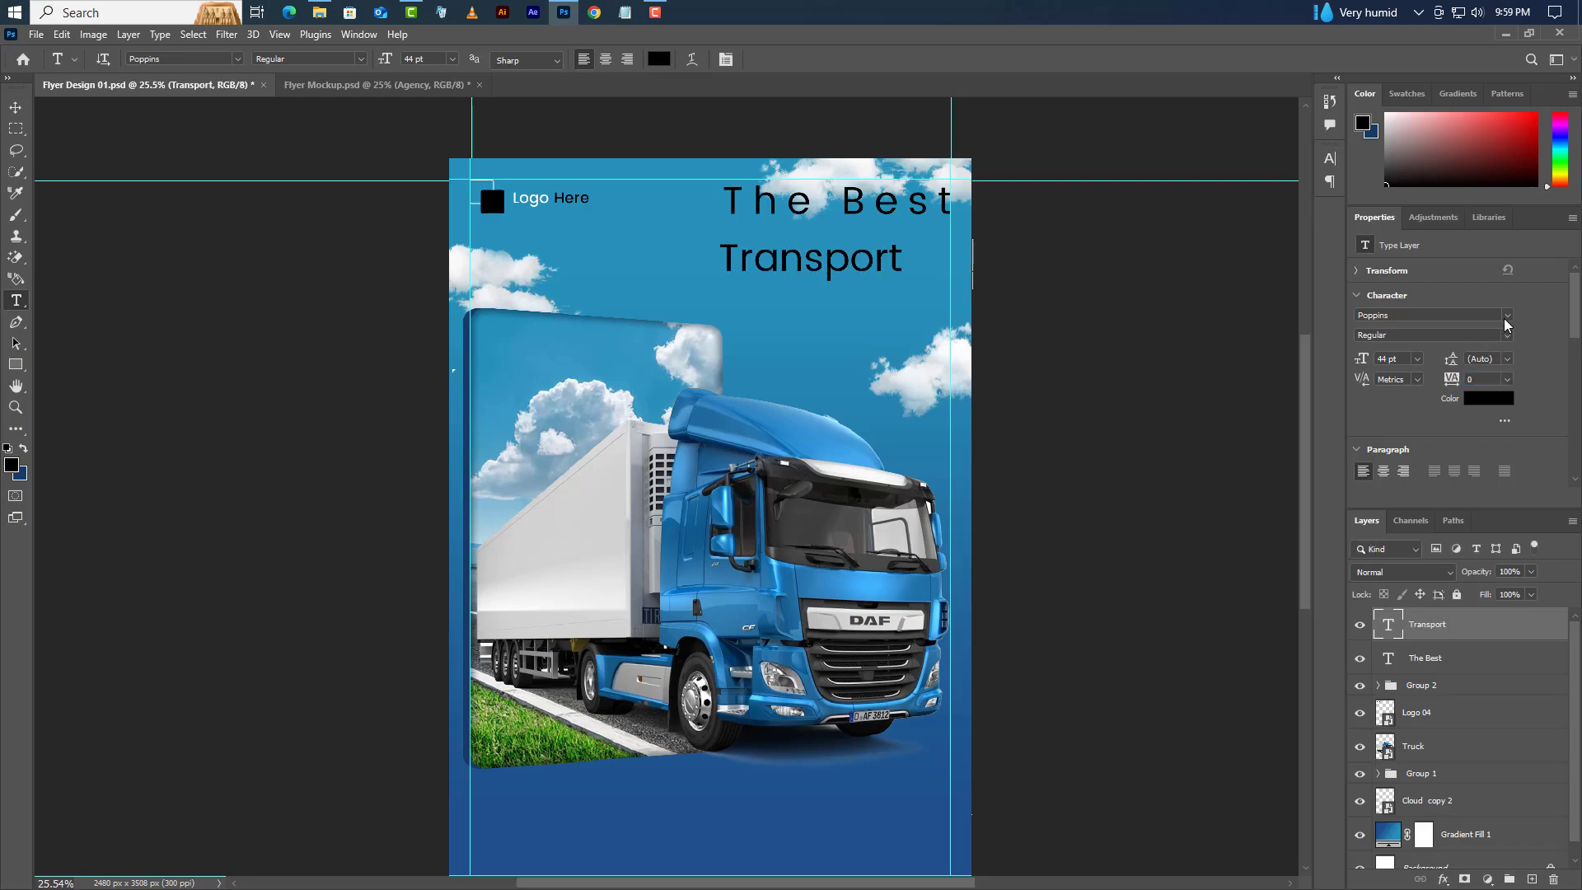
left_click(1508, 316)
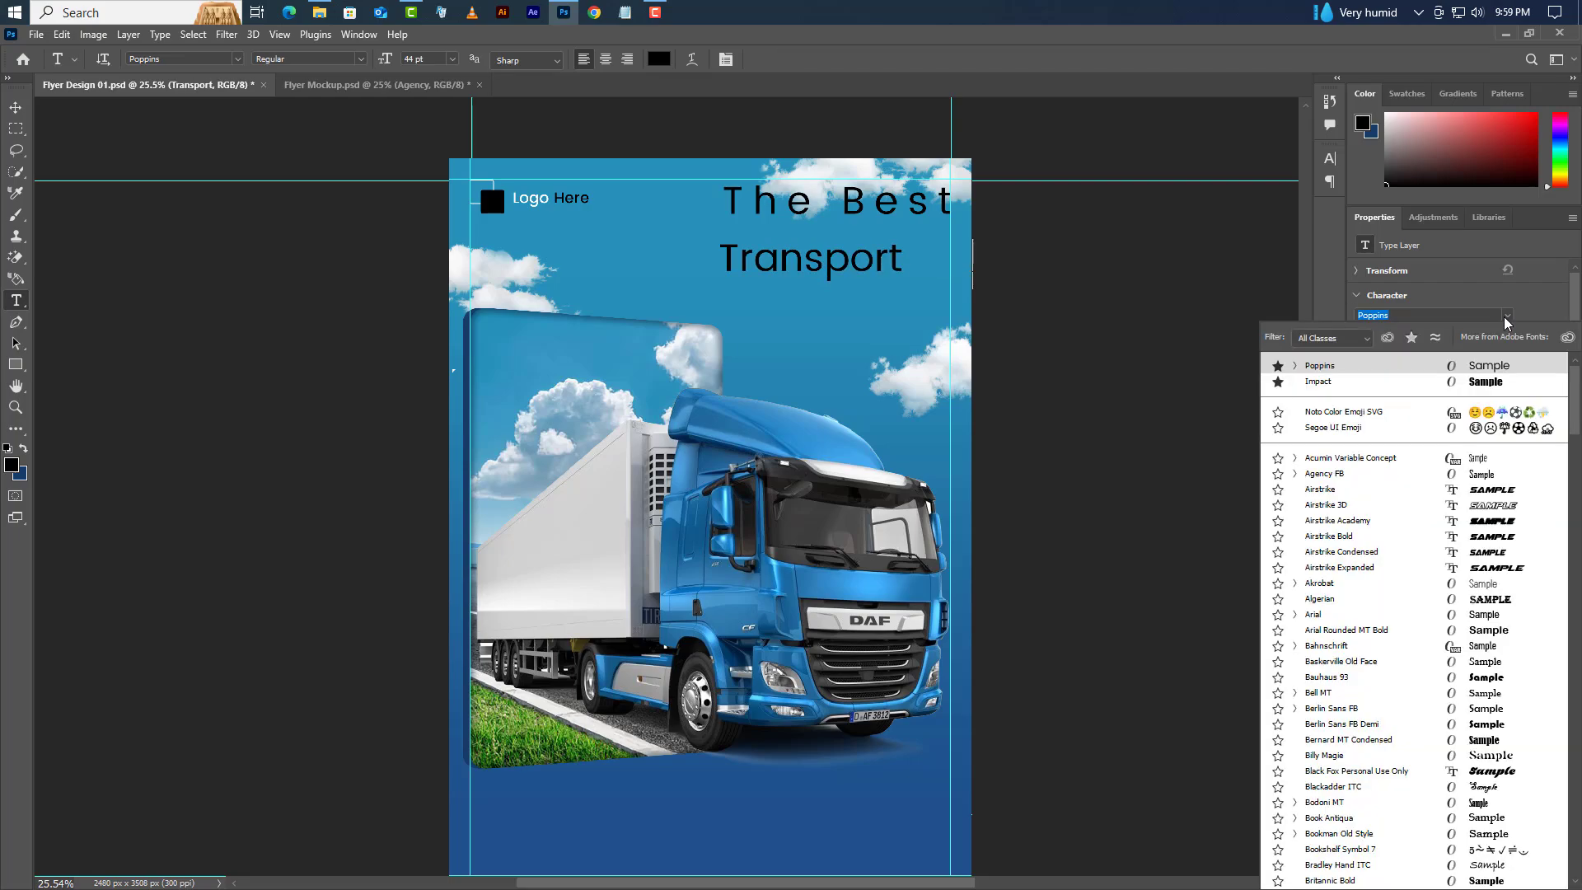
- Set the Transport heading to white Impact in All Caps
left_click(1330, 385)
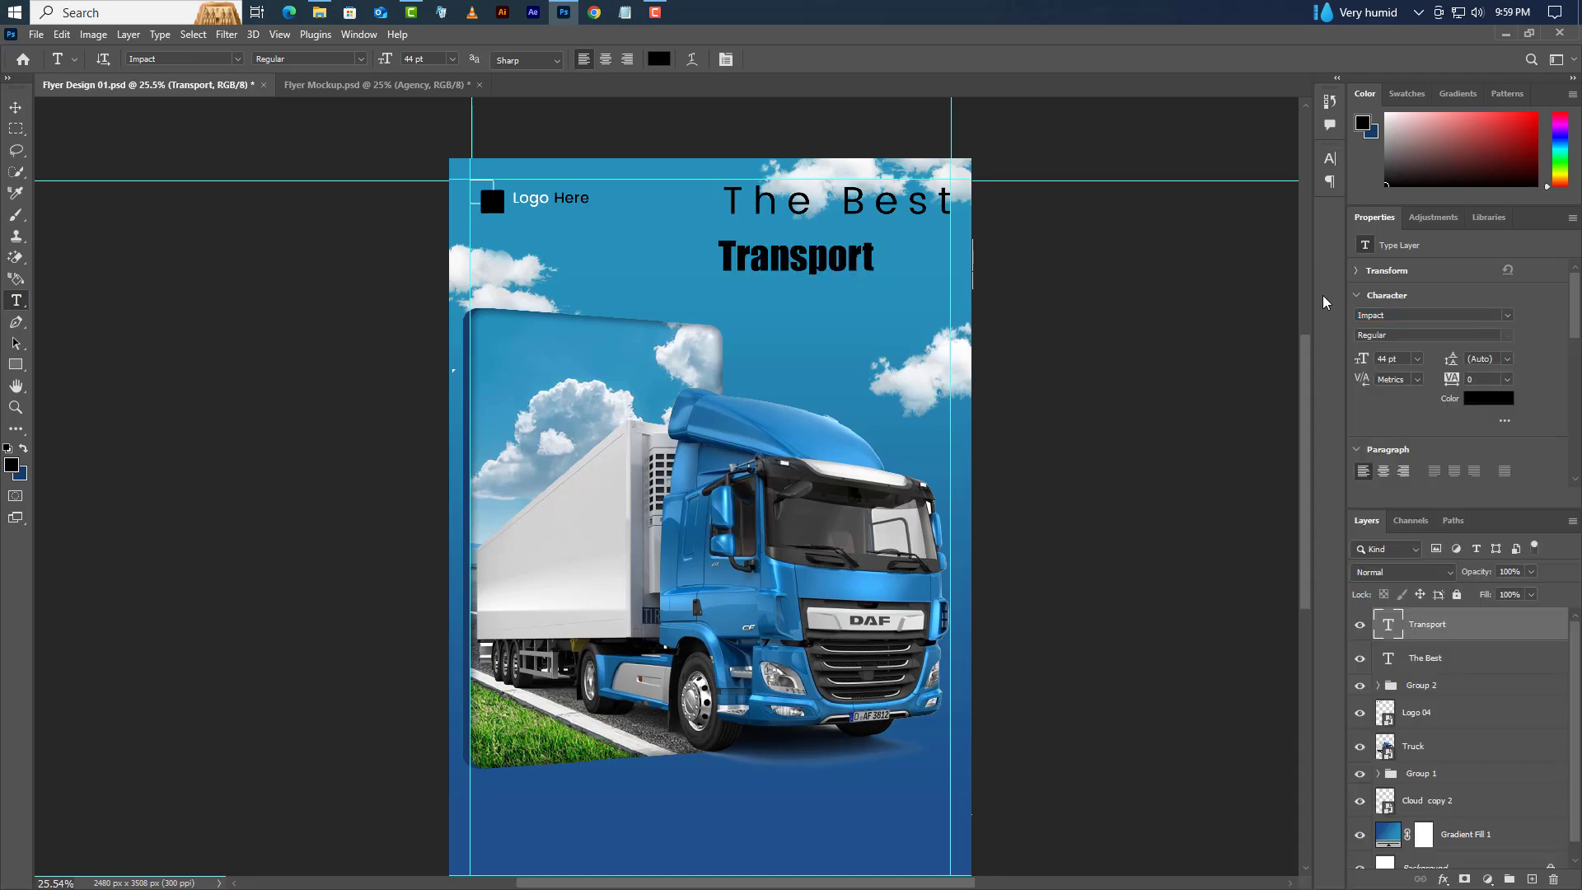
left_click(1330, 159)
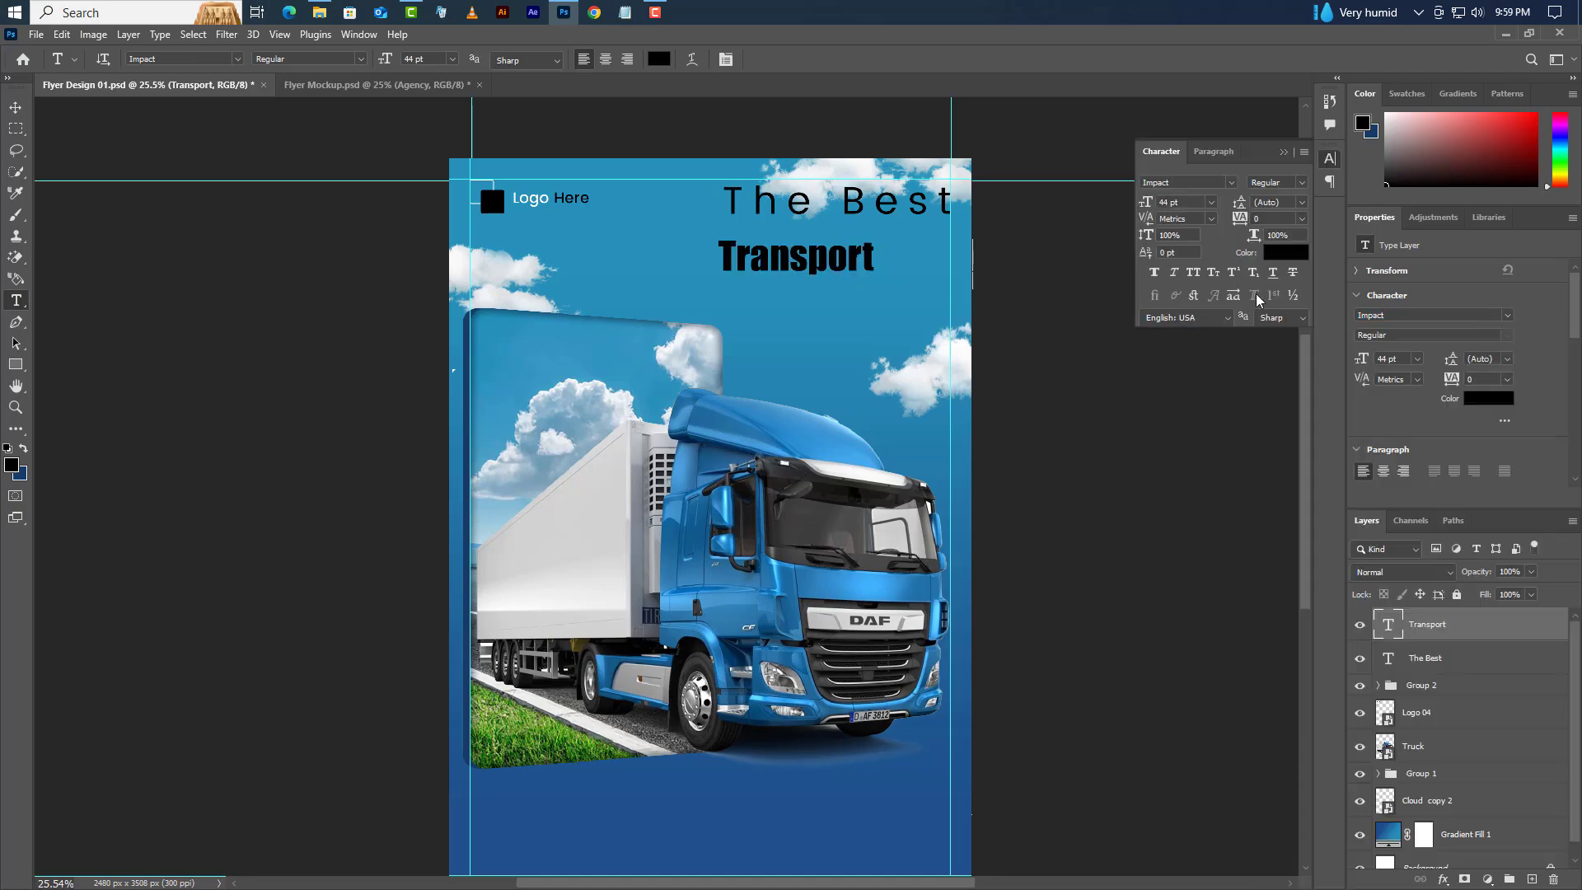
left_click(1285, 253)
left_click_drag(1204, 641, 1054, 515)
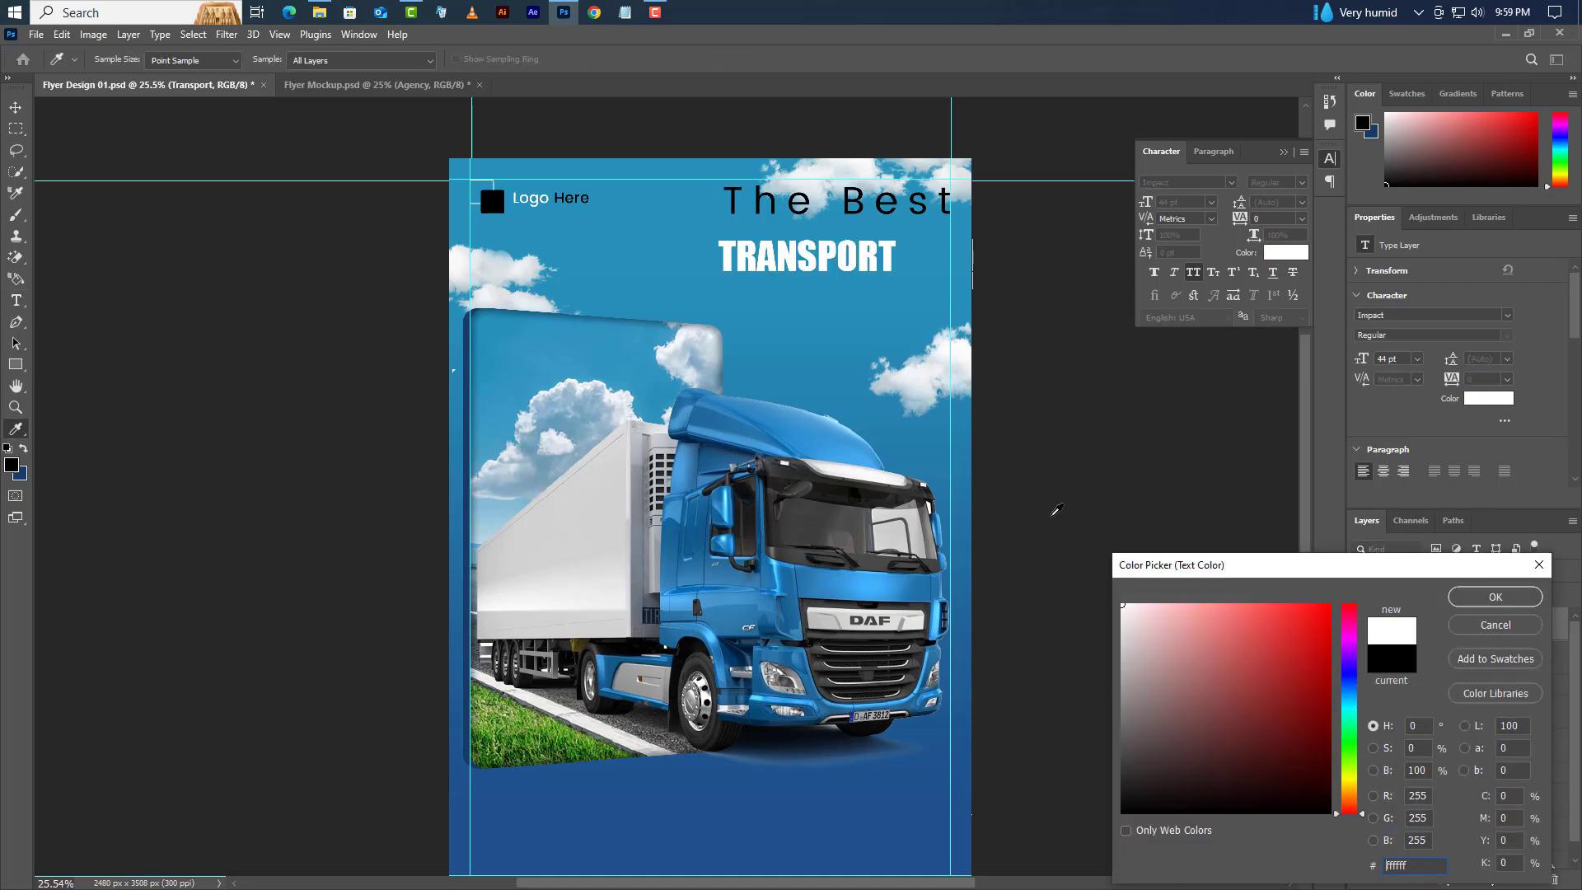
left_click(1456, 606)
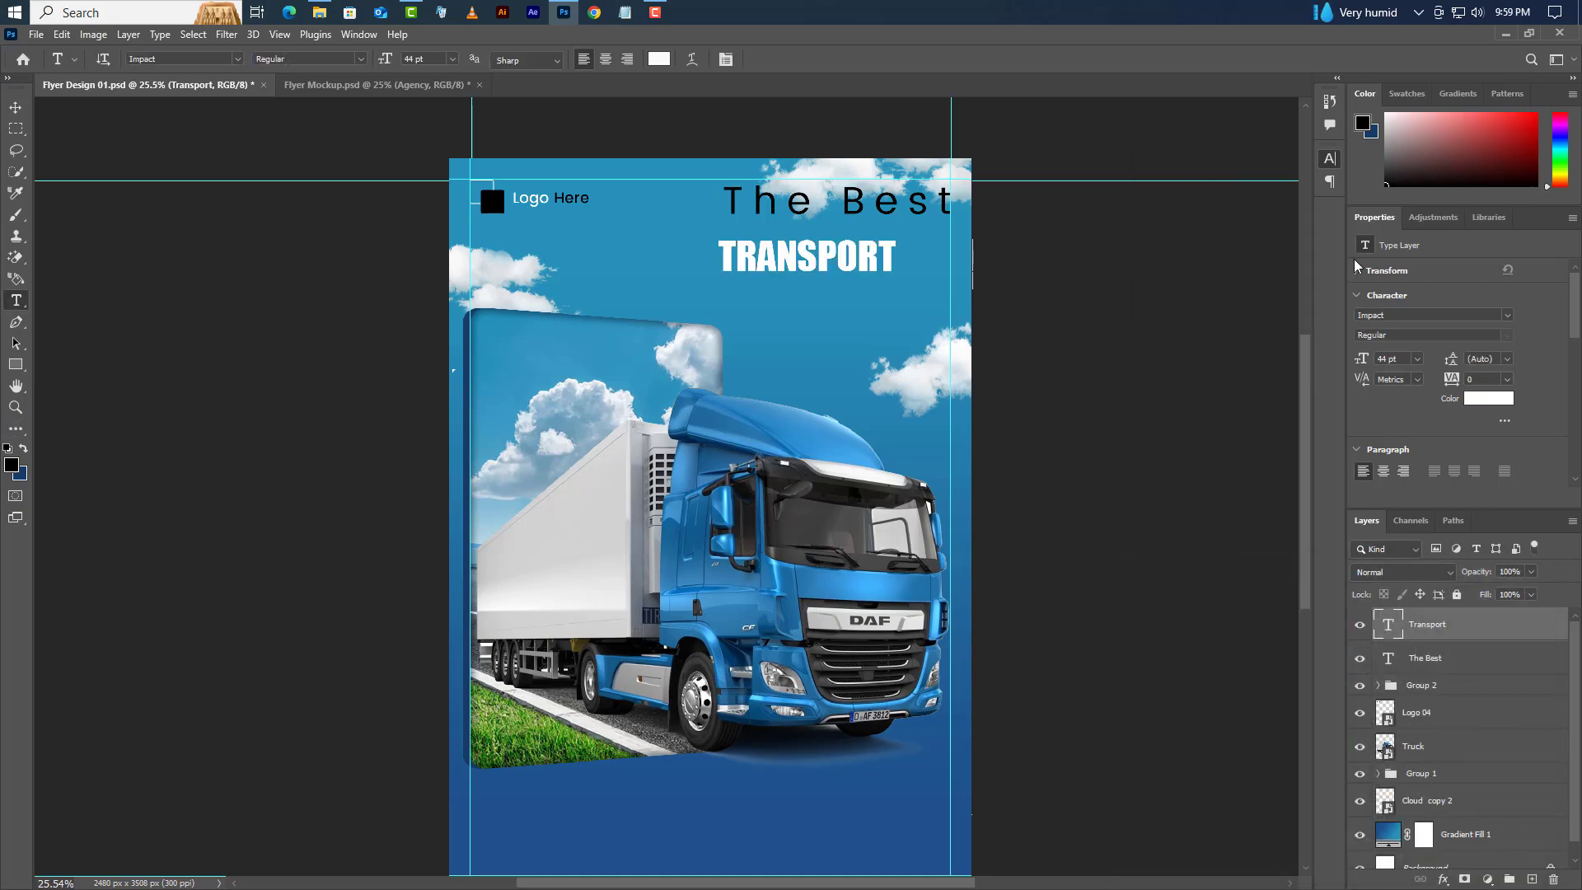
- Enlarge TRANSPORT to 54.4 pt and position it right-aligned under The Best
left_click(15, 107)
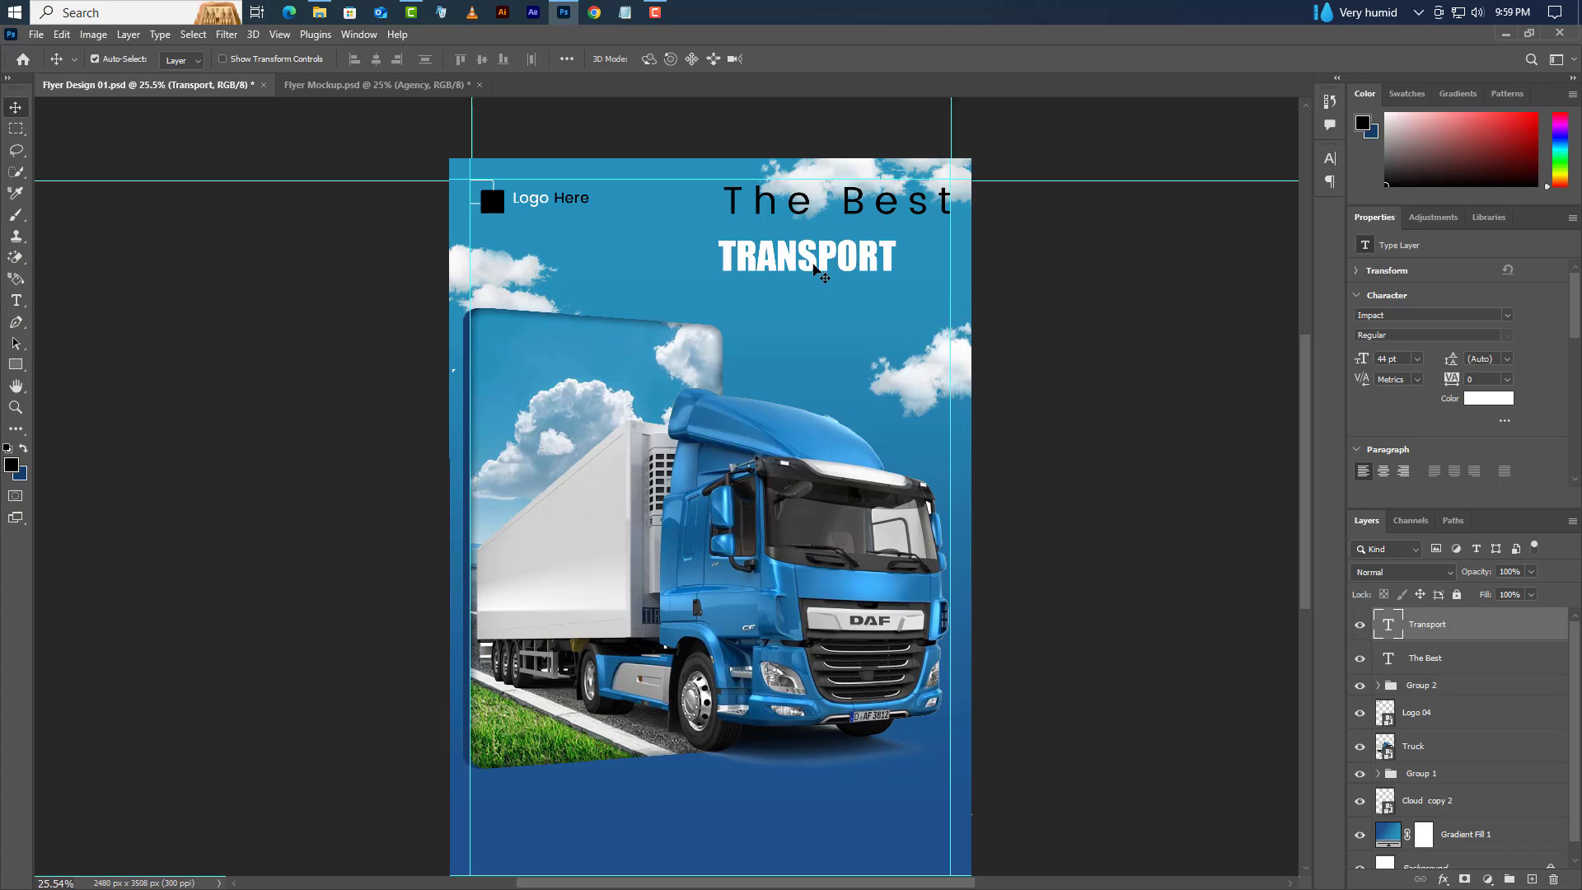
left_click_drag(815, 268, 868, 272)
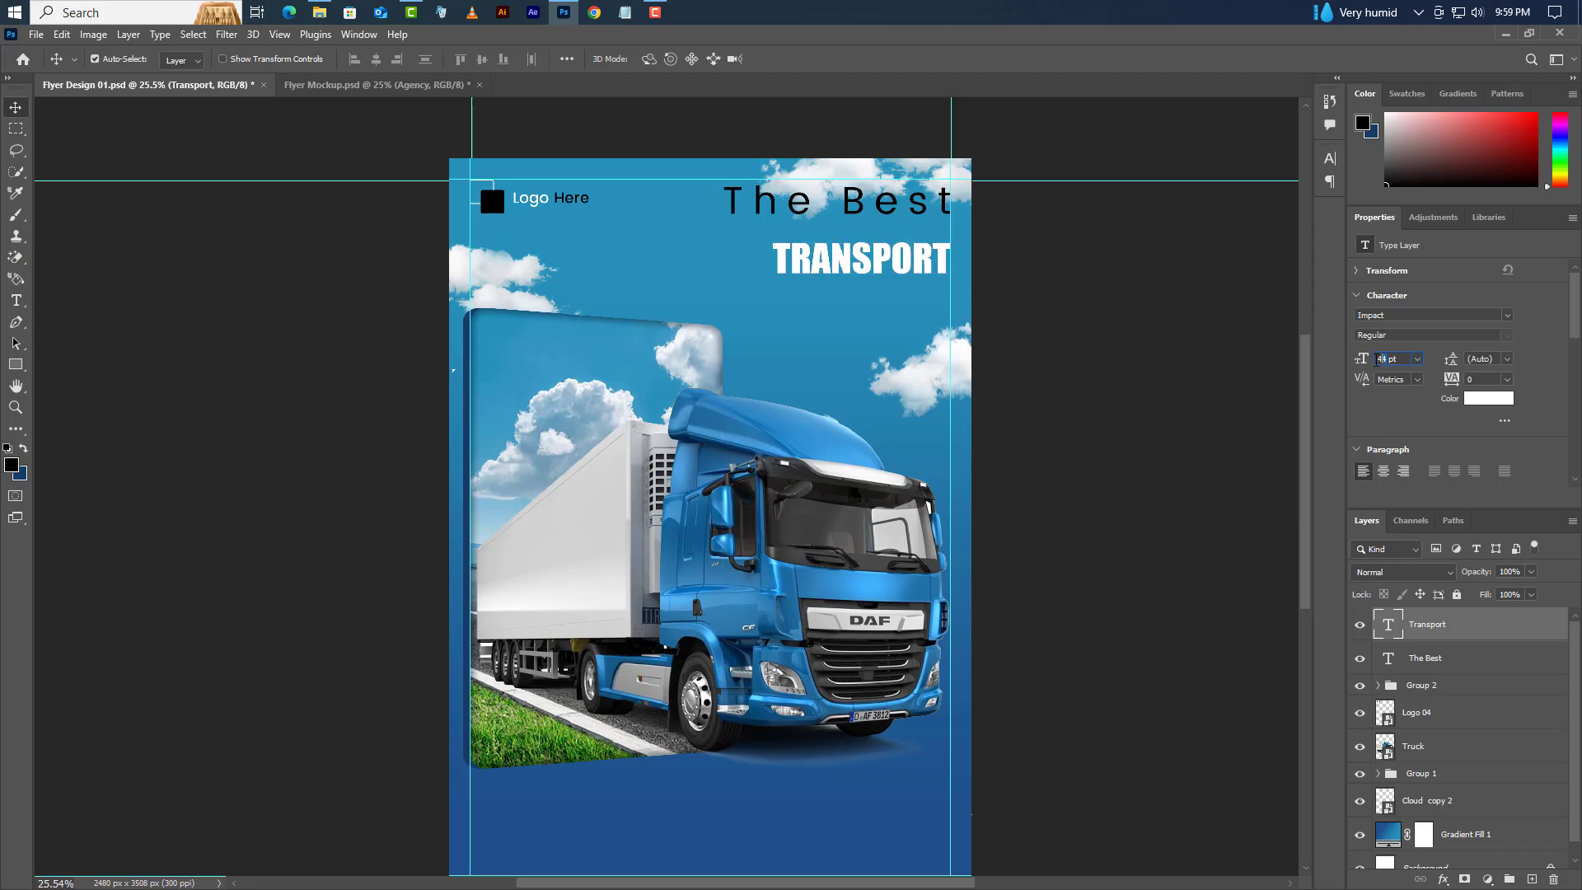
type(".4")
key("Return")
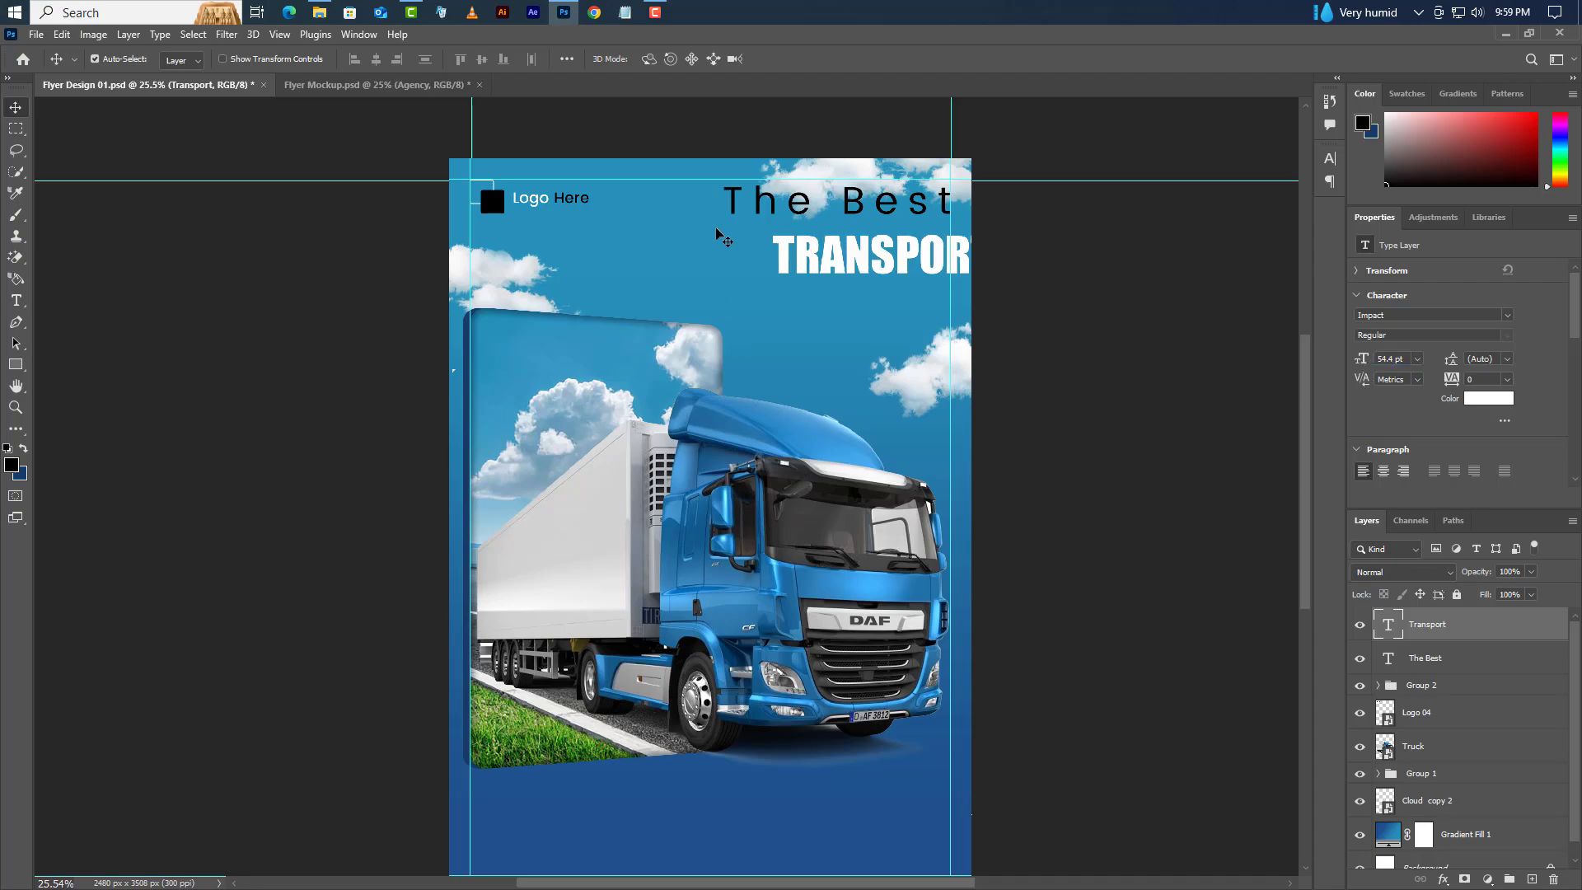
left_click_drag(781, 252, 740, 252)
key("shift+Up")
key("shift+Up")
key("shift+Up")
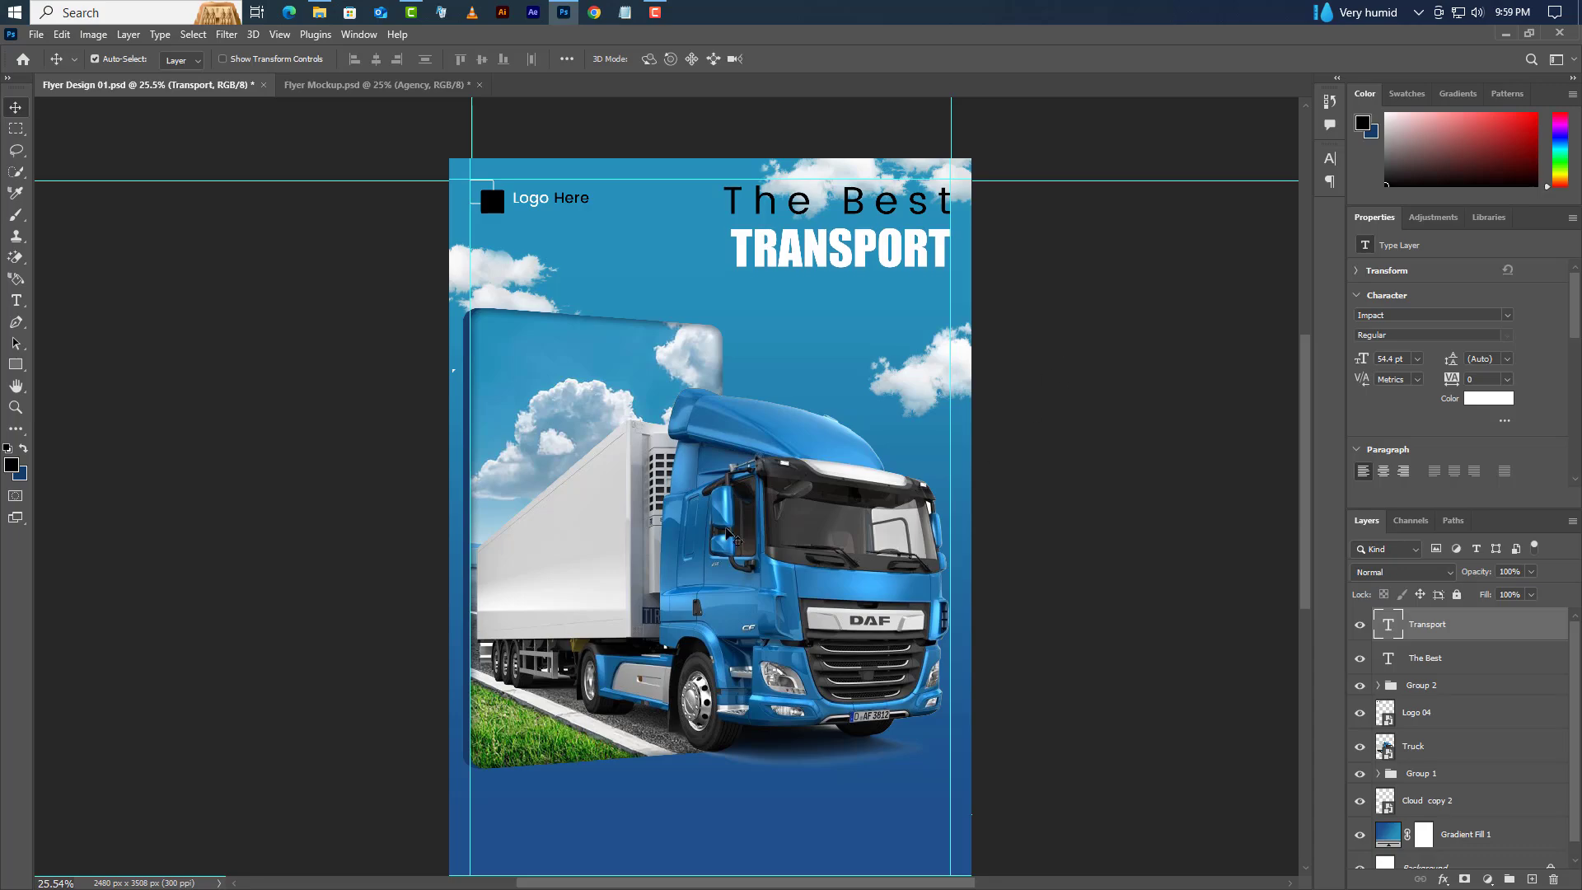
left_click(15, 301)
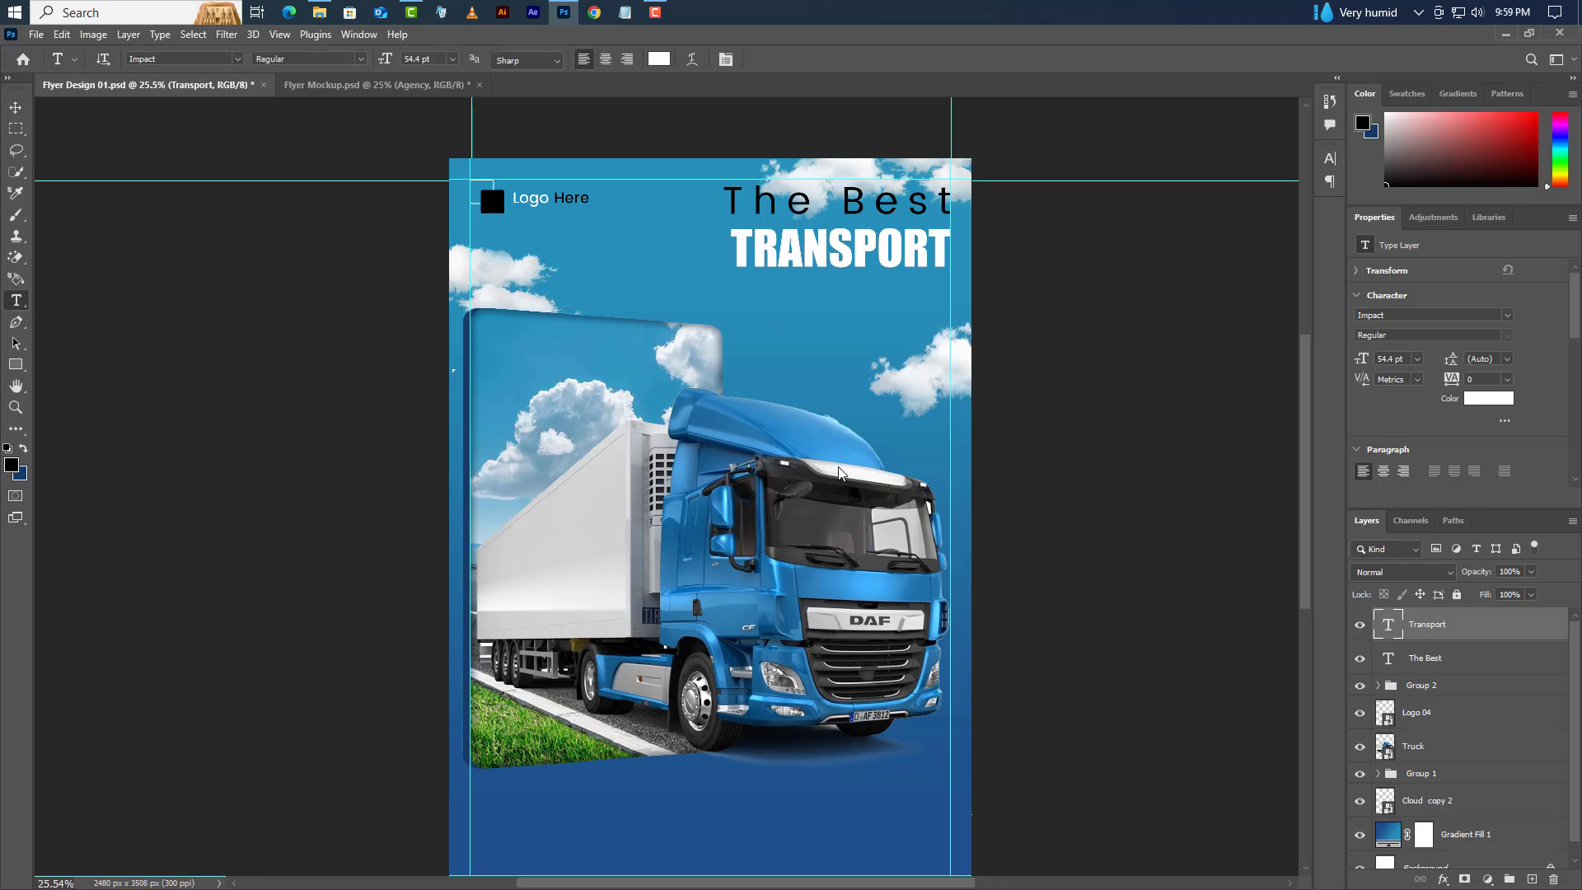
- Type AGENCY below TRANSPORT and size it to 58.5 pt
left_click(745, 322)
type("AG")
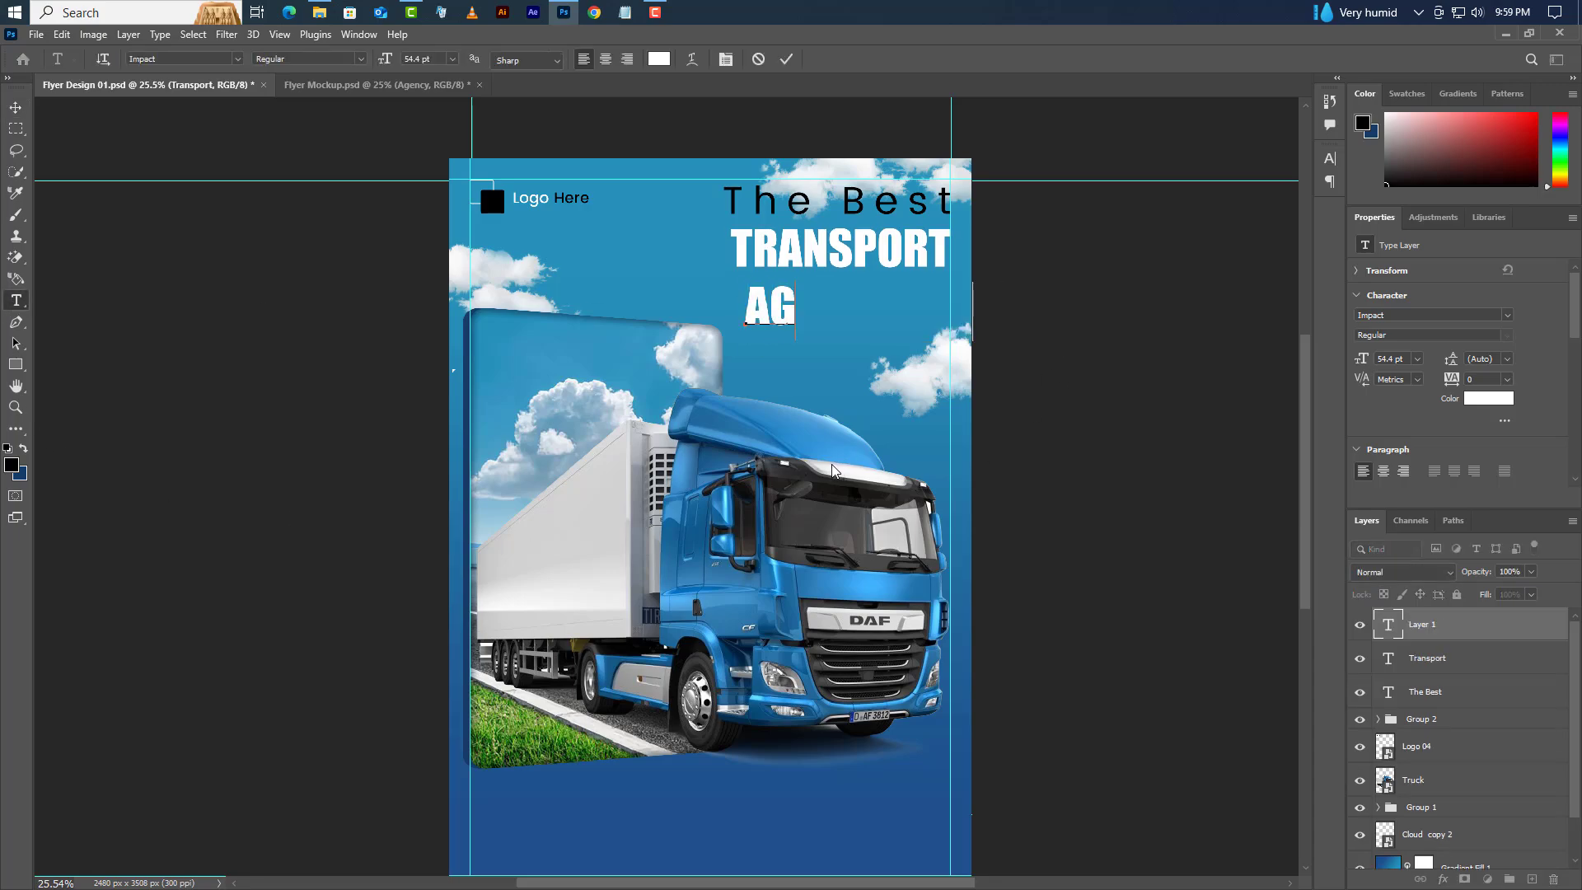
type("ENCY")
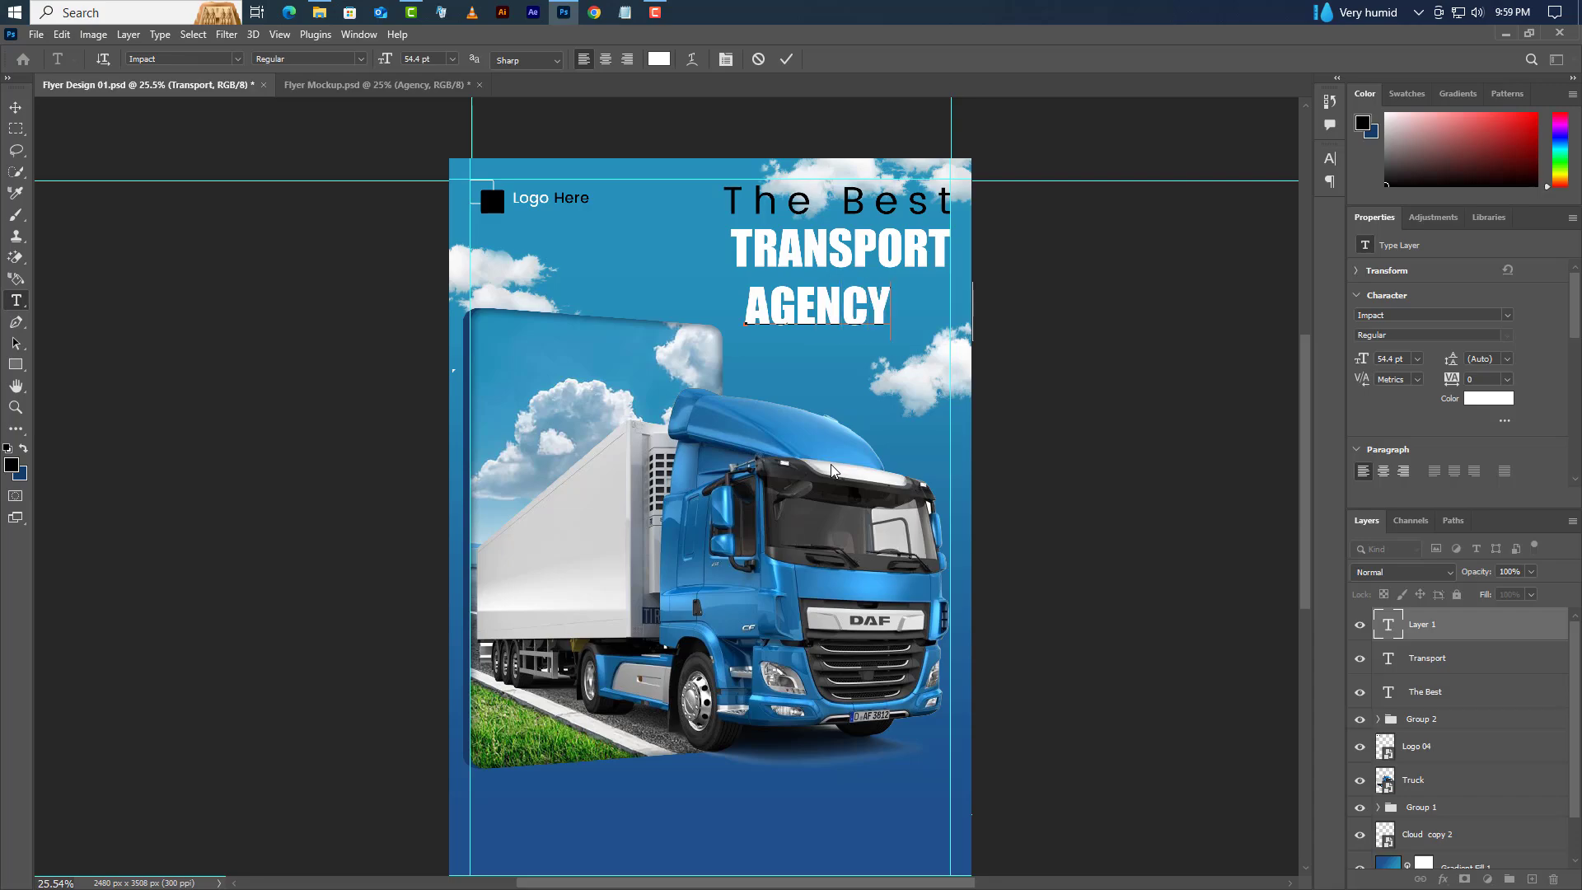
left_click(786, 58)
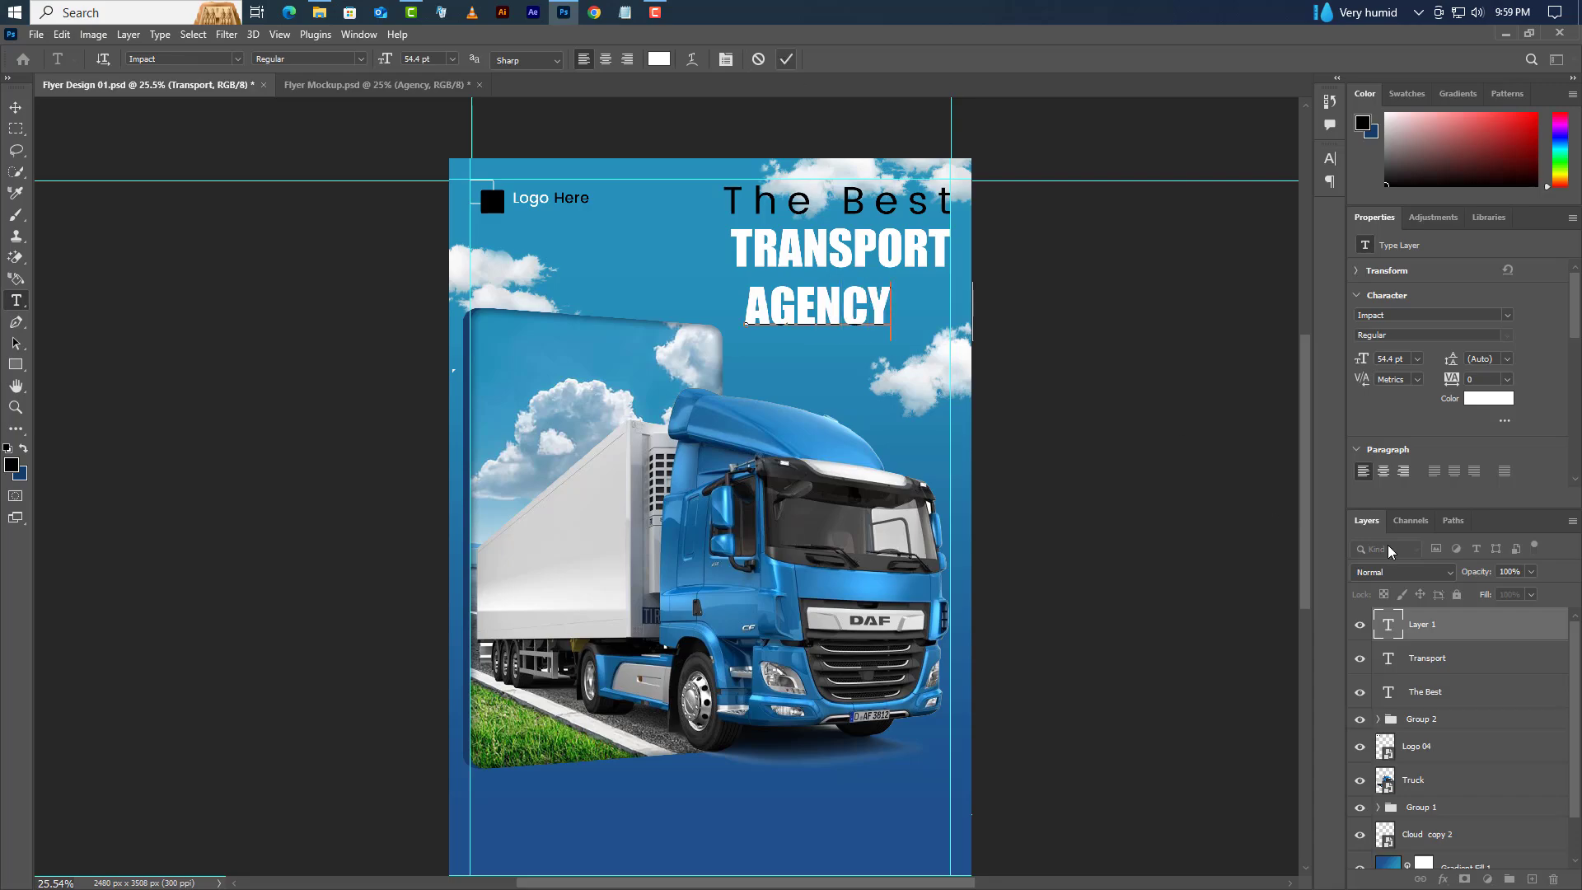
double_click(1397, 359)
type("58")
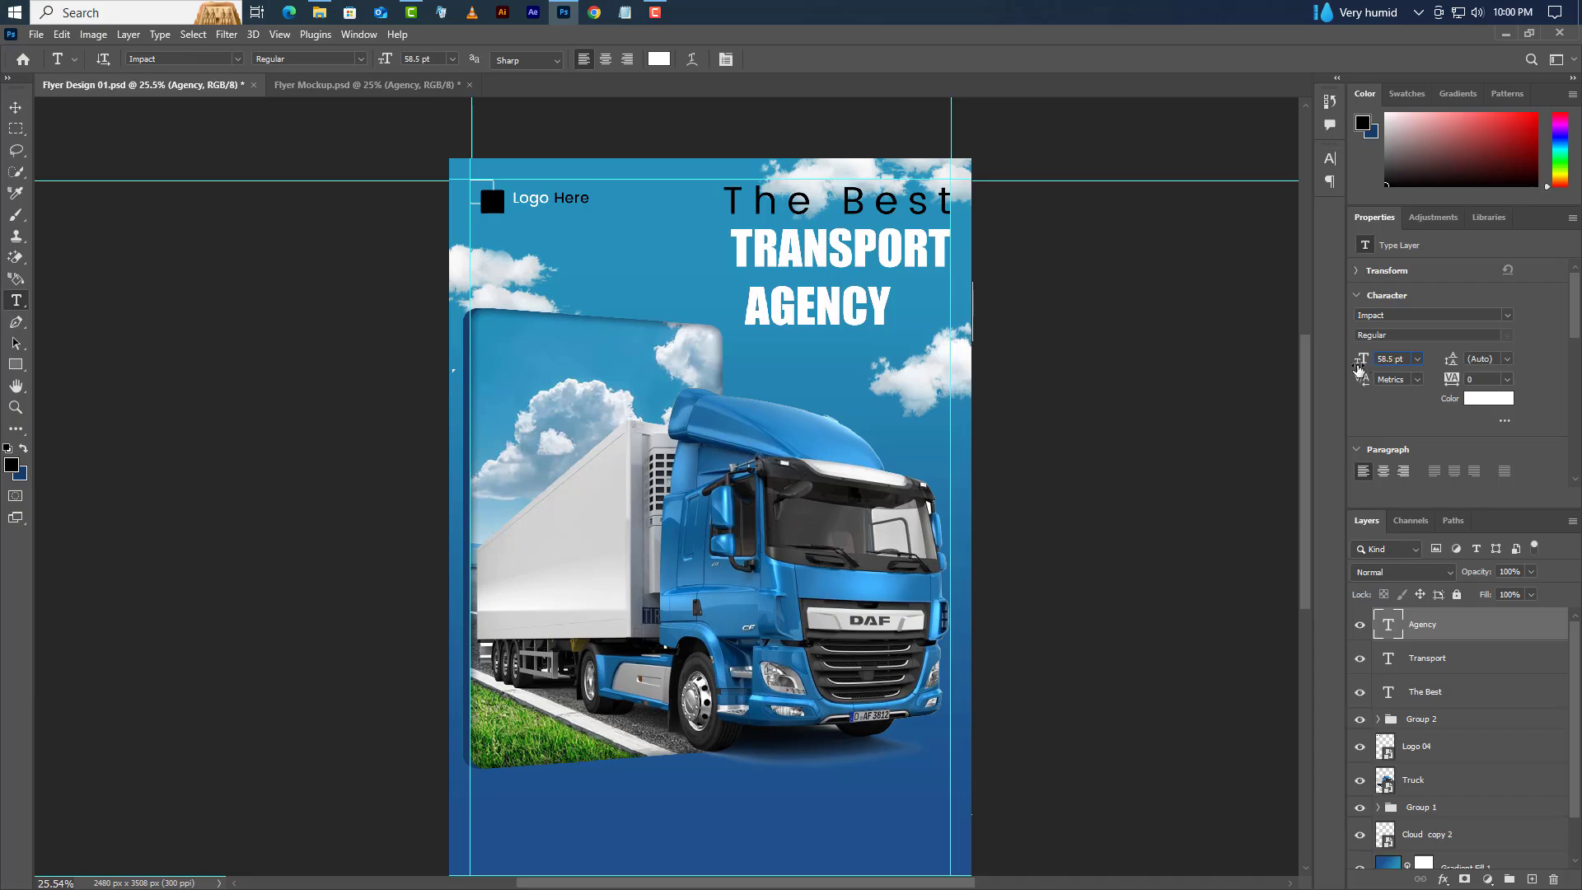
left_click(1330, 159)
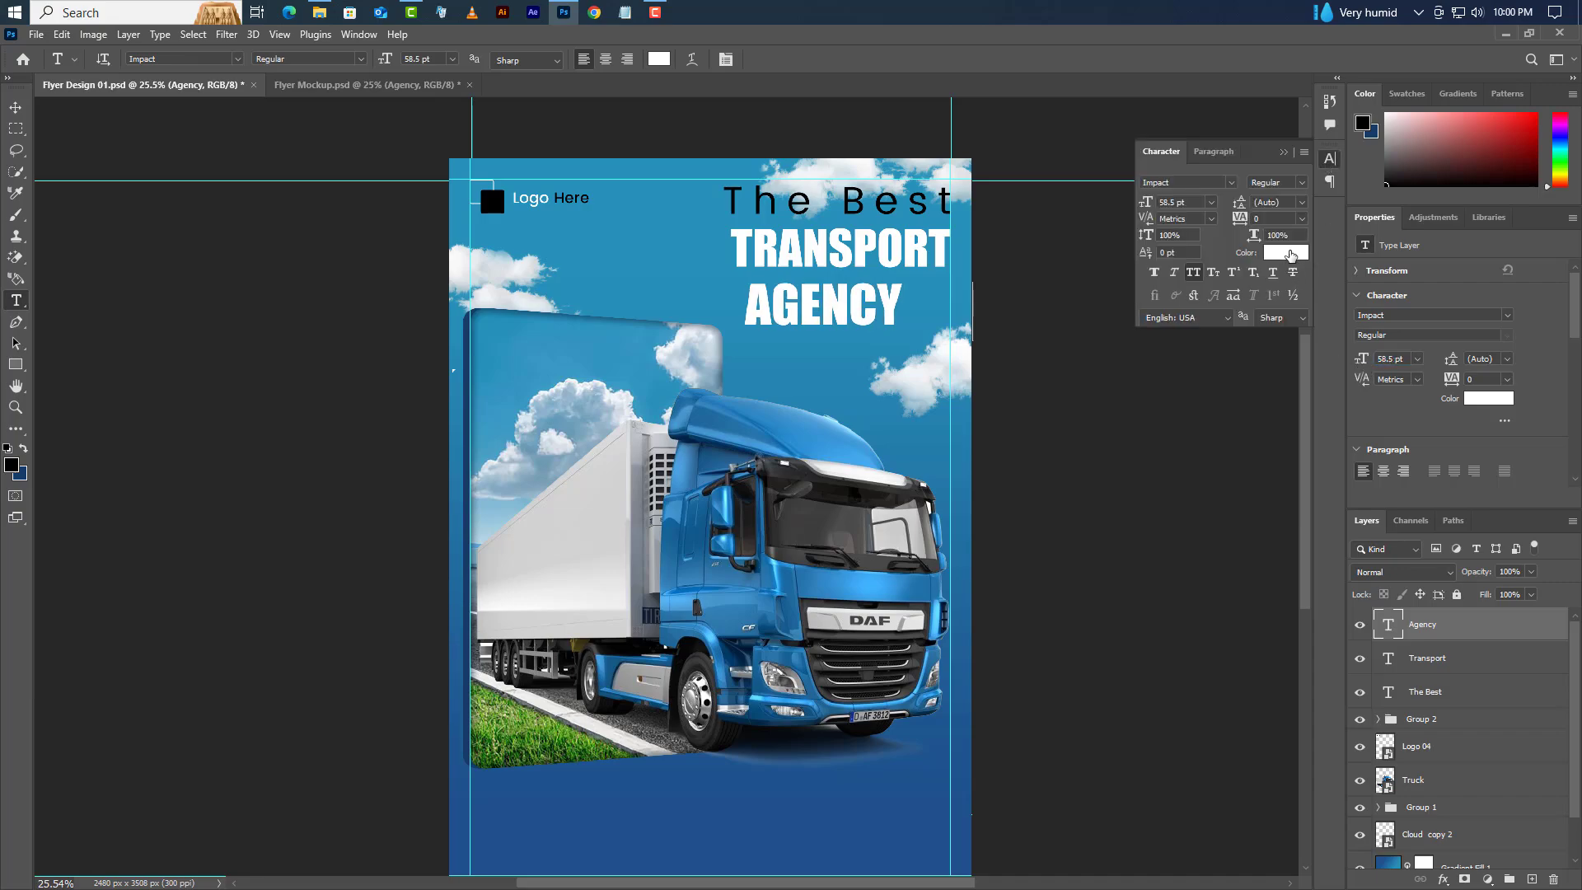
- Make AGENCY black and align its right edge under TRANSPORT
left_click(1291, 254)
left_click(11, 465)
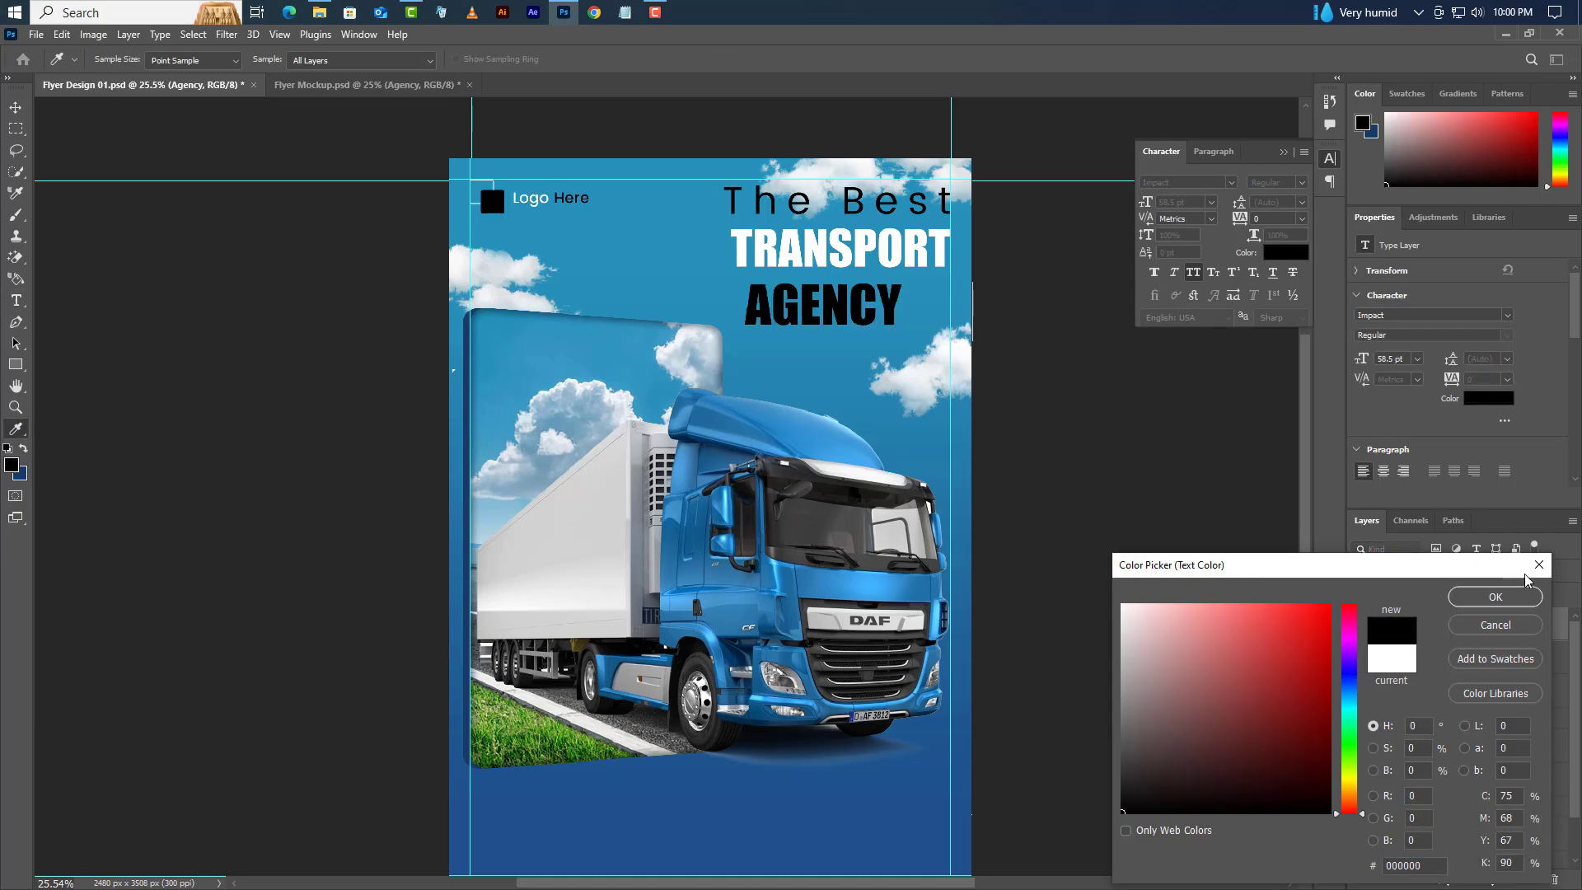
left_click(1495, 597)
left_click(1286, 153)
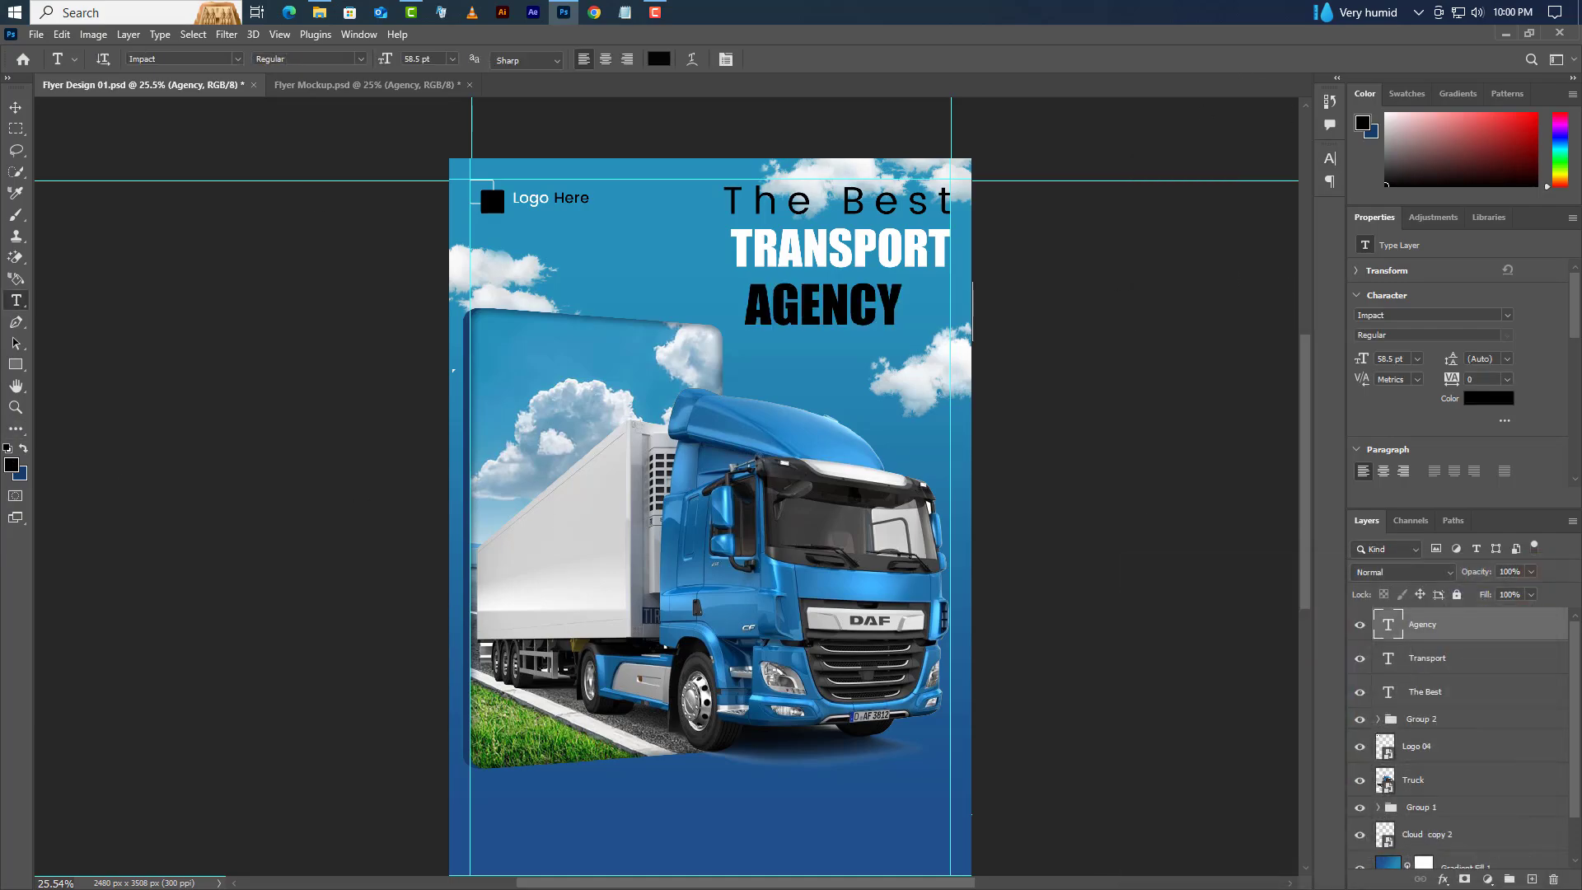
key("v")
left_click_drag(890, 309, 972, 280)
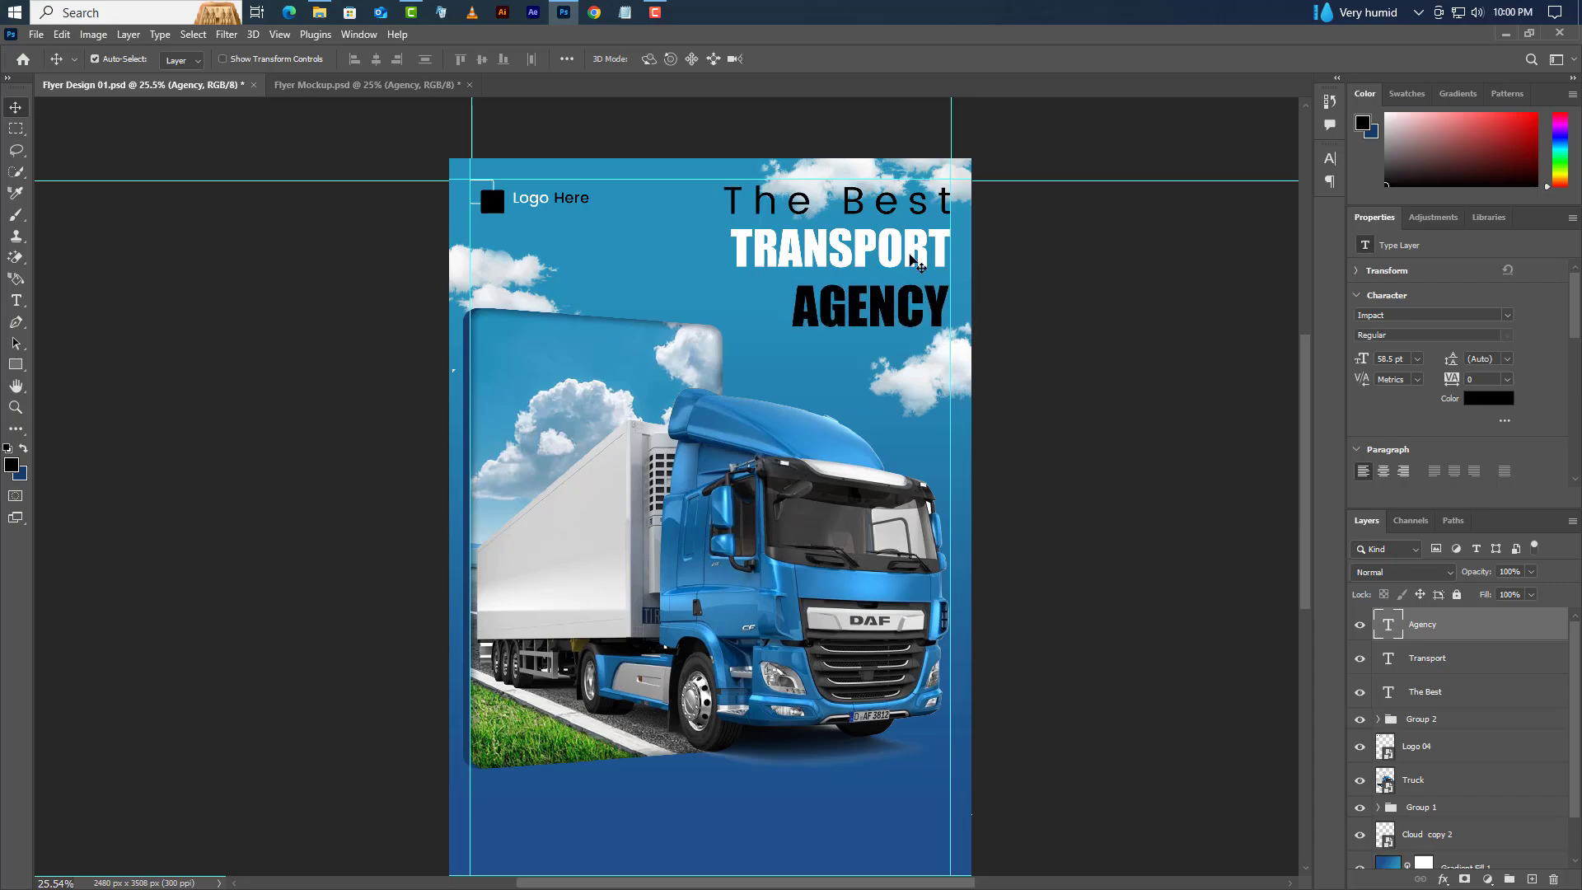
left_click(912, 257)
- Draw a thin black 152 × 5 px rectangle dash to the left of AGENCY
scroll(993, 354, "down", 1)
key("t")
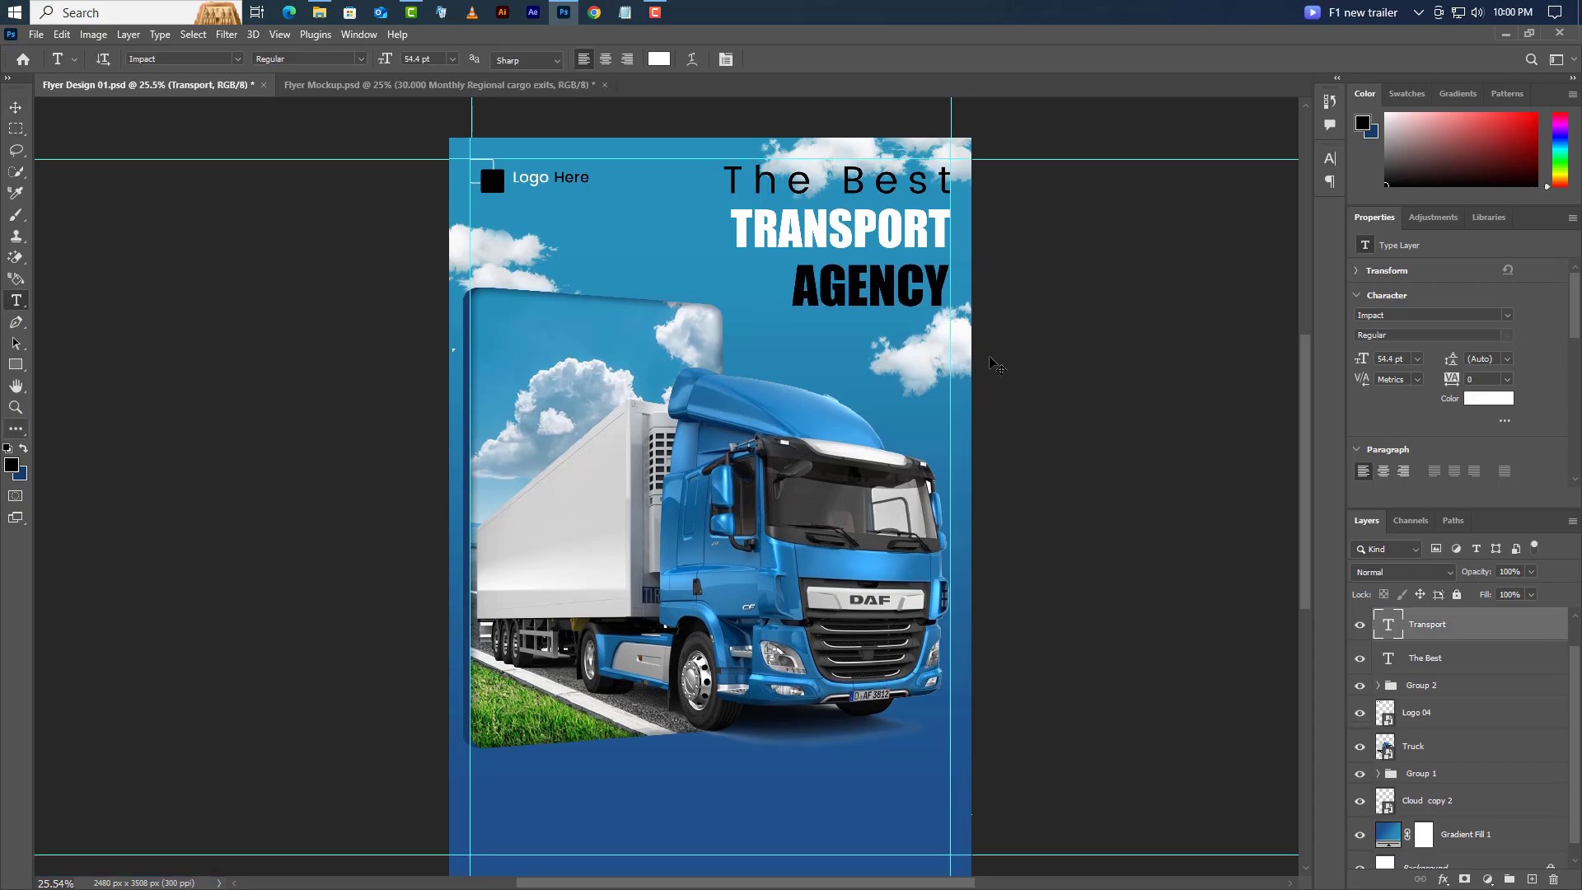
left_click(16, 364)
right_click(16, 363)
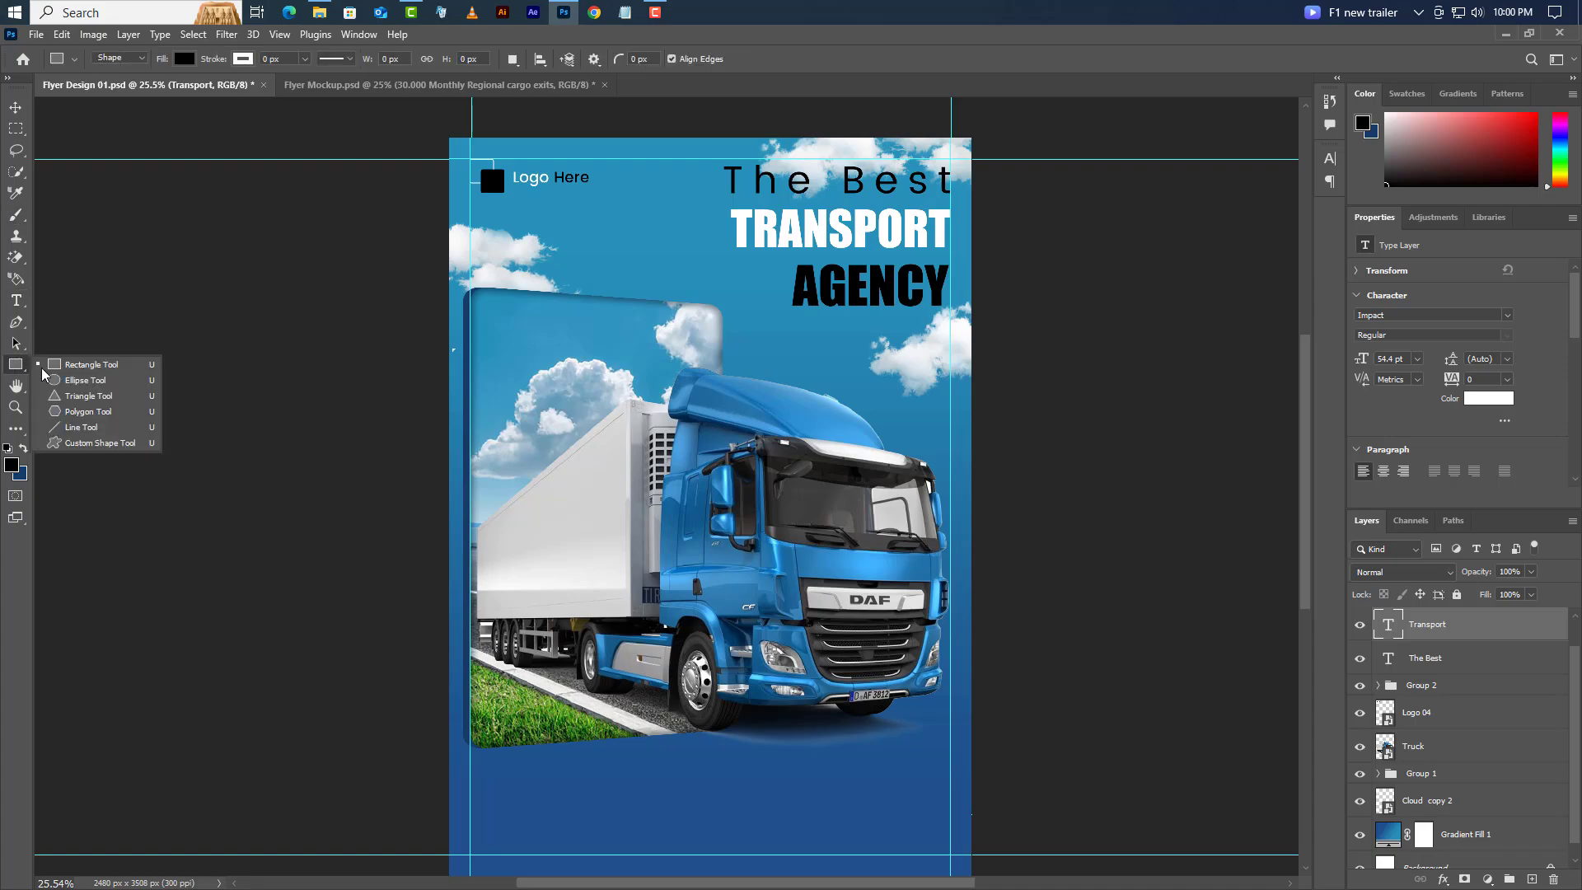
left_click(83, 363)
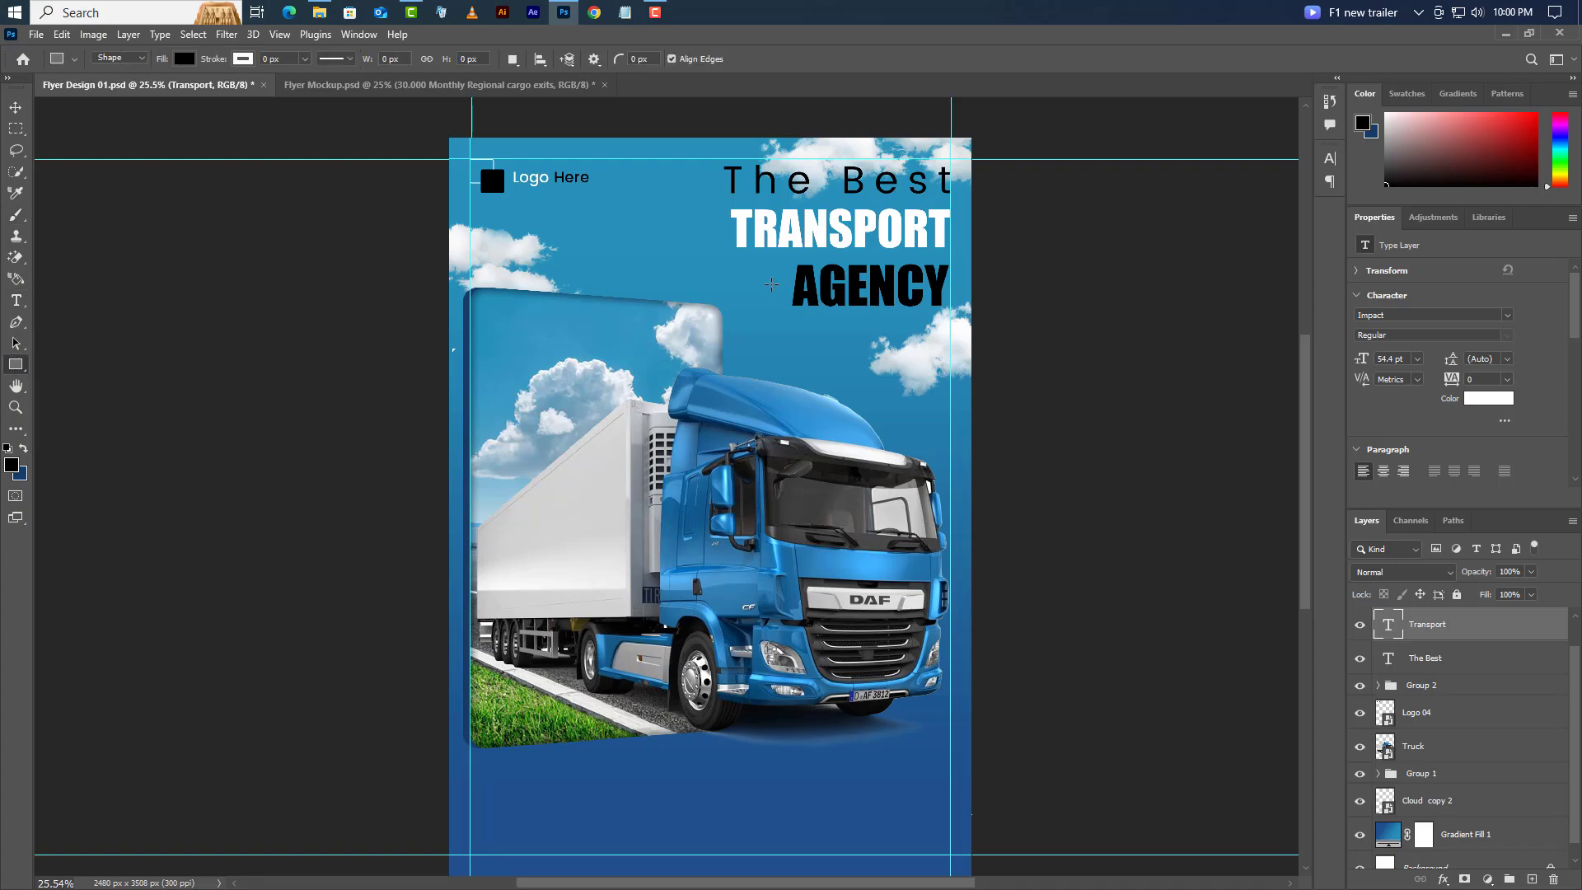
left_click_drag(772, 283, 739, 287)
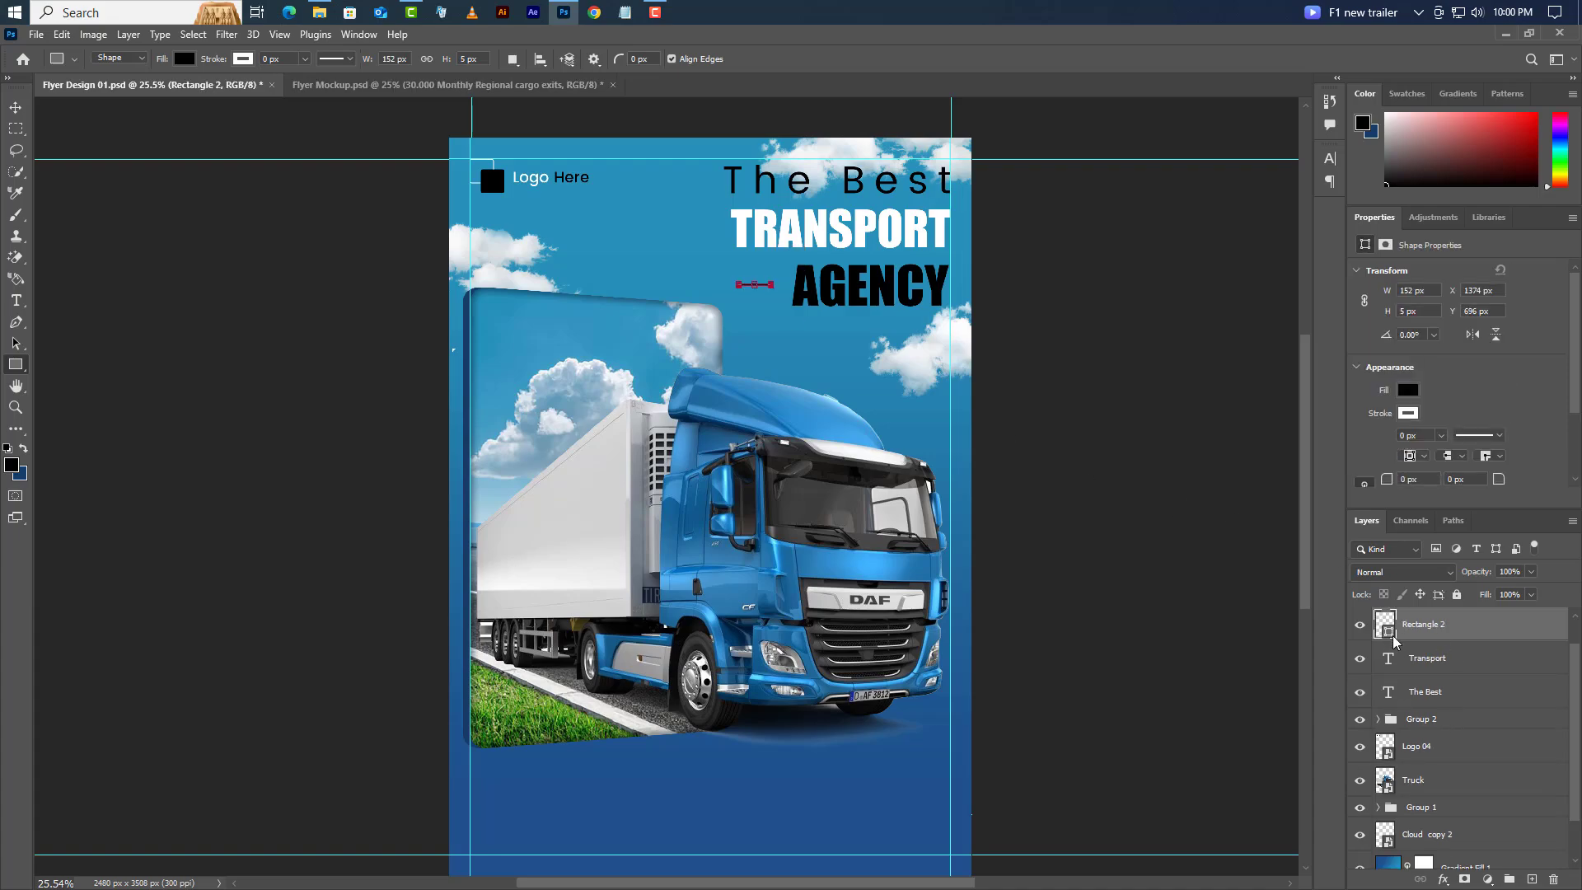
double_click(1393, 640)
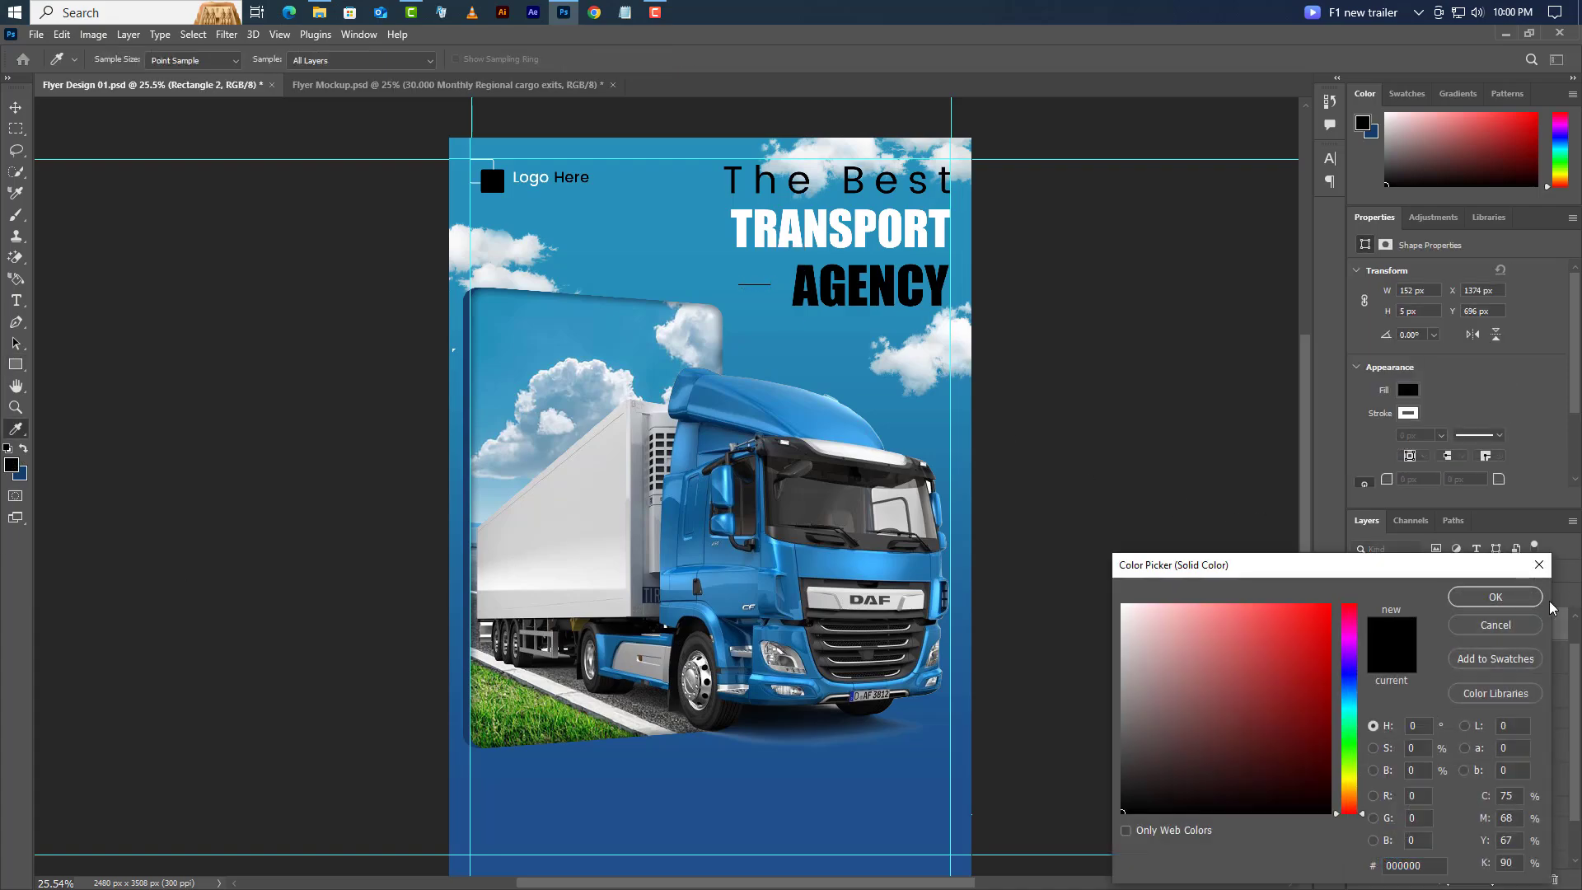
left_click(1495, 597)
left_click(15, 300)
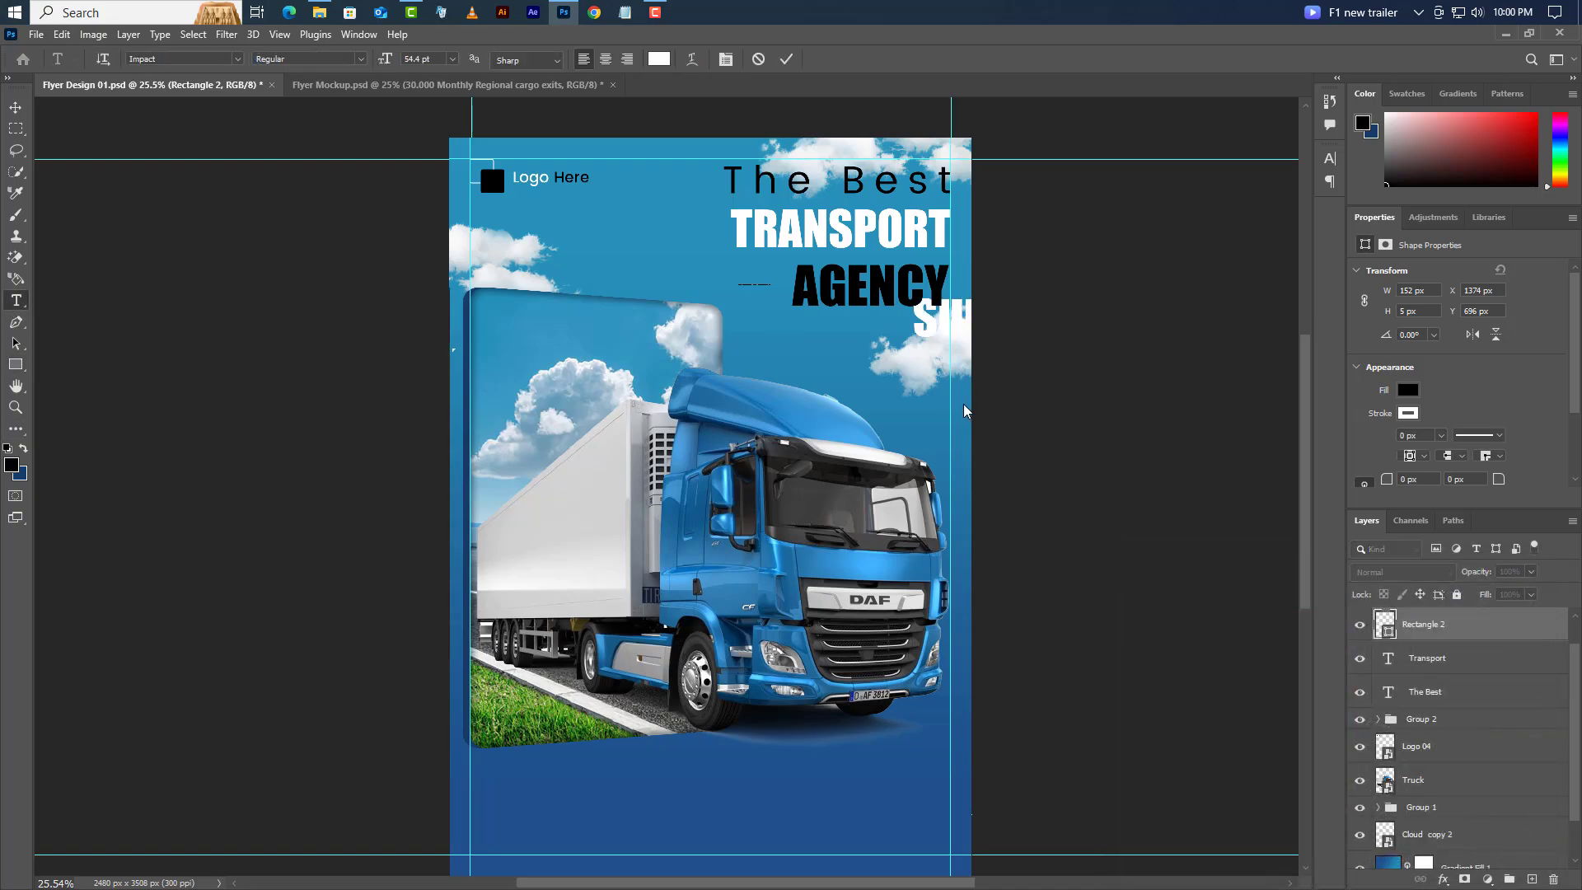
- Paste '30.000 MONTHLY REGIONAL CARGO EXITS' at 17.75 pt with 20 pt leading under AGENCY
left_click(744, 333)
right_click(899, 313)
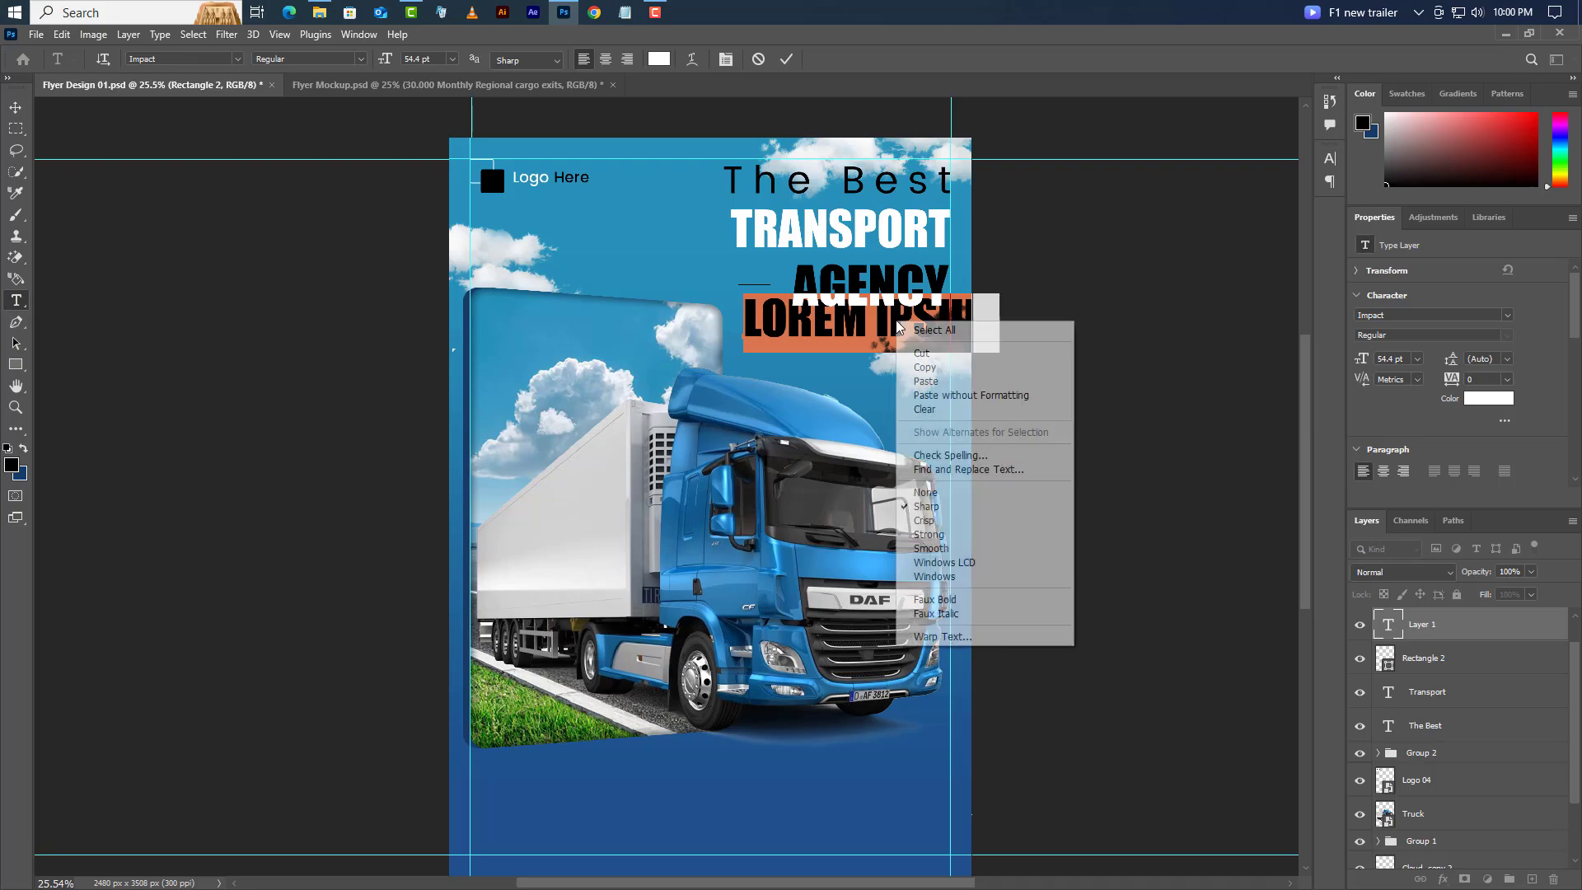
left_click(939, 383)
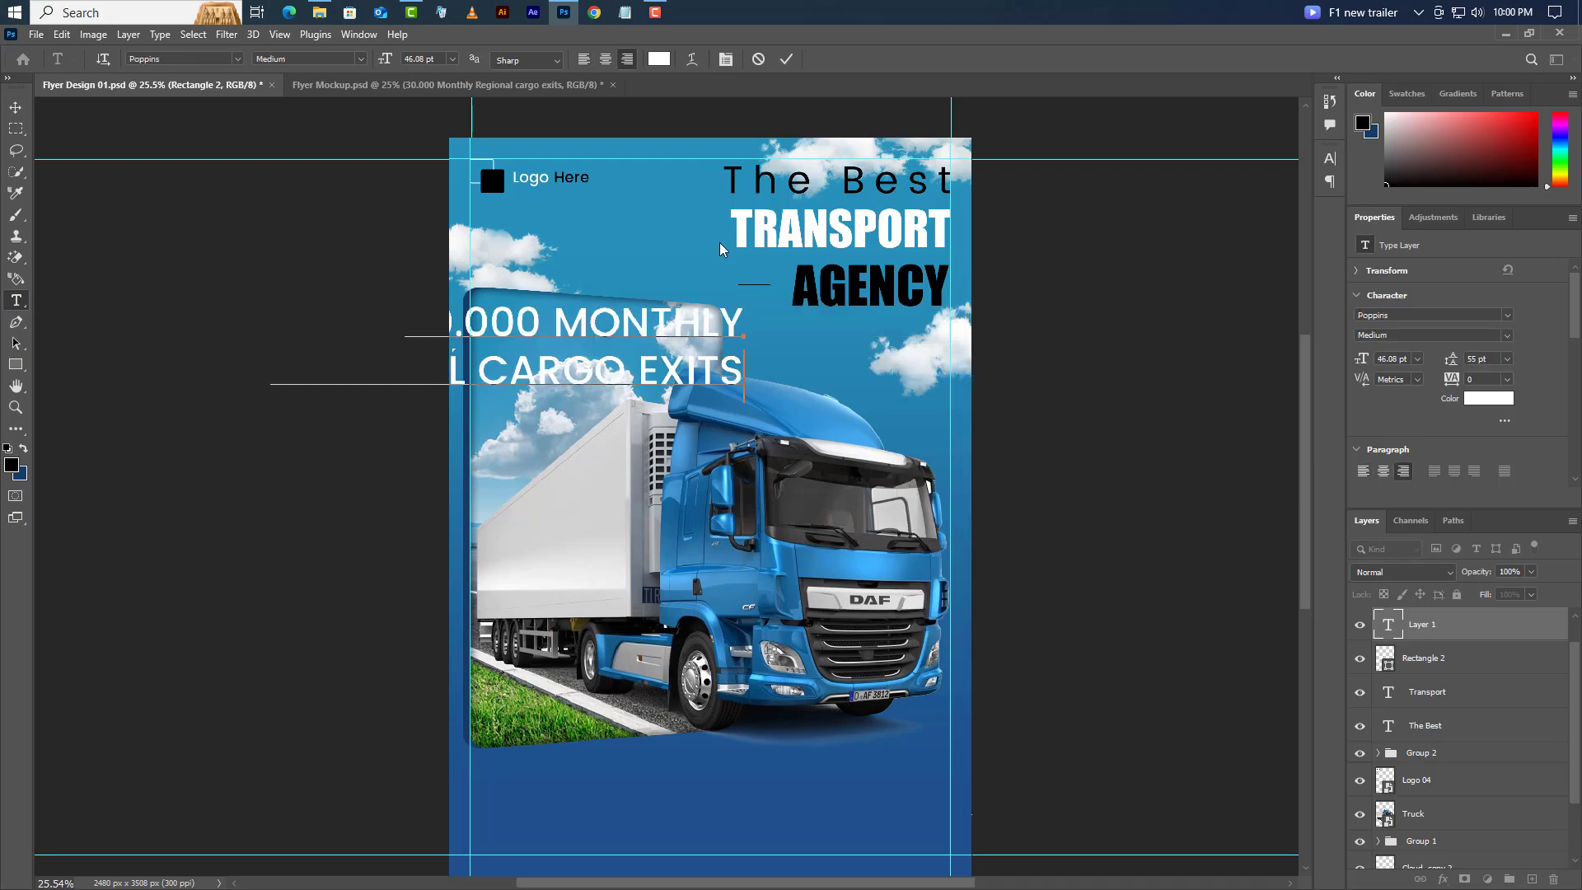
left_click(785, 59)
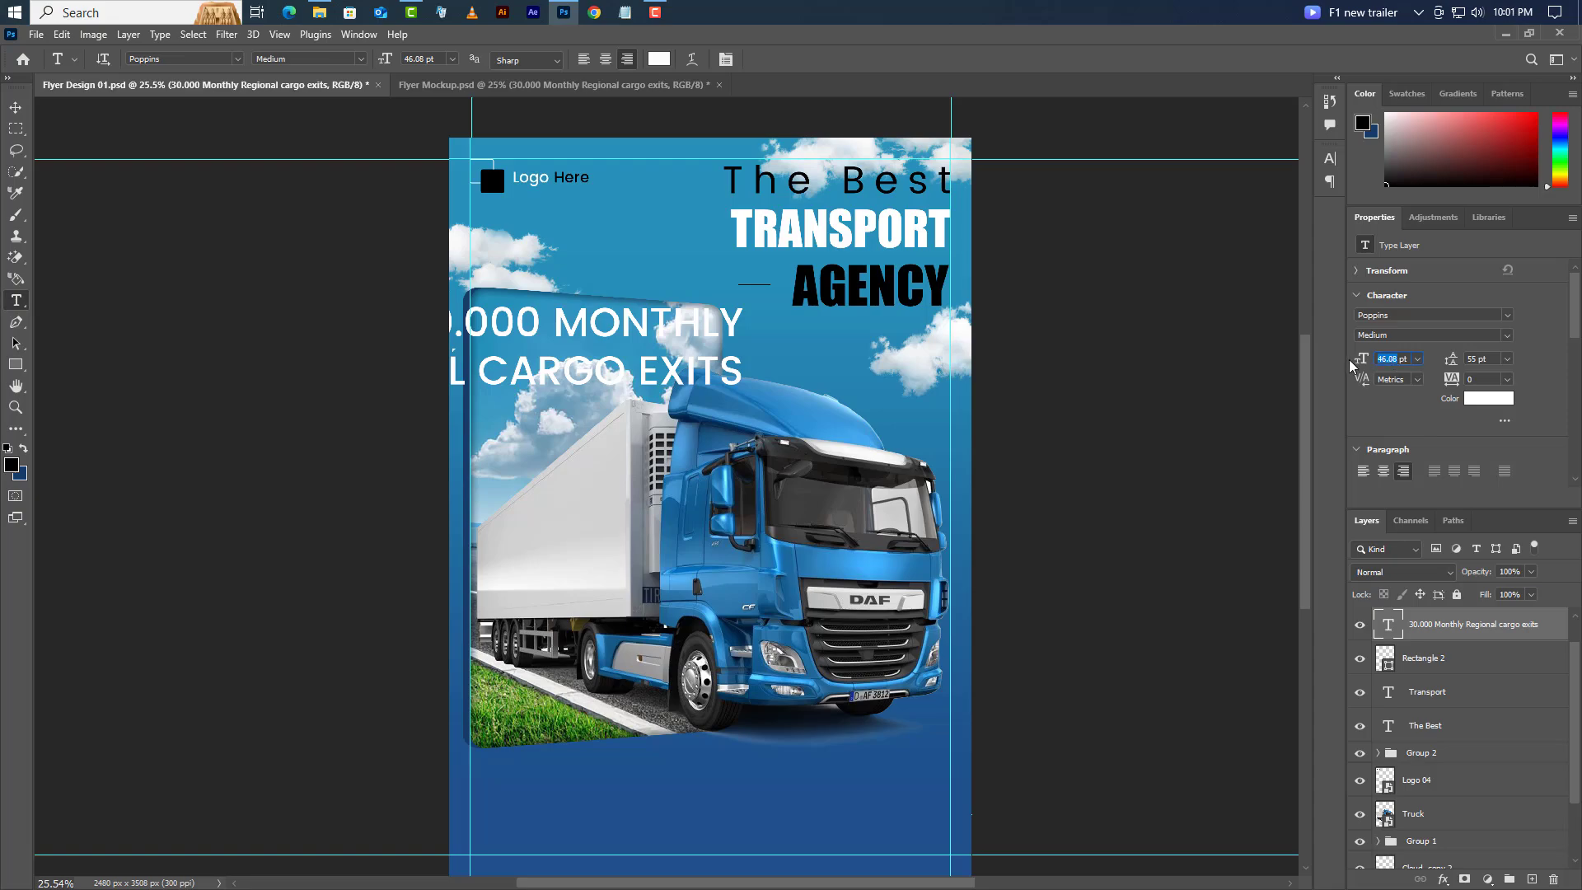
type("17.75")
key("Return")
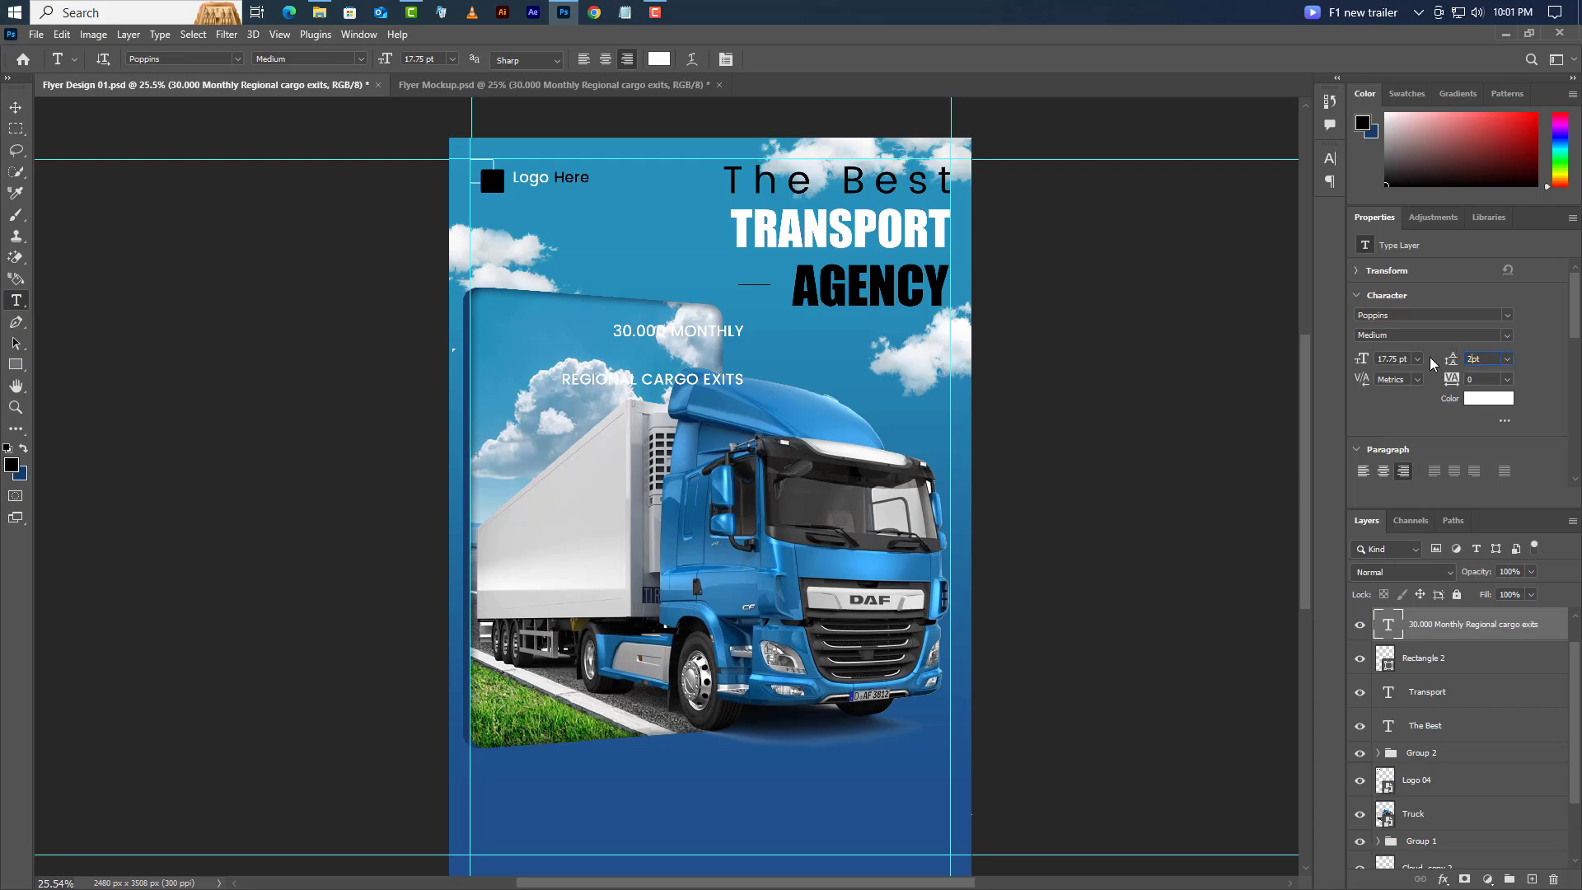
key("Return")
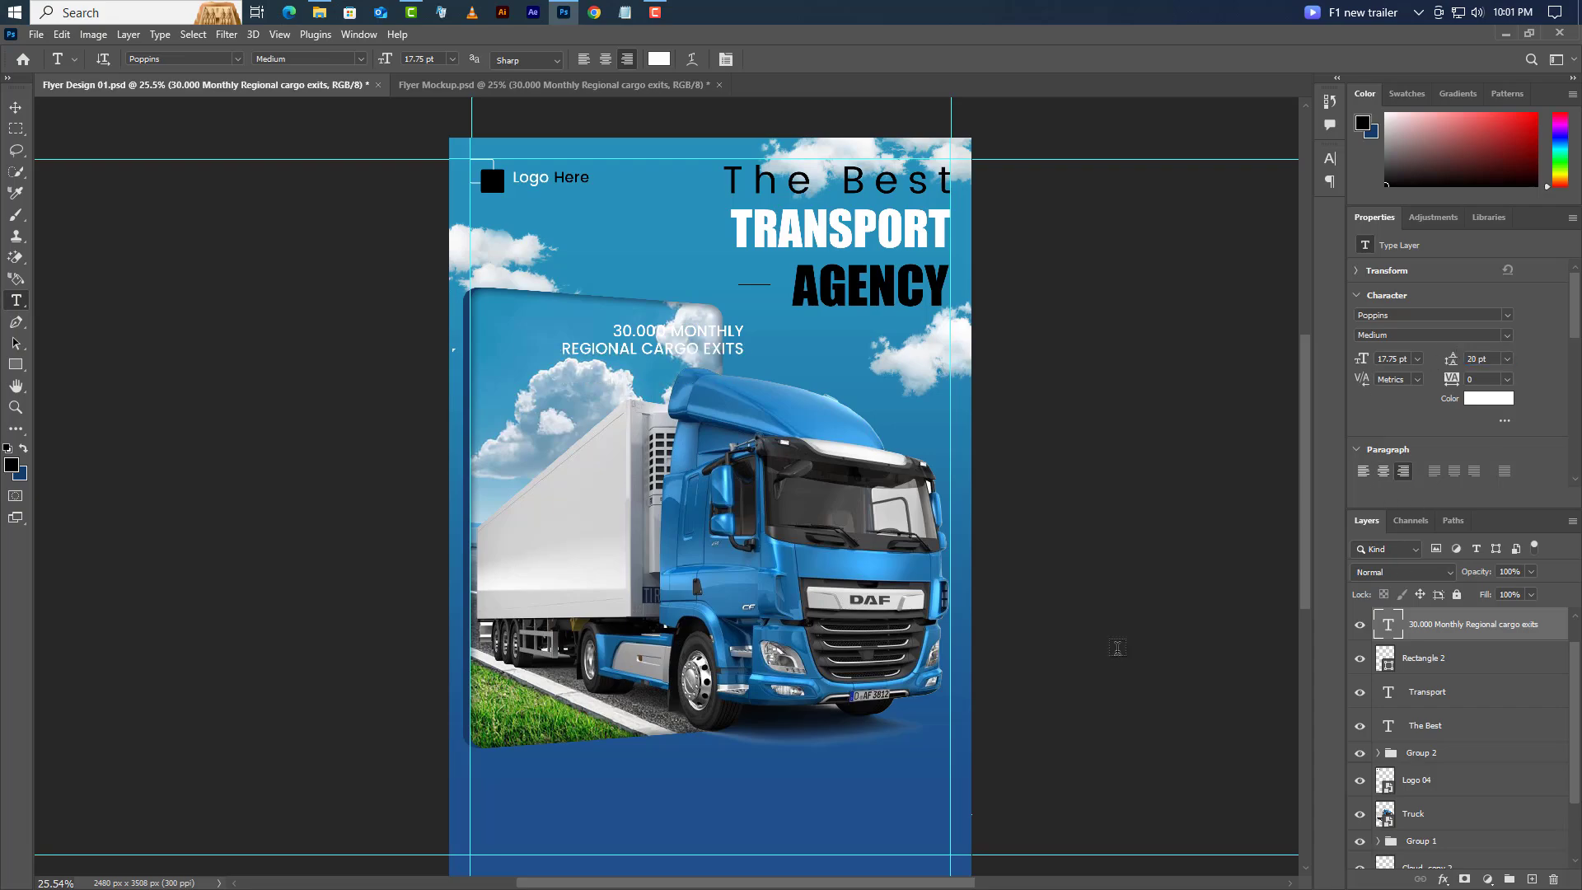
left_click(15, 108)
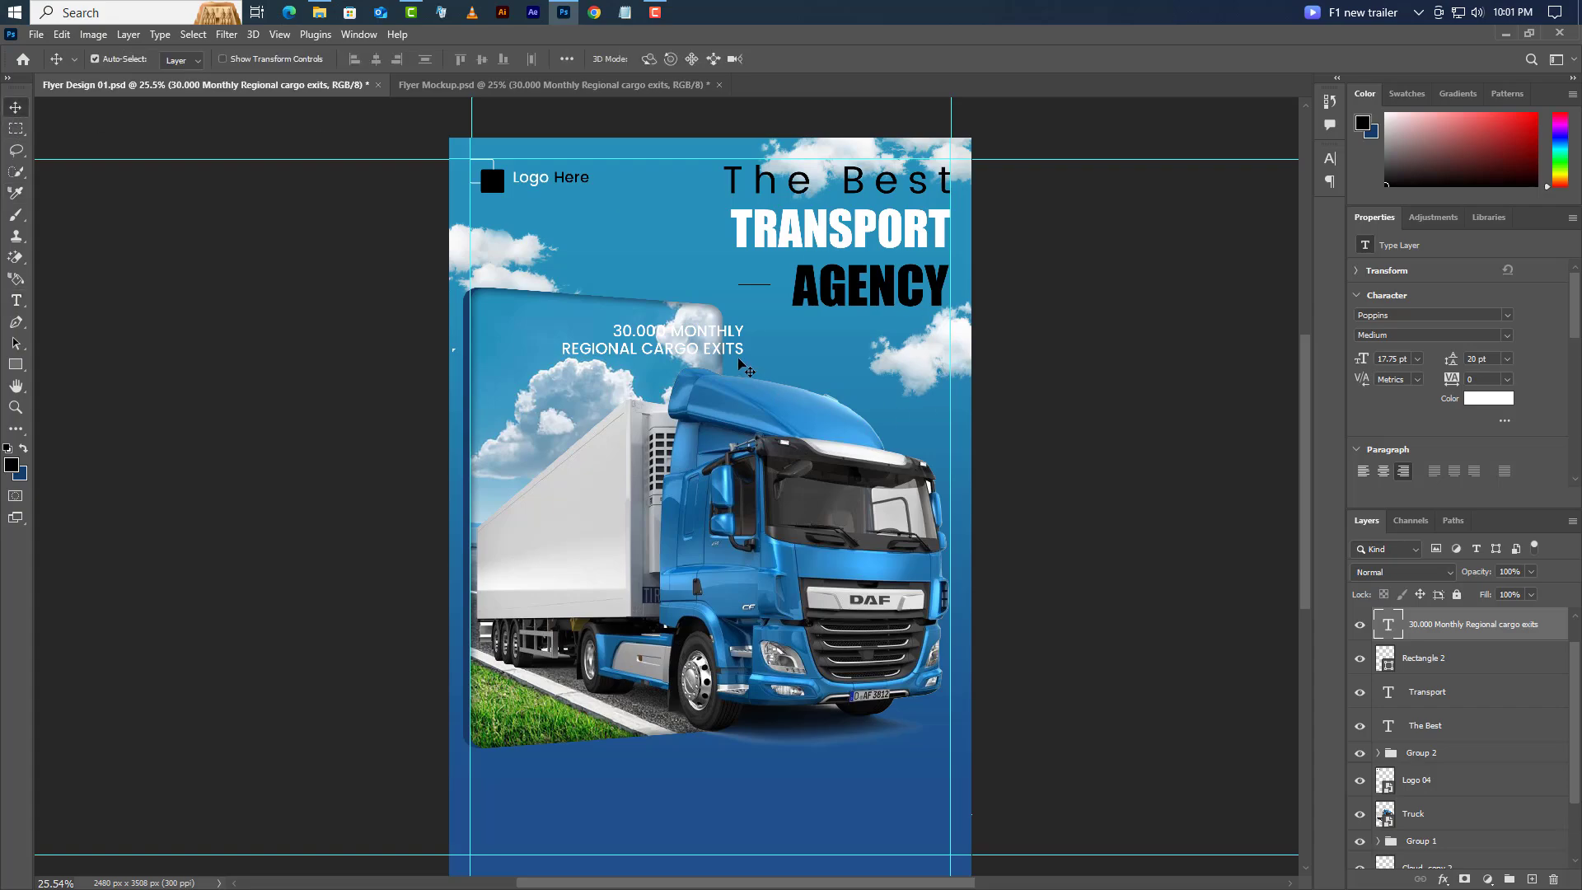
left_click_drag(754, 350, 986, 300)
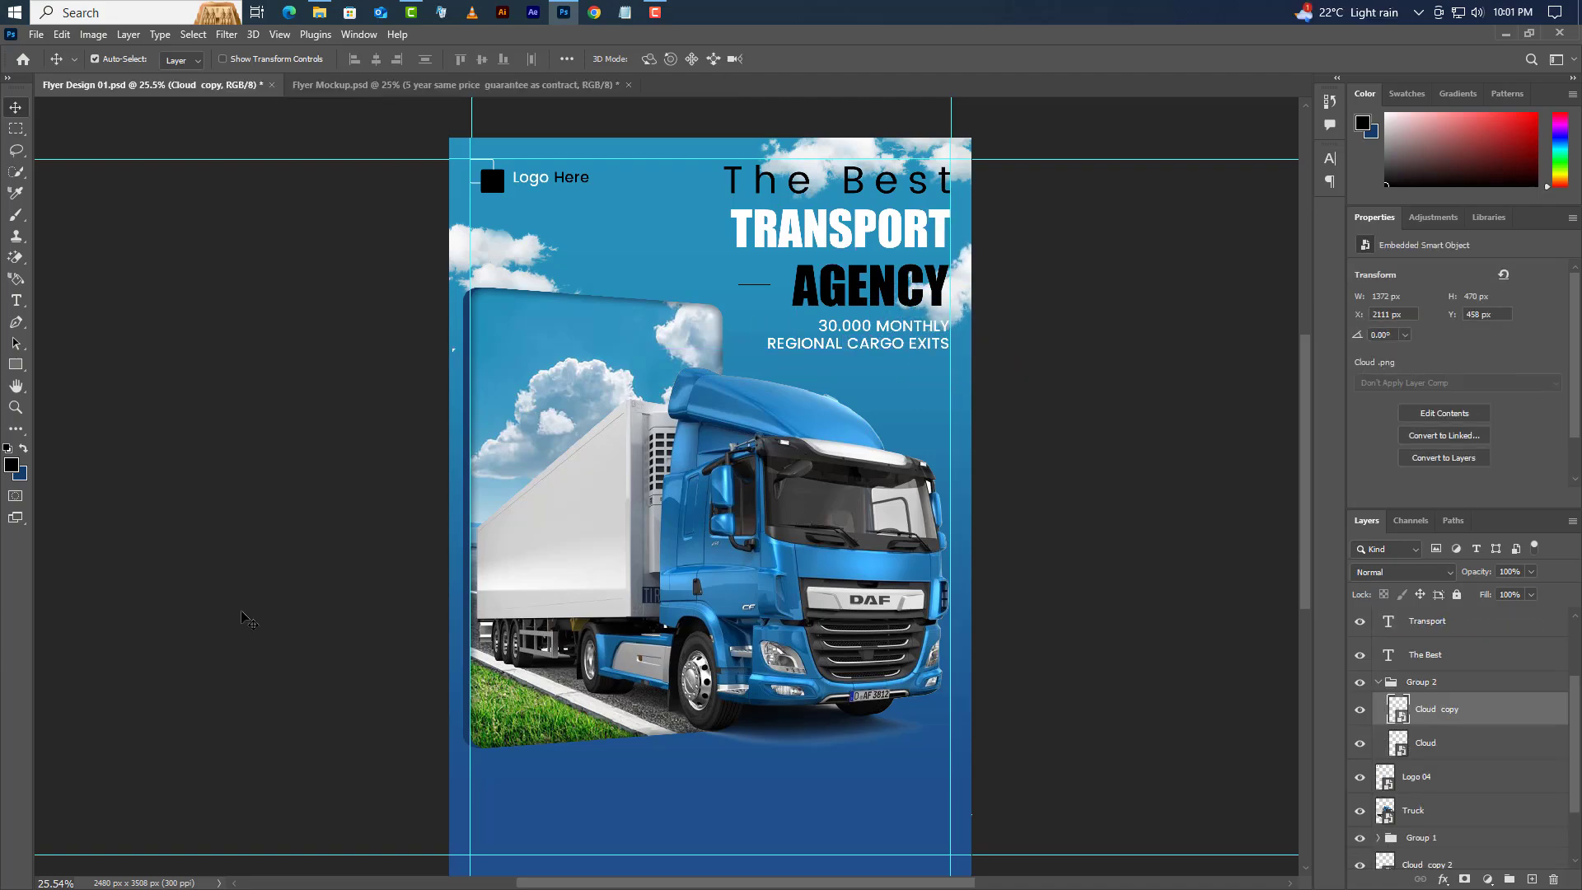
- Paste '5 YEAR SAME PRICE GUARANTEE AS CONTRACT' on the truck panel at 14.5 pt
left_click(15, 300)
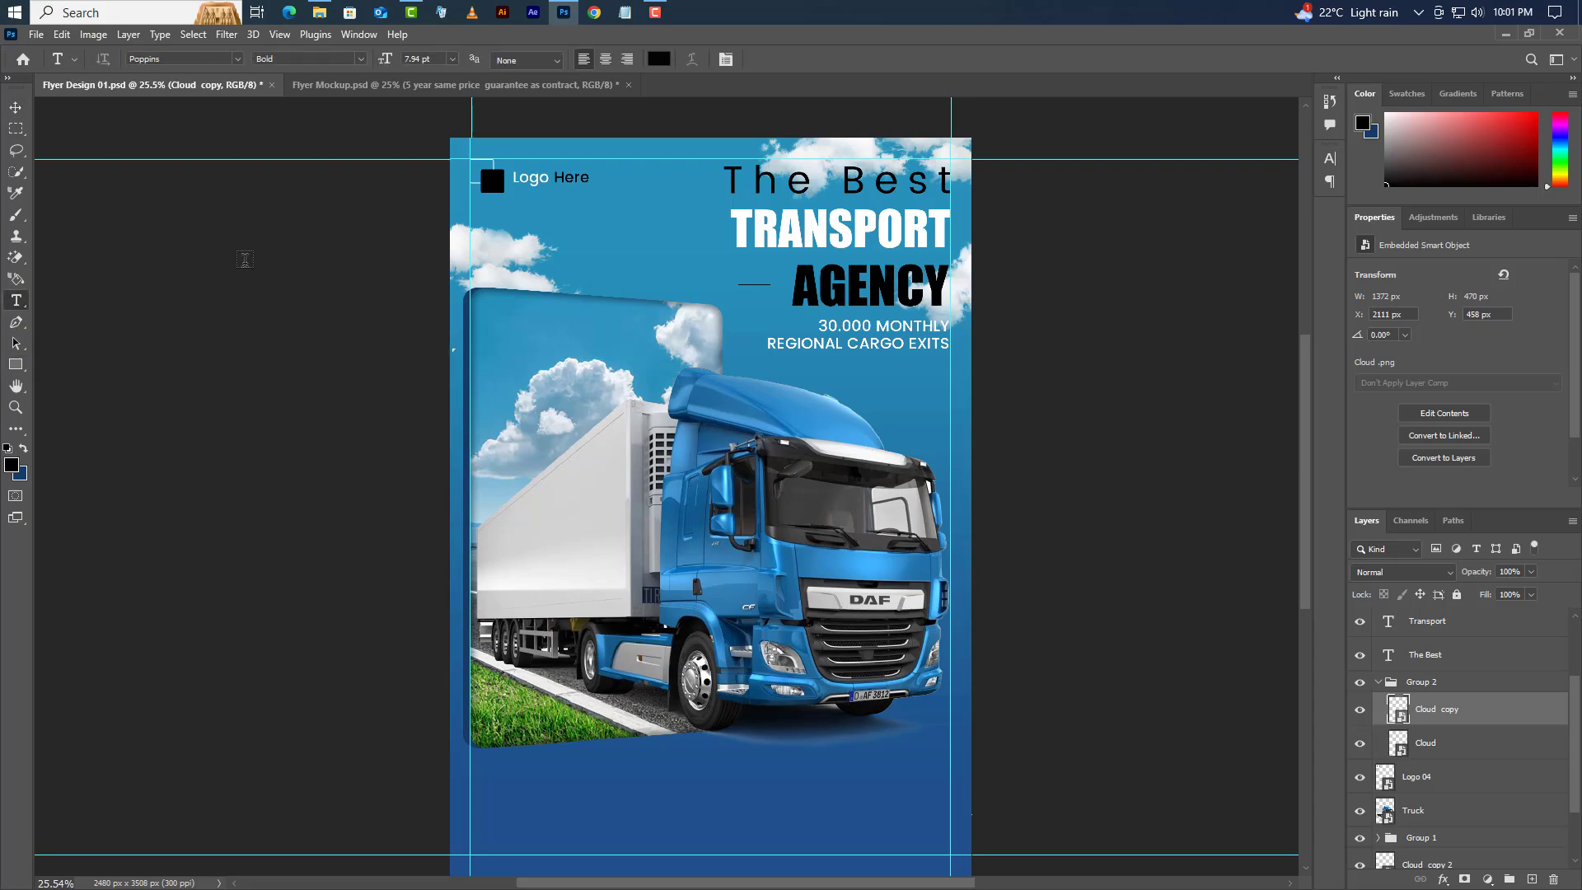
left_click(492, 332)
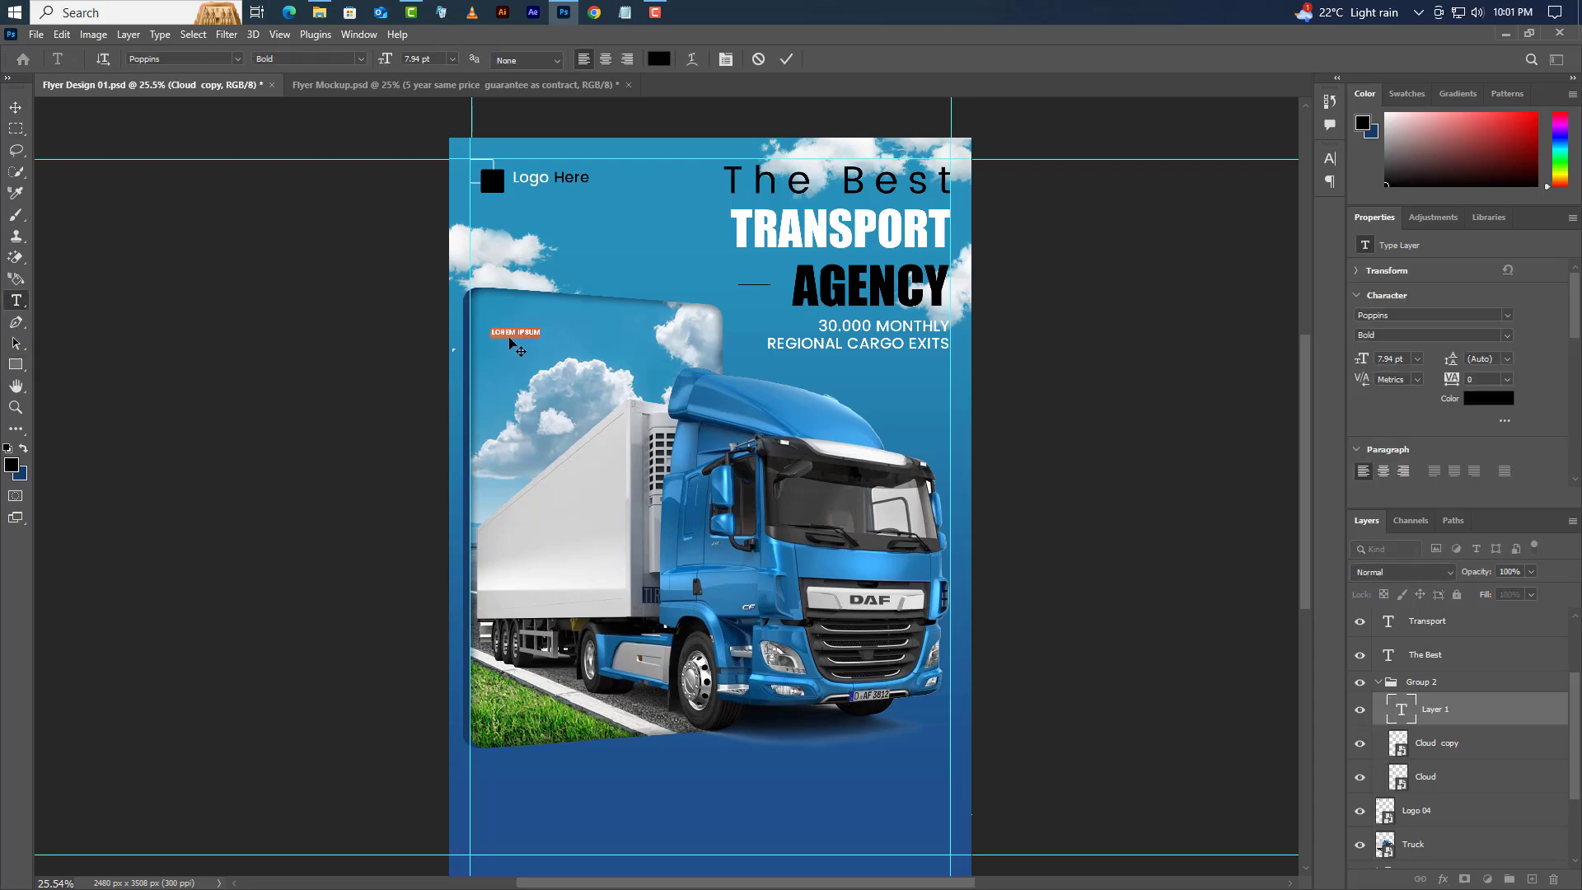
right_click(510, 339)
left_click(544, 400)
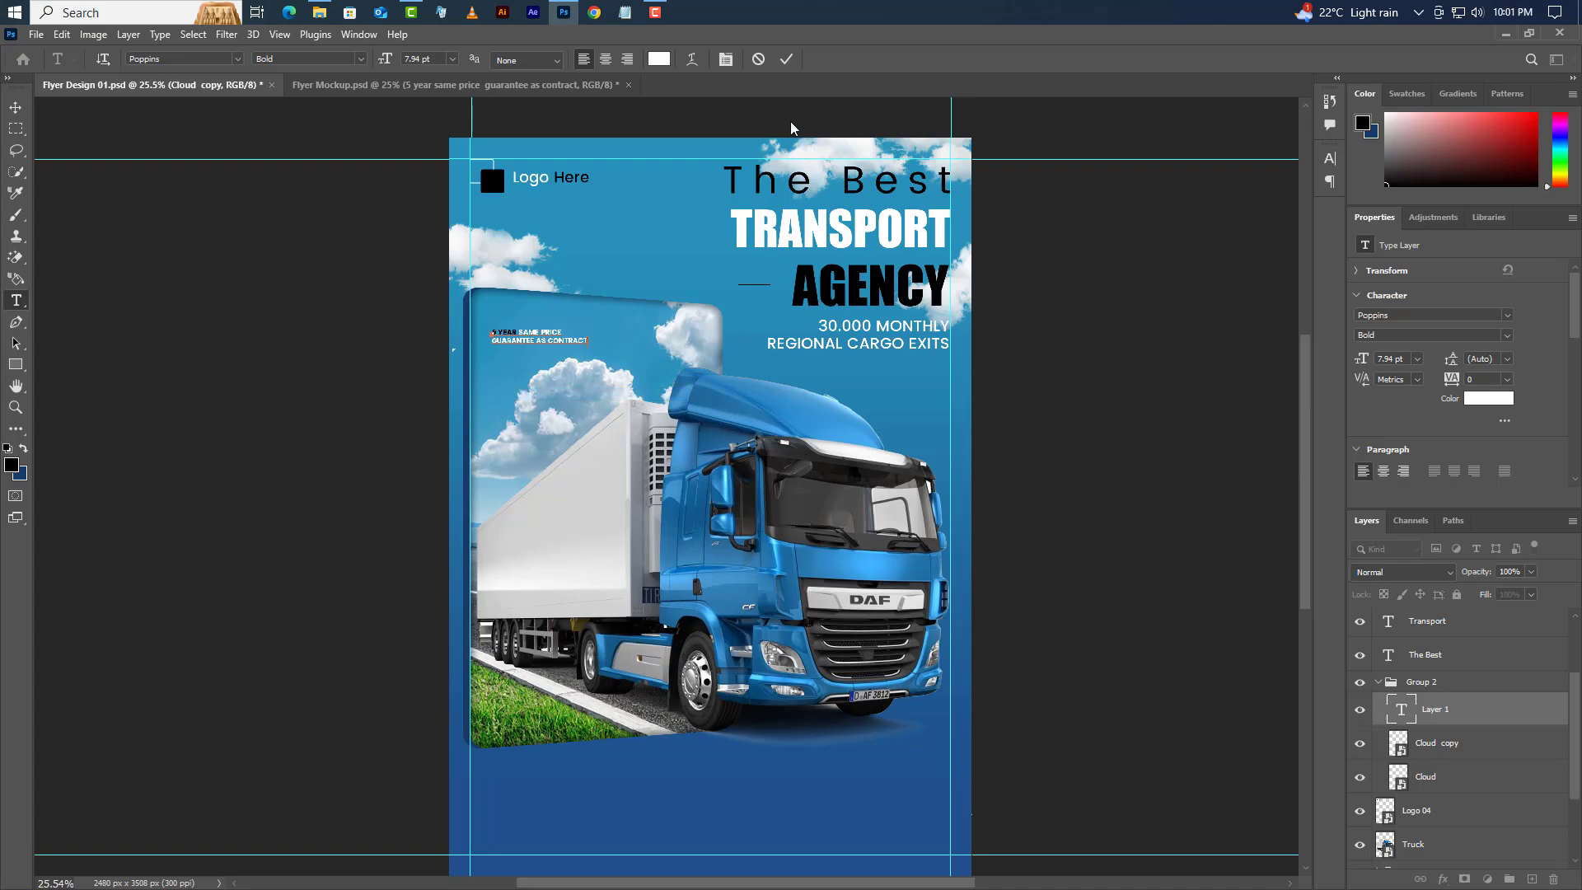
key("ctrl+Return")
left_click_drag(1394, 360, 1354, 362)
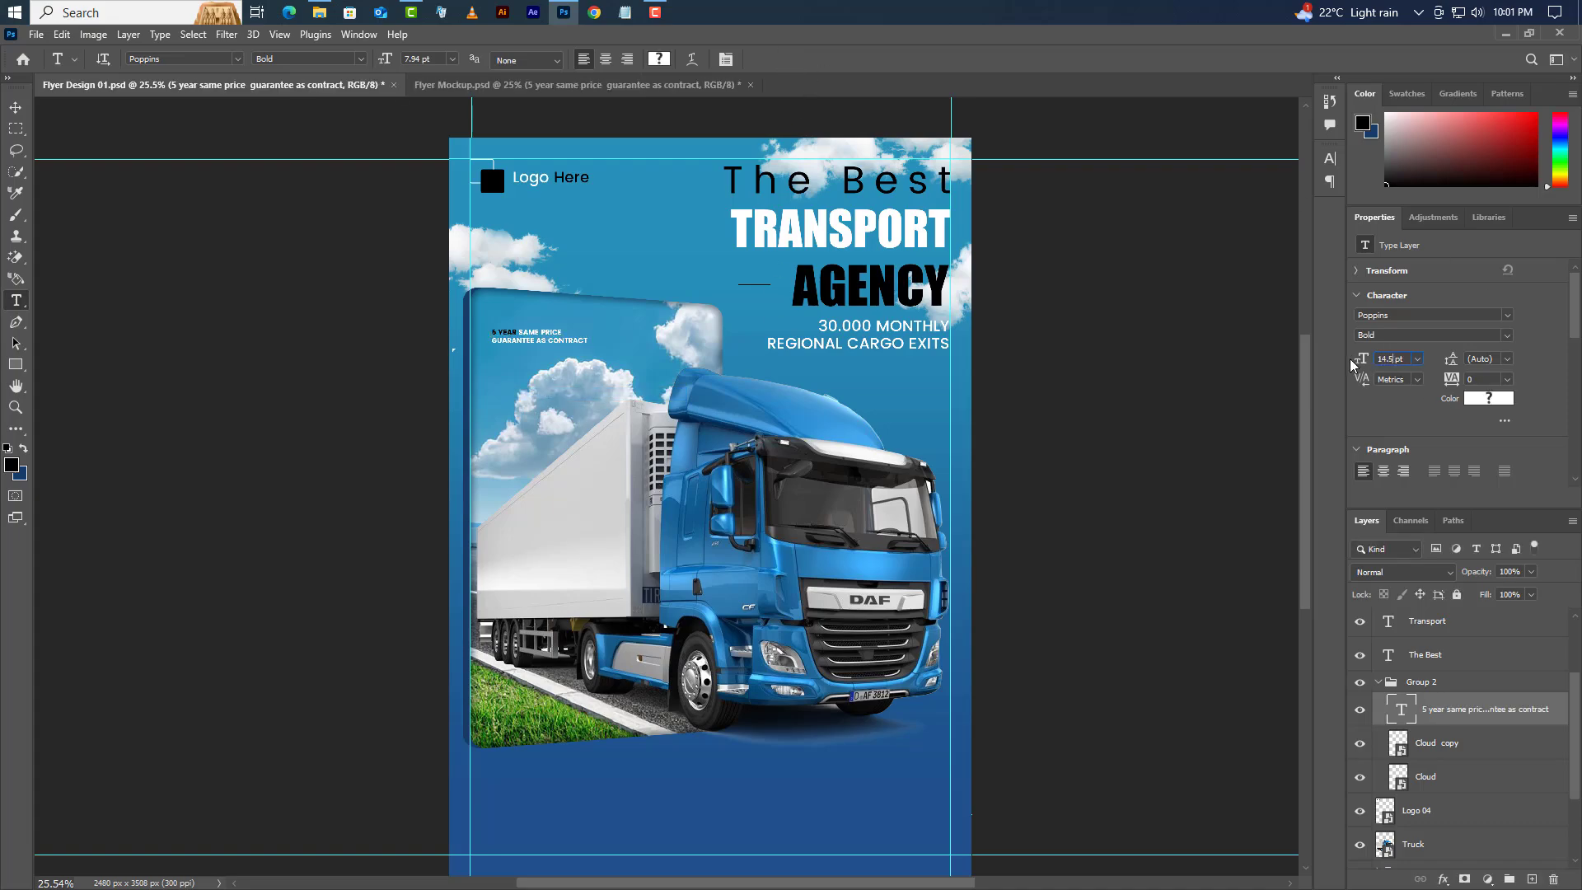
key("Return")
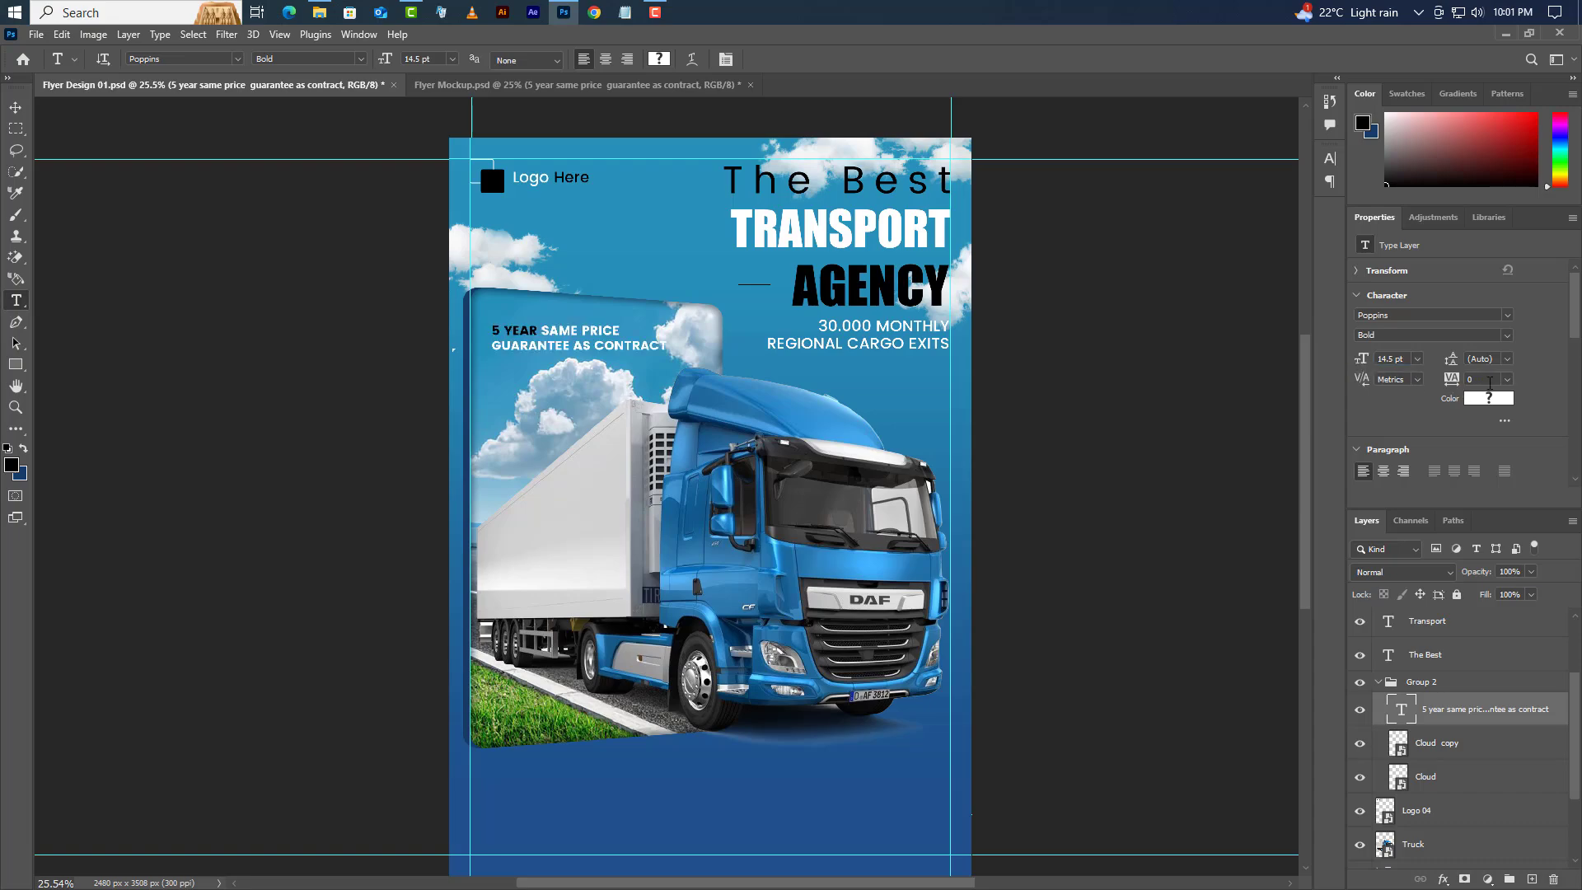
- Make the words after 5 YEAR Medium weight and move the note up-left
left_click(1498, 360)
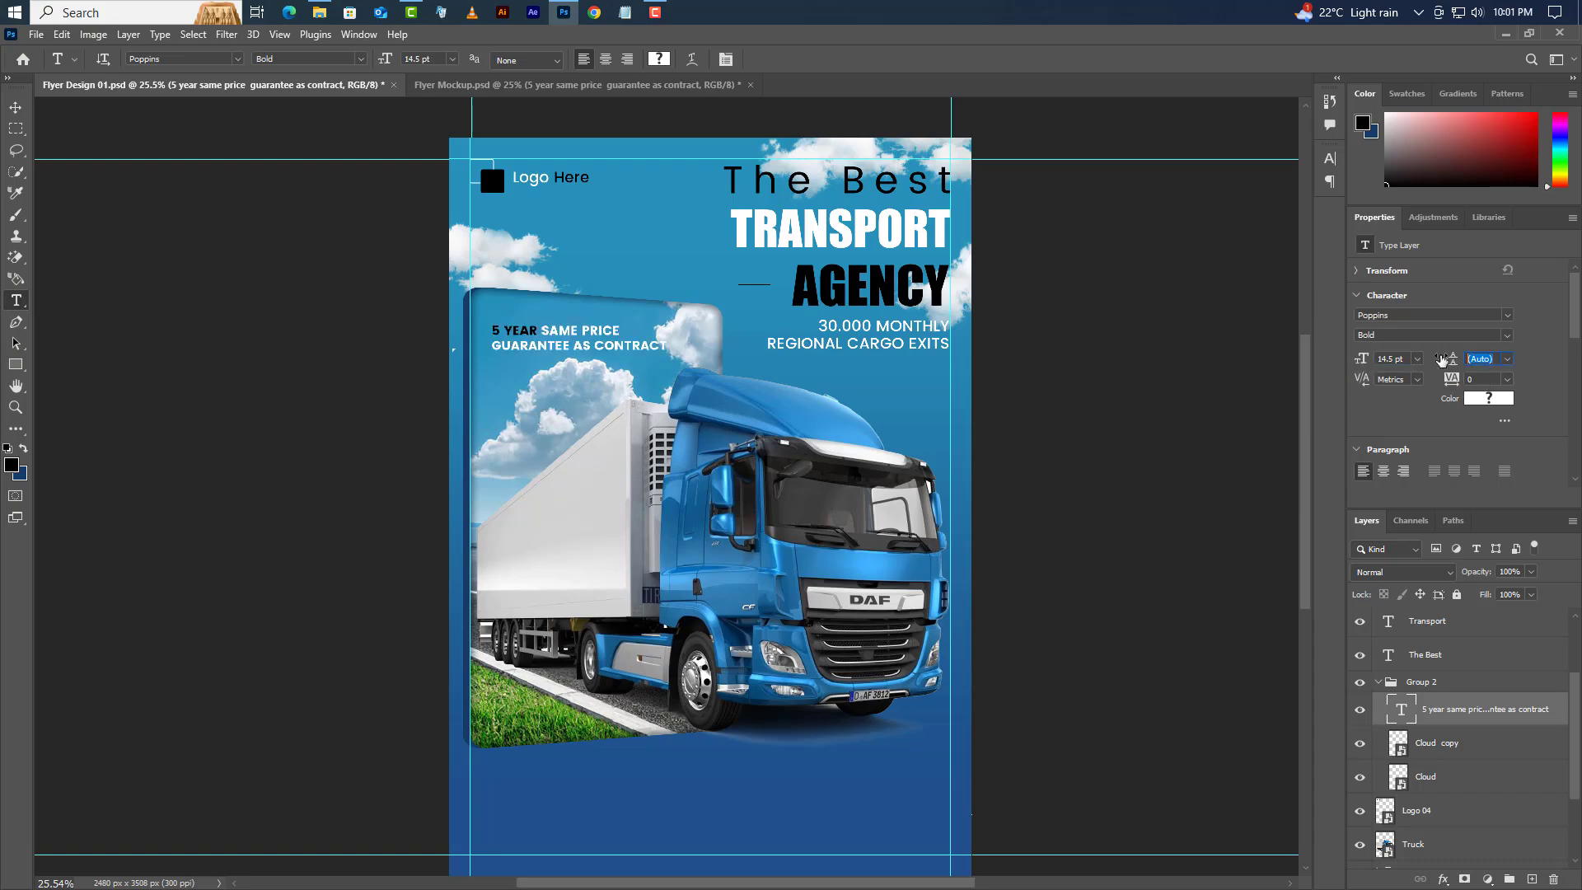
left_click(1387, 317)
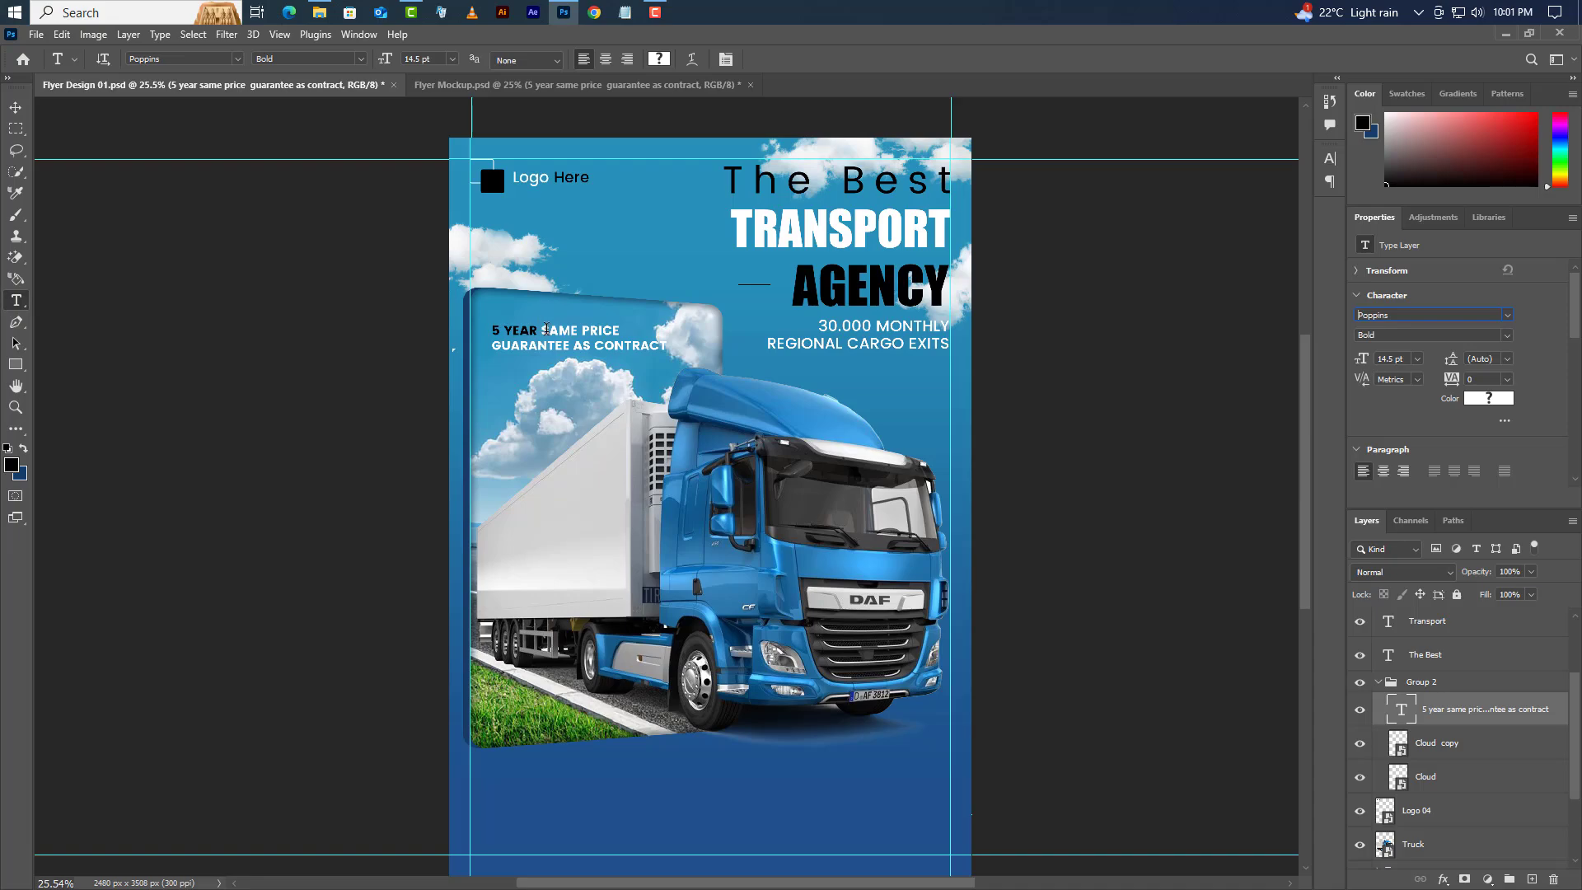
left_click_drag(547, 329, 692, 353)
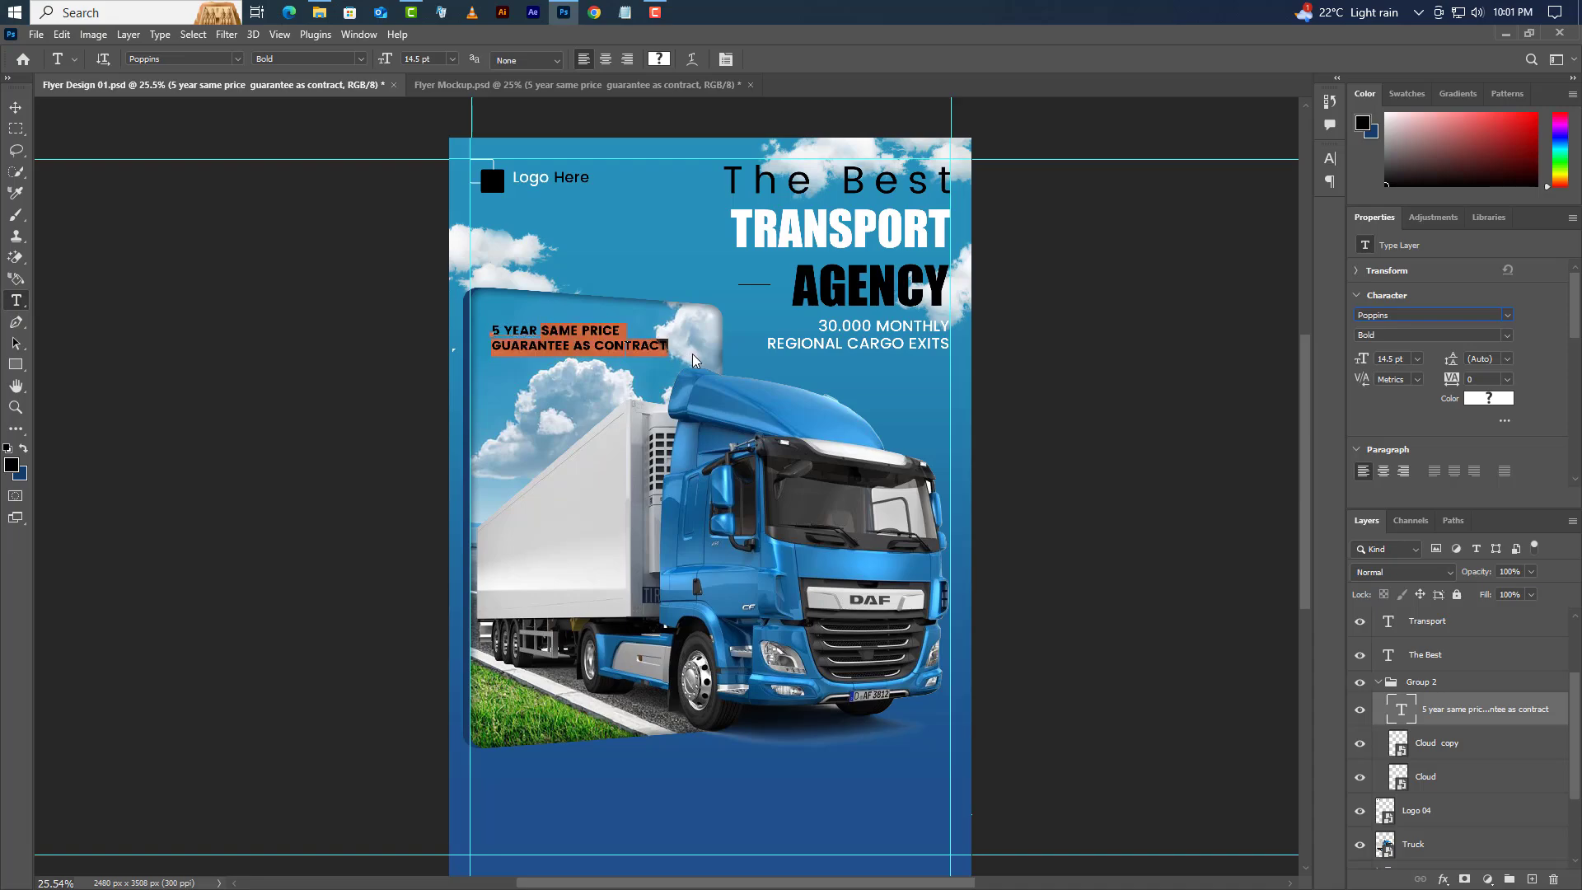
left_click(1506, 335)
left_click(1410, 381)
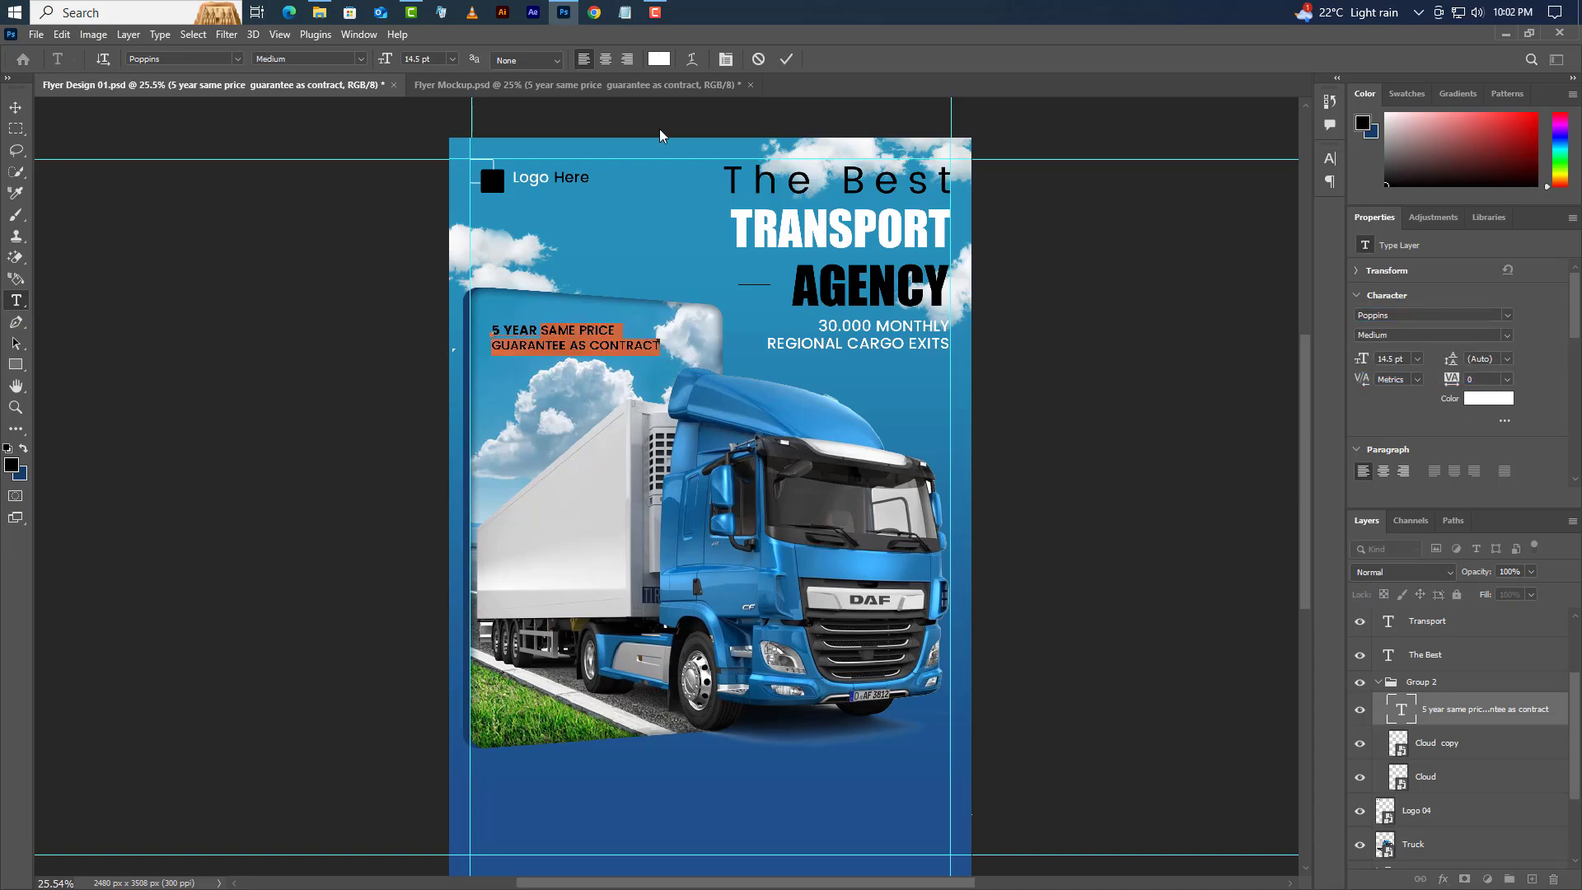
left_click(787, 59)
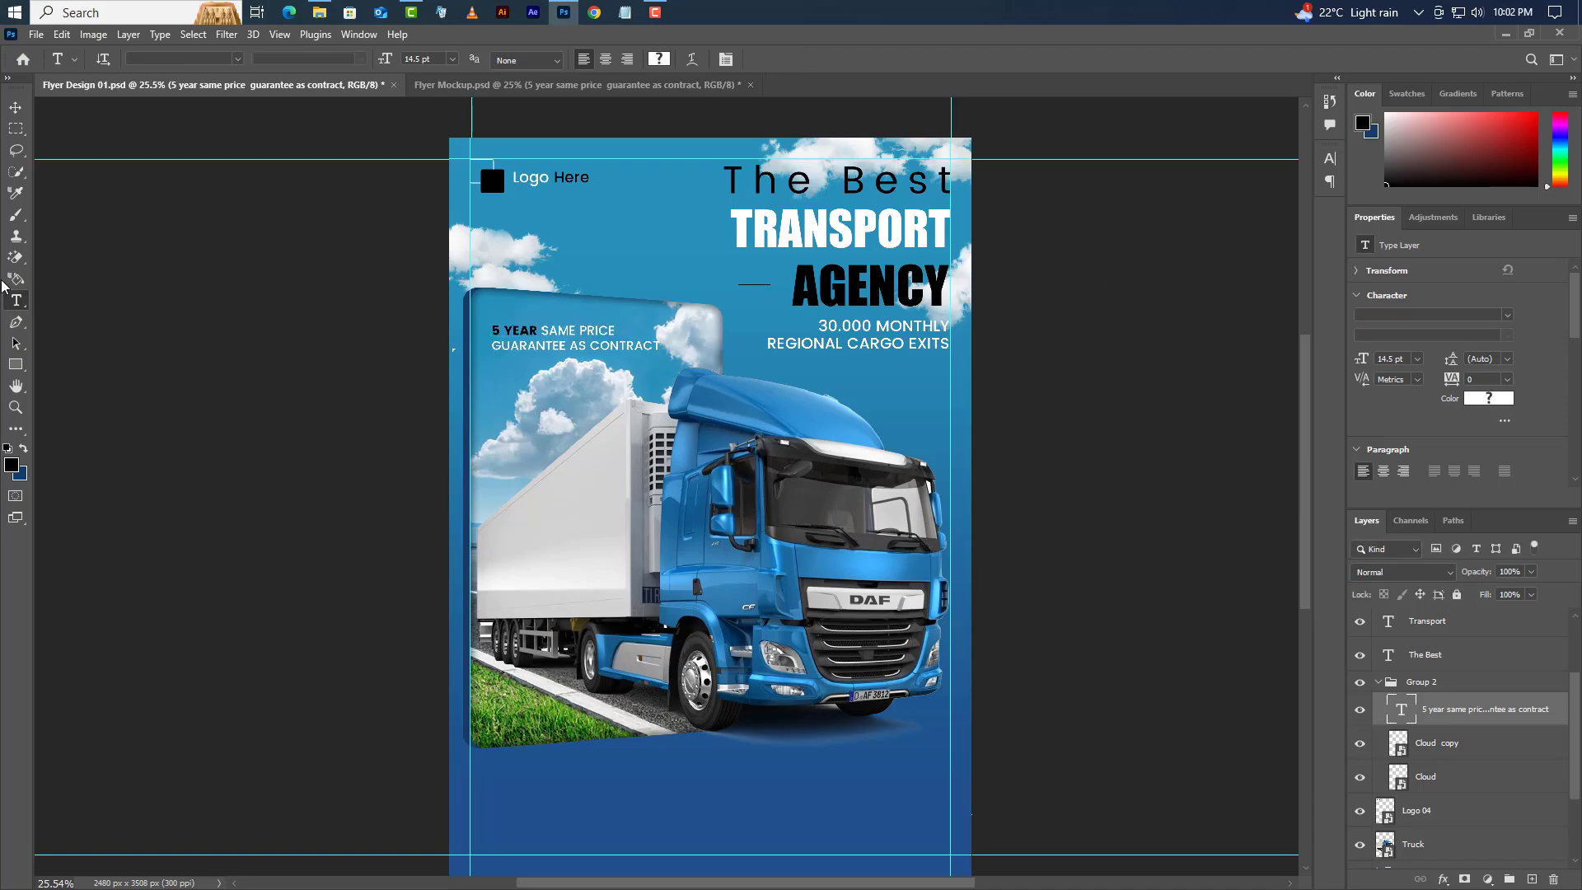
left_click(16, 108)
left_click_drag(967, 413, 963, 403)
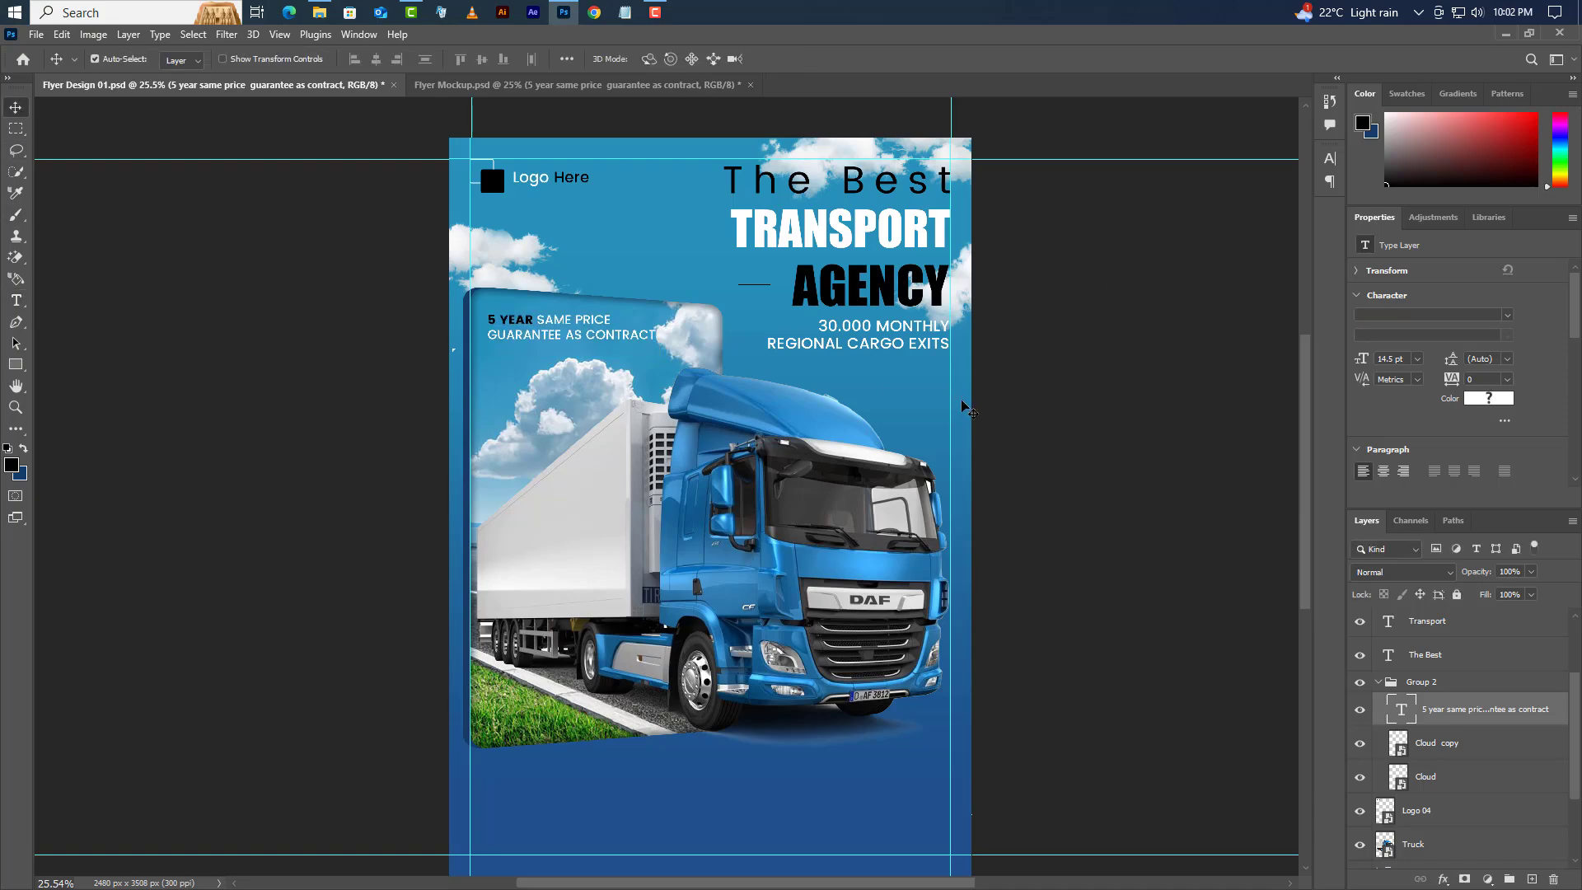
- Create a Lorem ipsum paragraph box below the truck in Poppins 9.3 pt with 14 pt leading
left_click(15, 300)
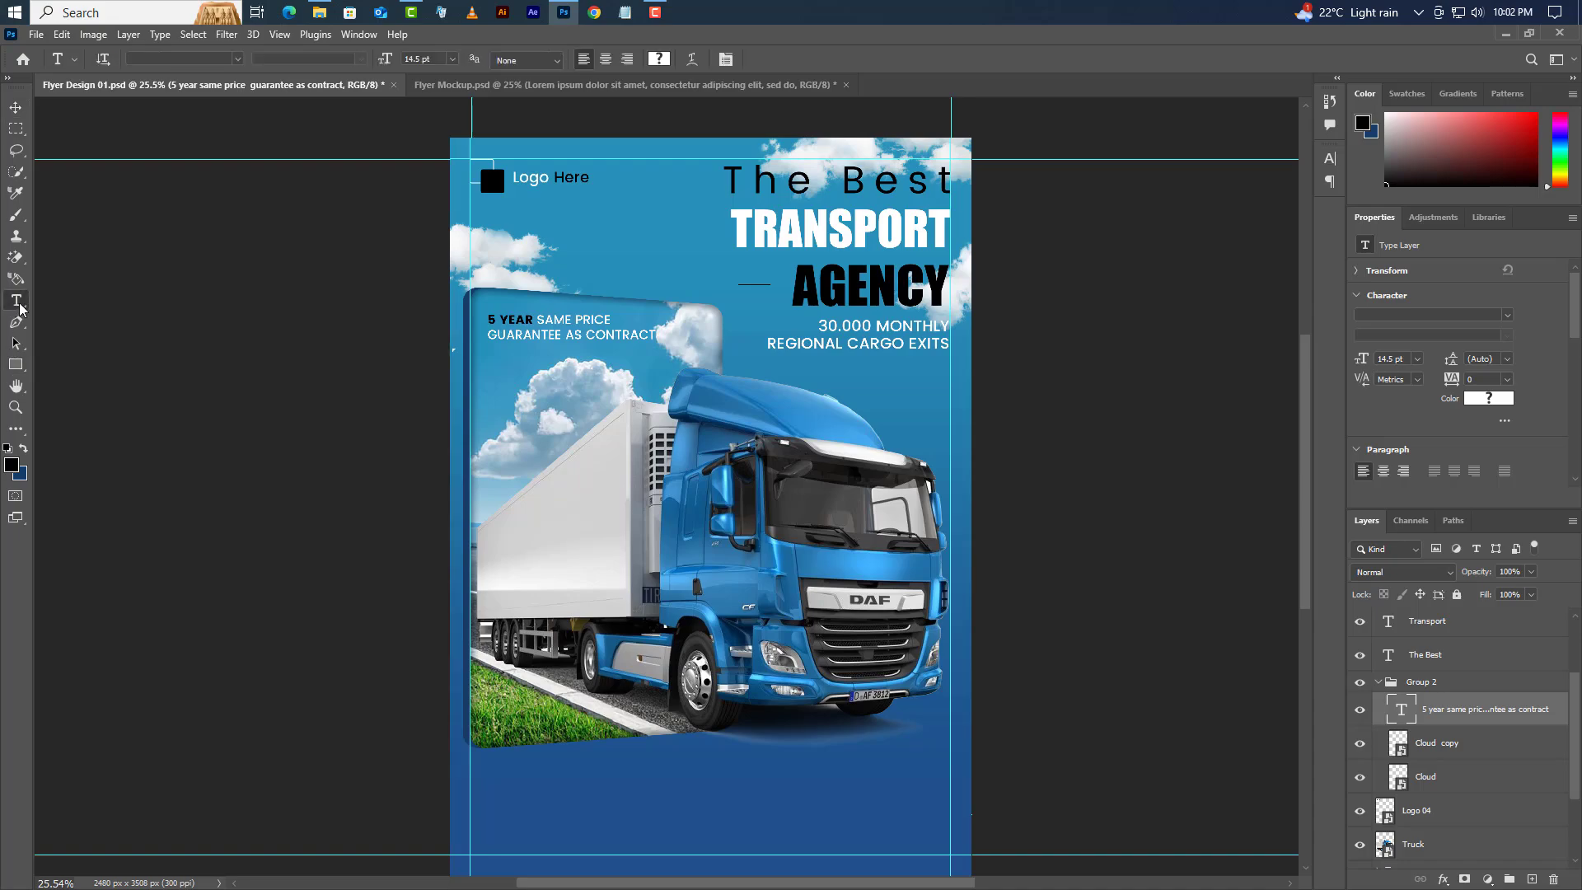
left_click_drag(503, 780, 915, 855)
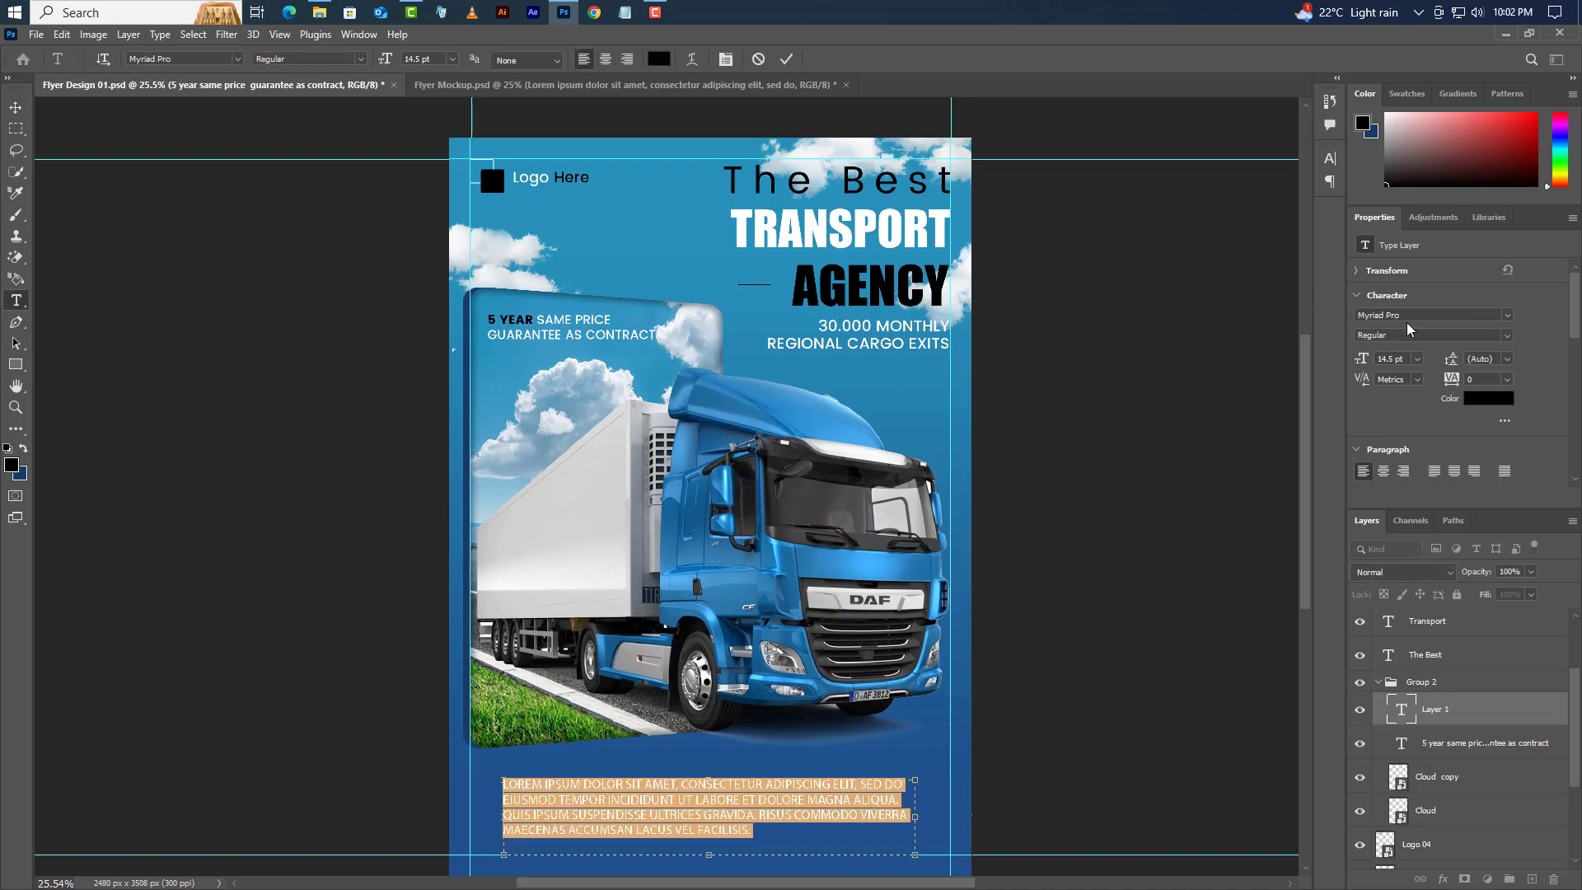
left_click(1507, 318)
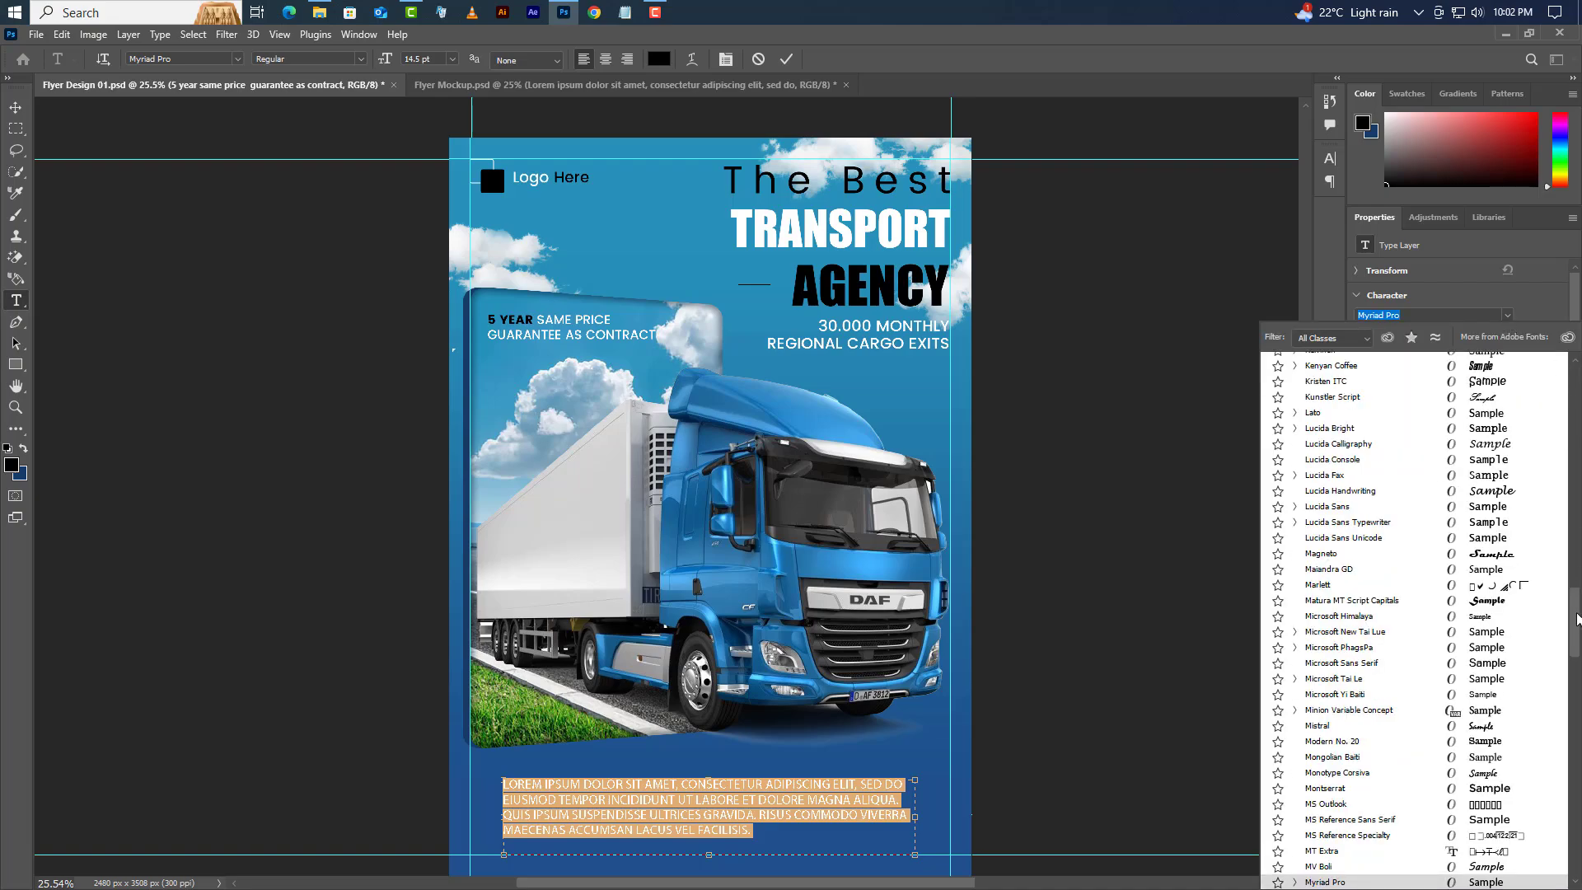
left_click_drag(1576, 619, 1577, 396)
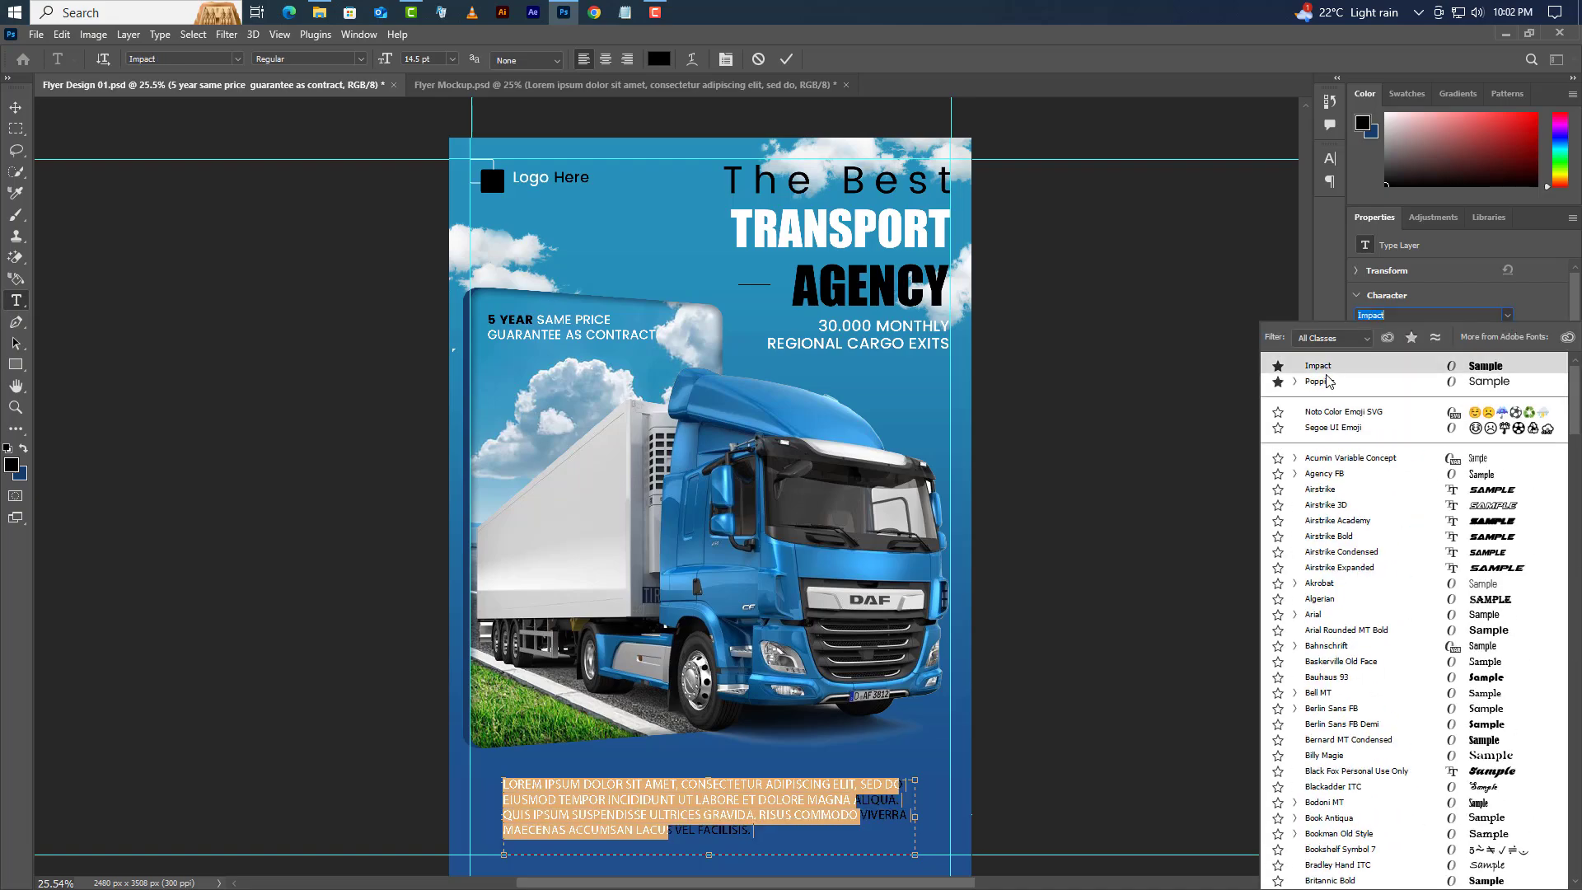
left_click(1385, 382)
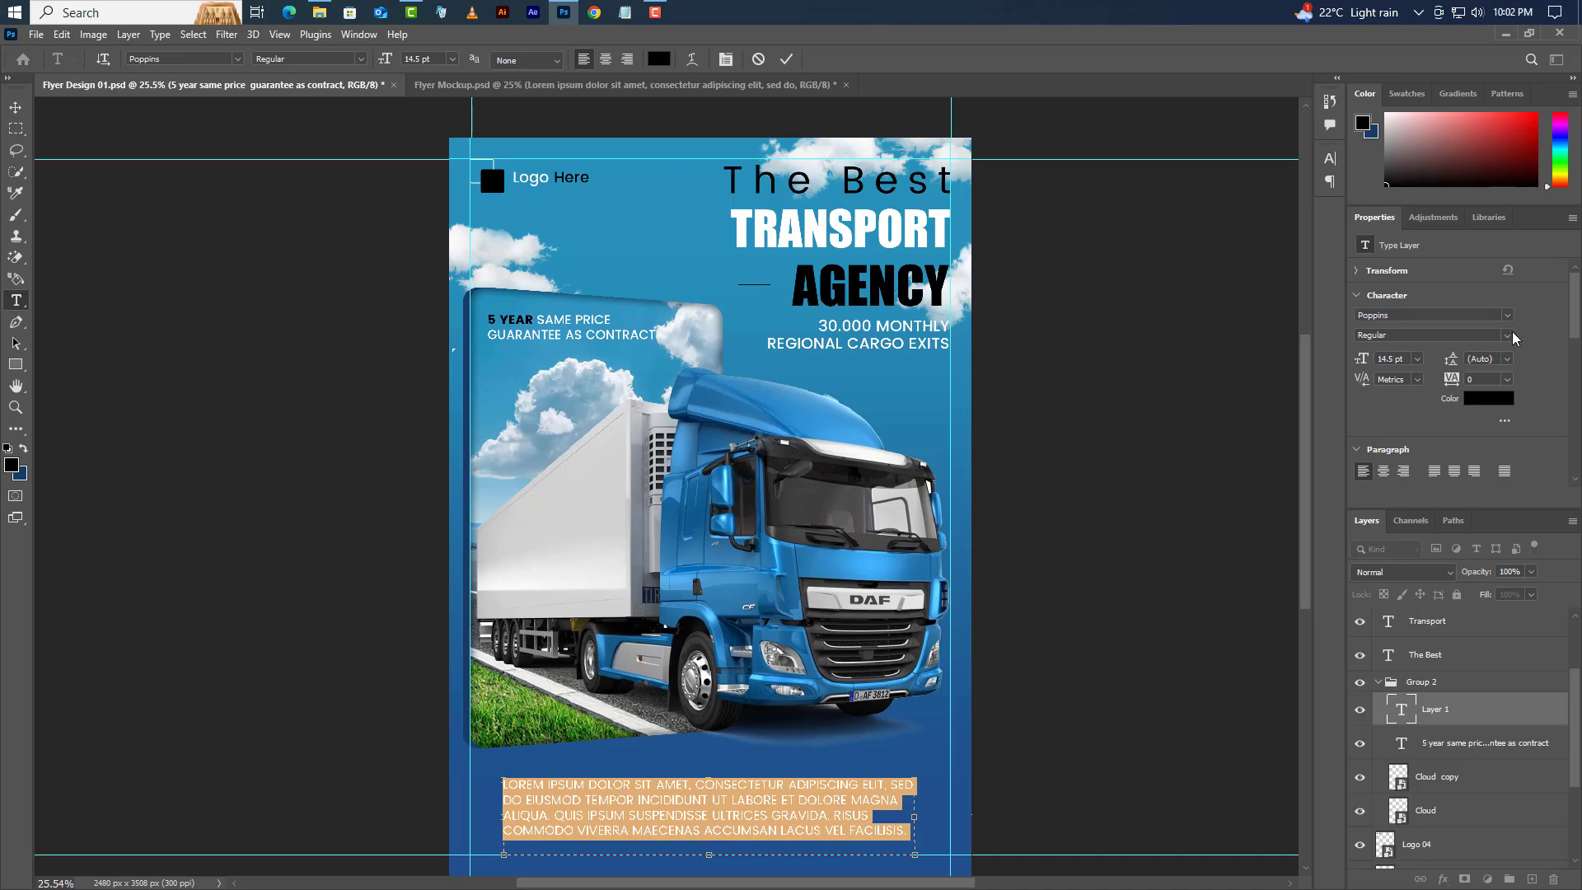
left_click(1361, 369)
left_click(1496, 362)
type("14")
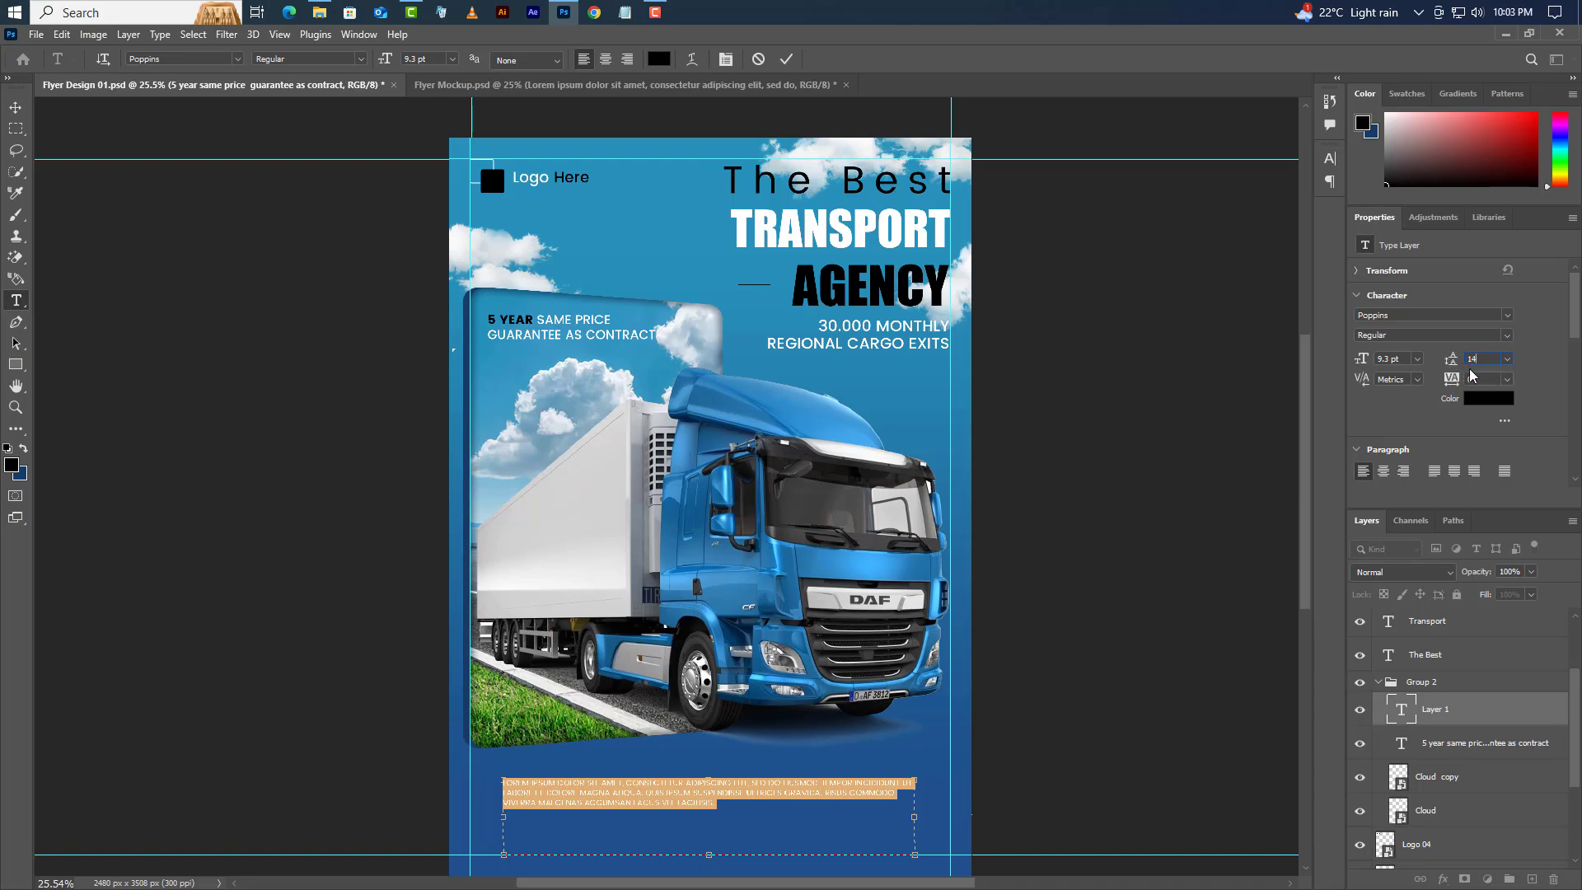
key("Return")
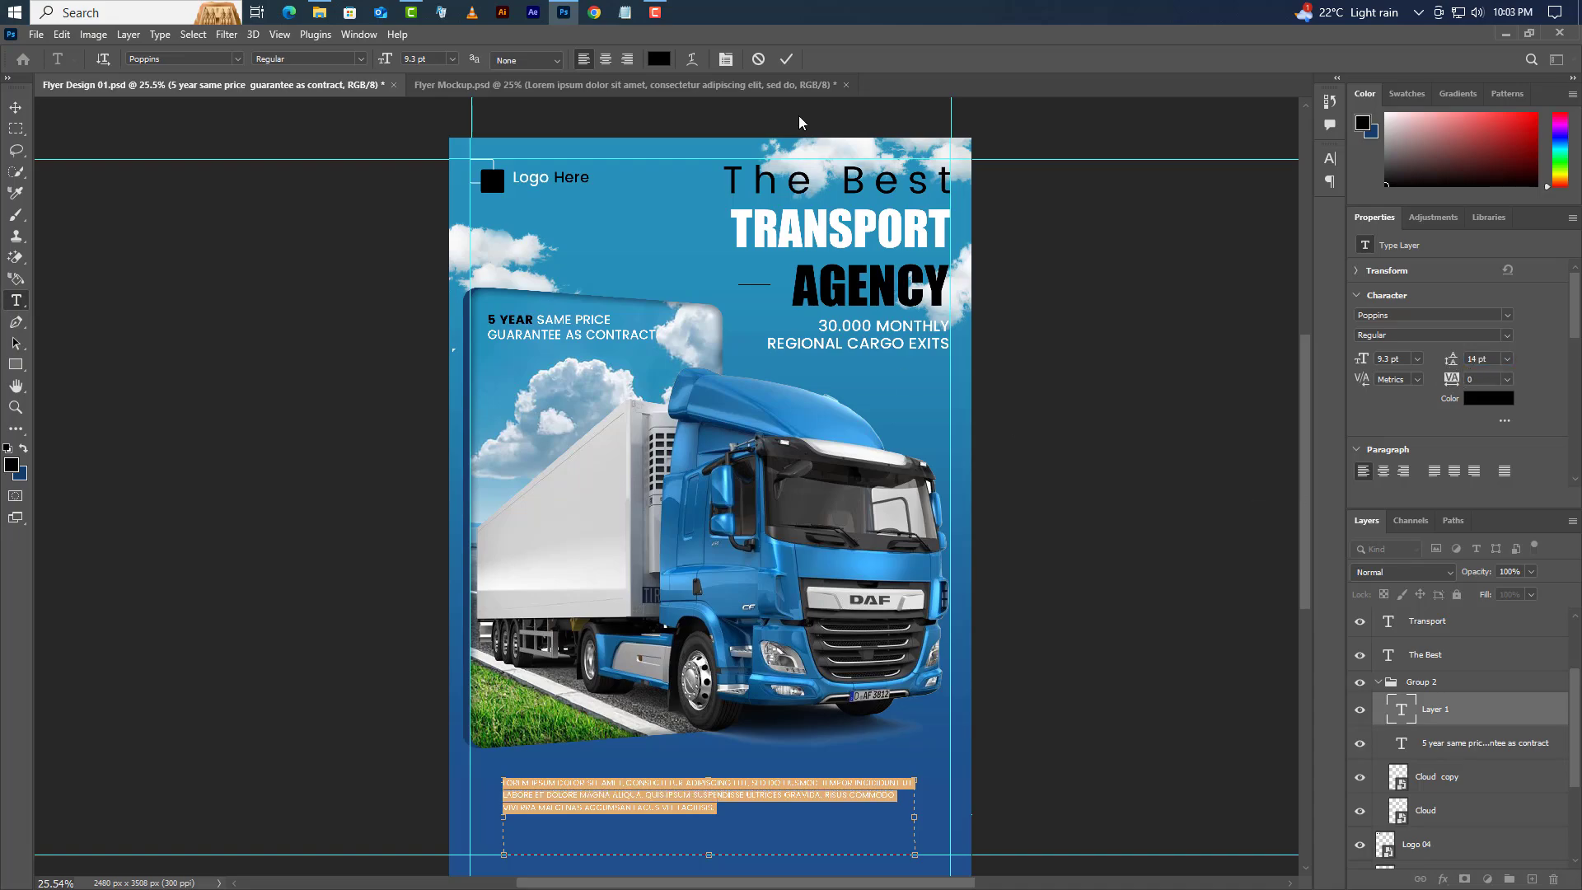
left_click(789, 56)
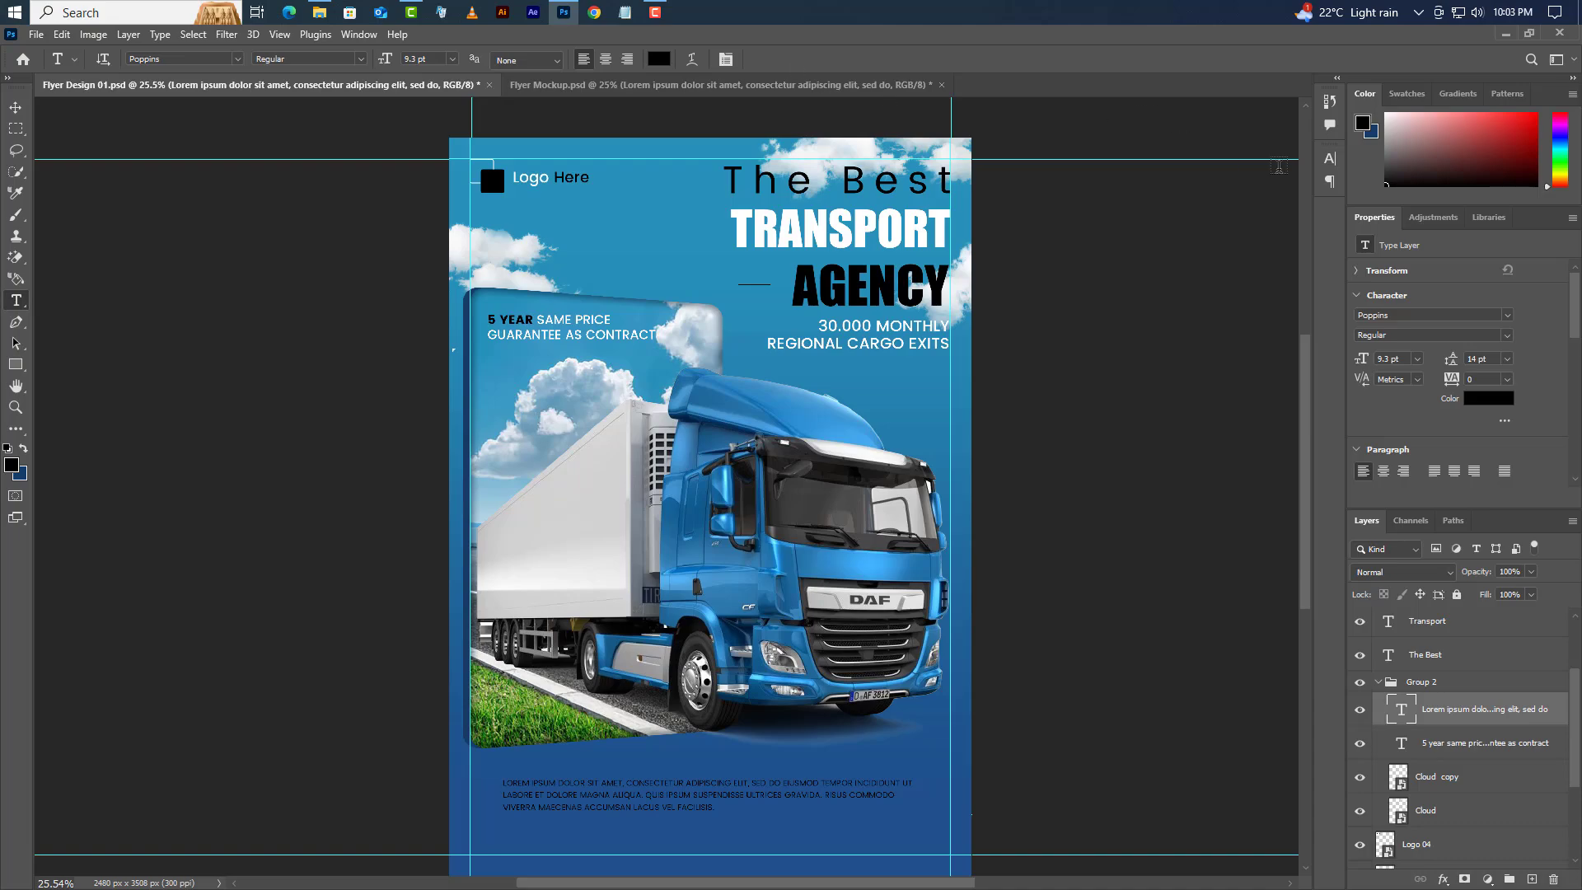
- Make the paragraph white and turn off All Caps
left_click(1330, 159)
left_click(1286, 253)
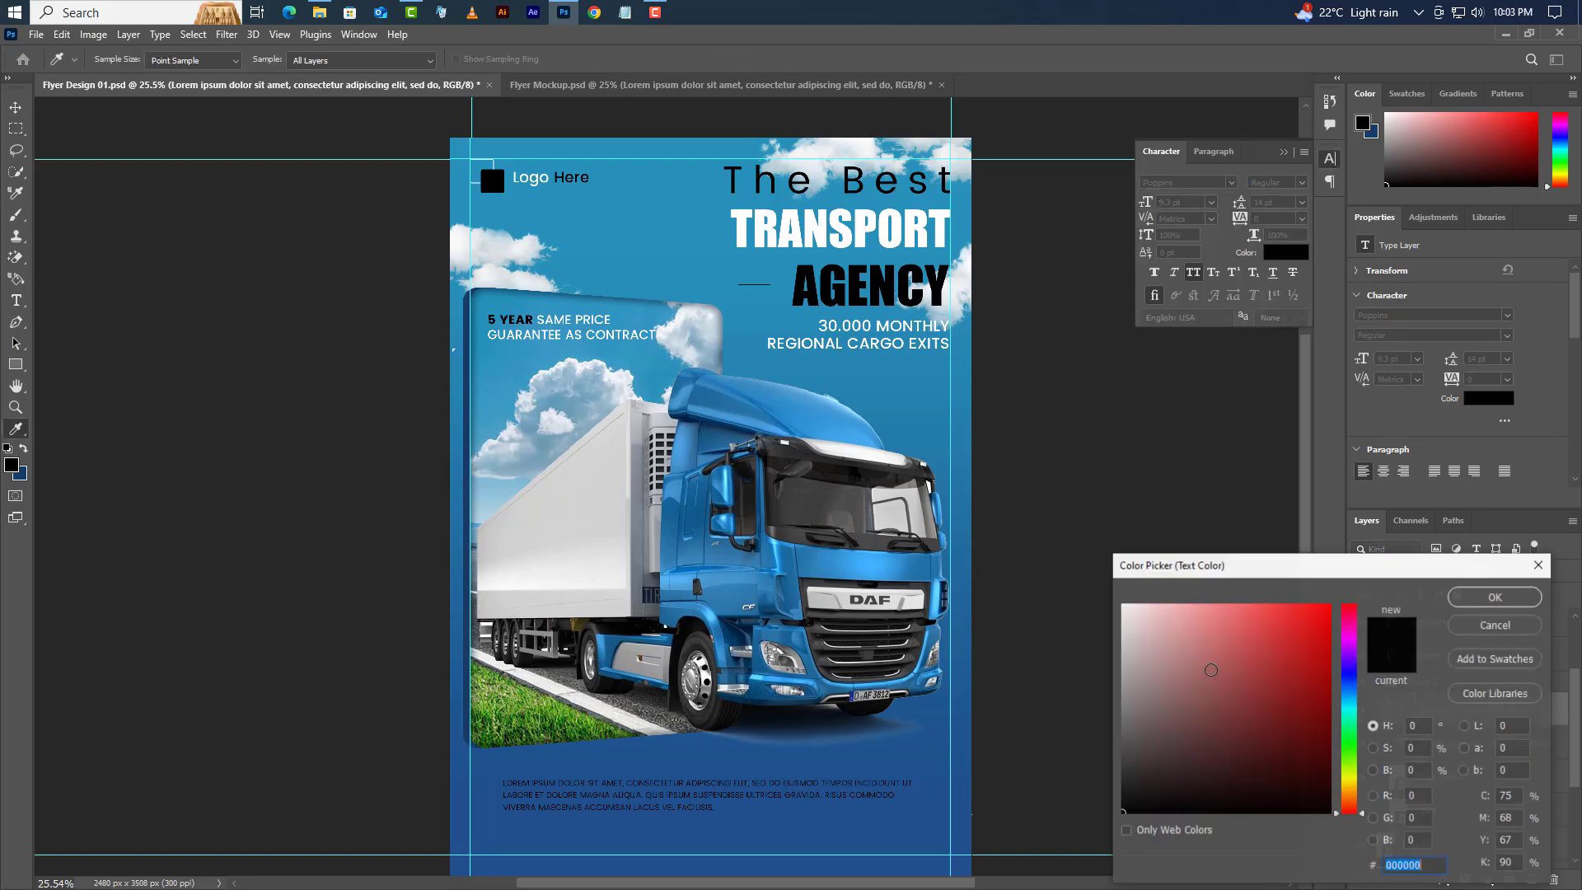
left_click(1126, 610)
left_click(1508, 599)
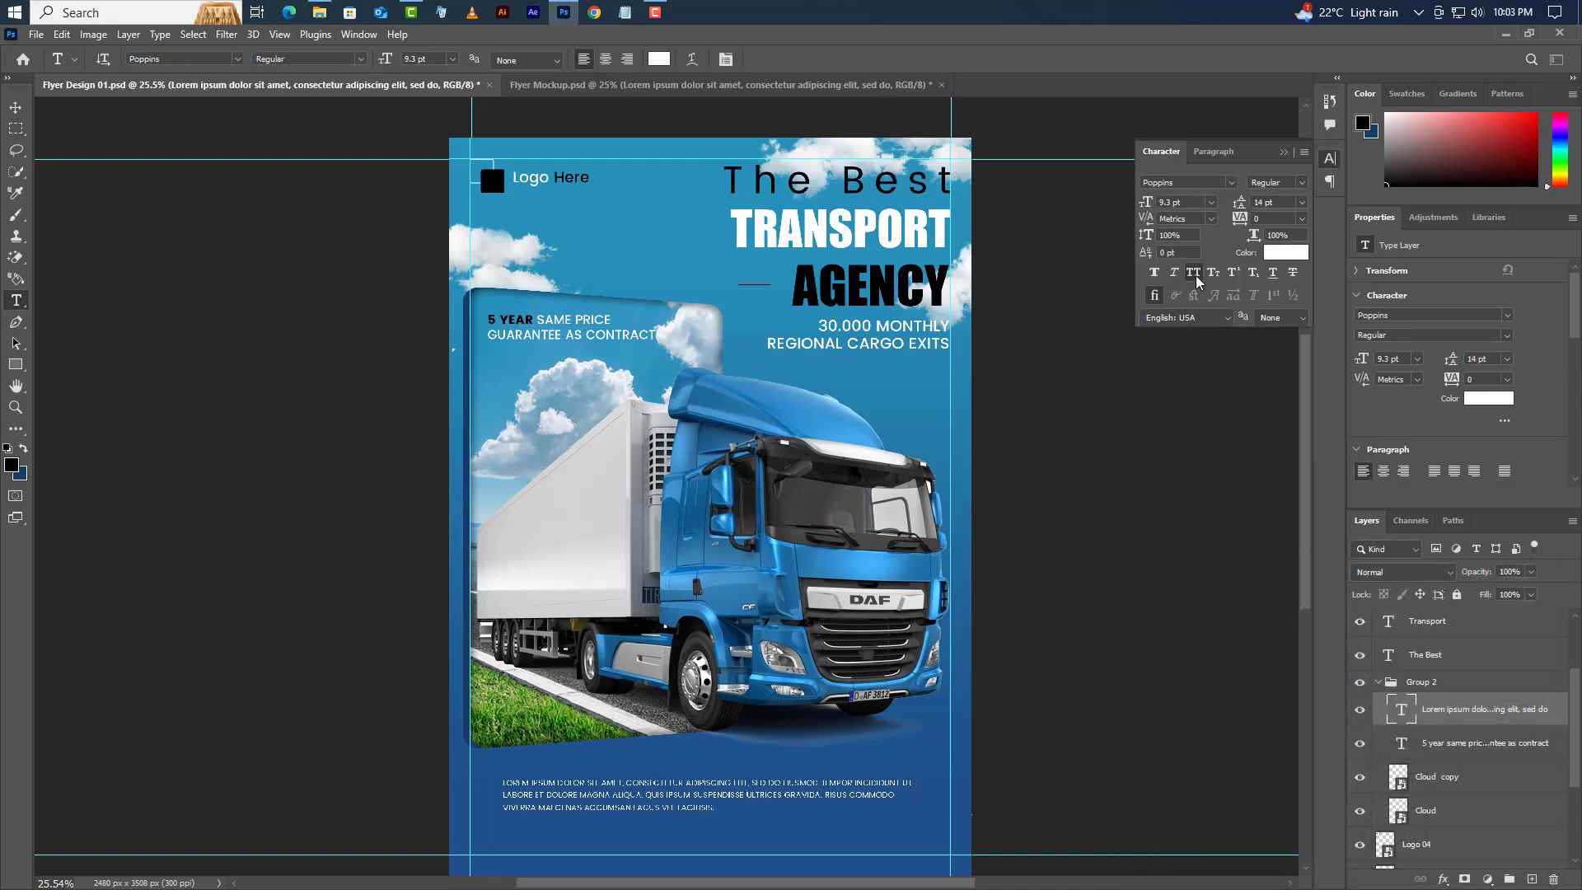
left_click(1194, 275)
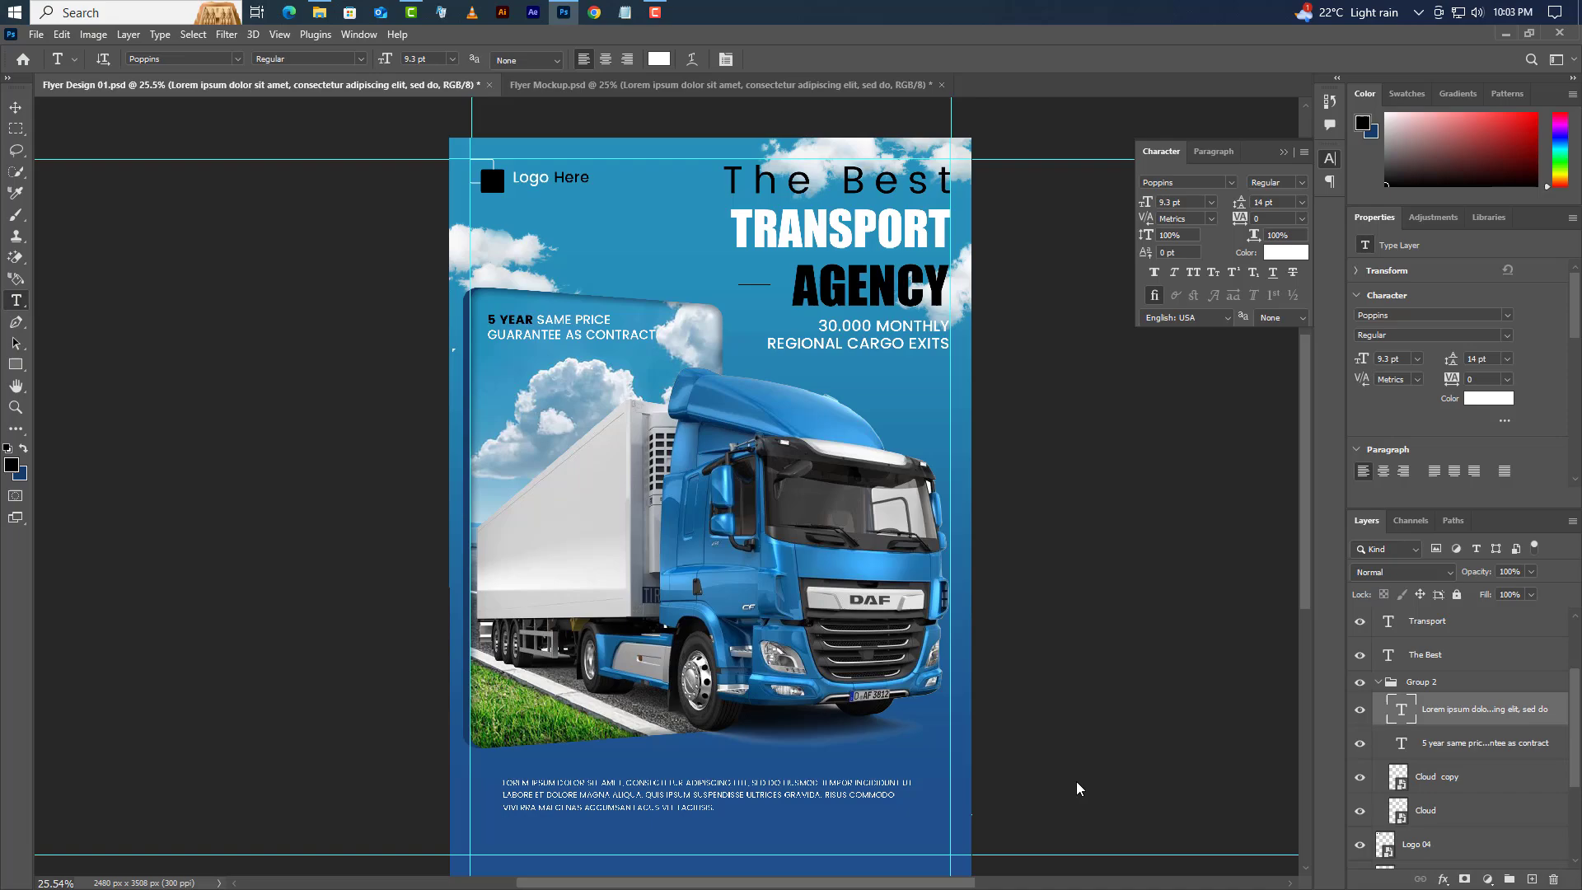
- Break the paragraph after eiusmod, suspen and maecenas, trimming the box to three lines
left_click(797, 784)
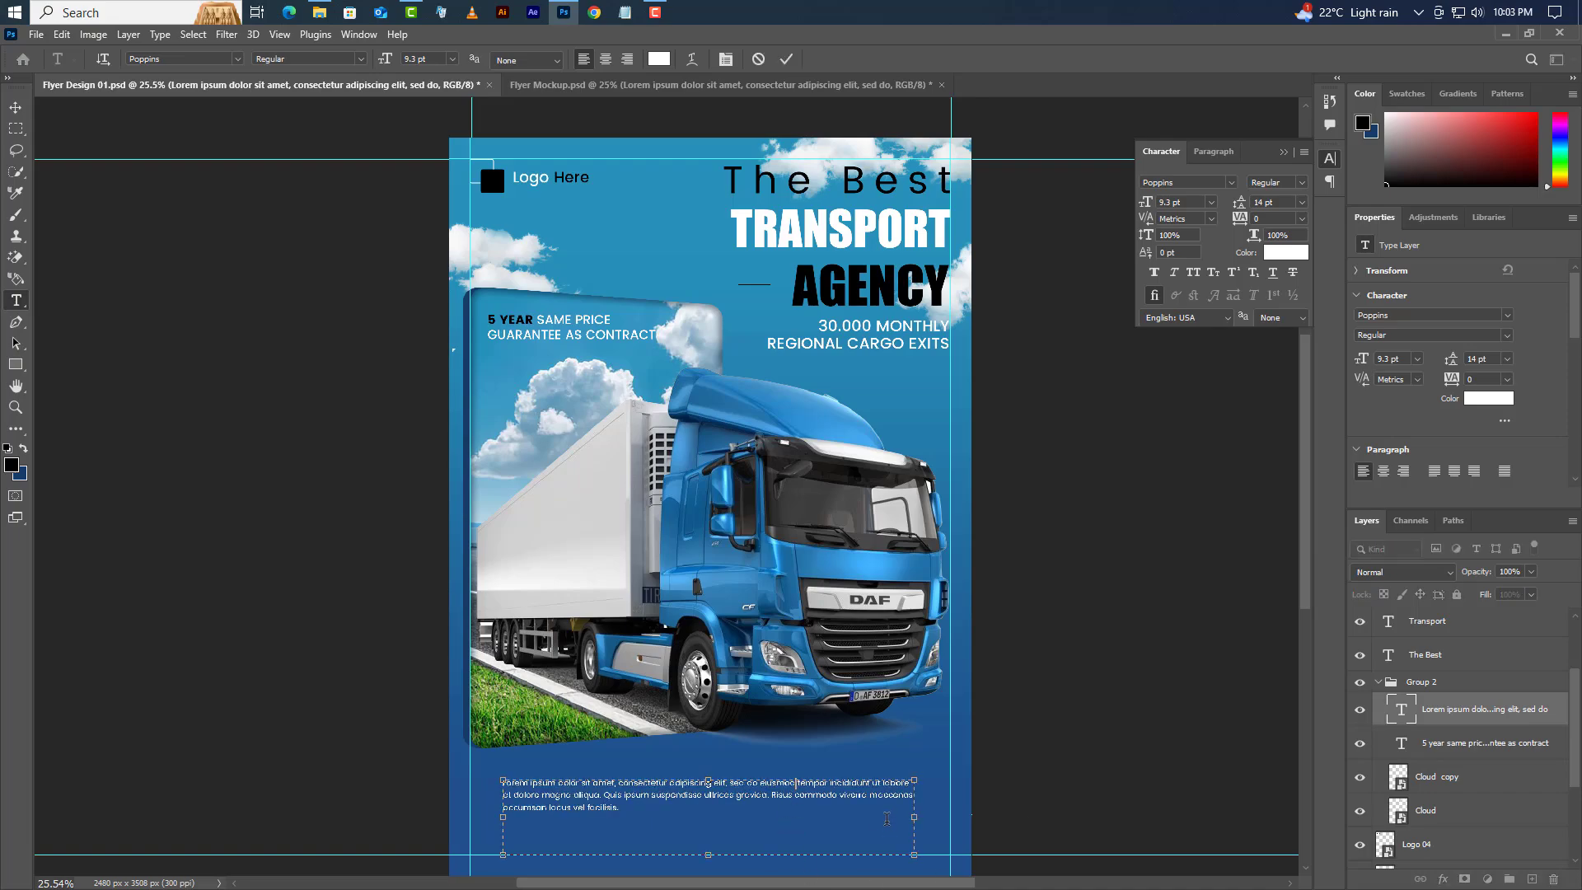
key("Return")
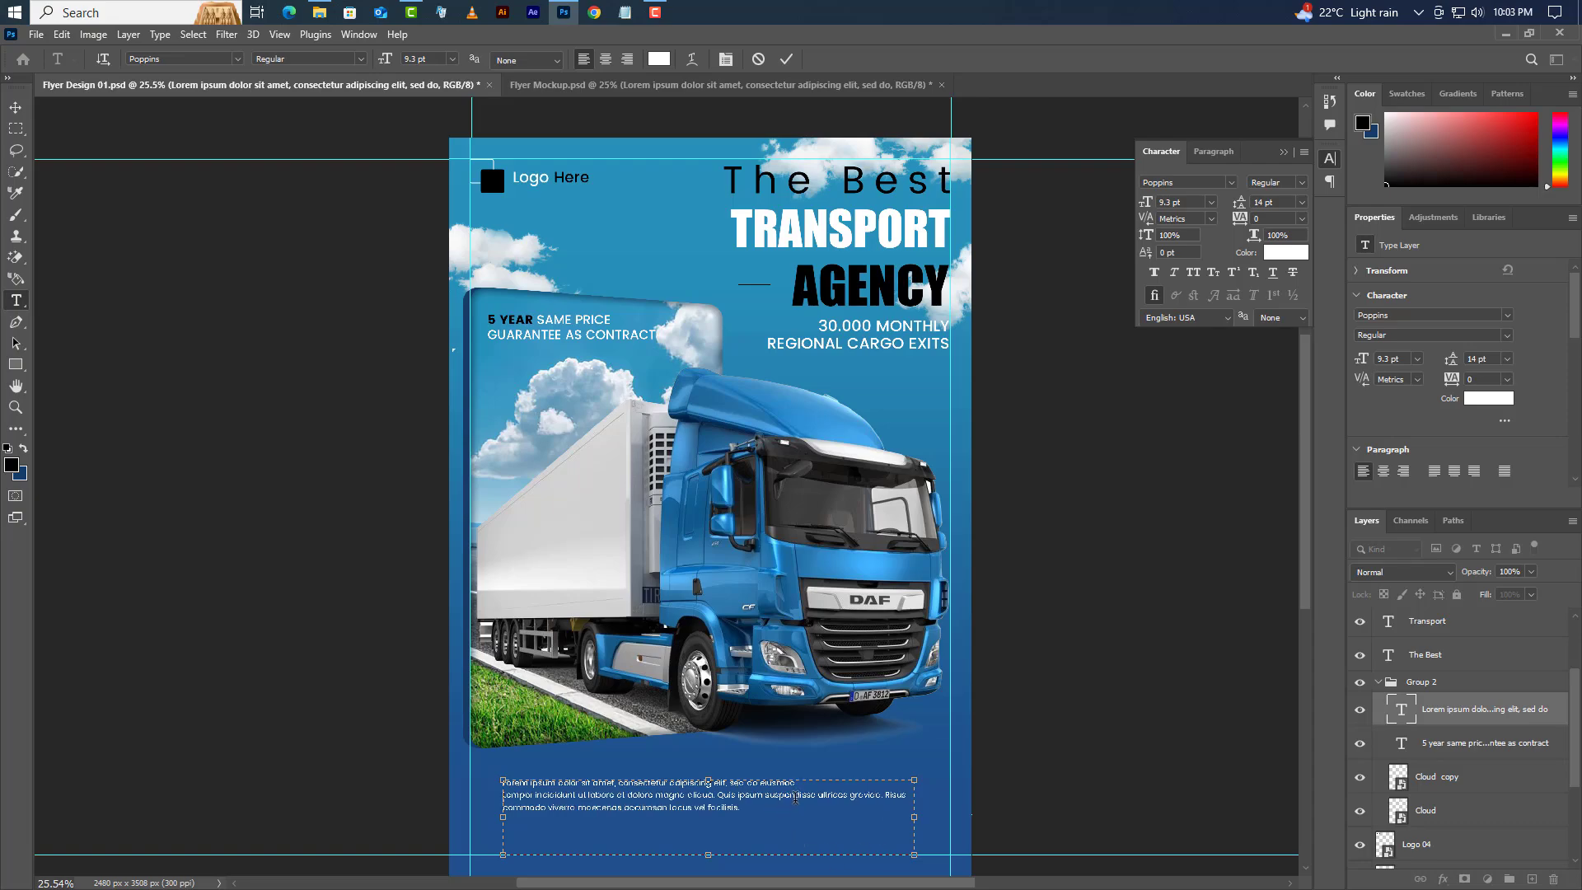
key("Return")
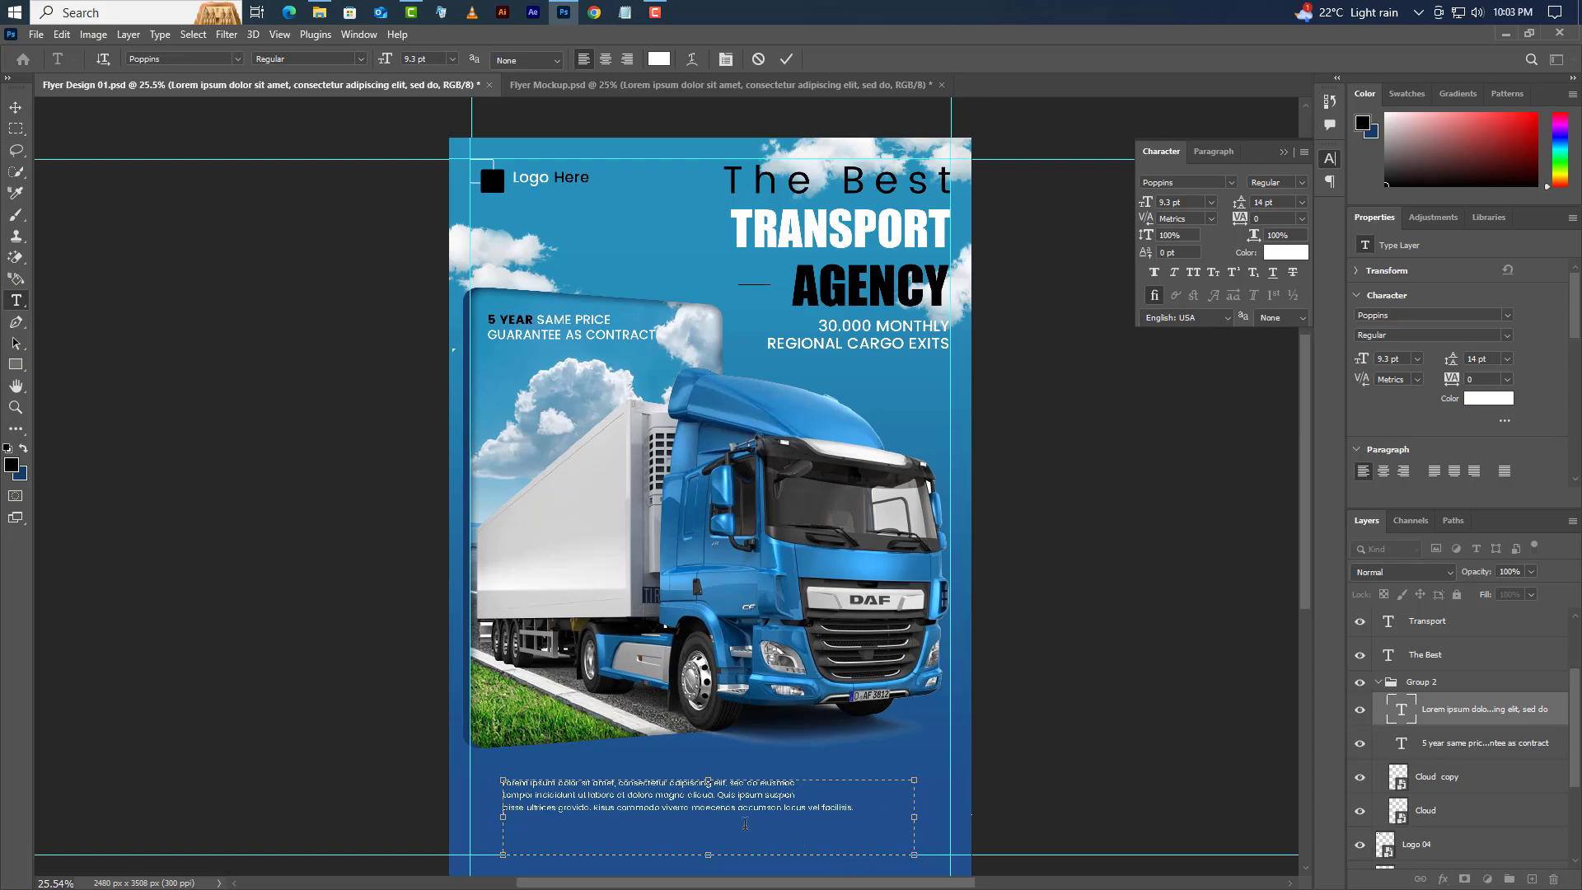
key("Return")
left_click_drag(719, 859, 714, 816)
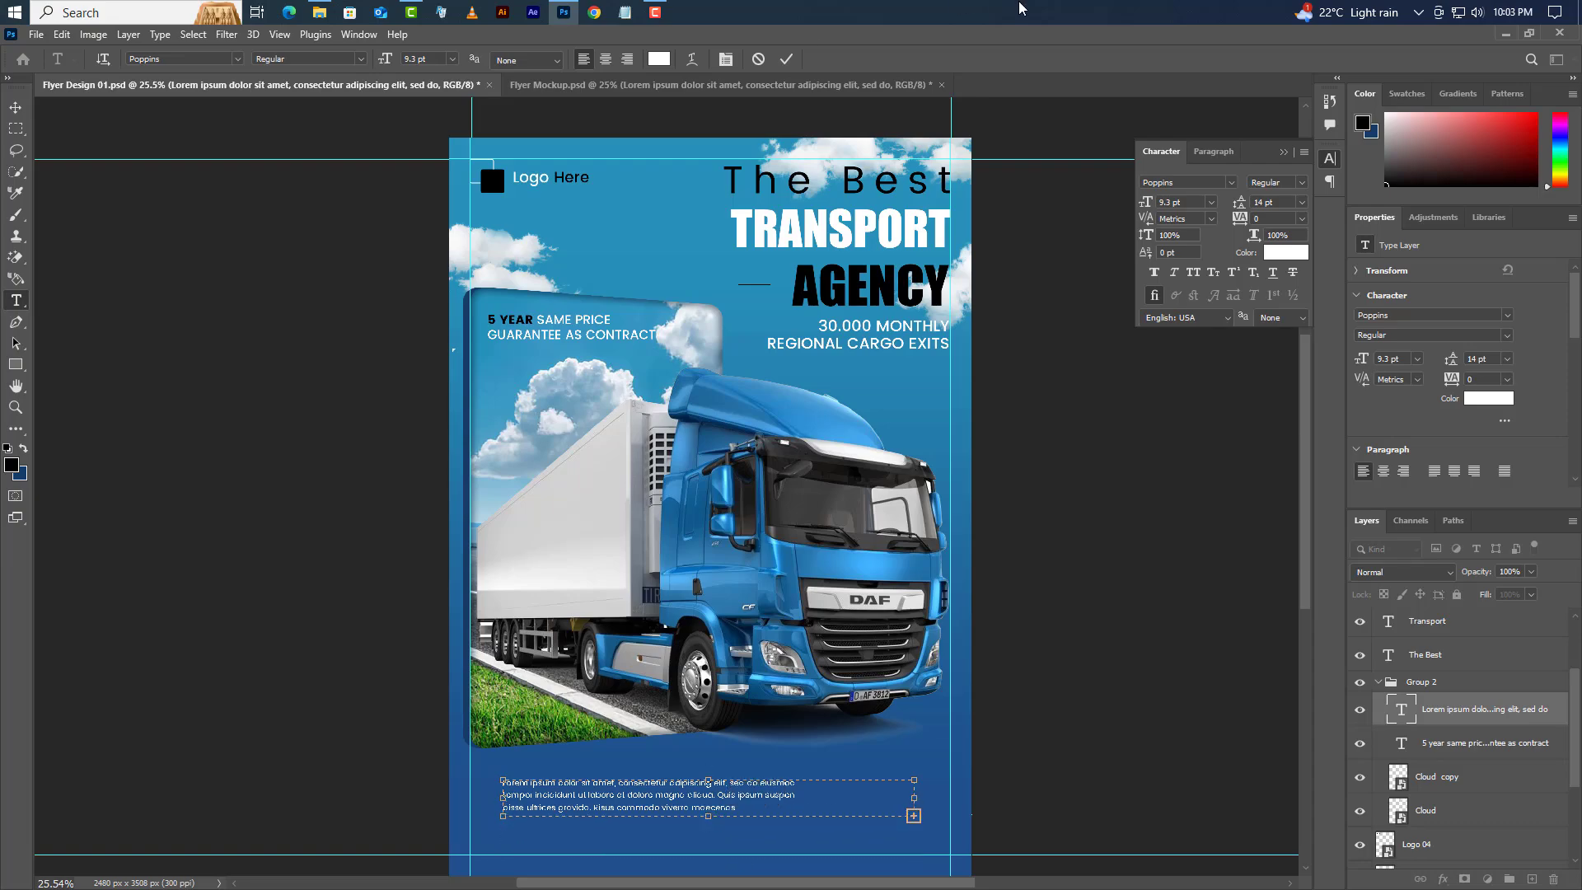
left_click(787, 58)
left_click(1283, 152)
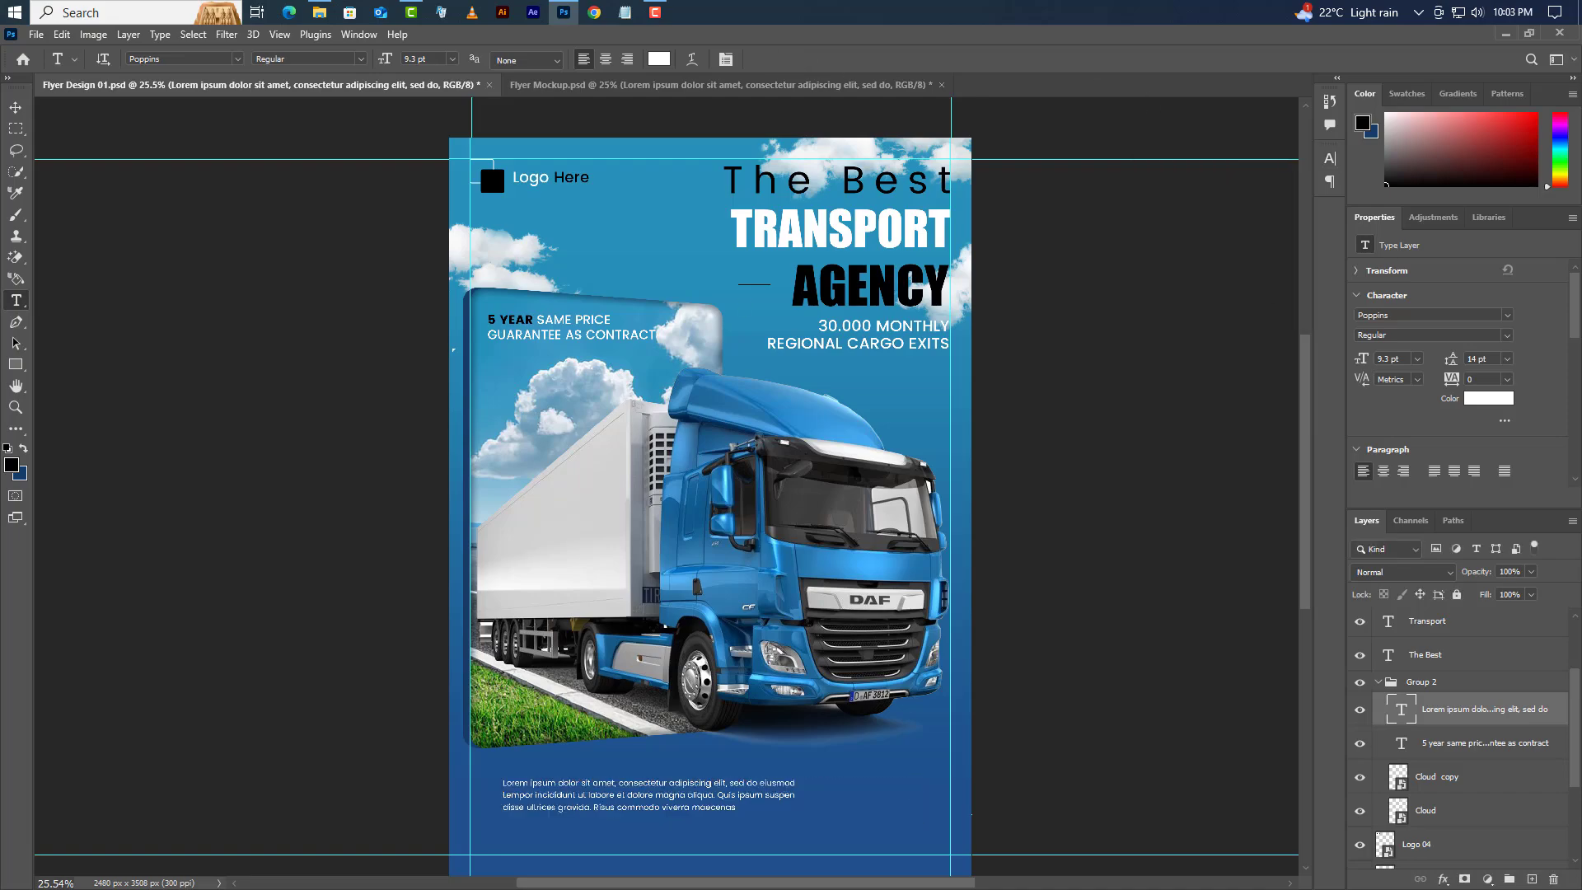
left_click(15, 105)
- Nudge the body paragraph up slightly
scroll(645, 849, "up", 5)
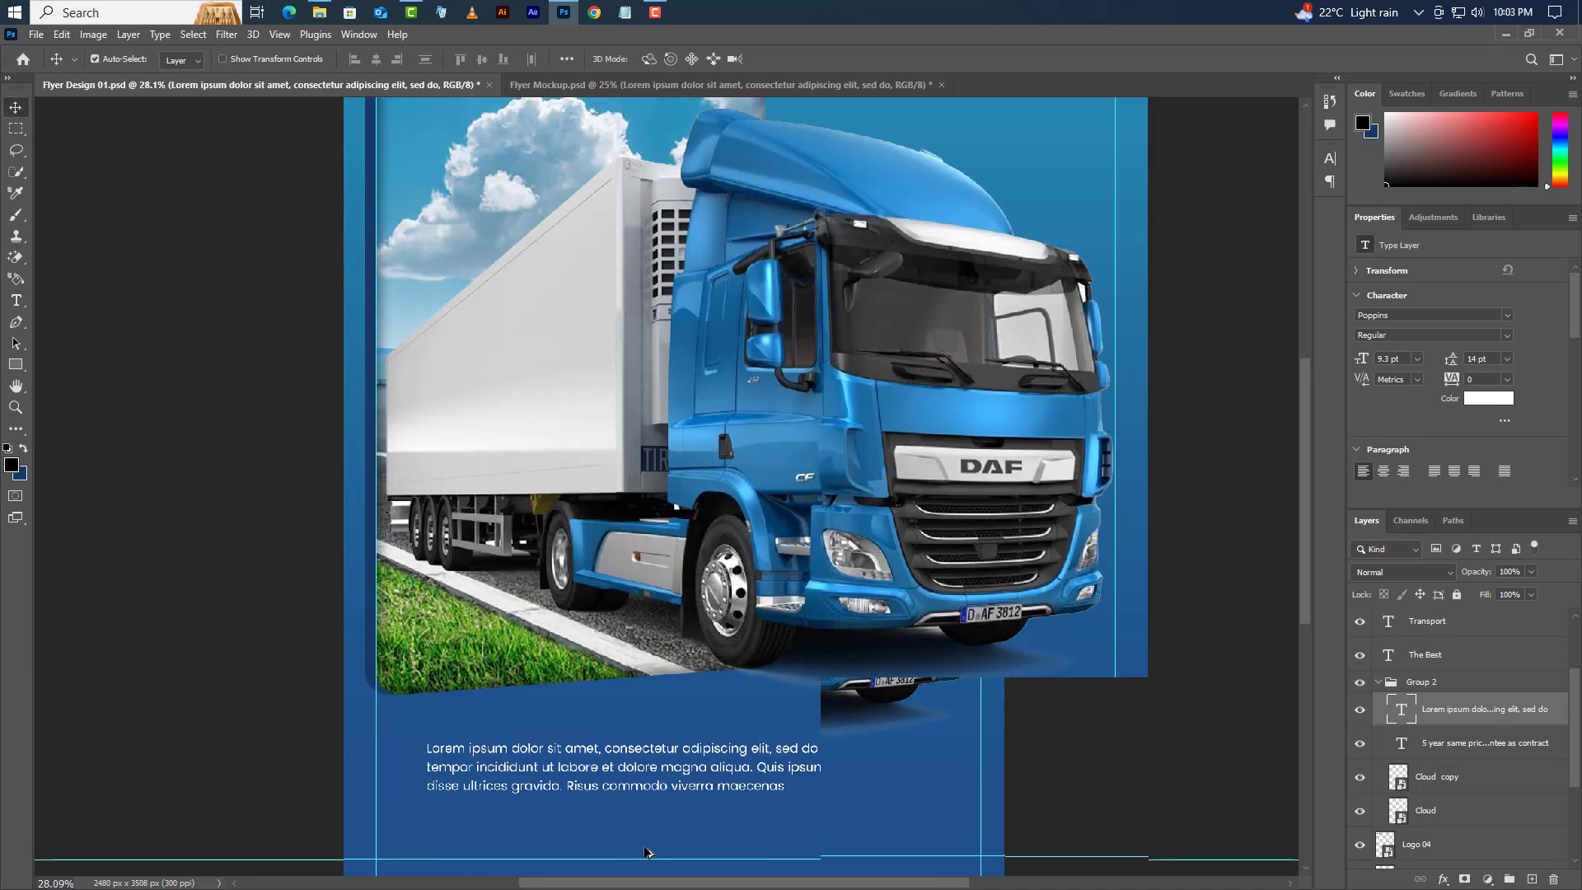
scroll(767, 783, "down", 3)
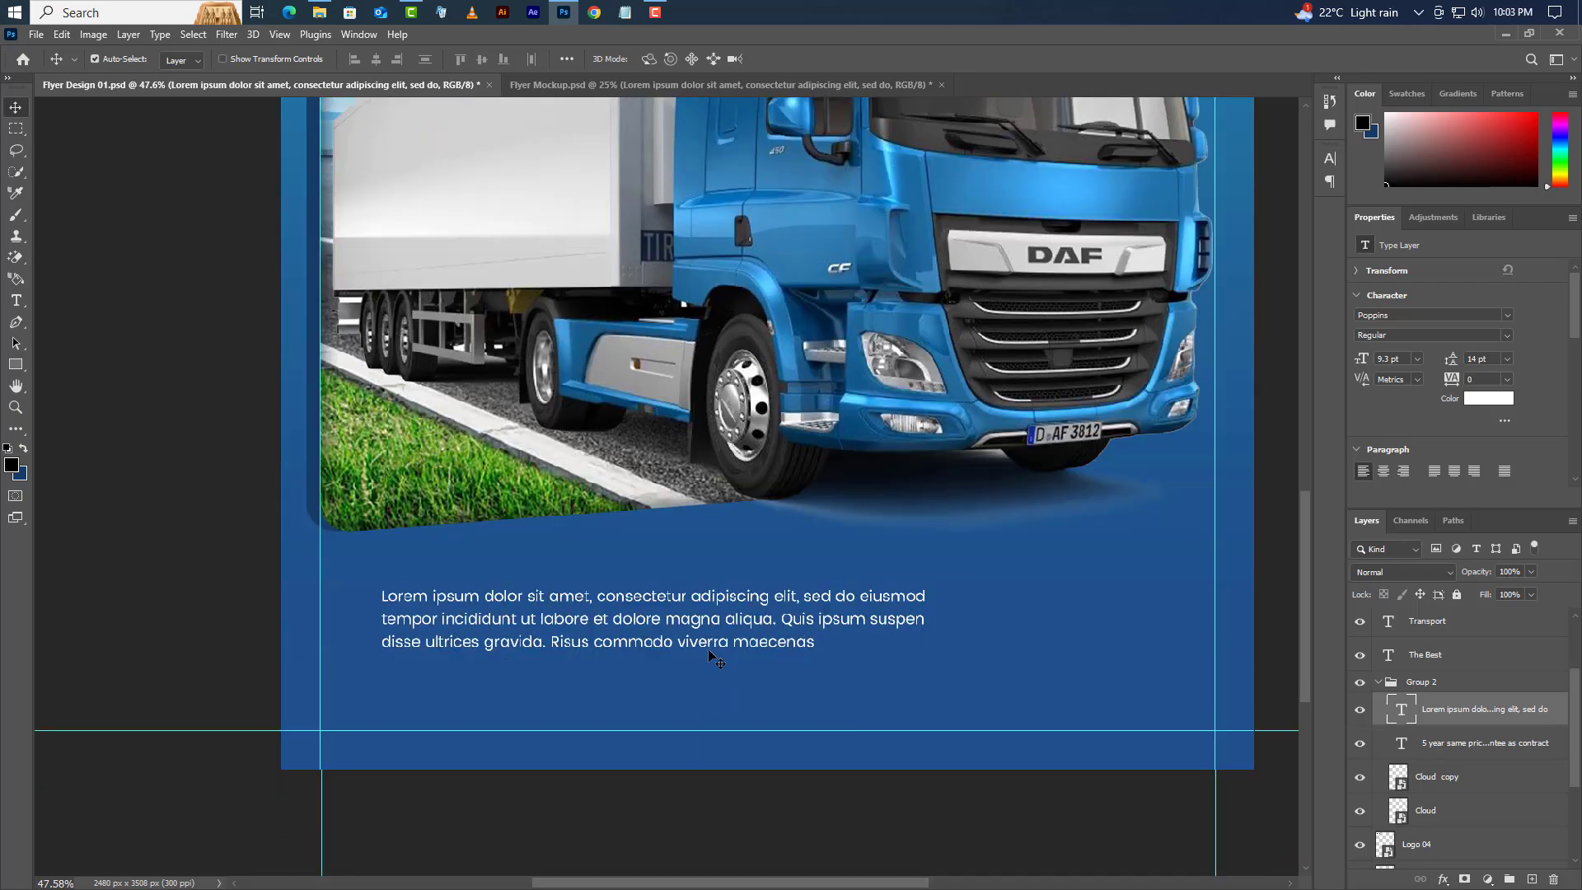
left_click_drag(708, 649, 713, 619)
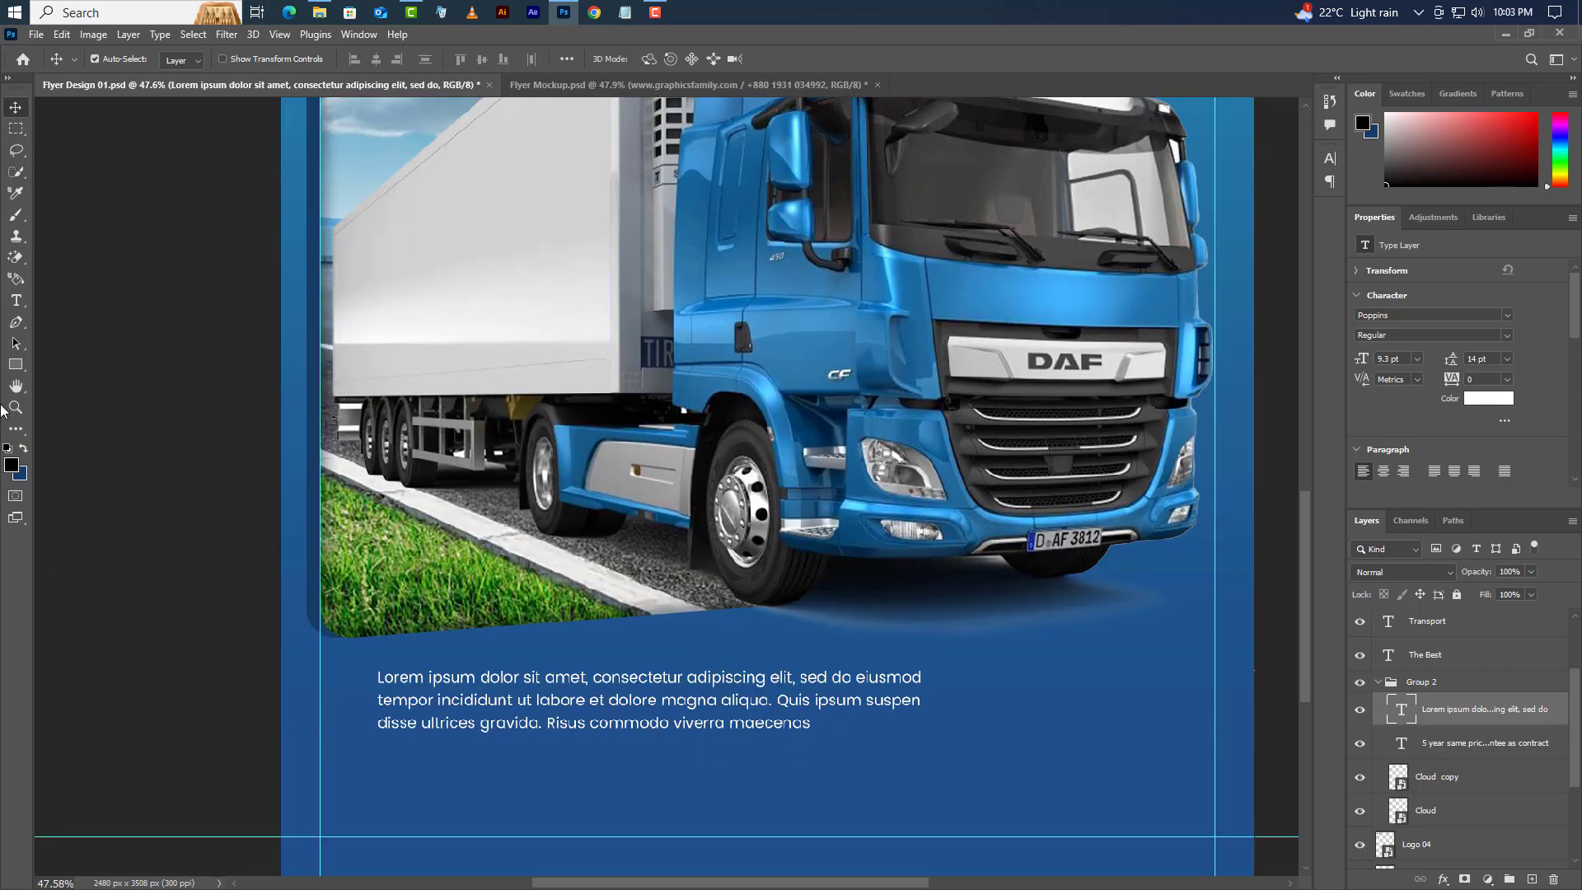
left_click(16, 300)
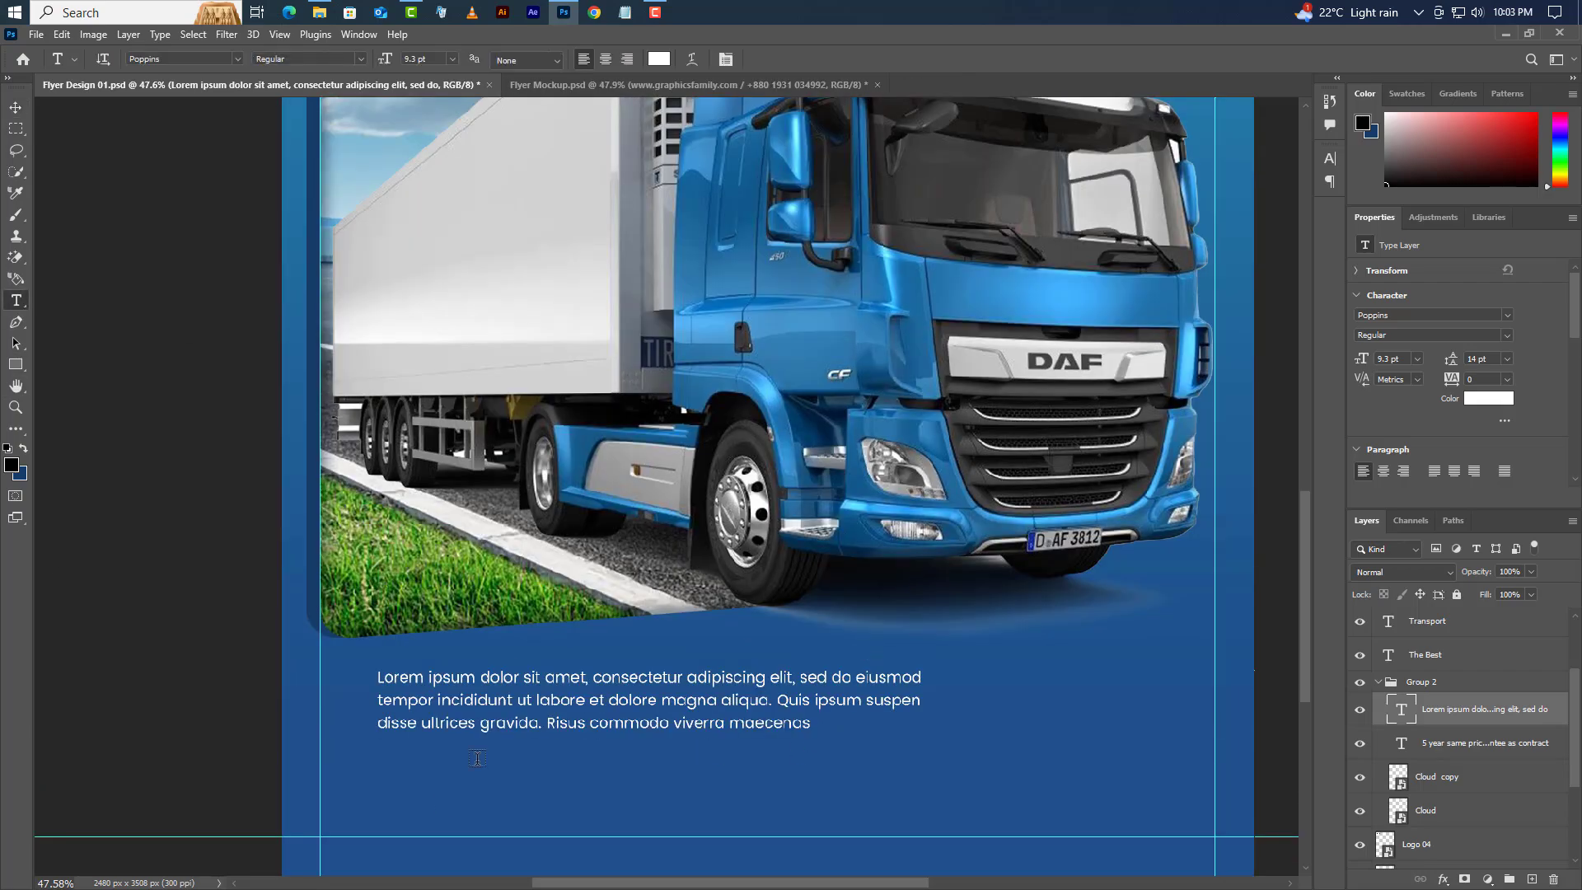
left_click(377, 765)
type("www.")
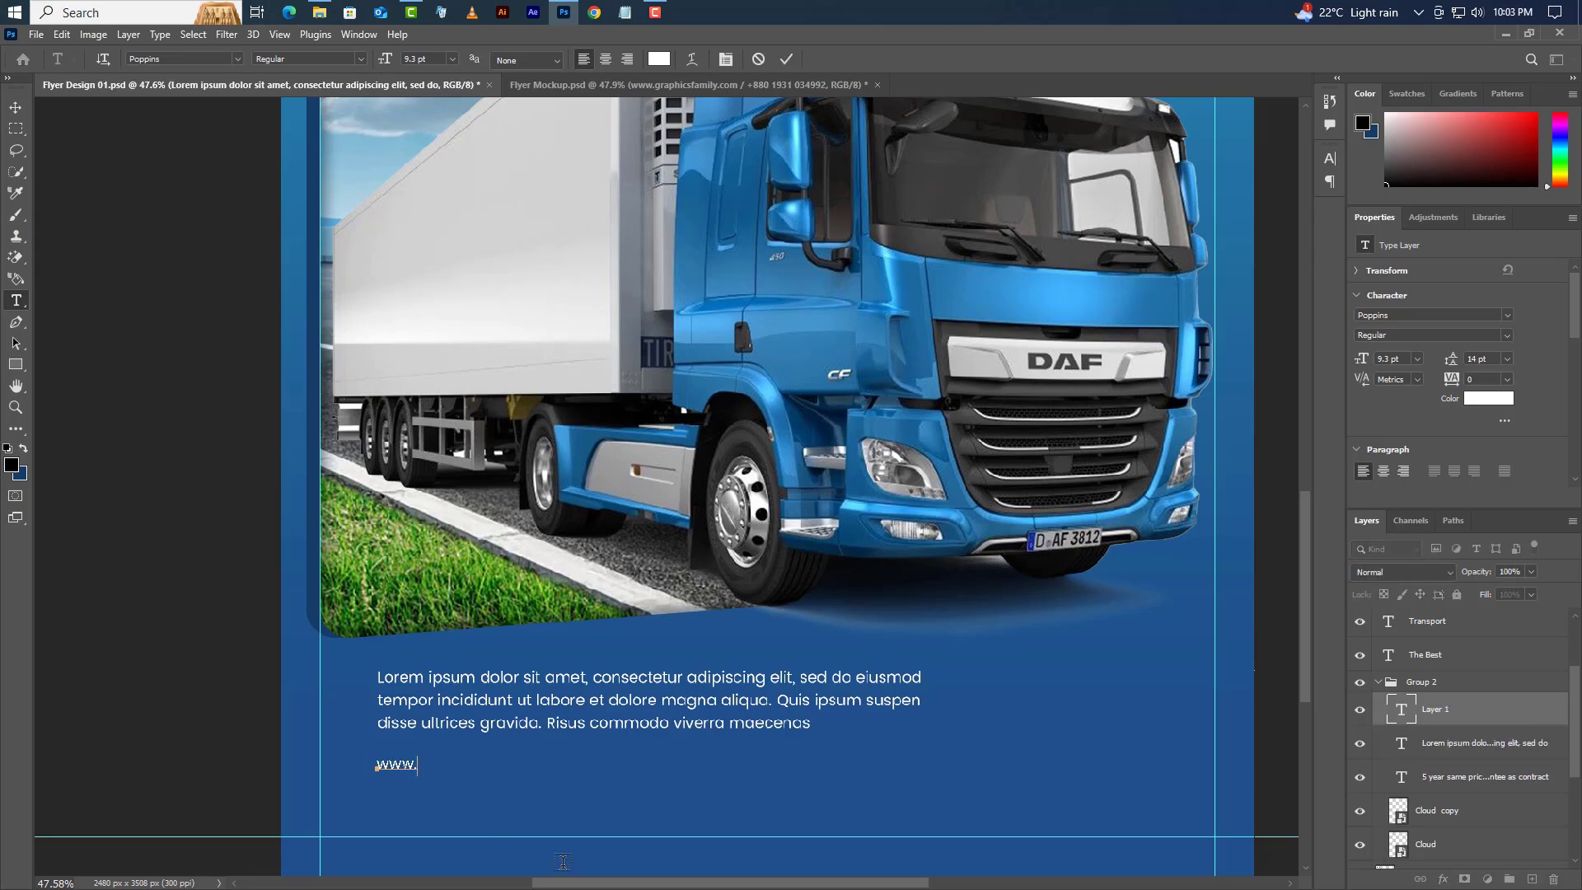
type("graphicsfamily.com")
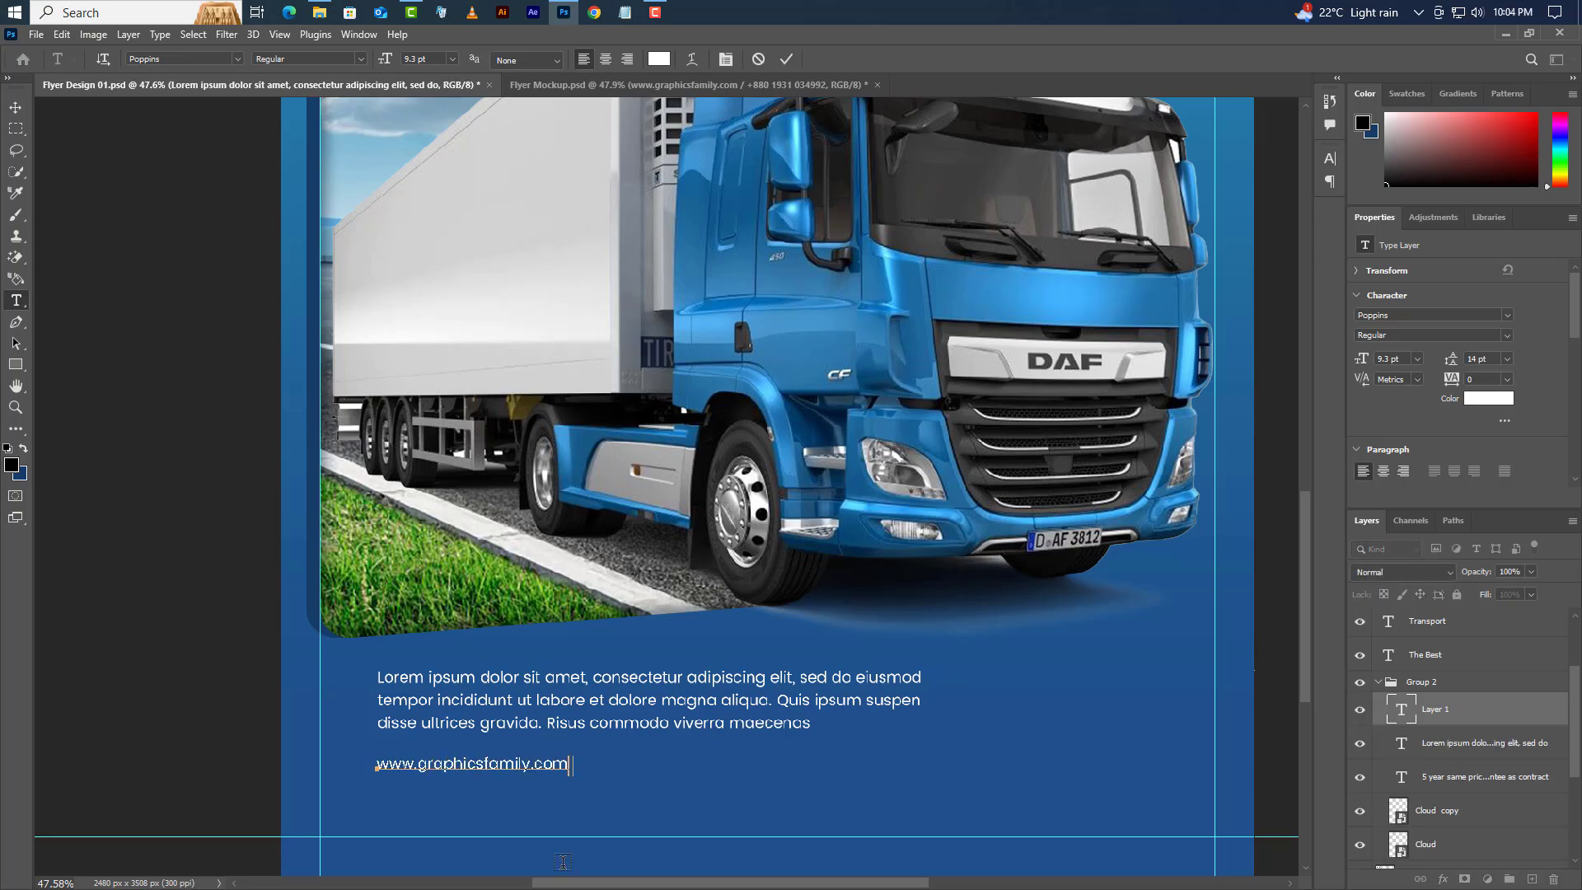
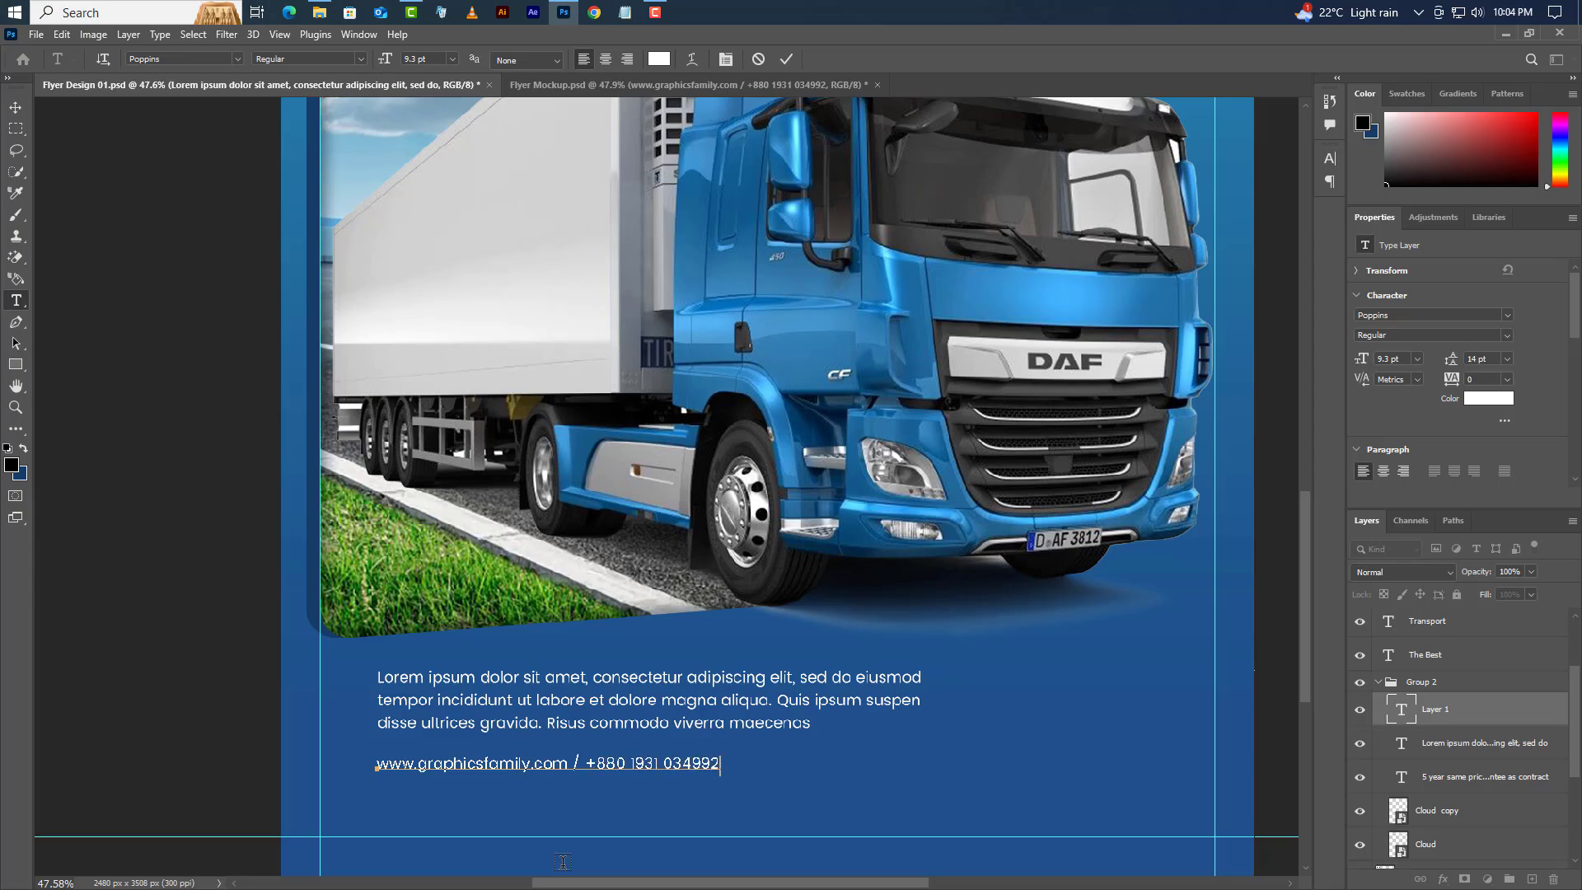
left_click(788, 60)
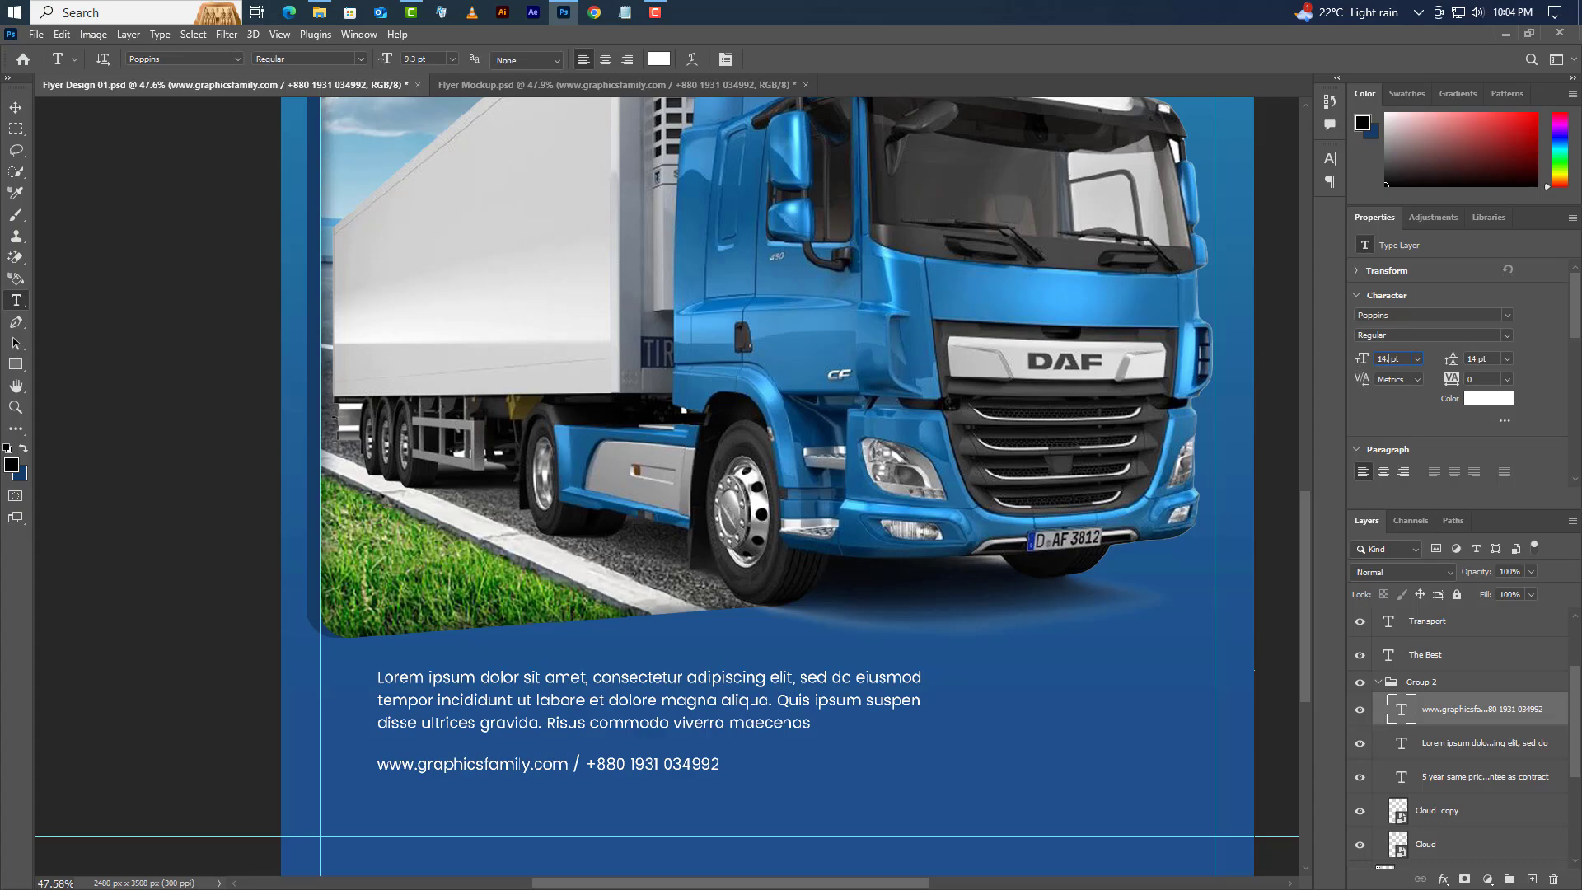
key("Return")
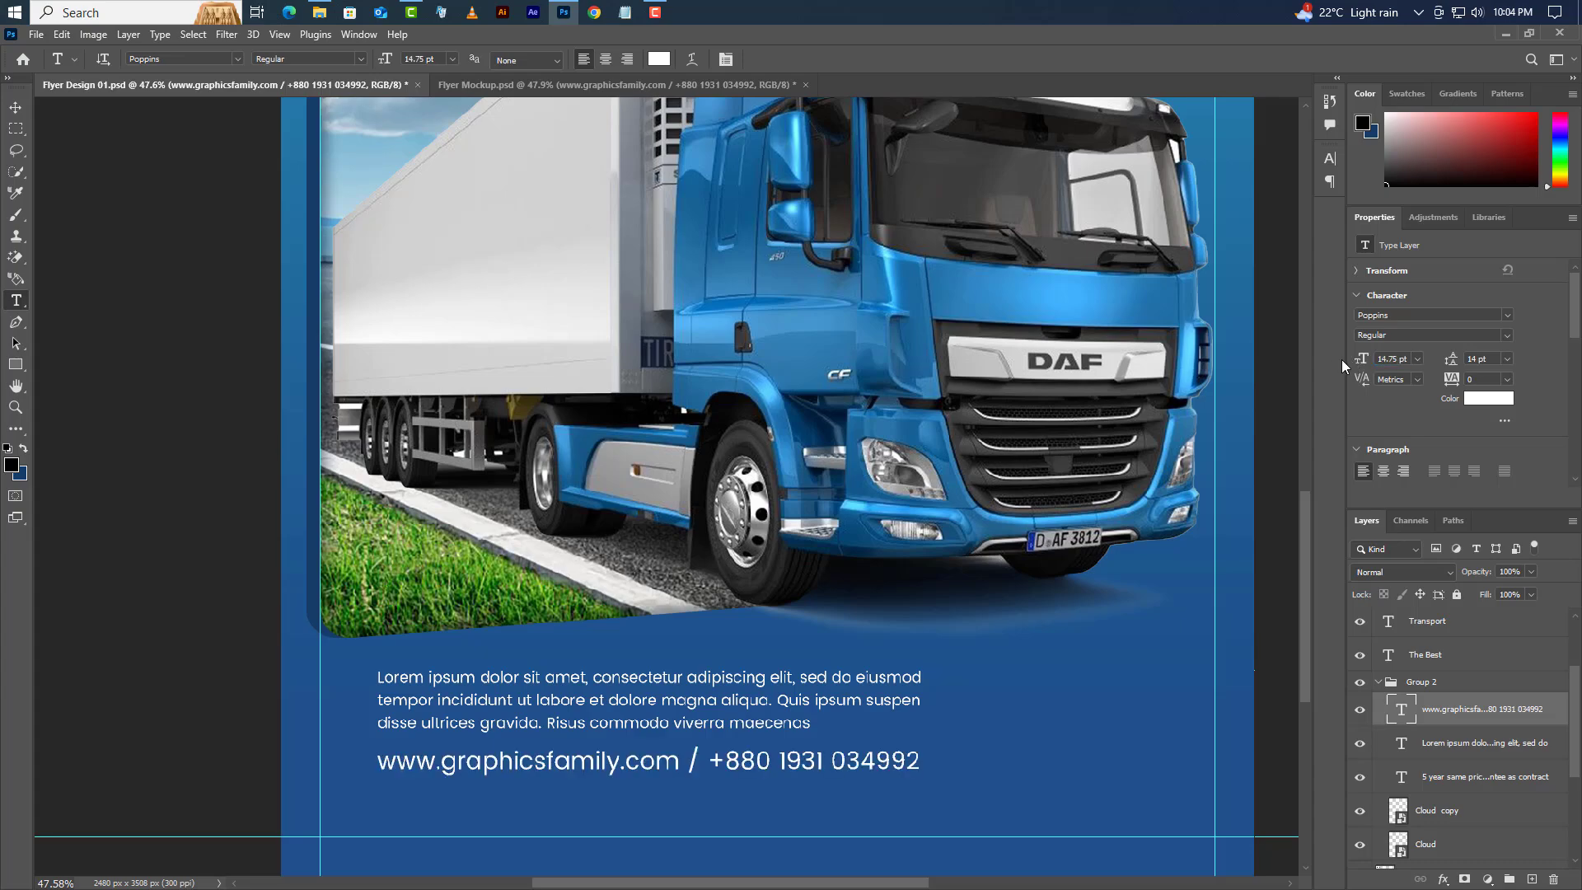
key("v")
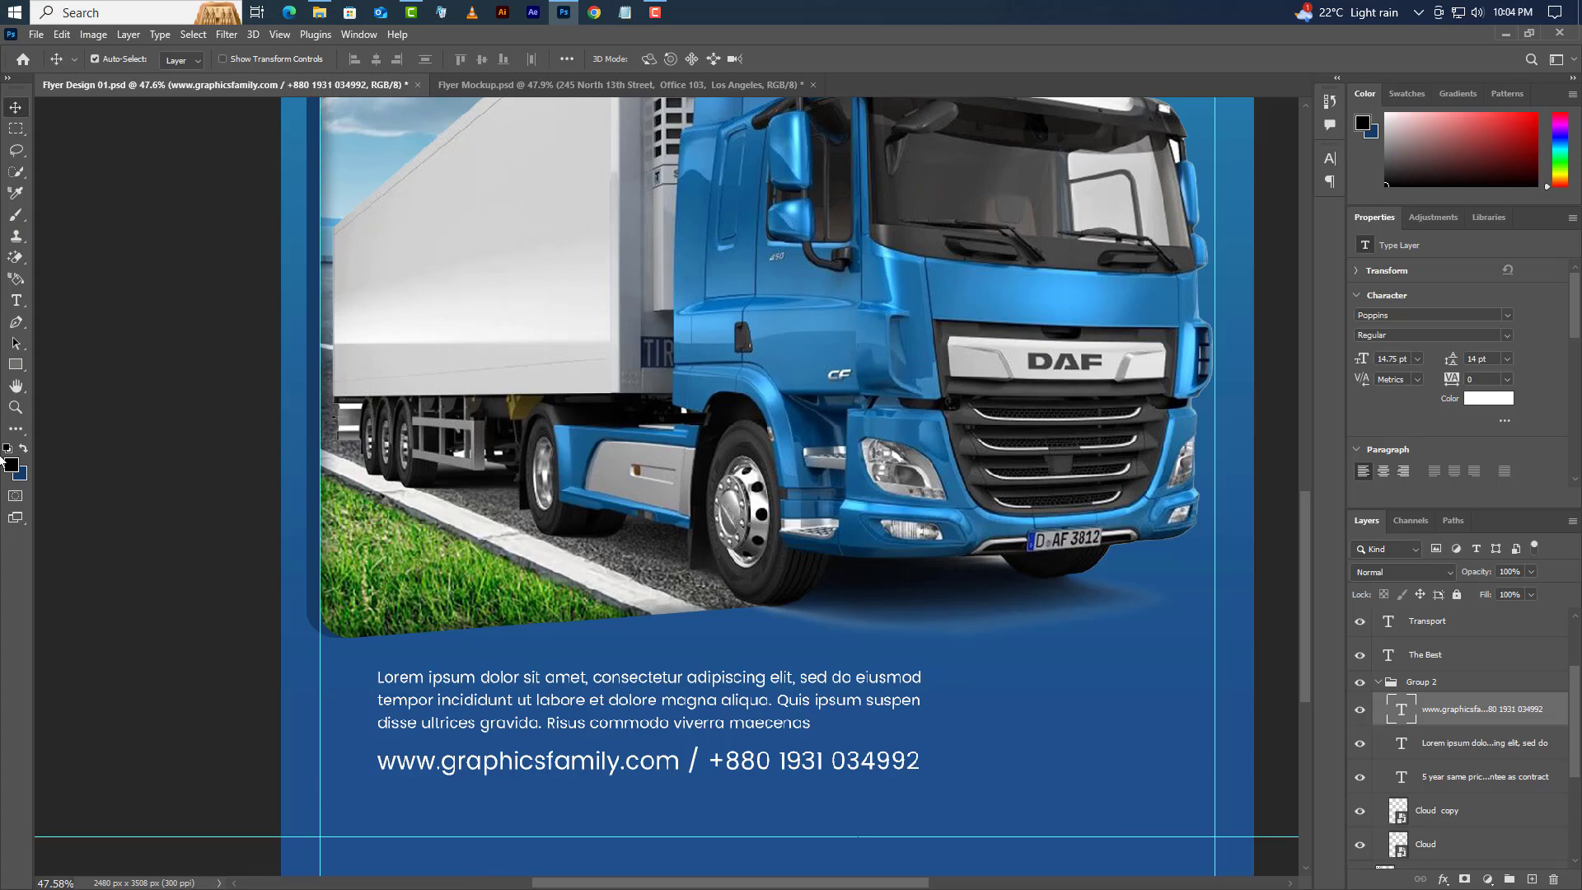
- Paste the office address as a white line under the contact line at 14.75 pt
left_click(16, 301)
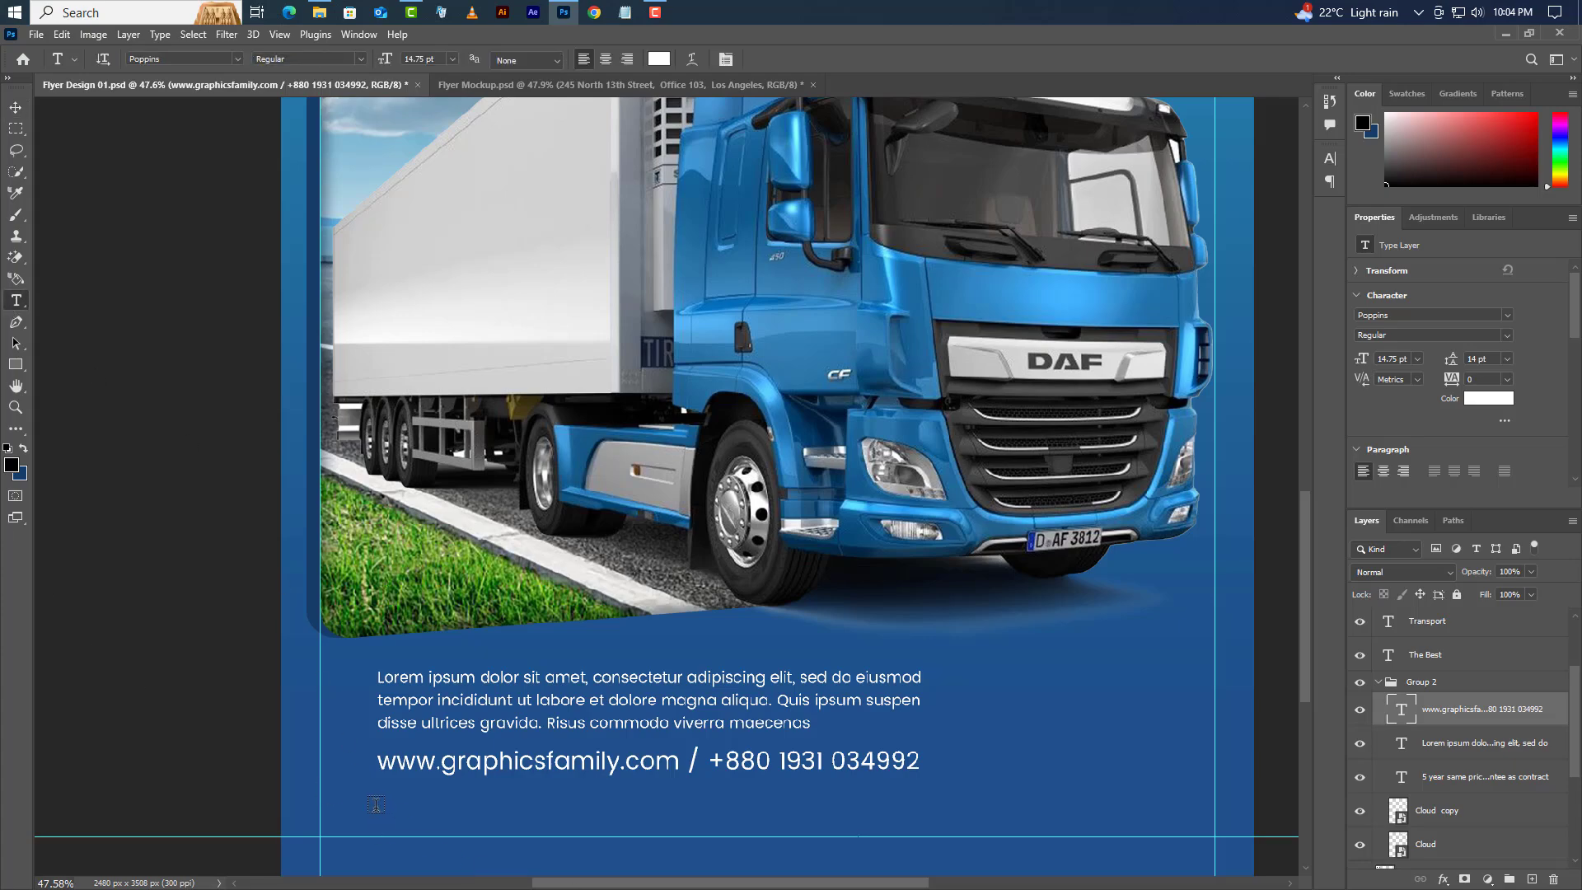
left_click(376, 804)
right_click(486, 800)
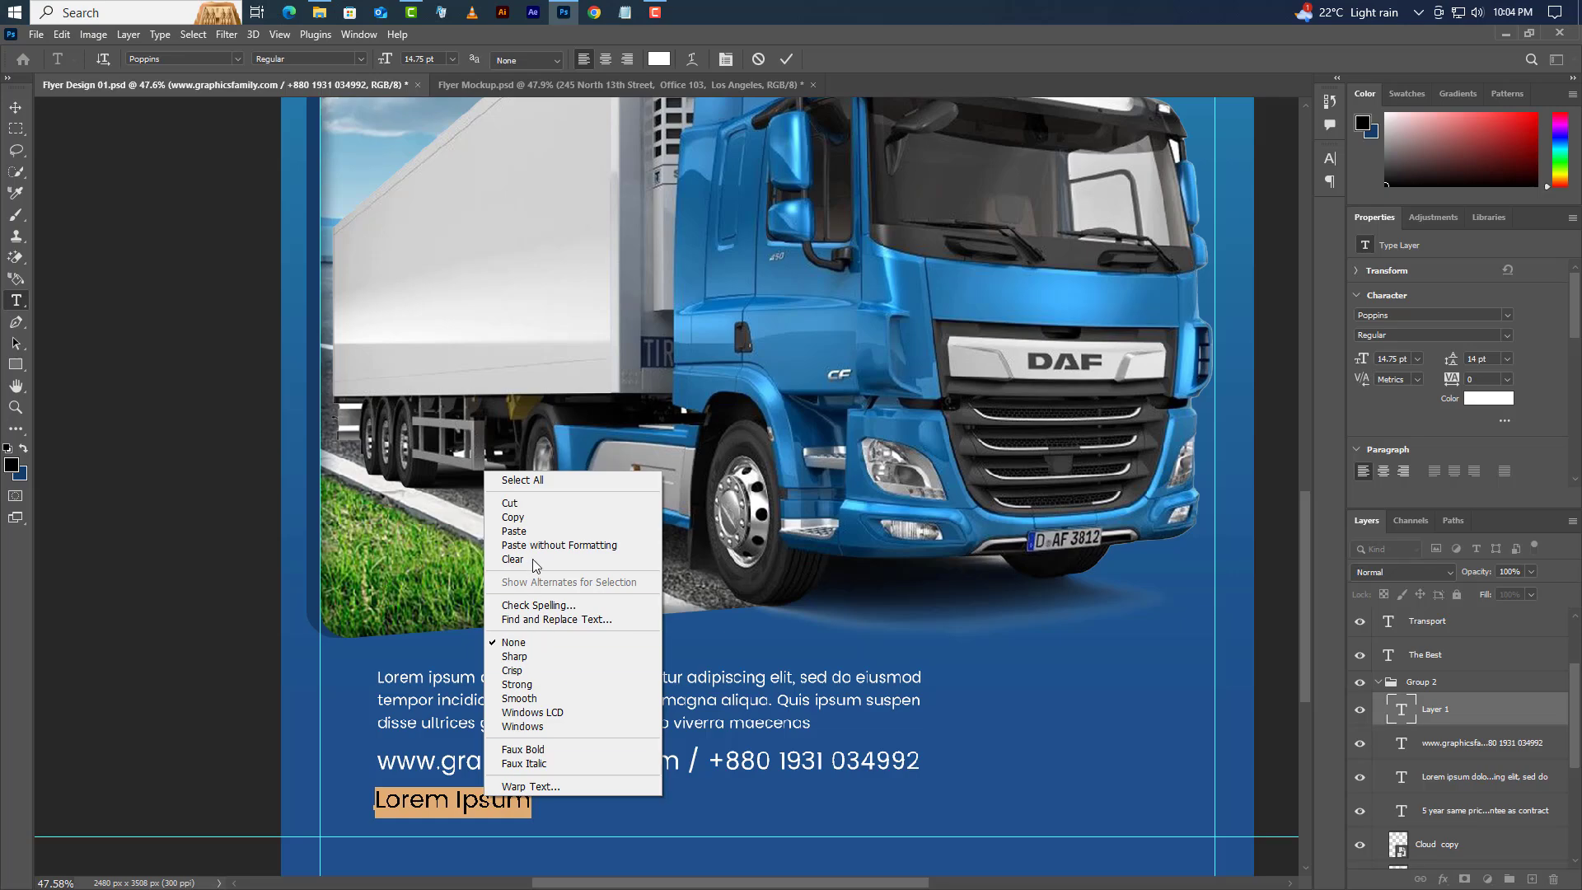
left_click(536, 530)
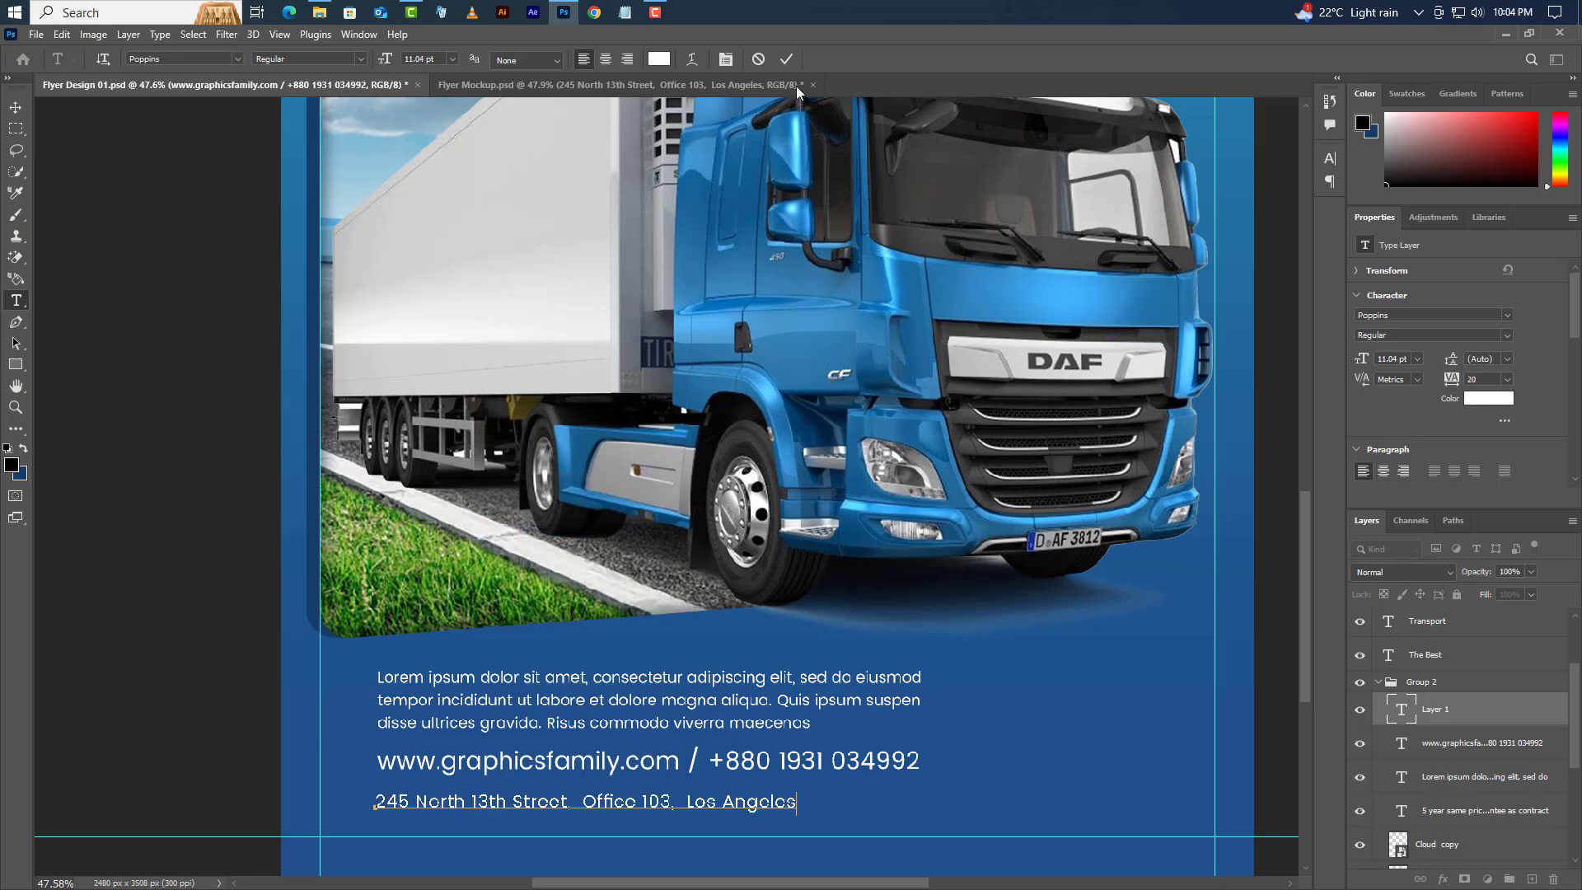
left_click(787, 59)
left_click(1393, 359)
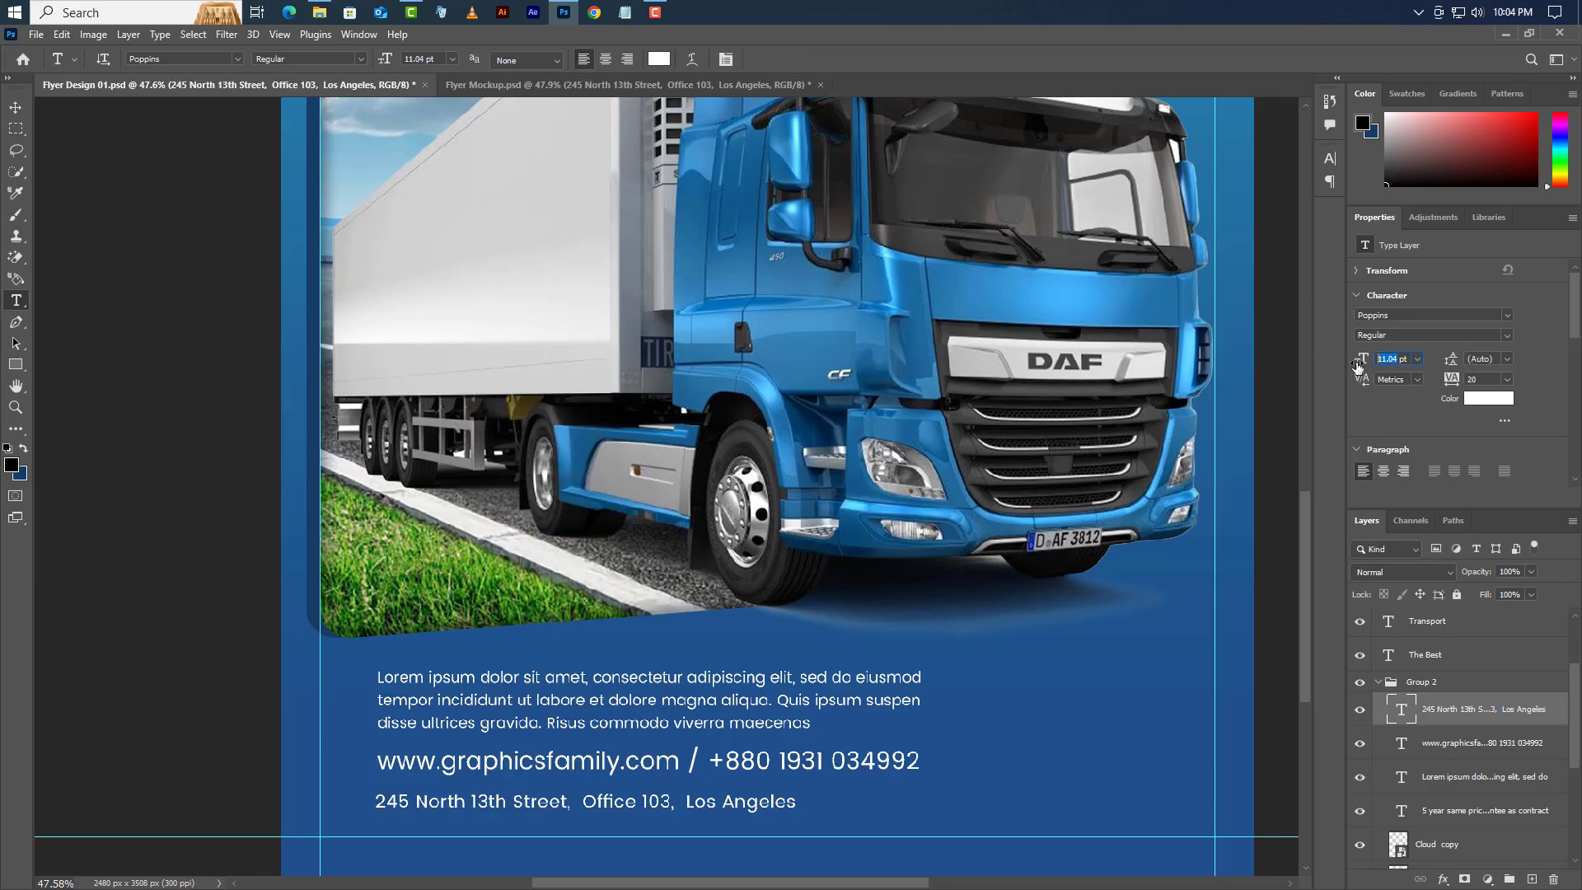
type("14.75")
key("Return")
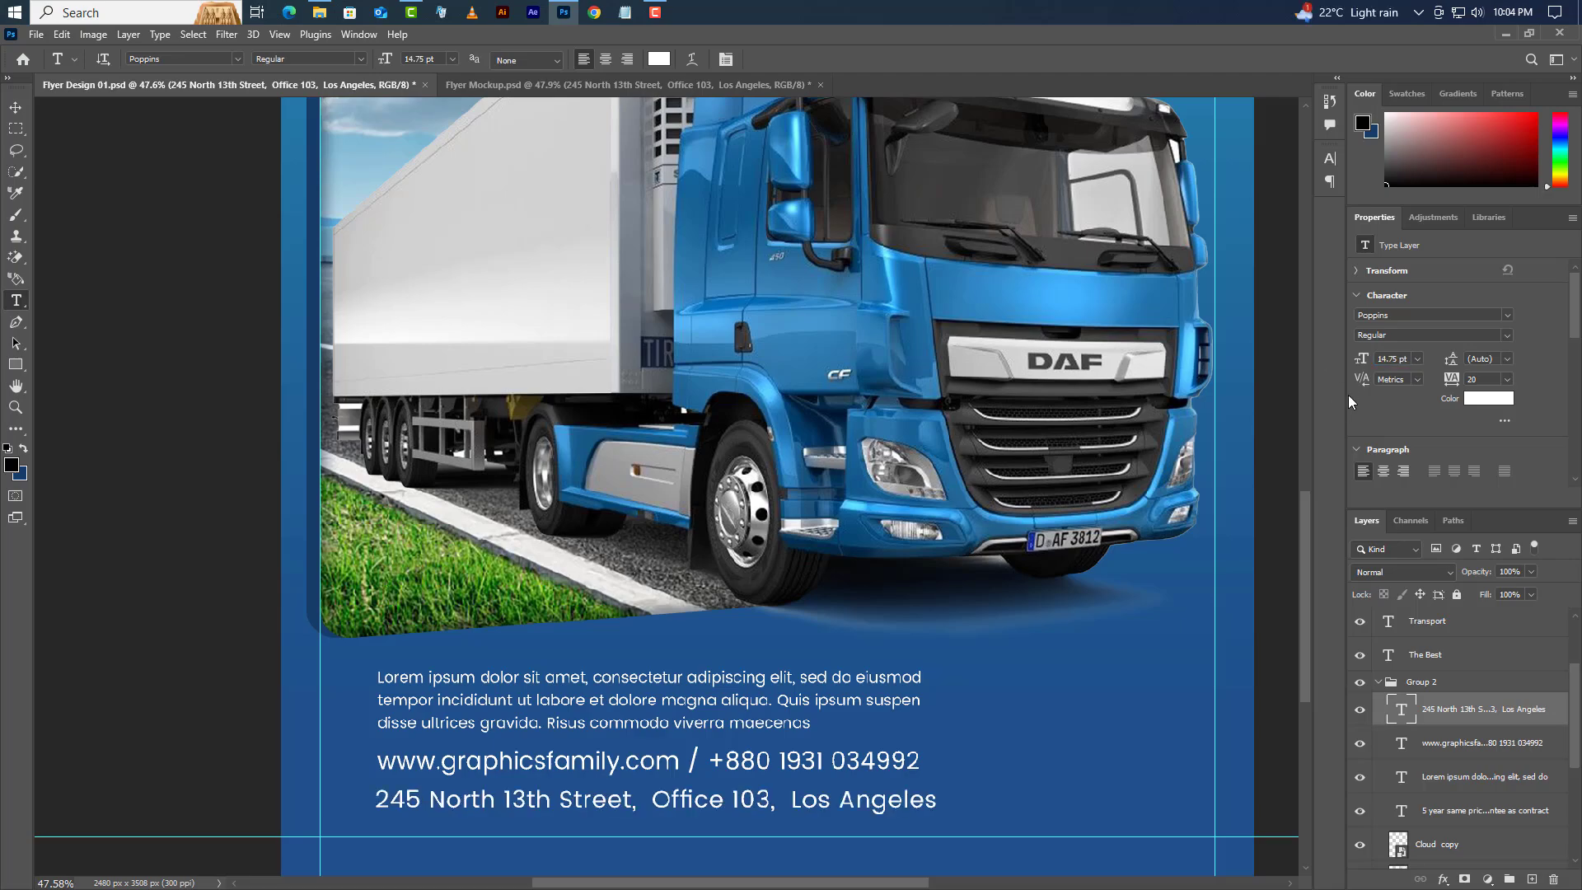
left_click(16, 107)
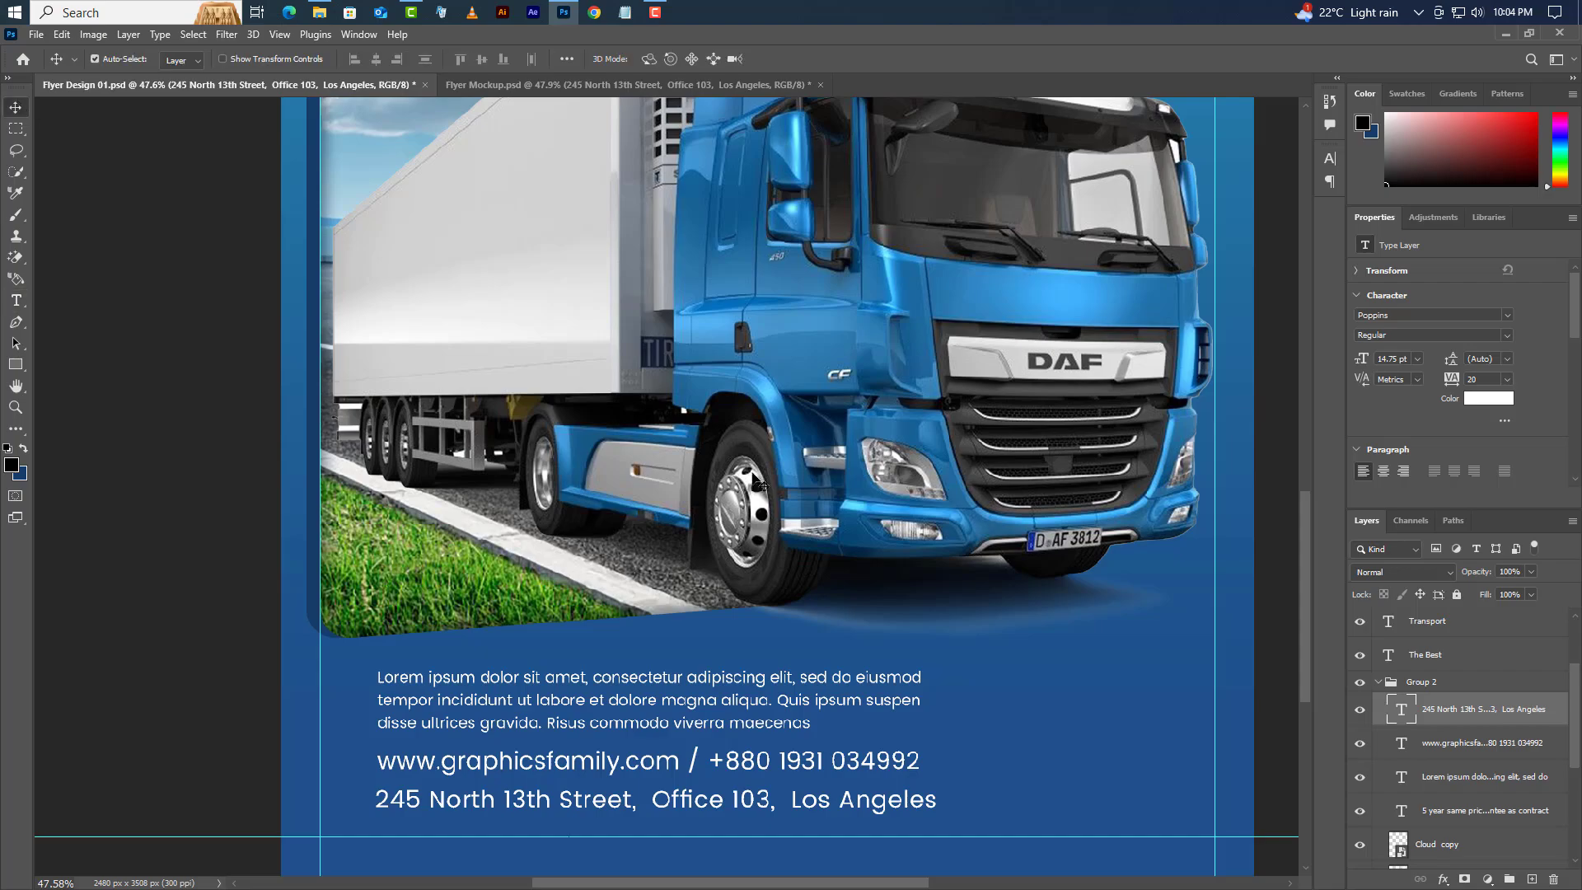
- Nudge the website and phone line down slightly
scroll(313, 667, "down", 3)
scroll(926, 794, "up", 2)
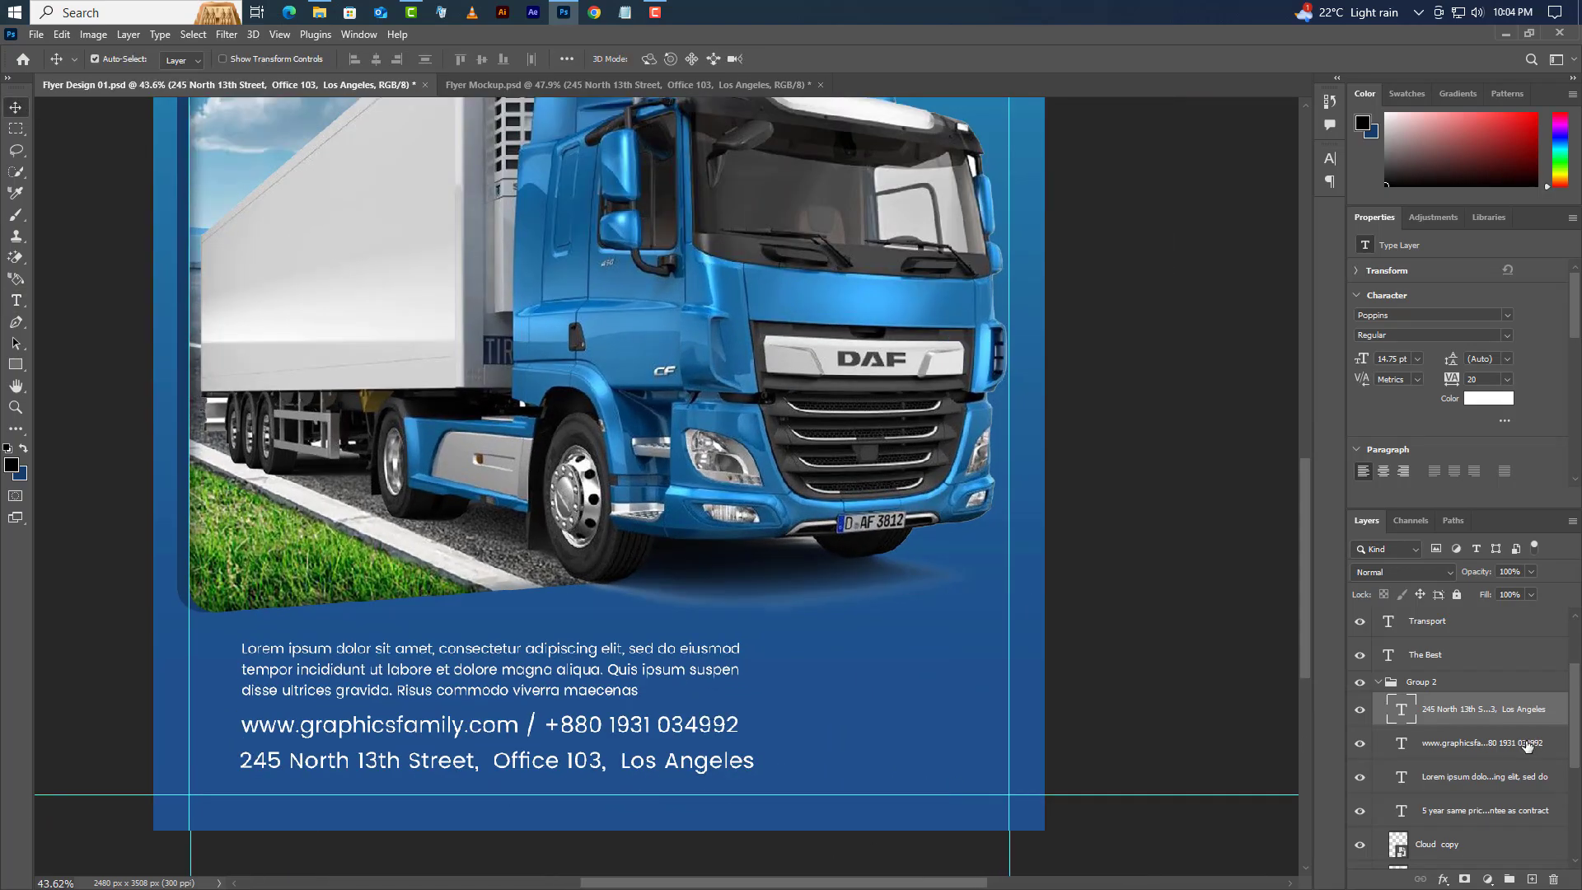
left_click(1494, 748)
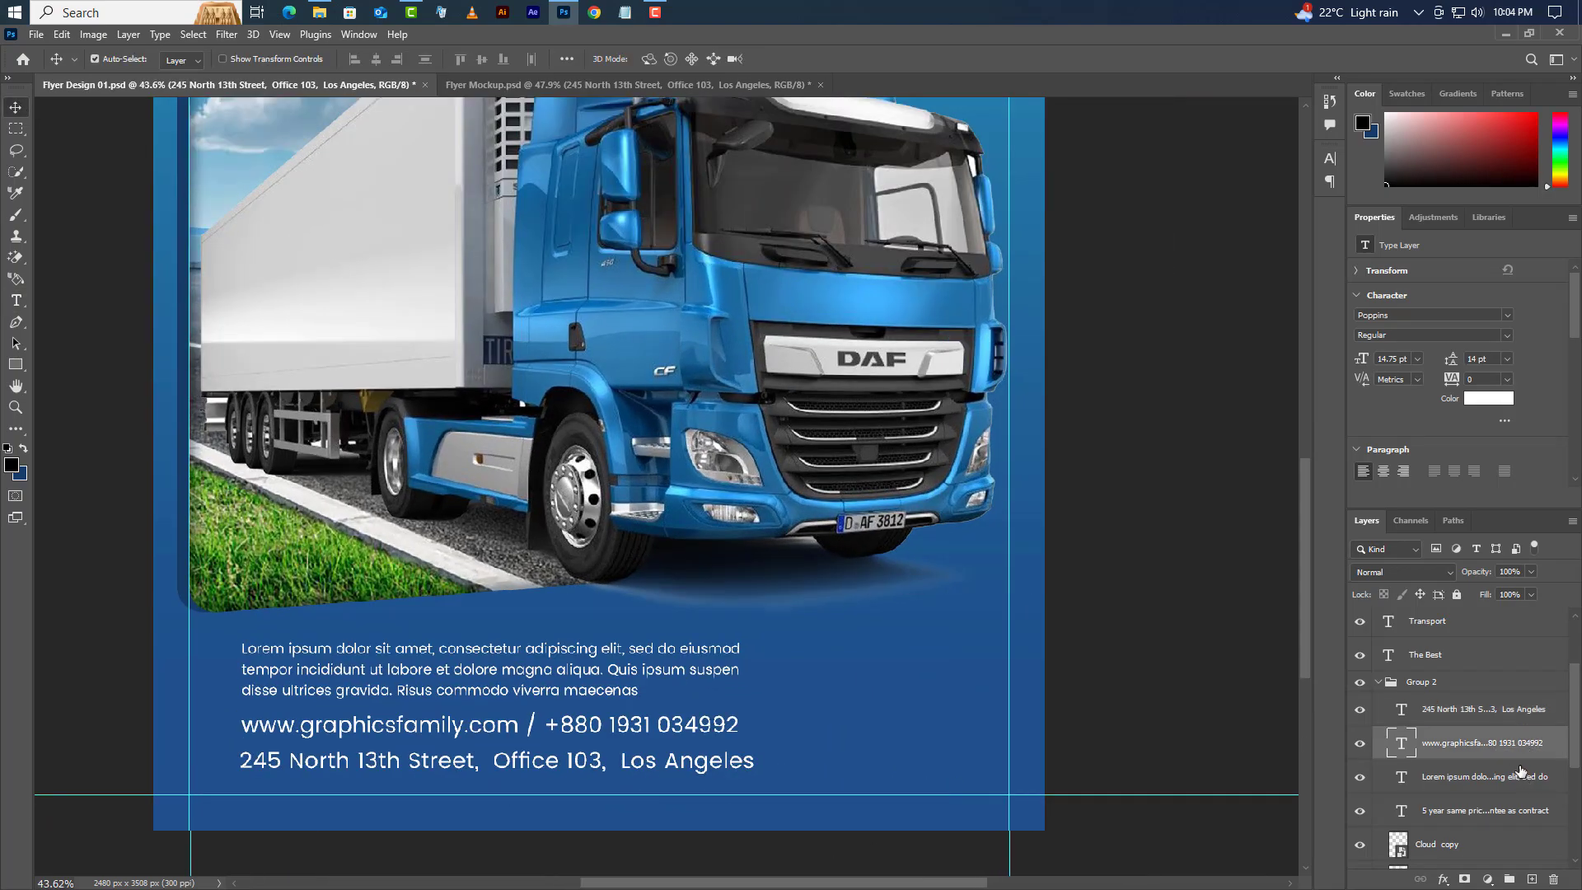
key("Down")
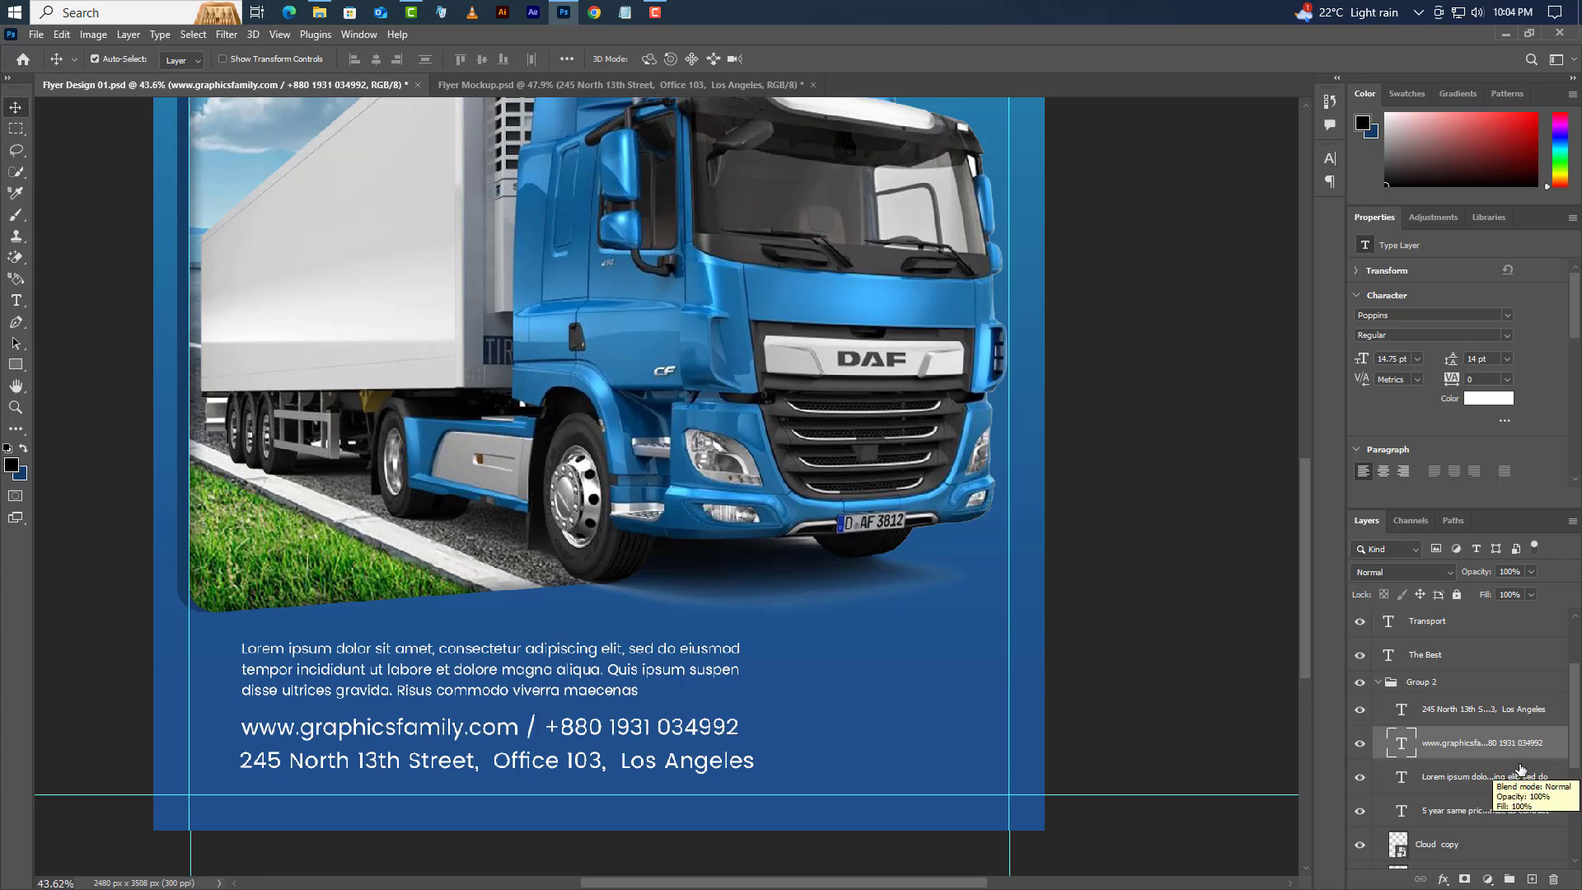
- Draw a square at the lower right beside the contact lines, filled #ffffff
left_click_drag(15, 364, 91, 367)
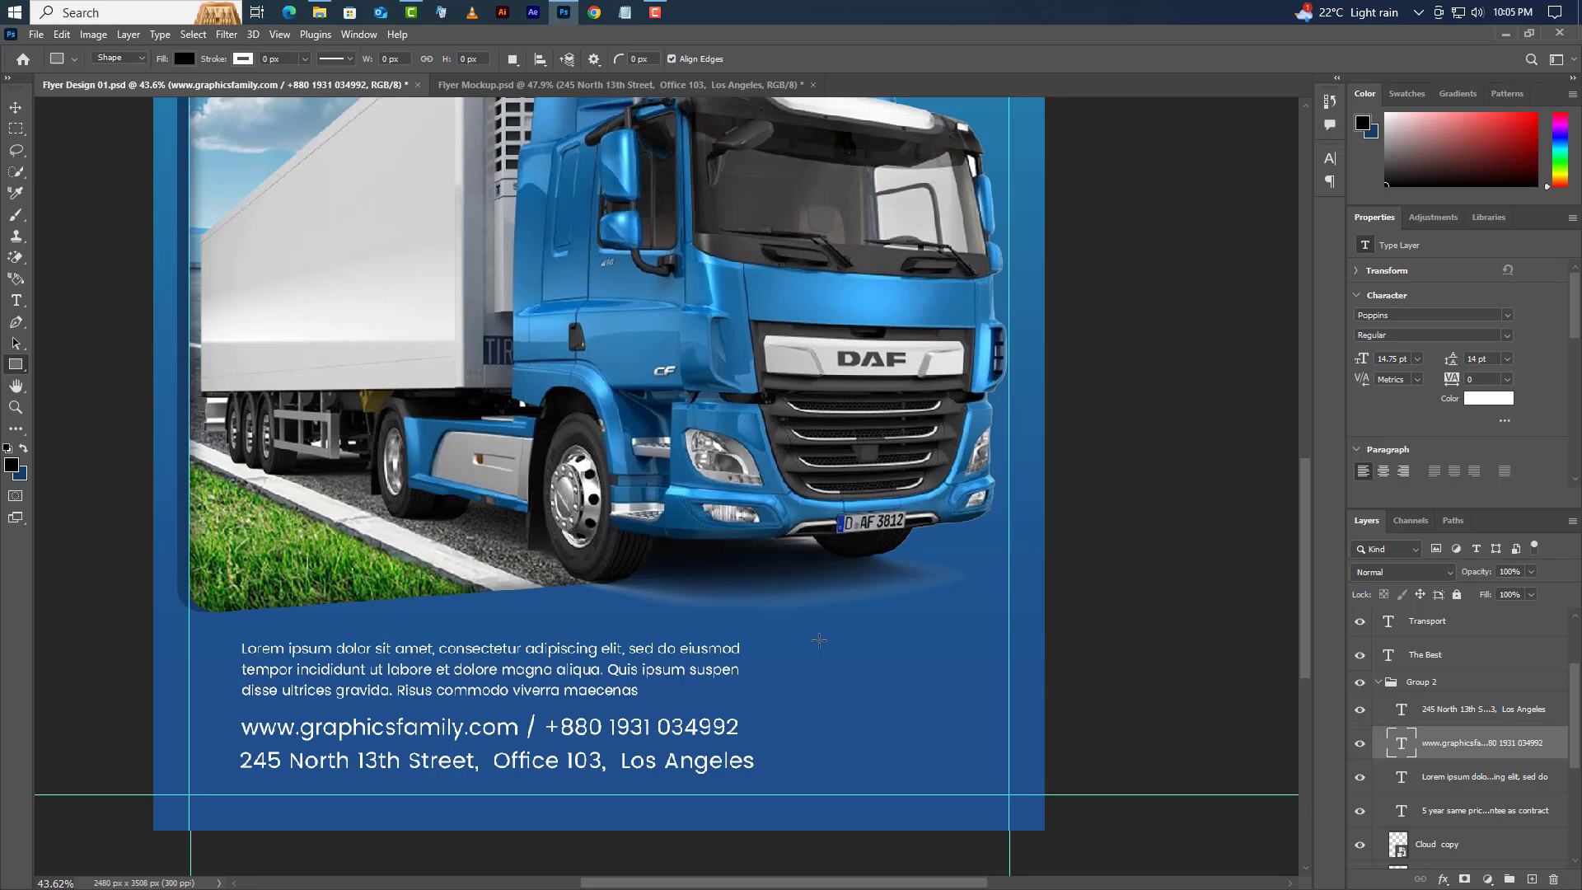
left_click_drag(819, 640, 954, 771)
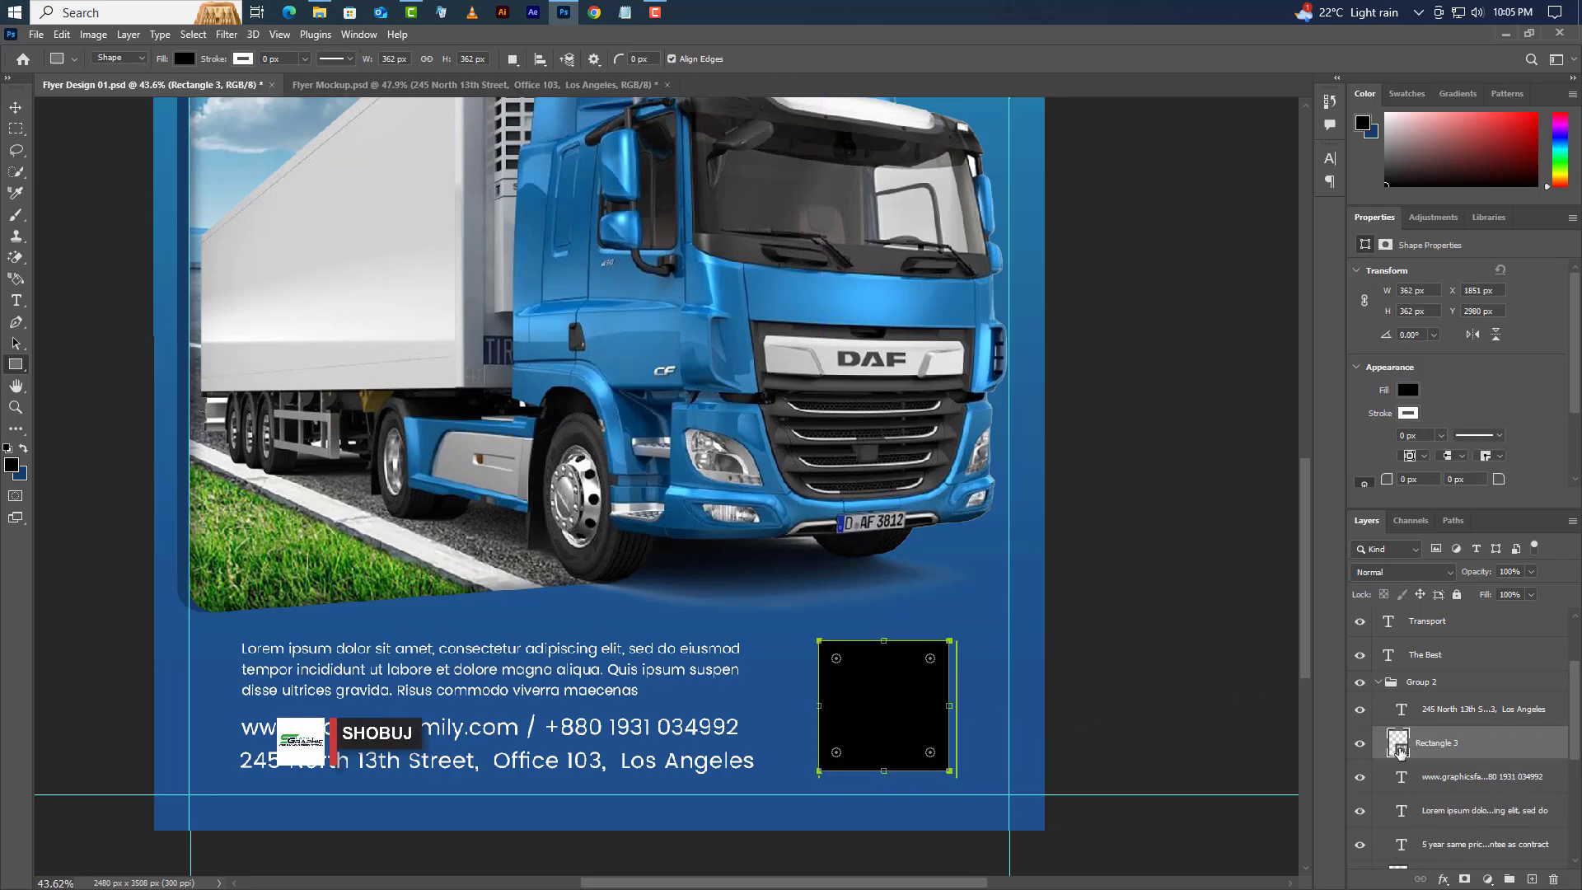
double_click(1398, 746)
type("ffffff")
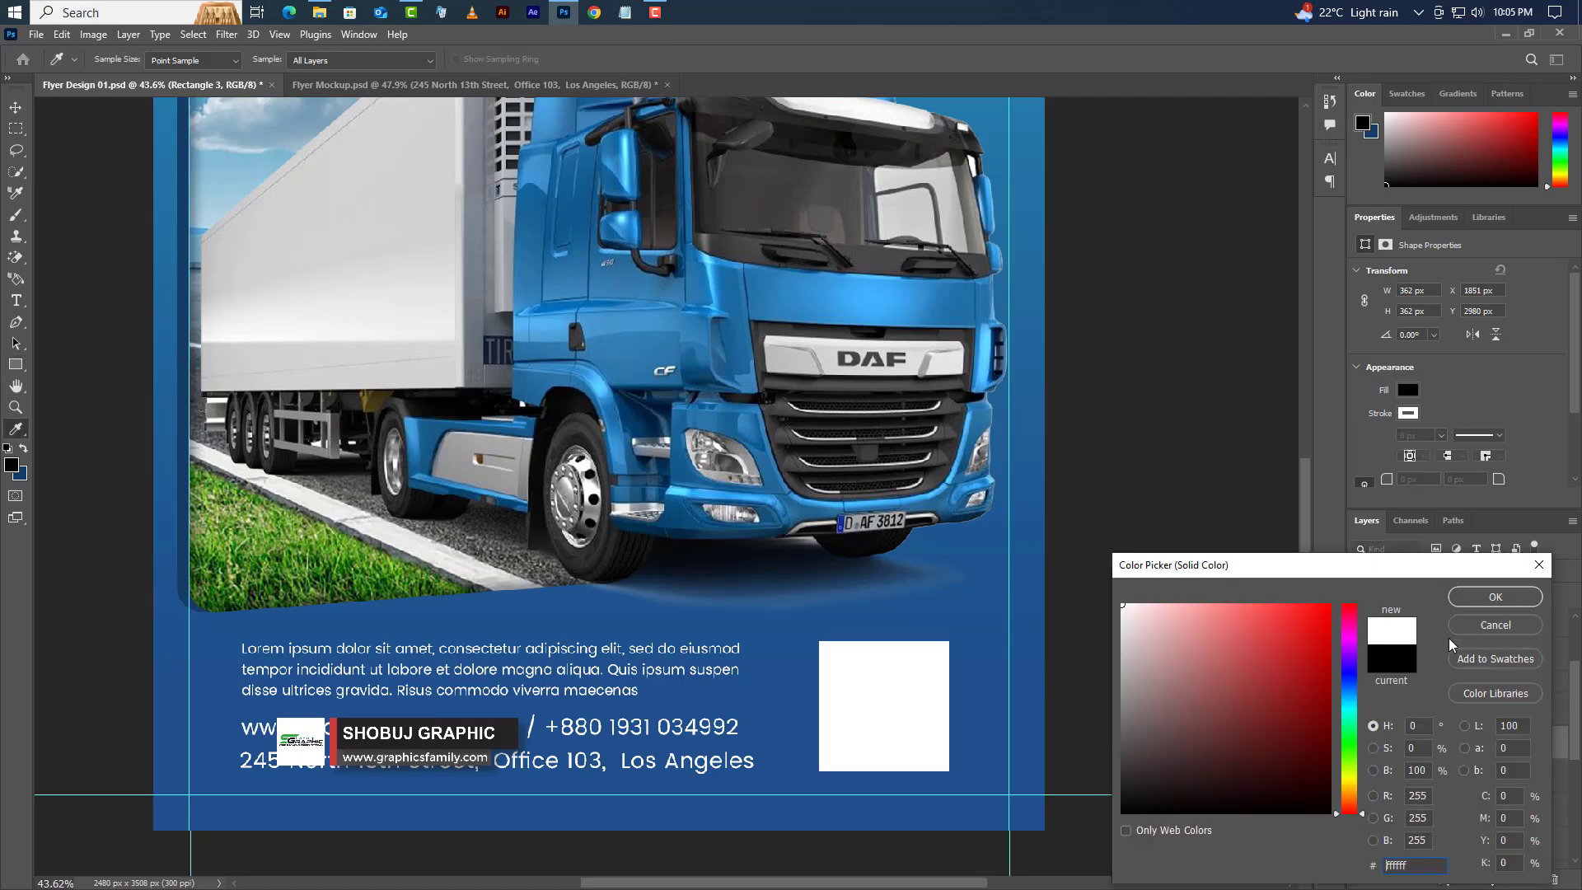
left_click(1472, 598)
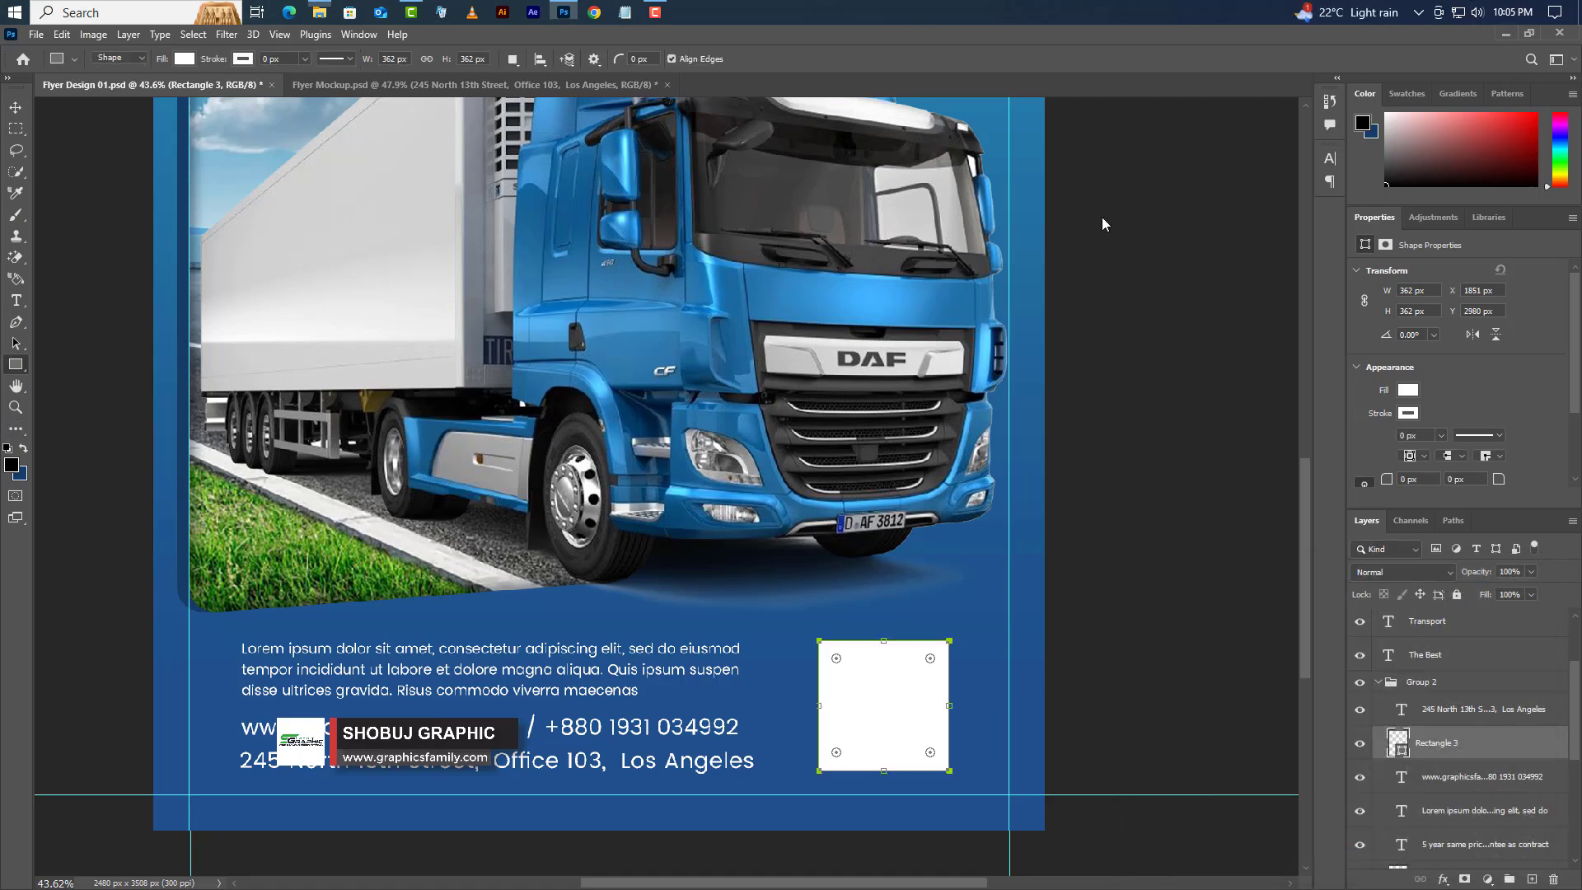
- Place QR_code_for_QRpedia.png from Explorer and scale it to fill the white square
key("alt+Tab")
left_click_drag(481, 244, 847, 734)
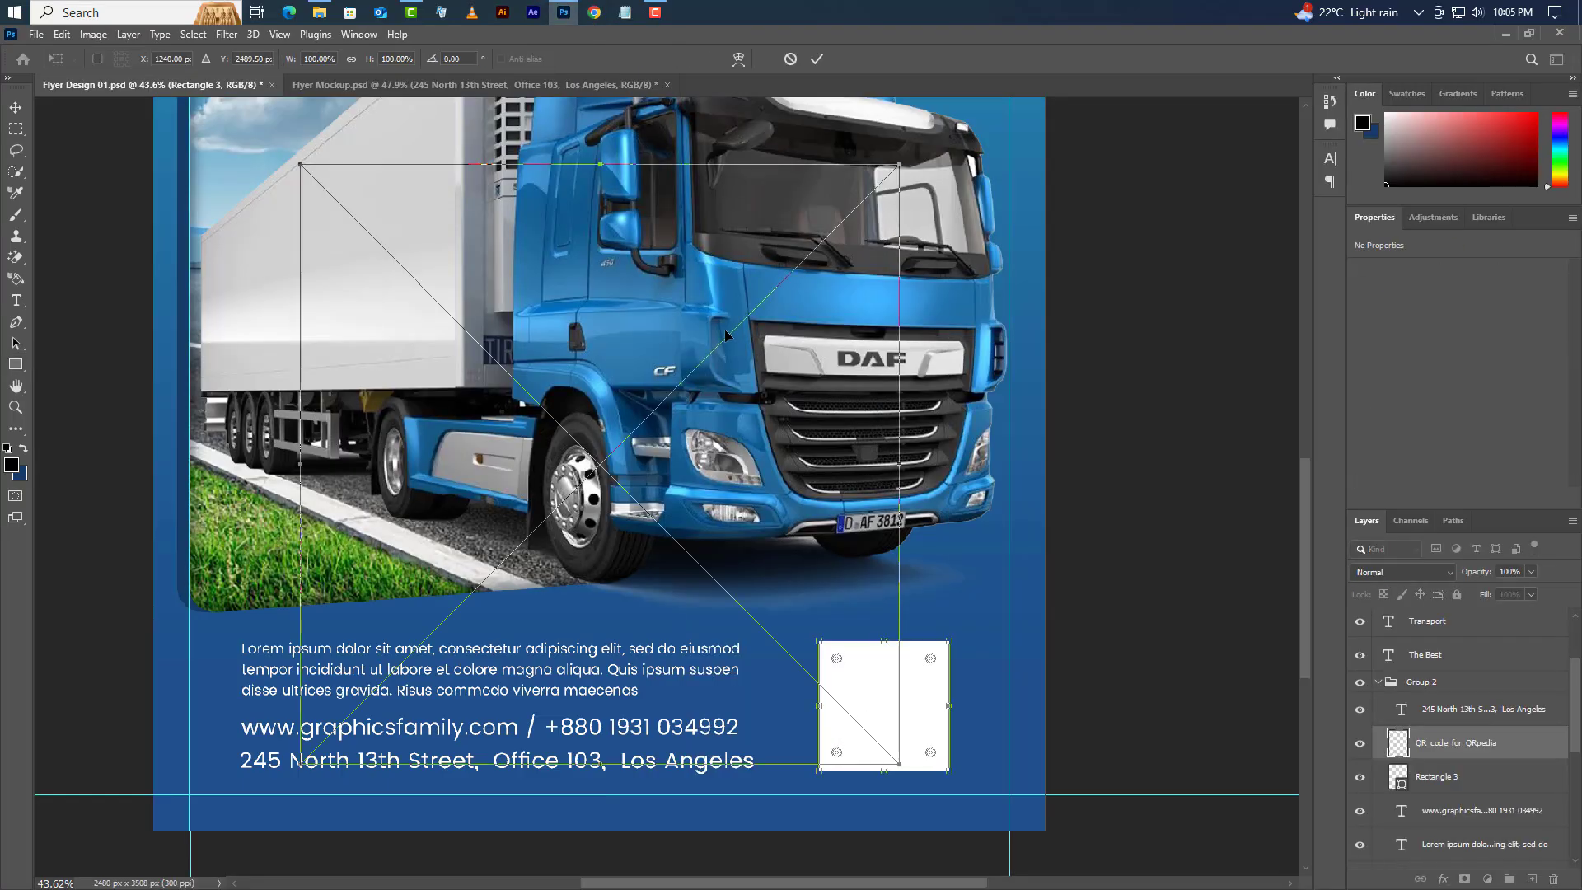
left_click_drag(598, 165, 599, 652)
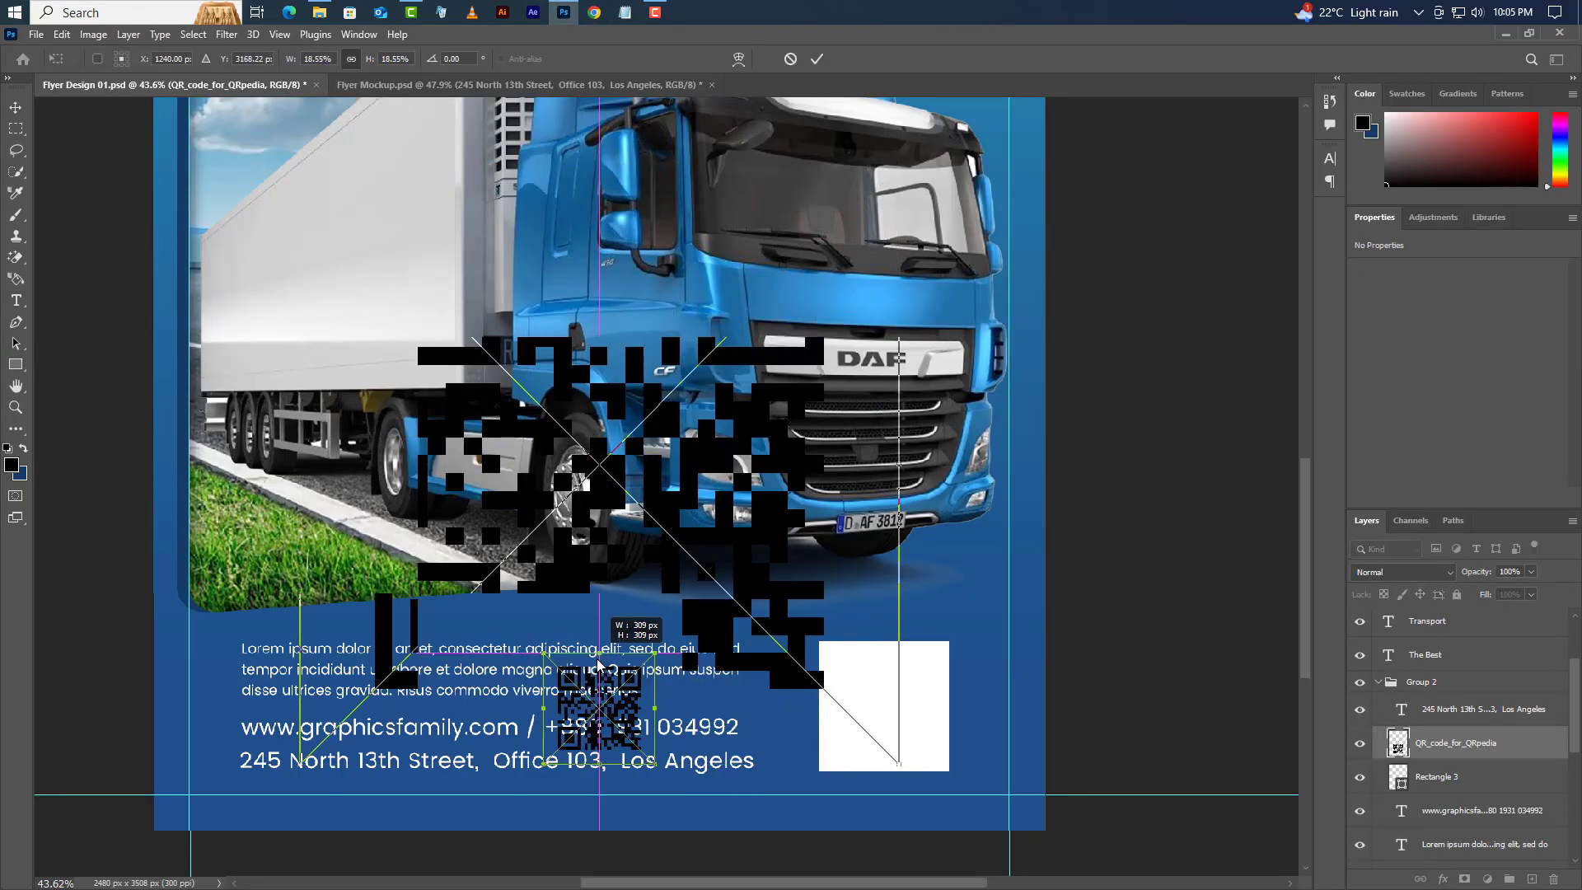
left_click_drag(631, 734, 914, 746)
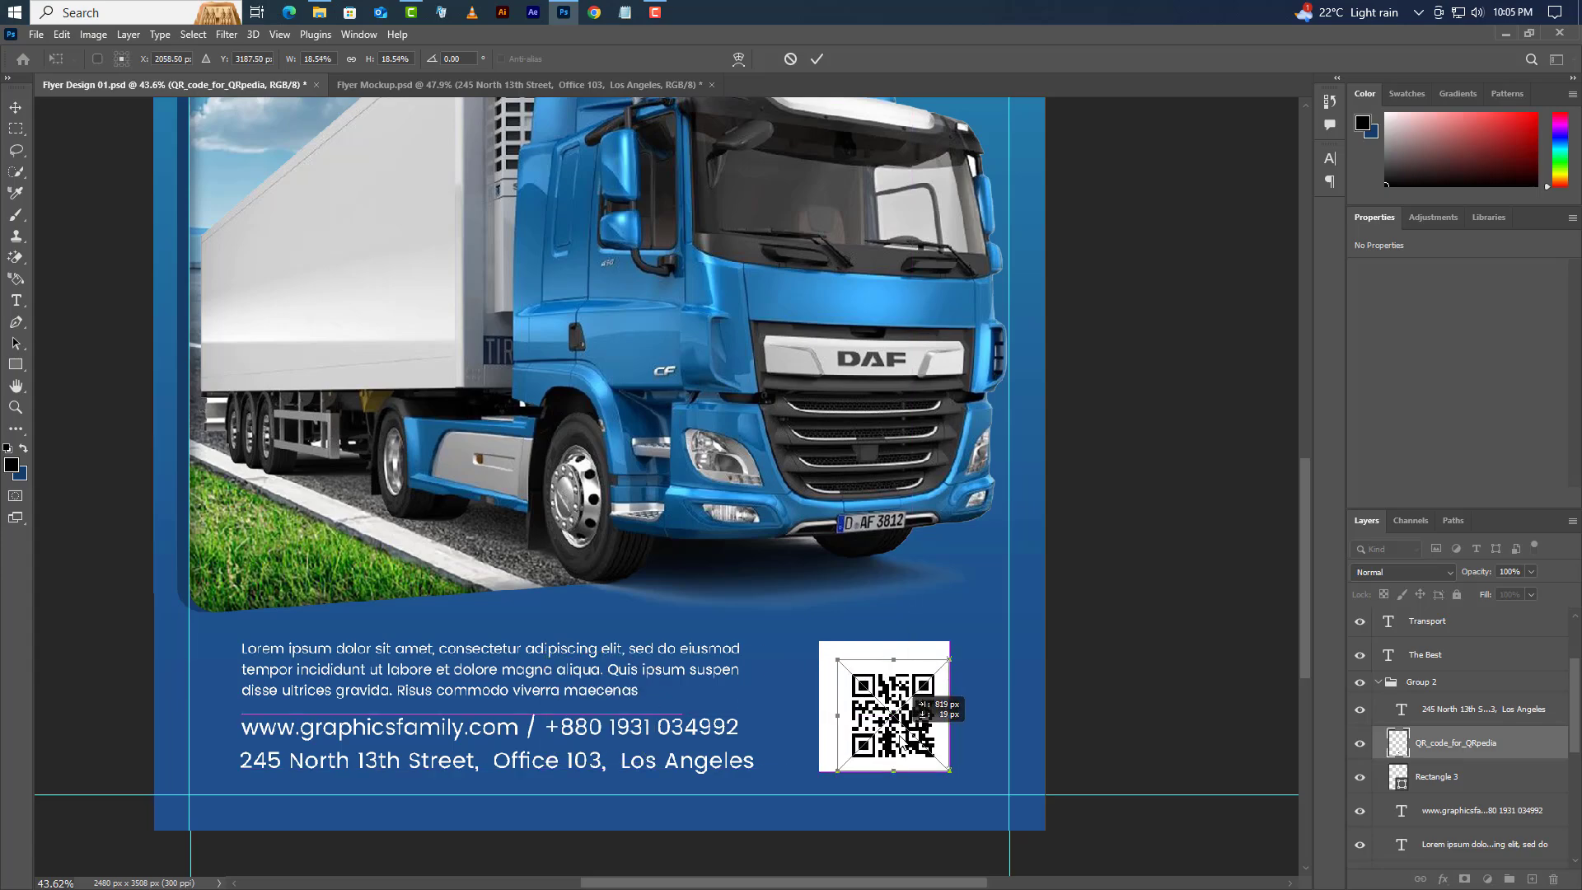
left_click_drag(838, 662, 810, 634)
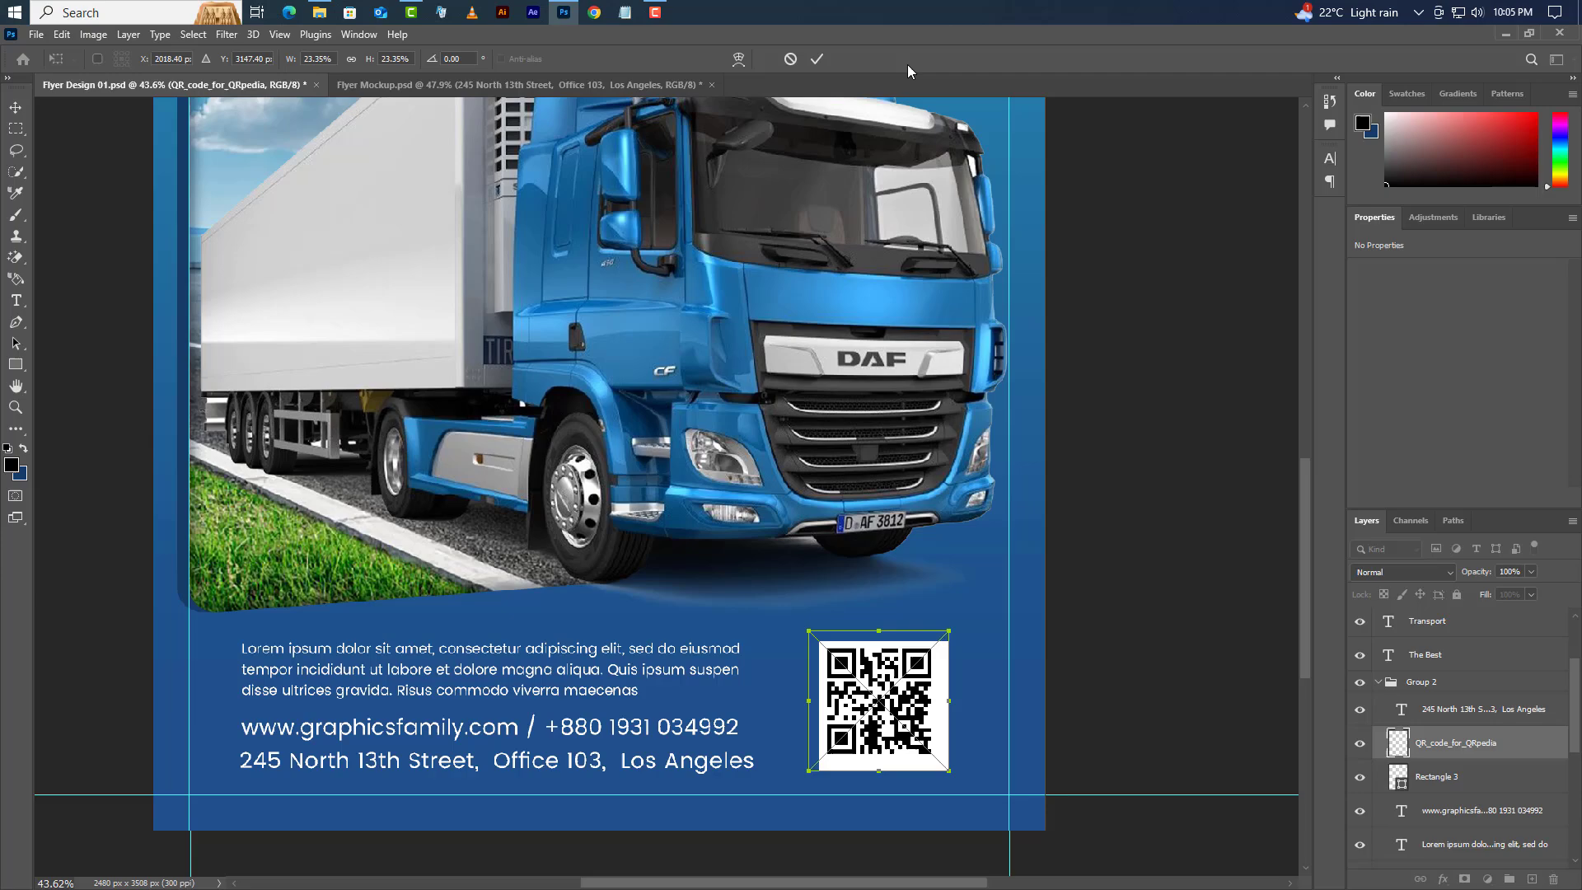
left_click(817, 58)
- Align the QR code to the horizontal and vertical centres of the white square (Rectangle 3), then deselect
left_click(1400, 779, "ctrl")
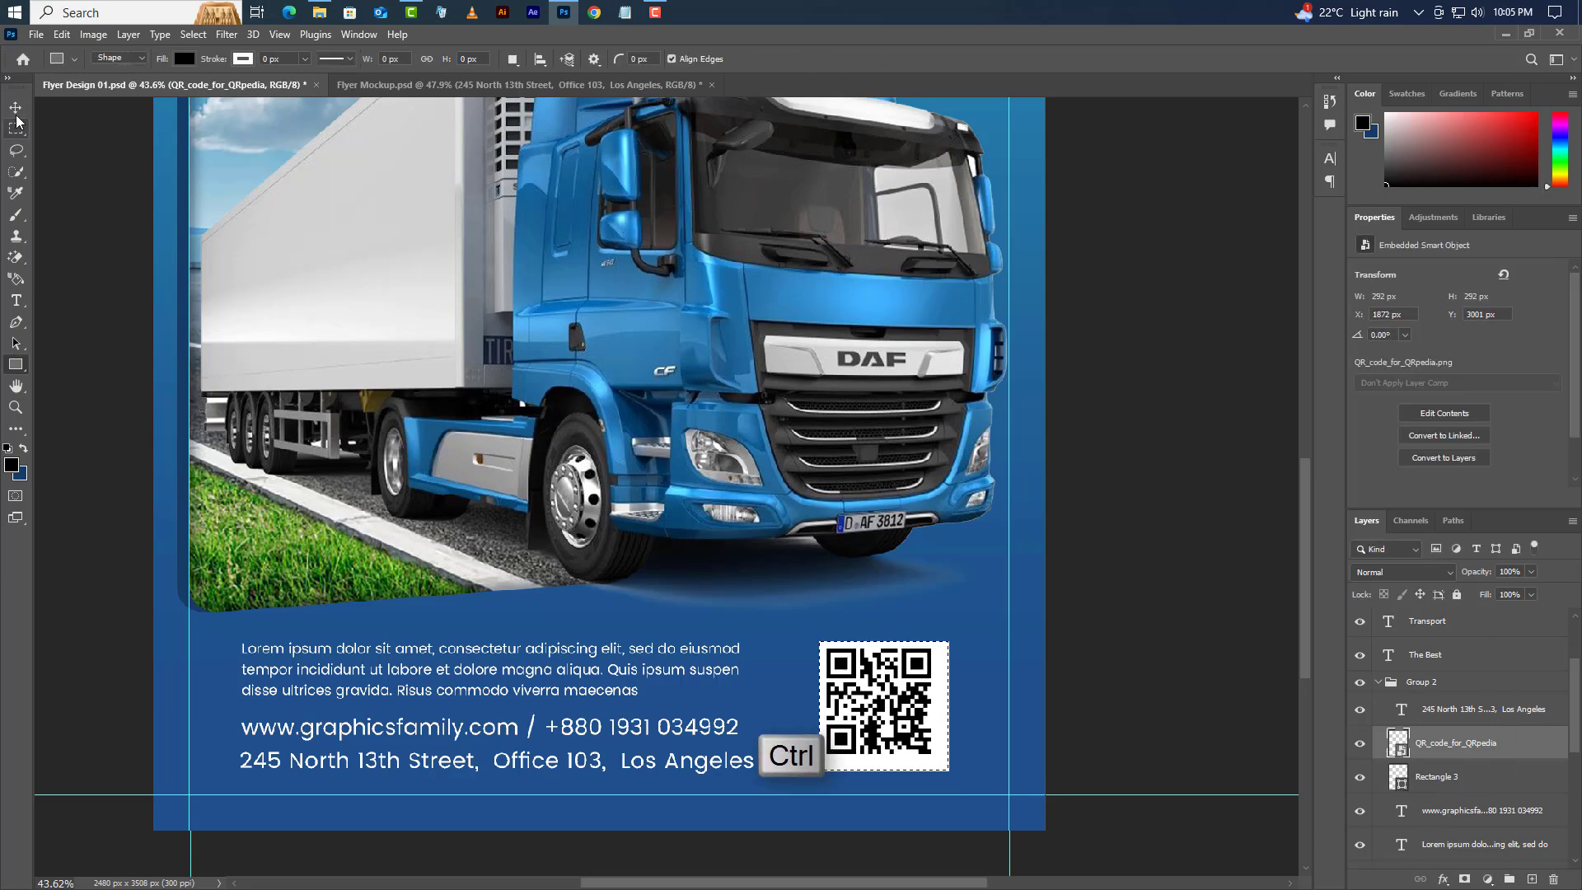
left_click(15, 107)
left_click(376, 59)
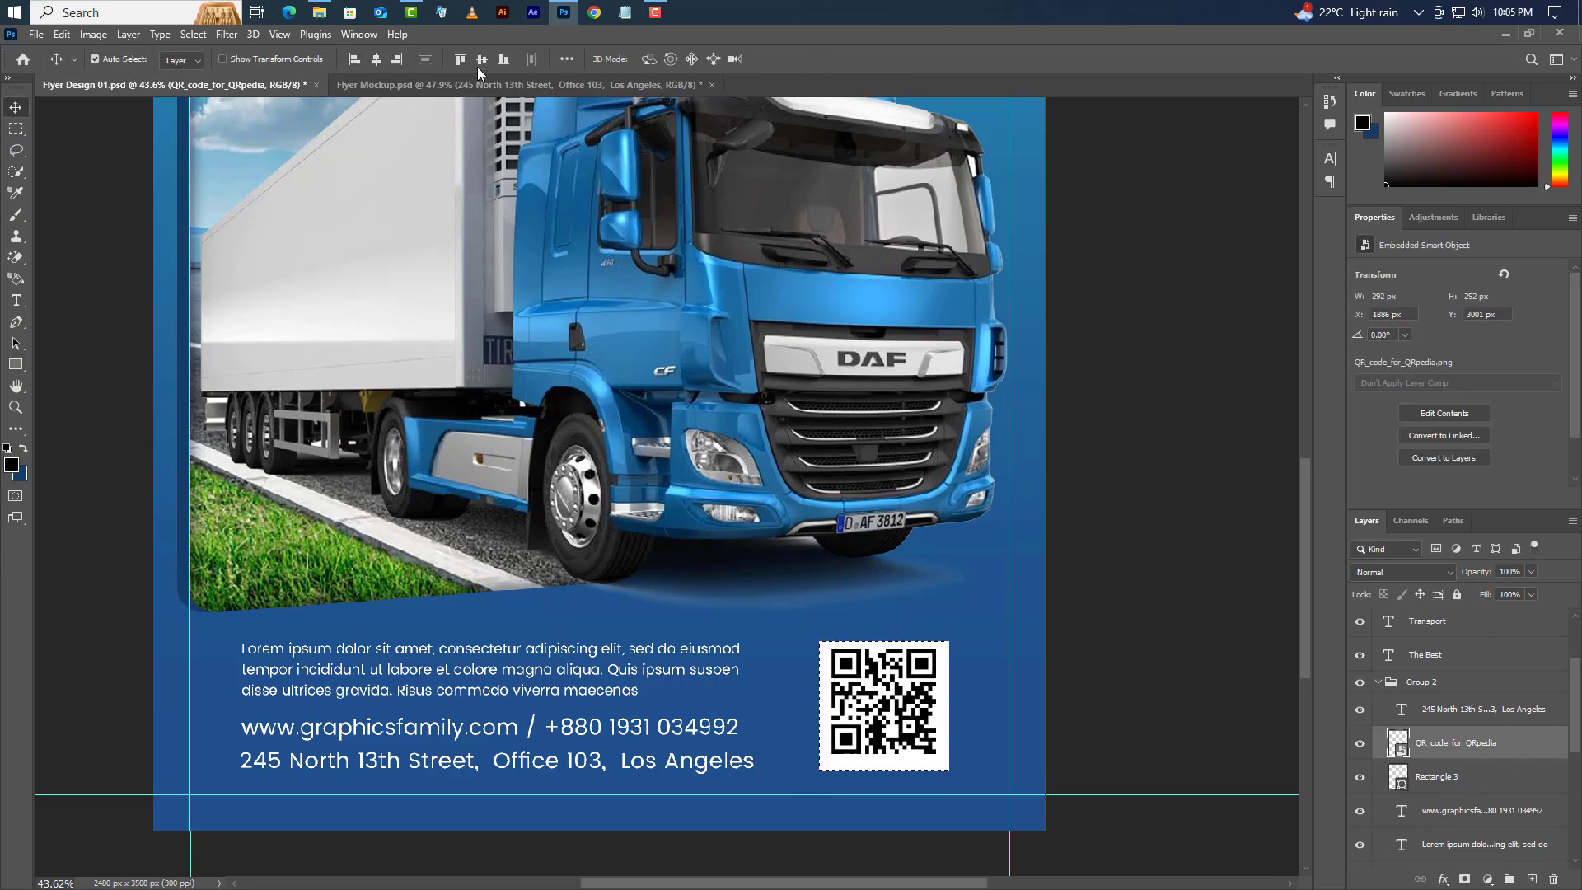
left_click(482, 60)
left_click(194, 38)
left_click(202, 68)
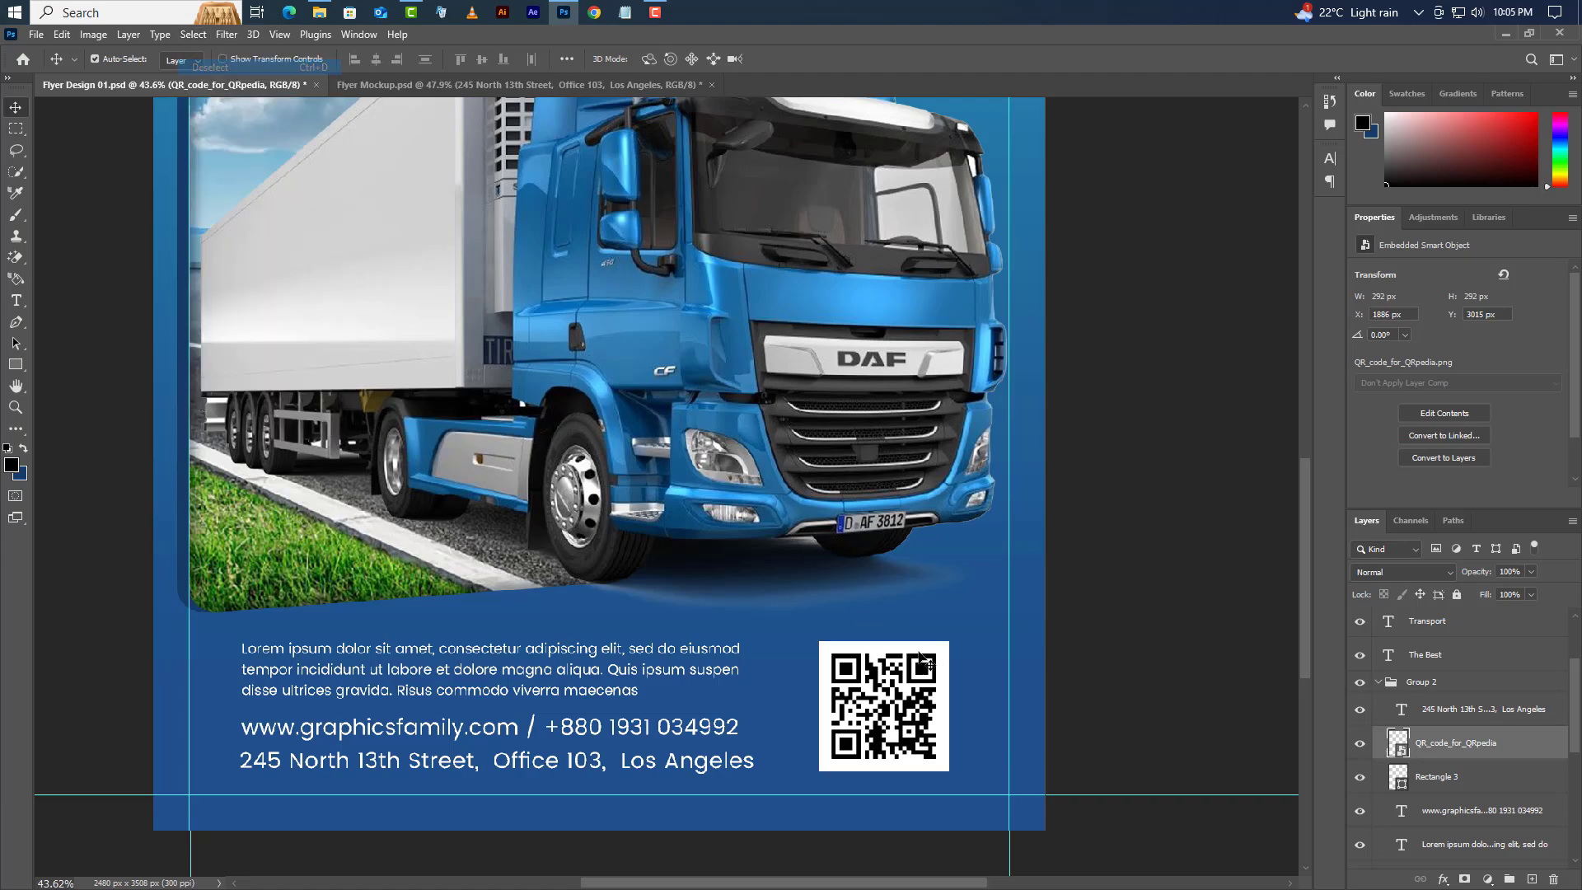
- Clear all guides from the flyer canvas
scroll(795, 745, "down", 4)
scroll(799, 734, "down", 2)
scroll(466, 494, "up", 3)
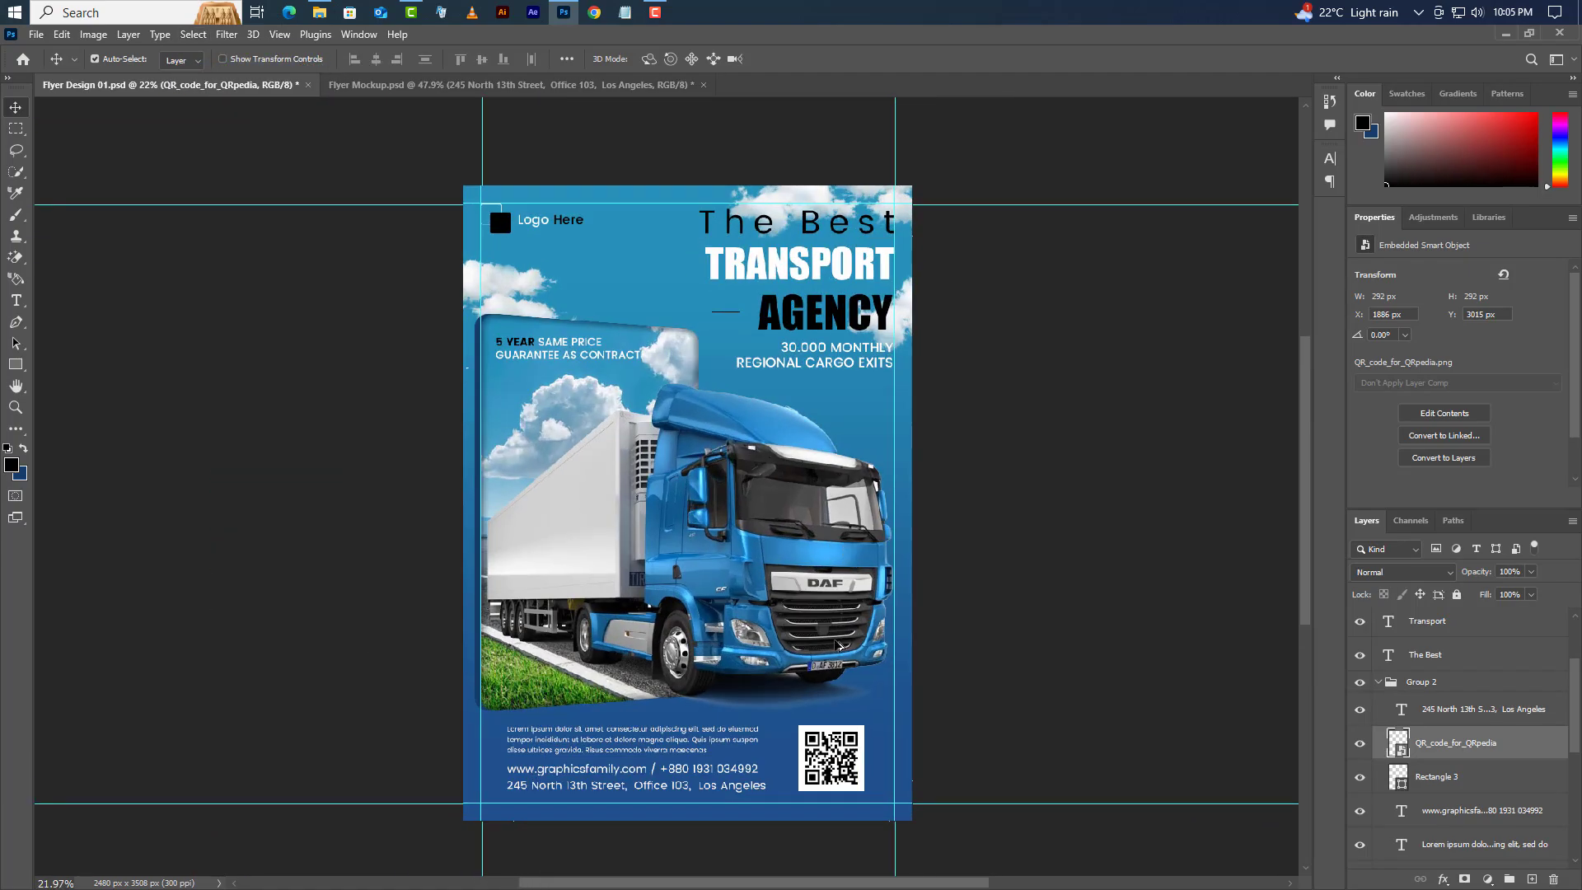
left_click(280, 35)
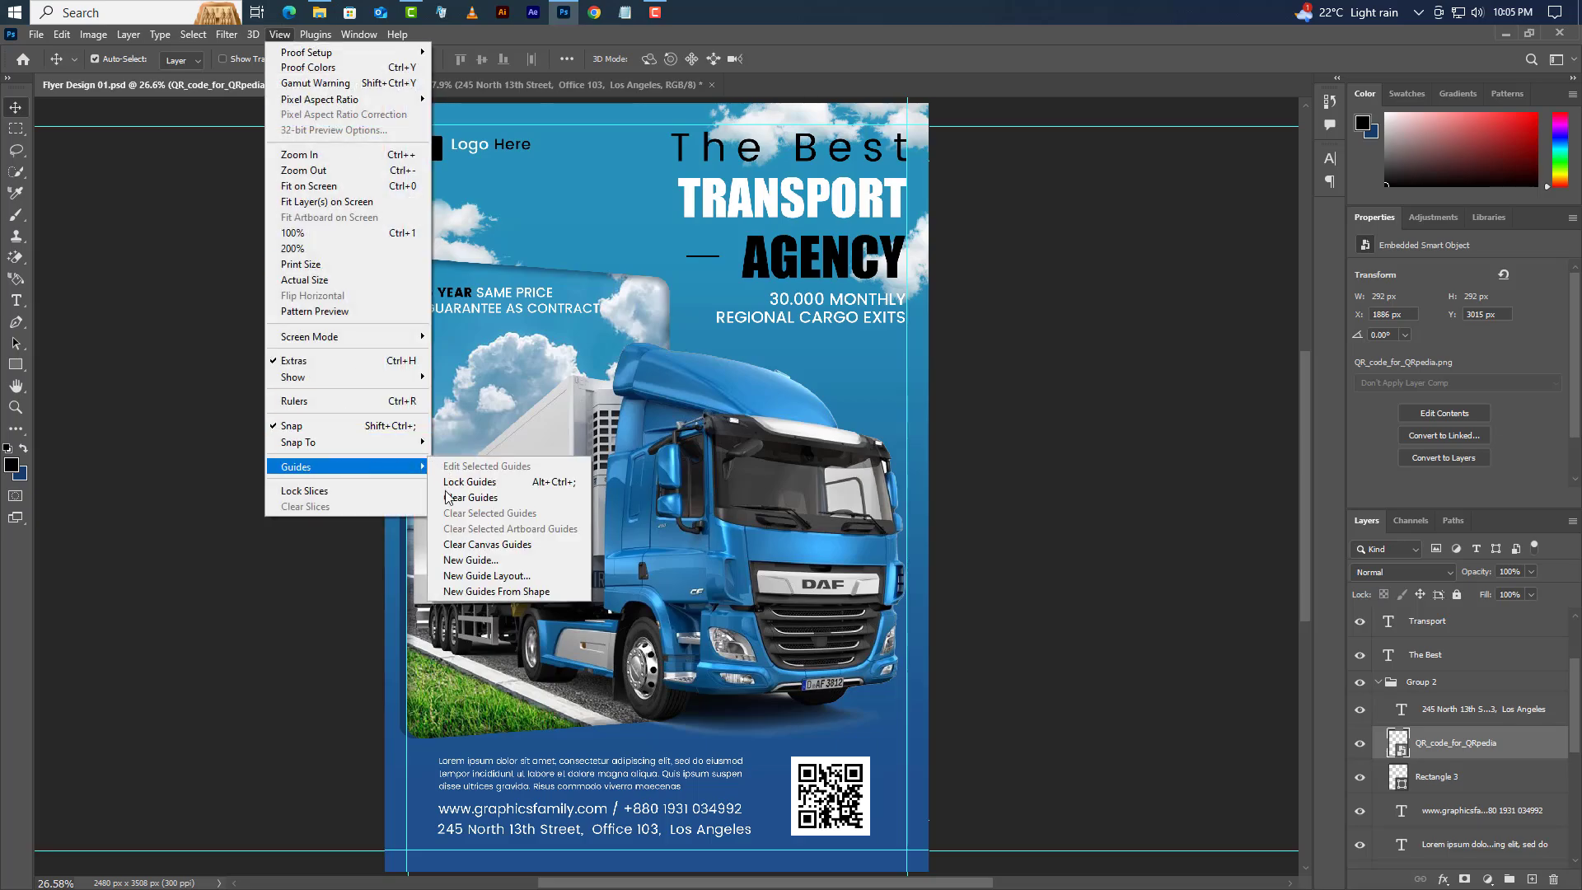
left_click(462, 499)
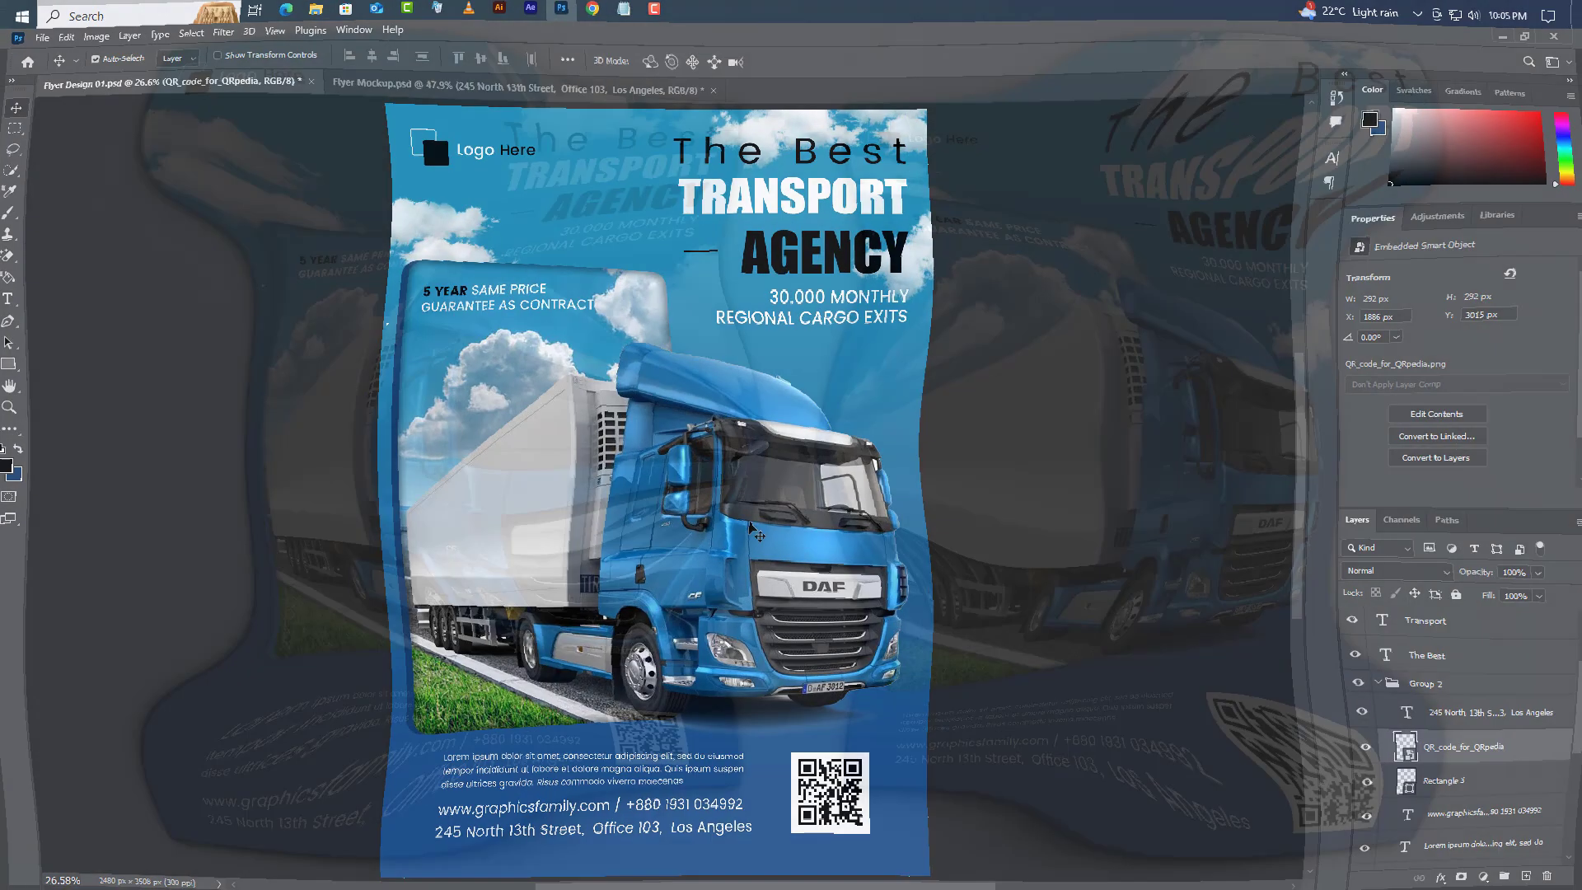